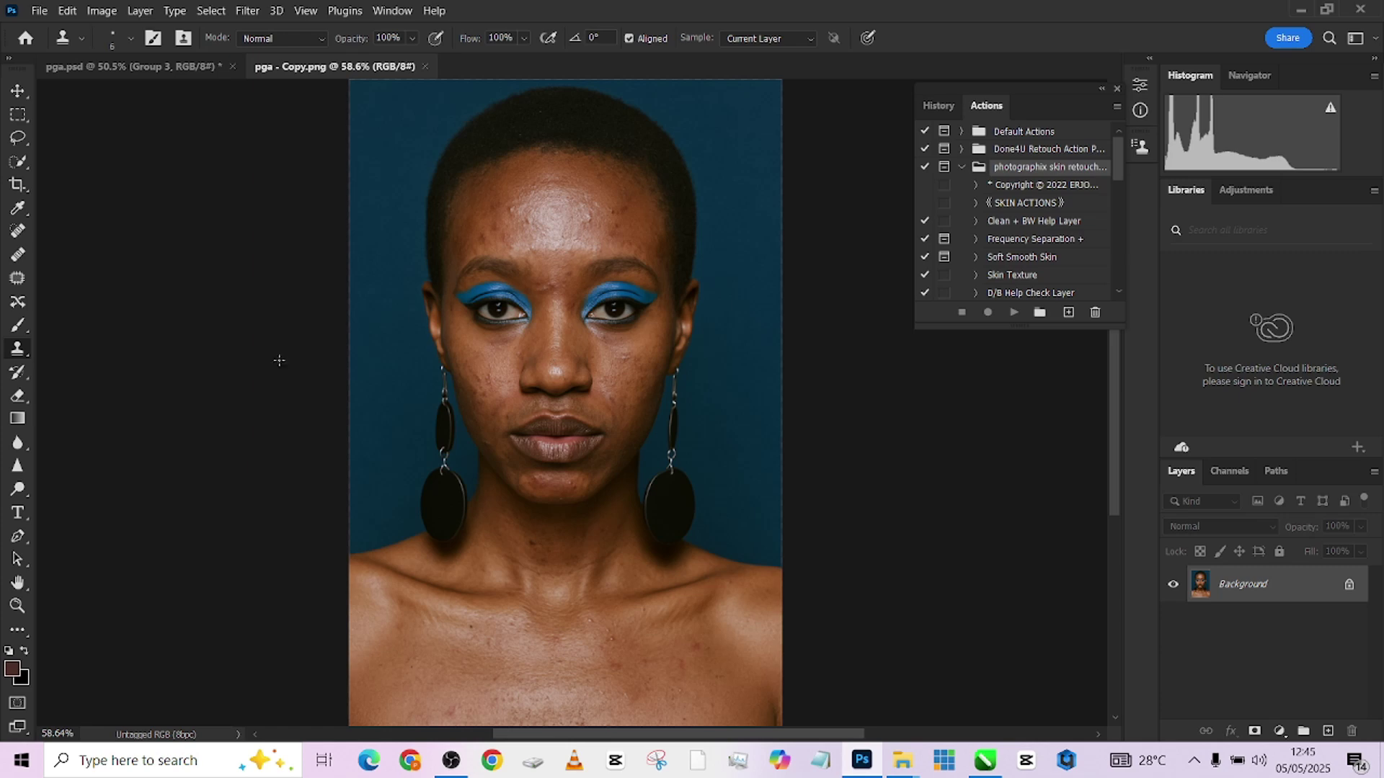
Step: Run the Clean + BW Help Layer action on the portrait
scroll(543, 314, up, 3)
drag(548, 366, 524, 469)
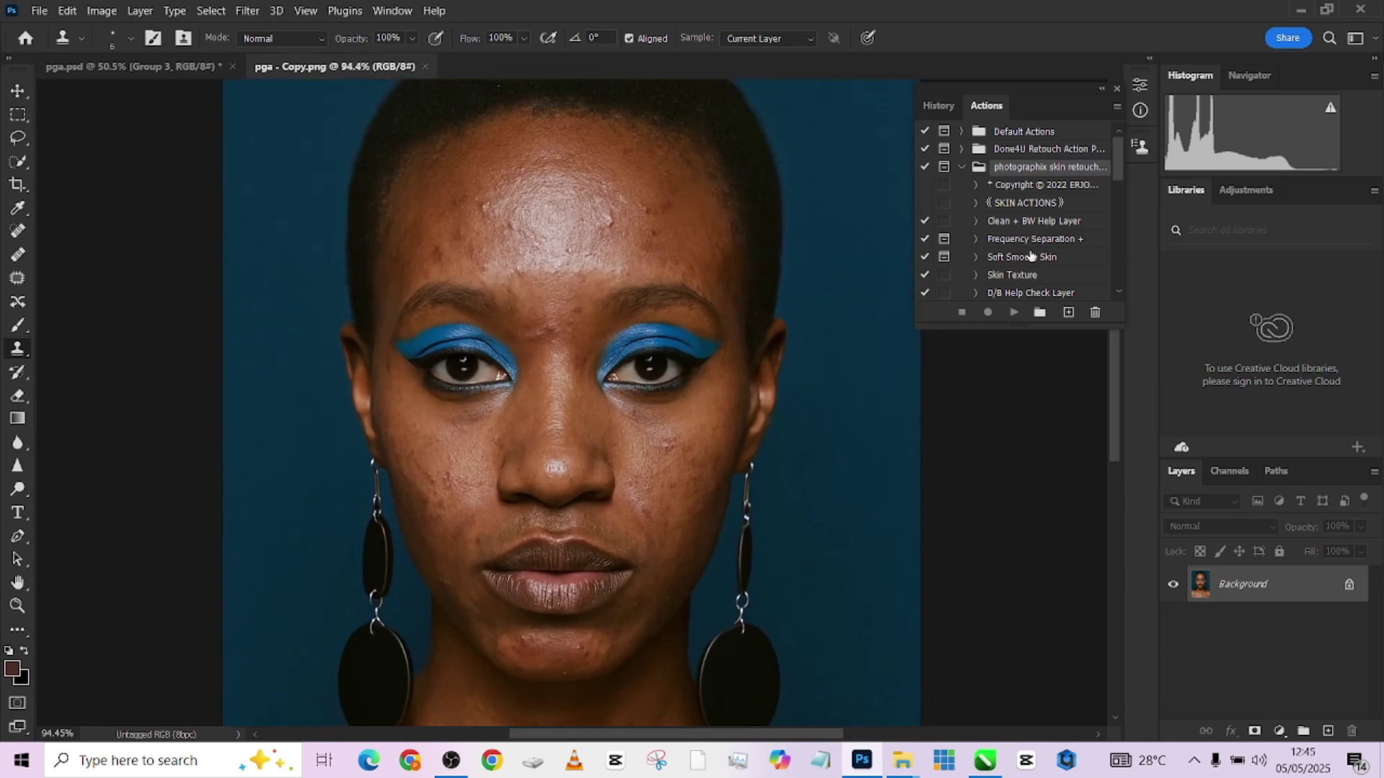
click(1022, 222)
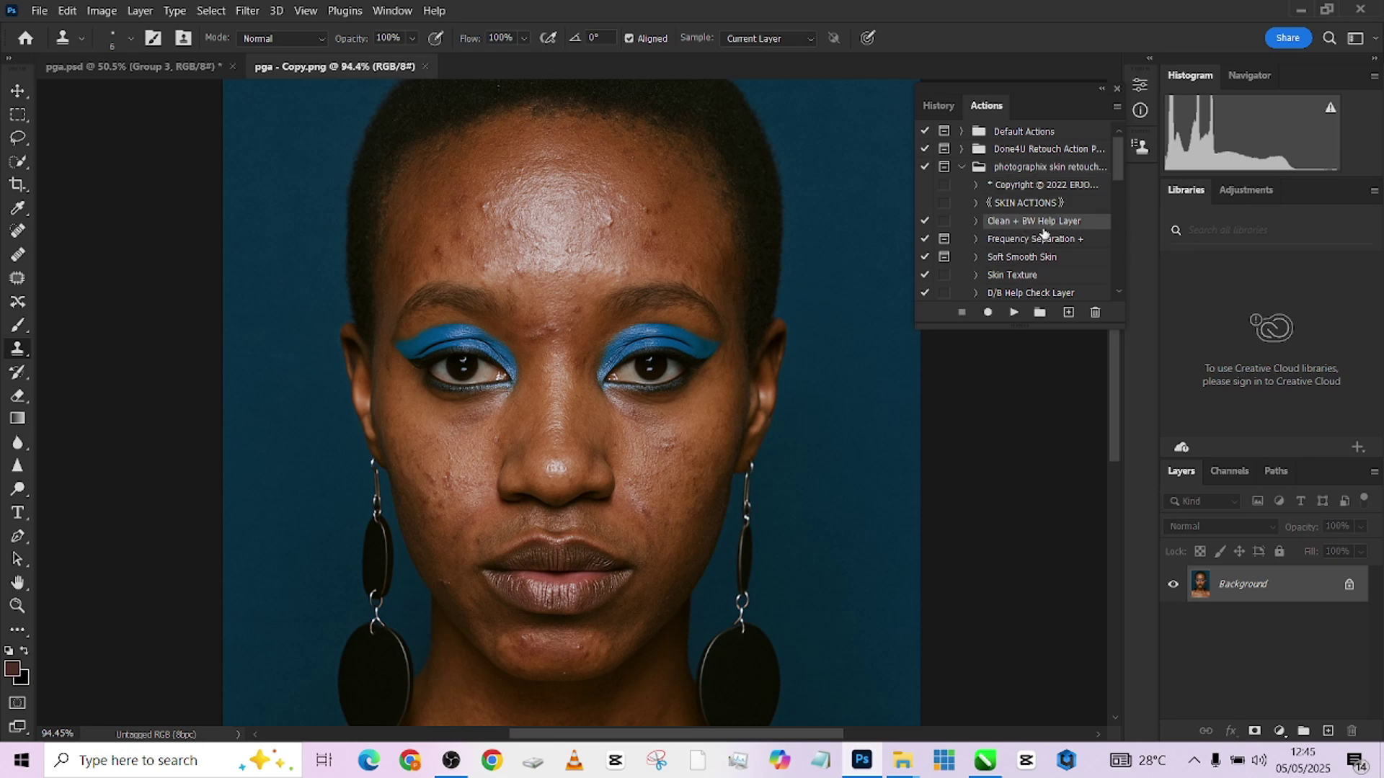
click(1014, 313)
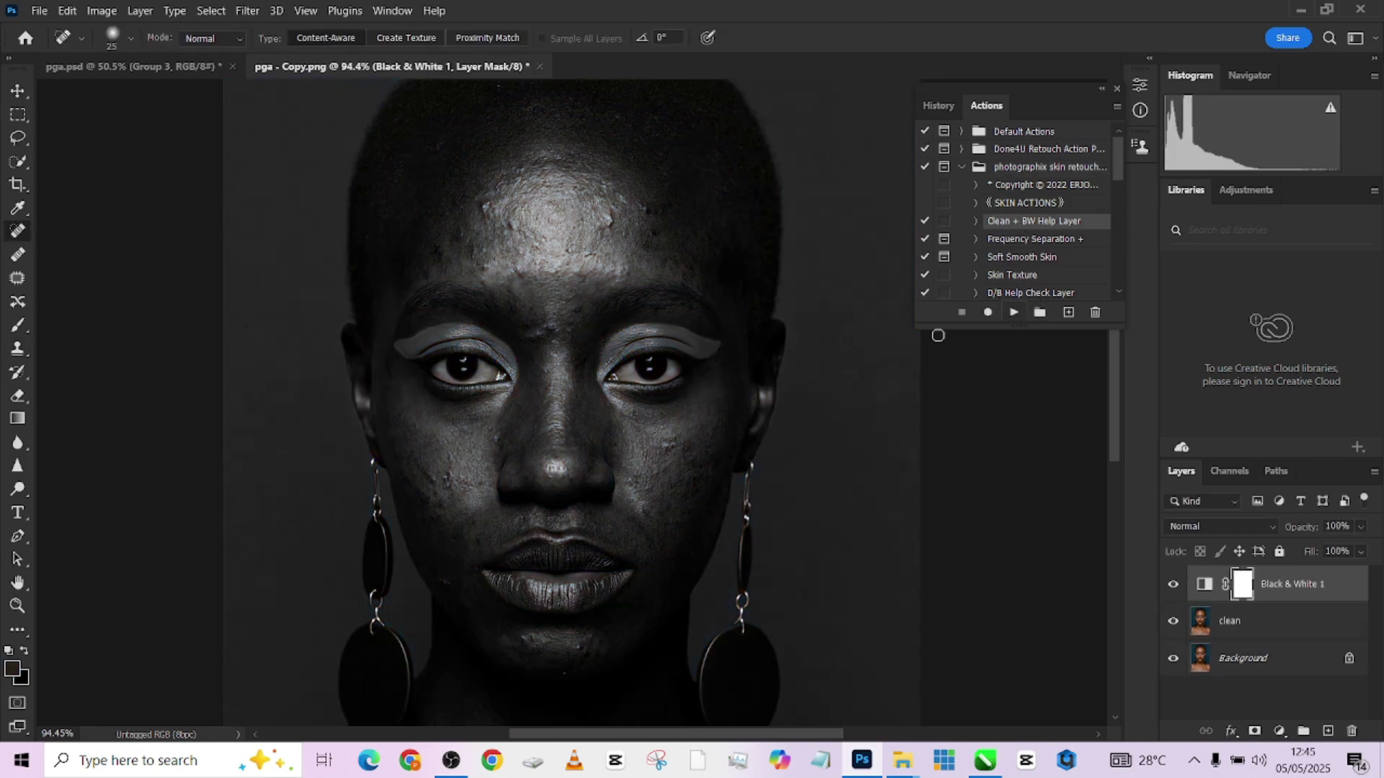
Step: Examine the facial skin for blemishes, comparing it with the Black & White 1 layer shown and hidden
scroll(647, 302, down, 3)
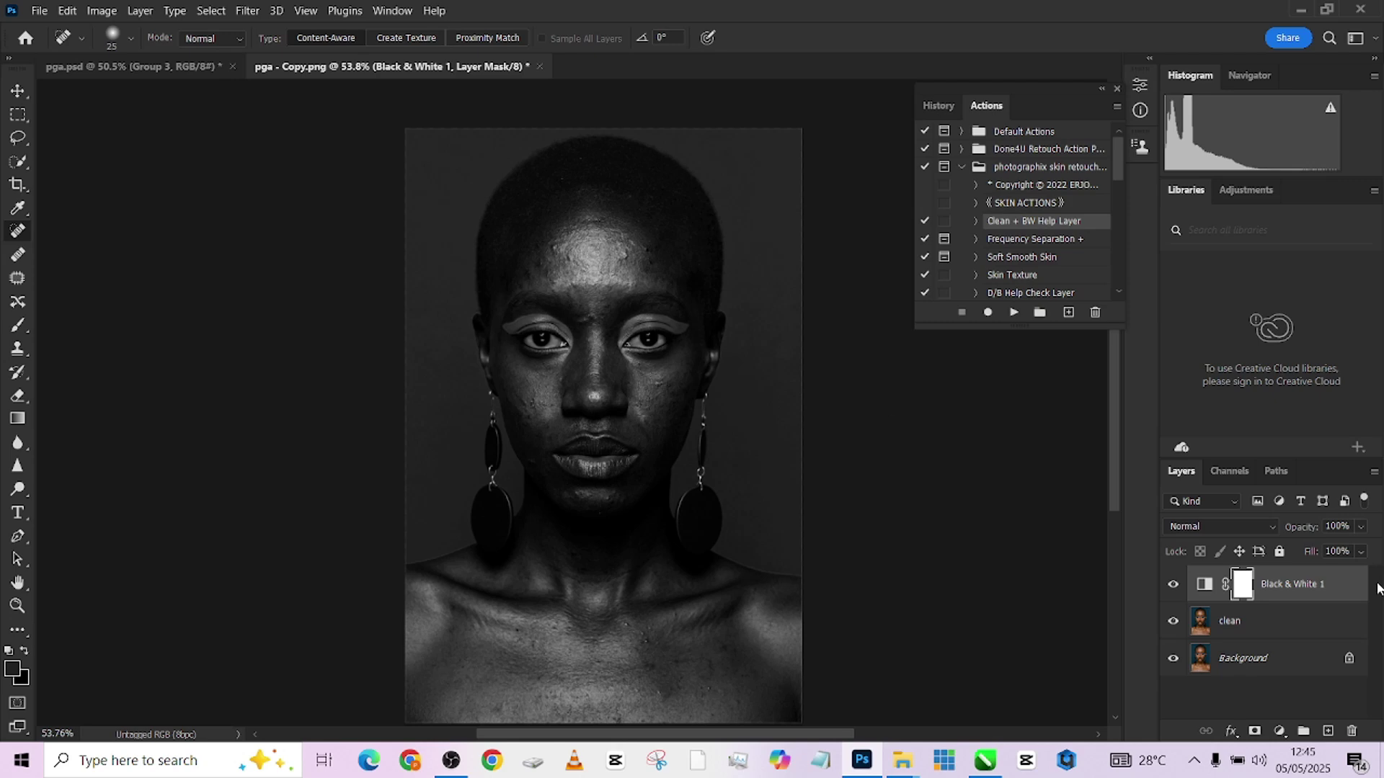
scroll(547, 343, up, 2)
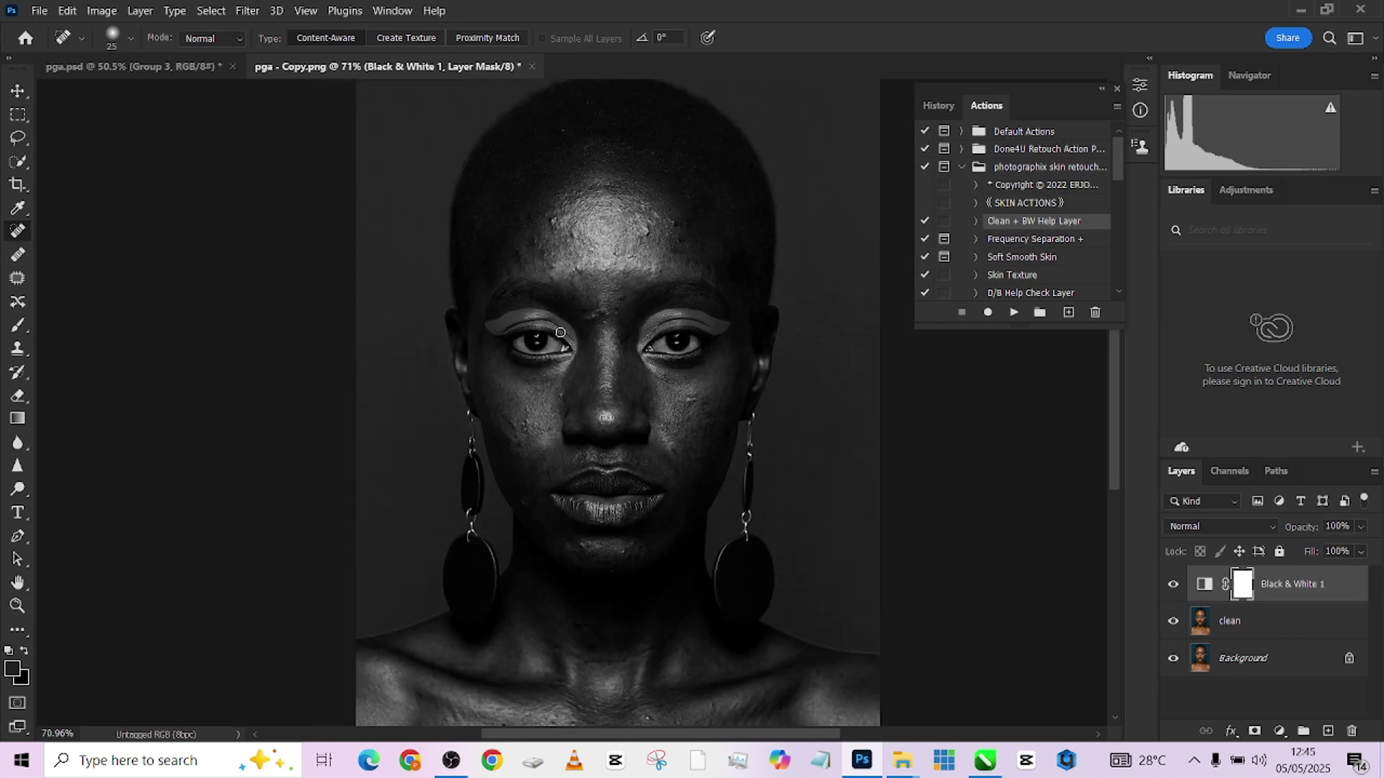
scroll(561, 334, up, 3)
scroll(594, 261, down, 2)
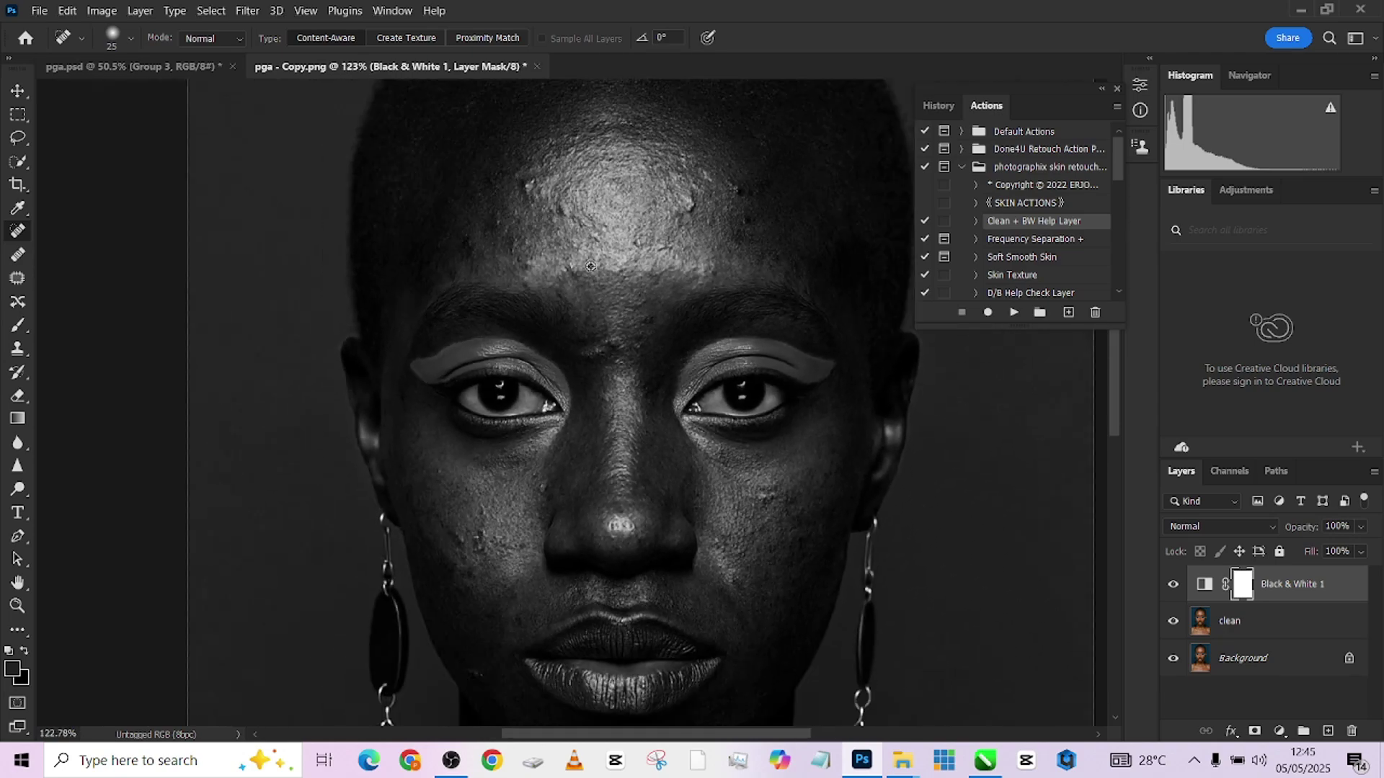
scroll(594, 261, down, 1)
scroll(595, 263, up, 2)
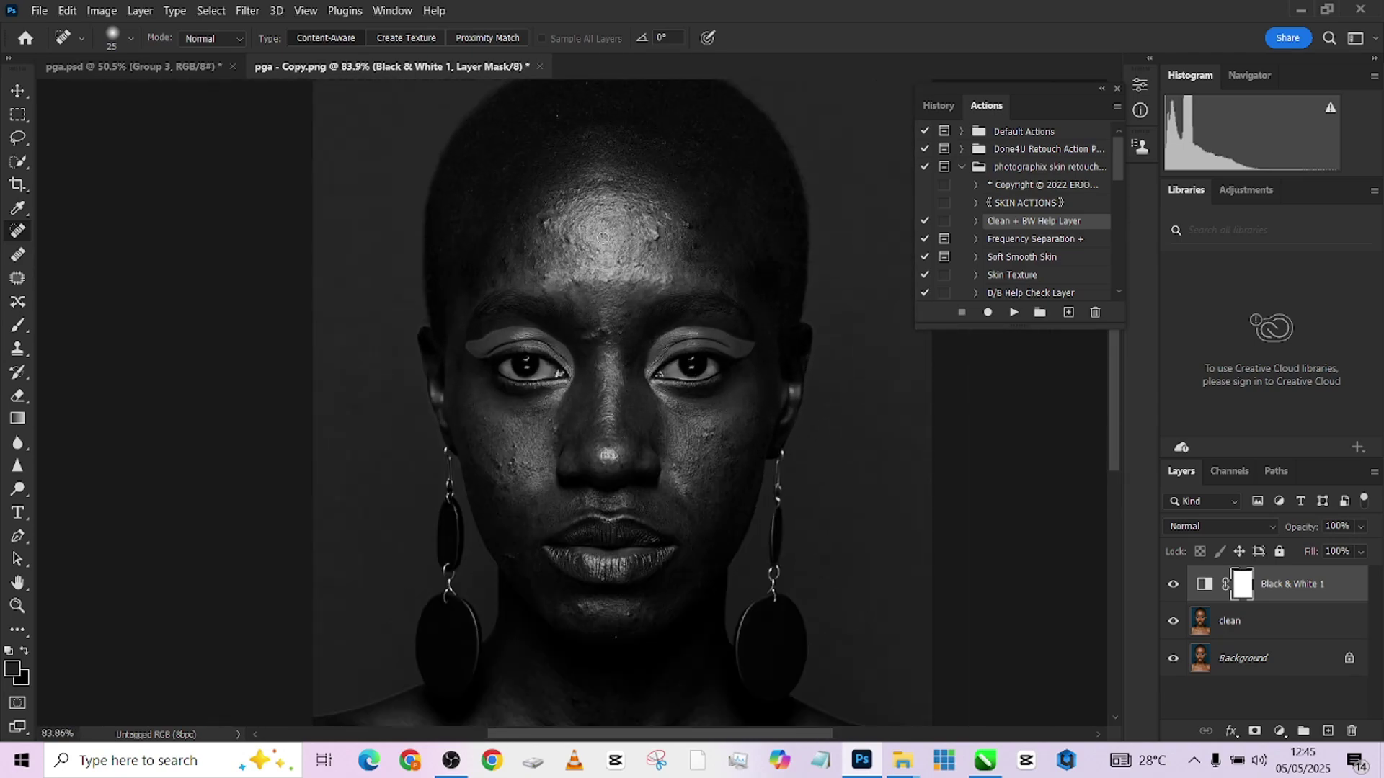
scroll(606, 224, up, 2)
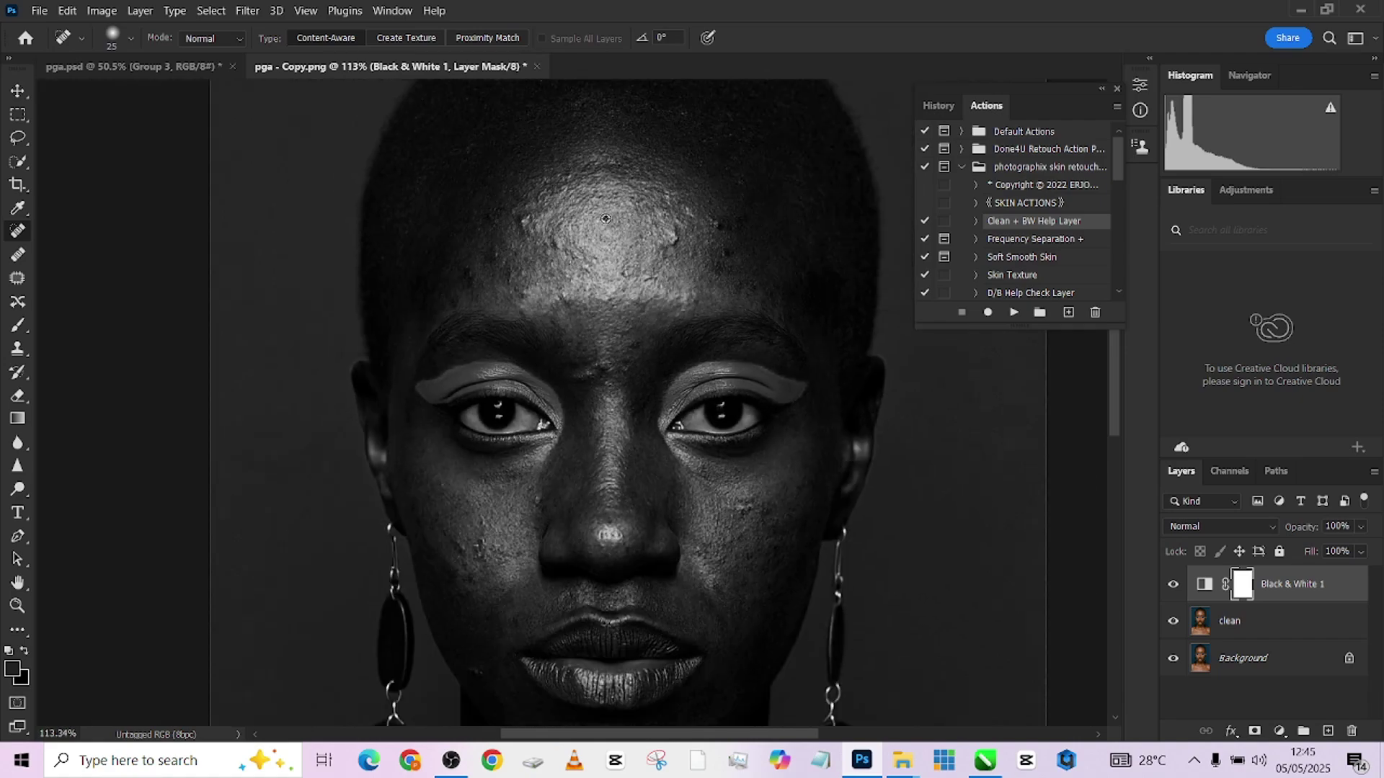
click(1173, 584)
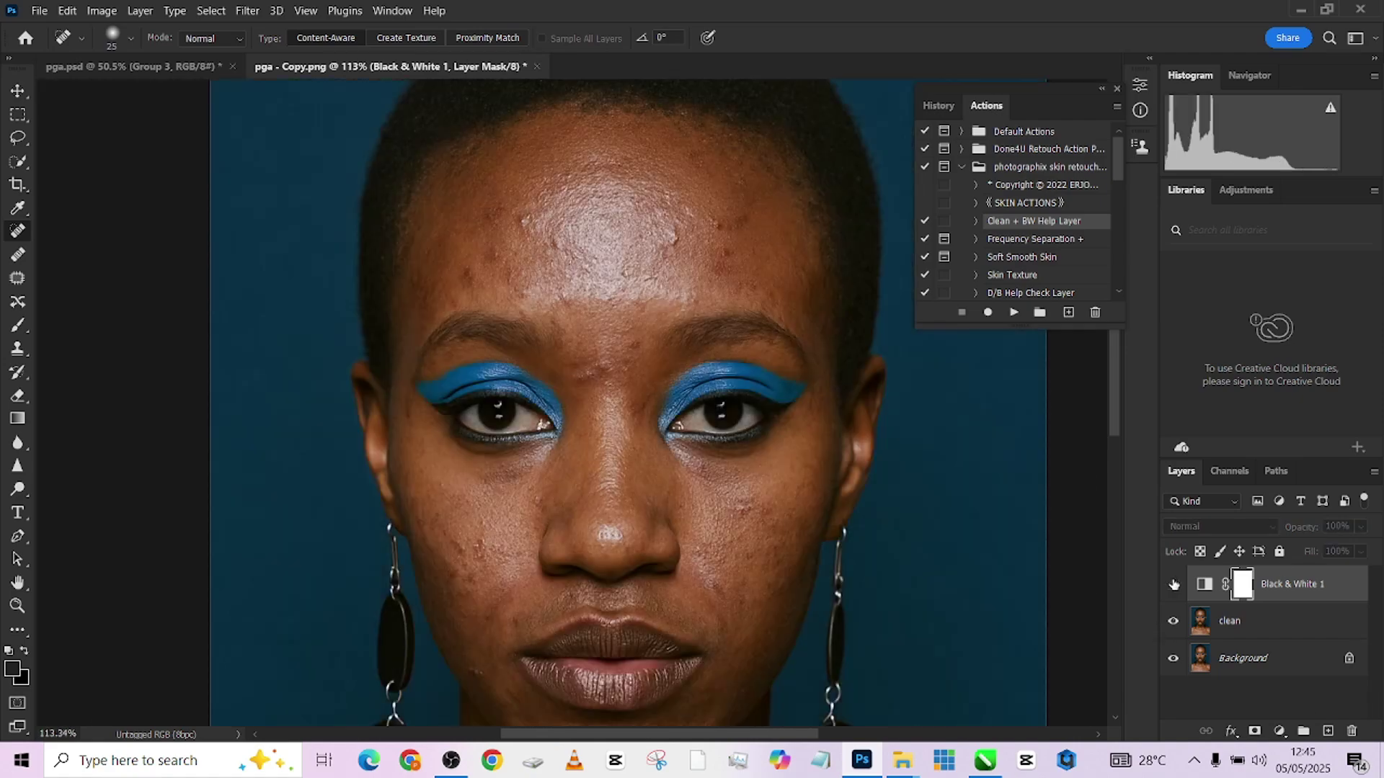
click(1173, 584)
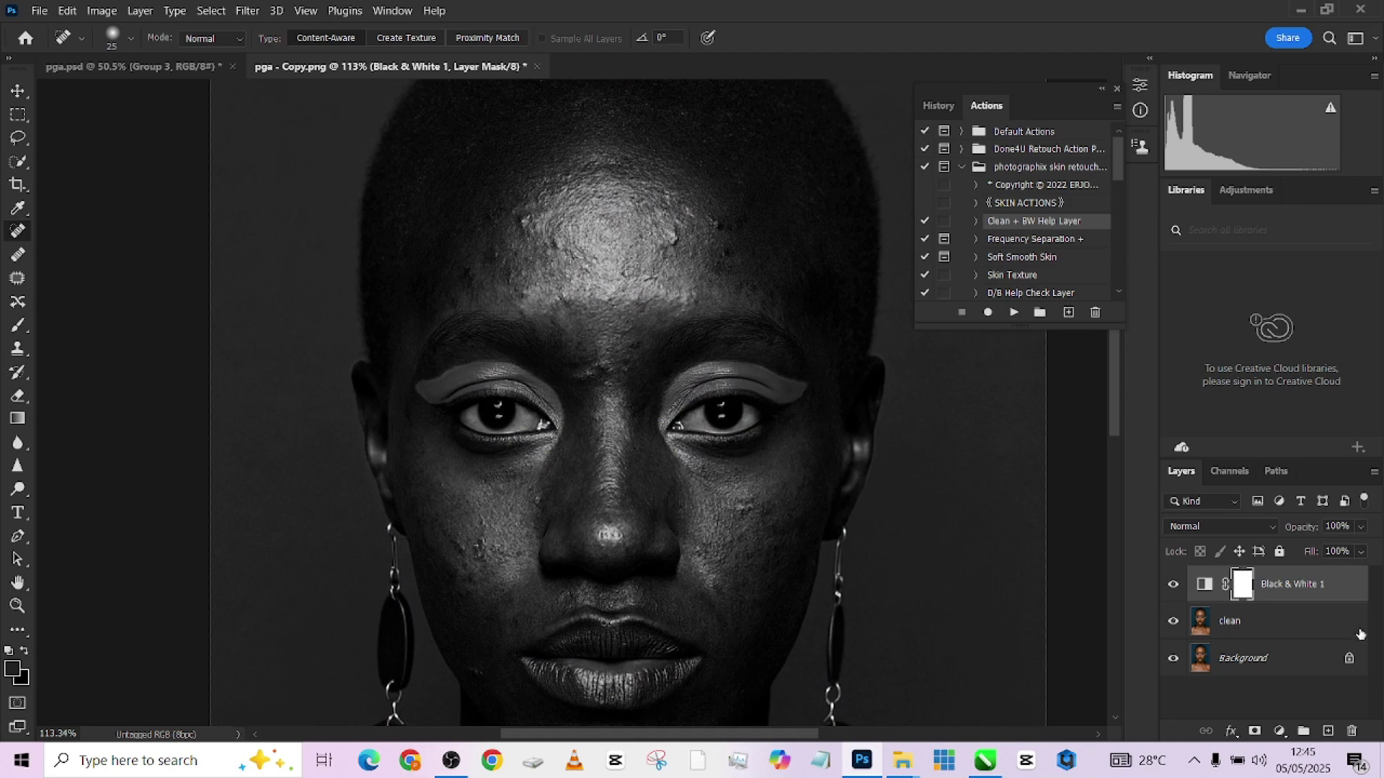
Step: Patch the raised blemishes on both sides of the forehead on the clean layer with the Patch tool
click(1294, 627)
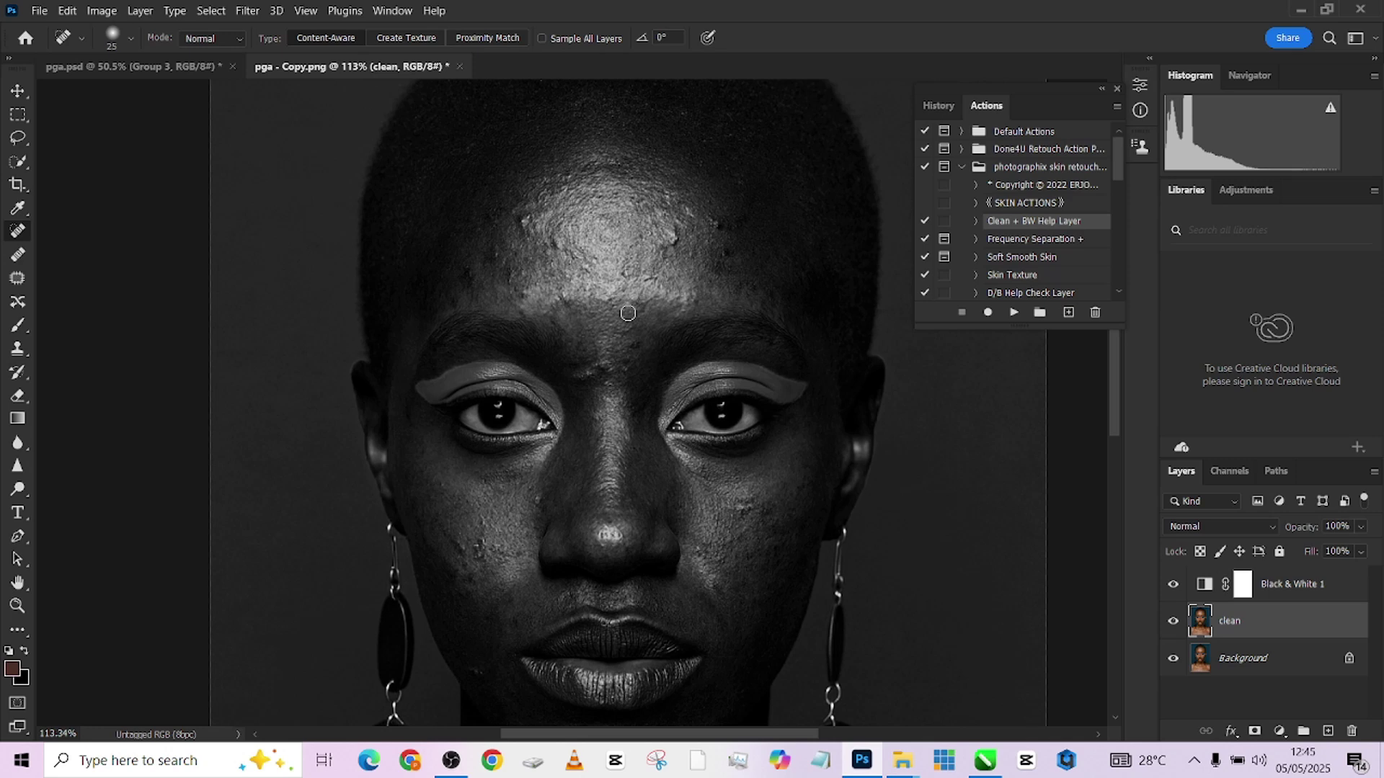
scroll(628, 312, up, 3)
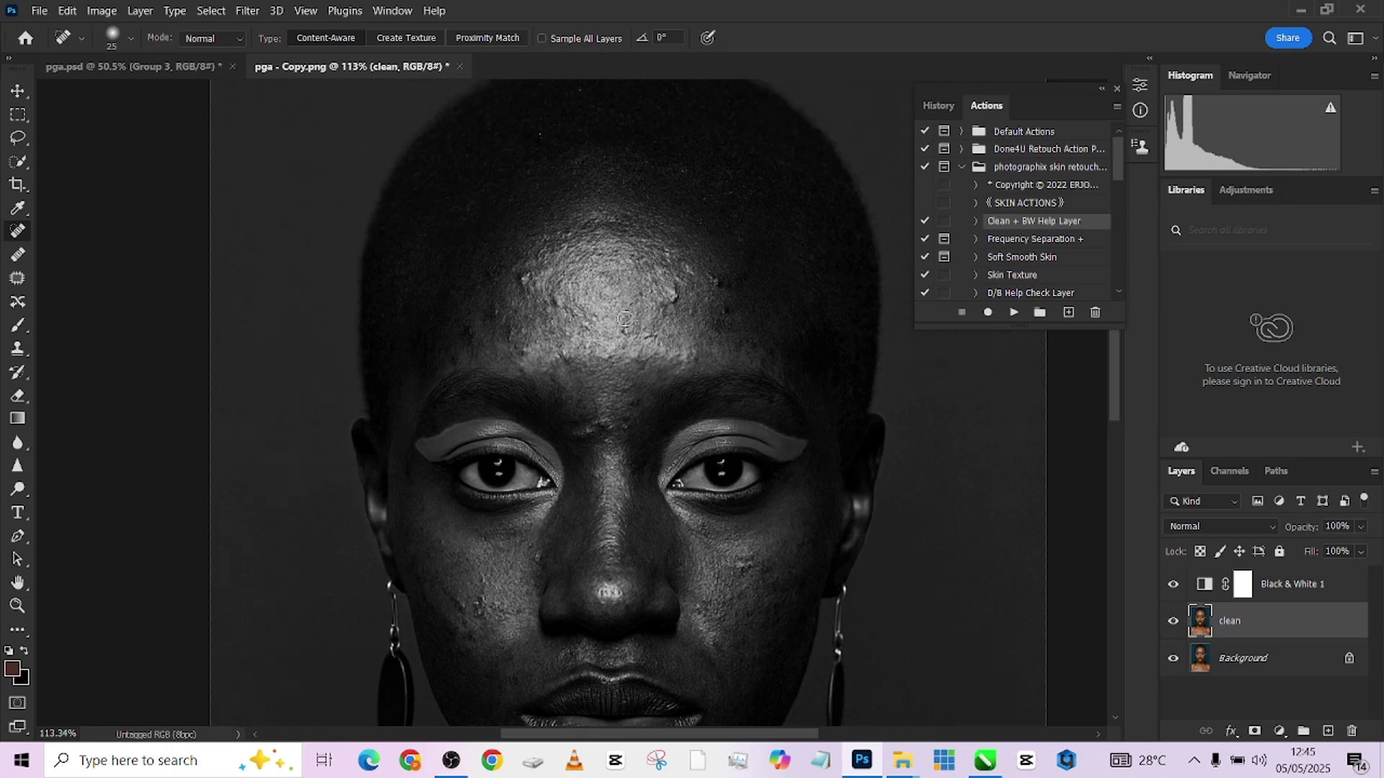
click(16, 280)
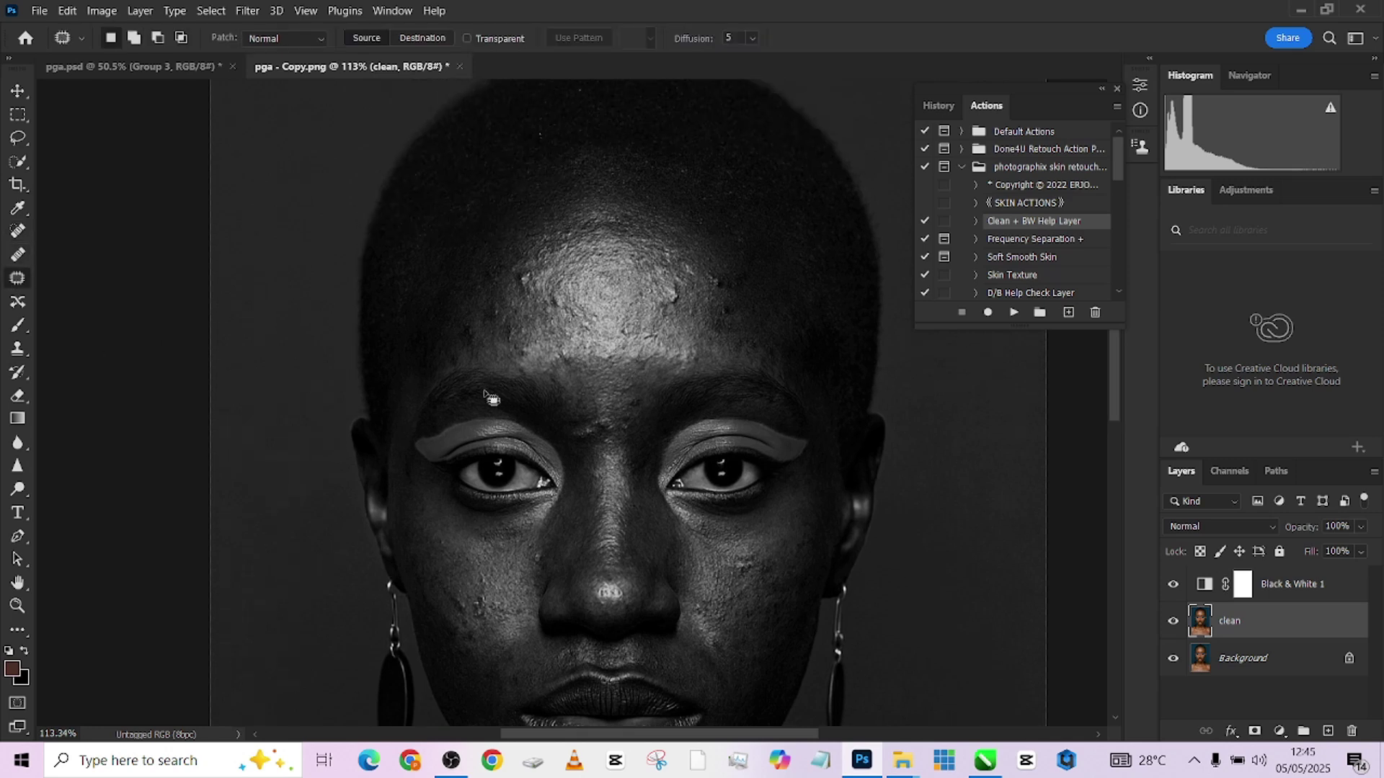
scroll(610, 330, up, 1)
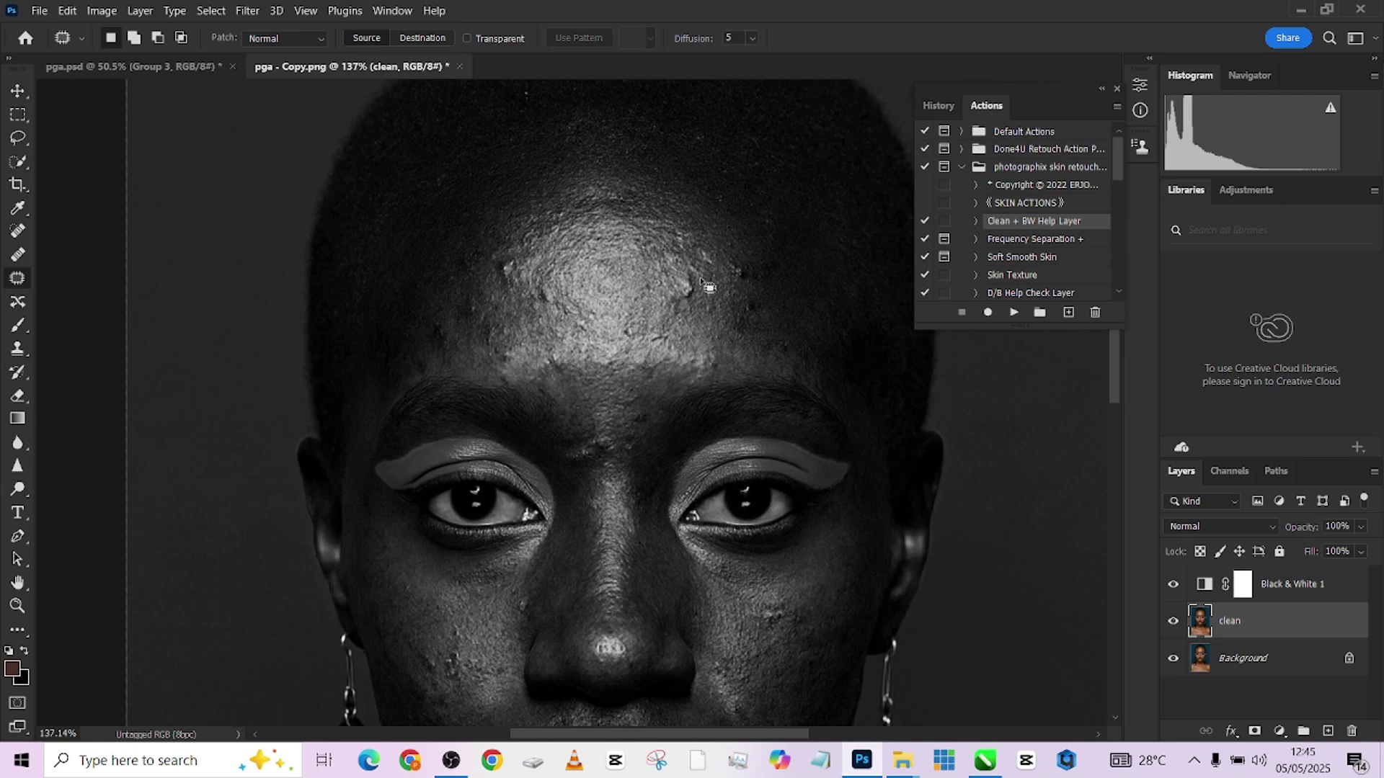
mouse_move(701, 273)
mouse_down()
mouse_move(680, 294)
mouse_move(682, 278)
mouse_move(716, 316)
mouse_move(749, 273)
mouse_move(738, 285)
mouse_move(720, 240)
mouse_up()
key(ctrl+d)
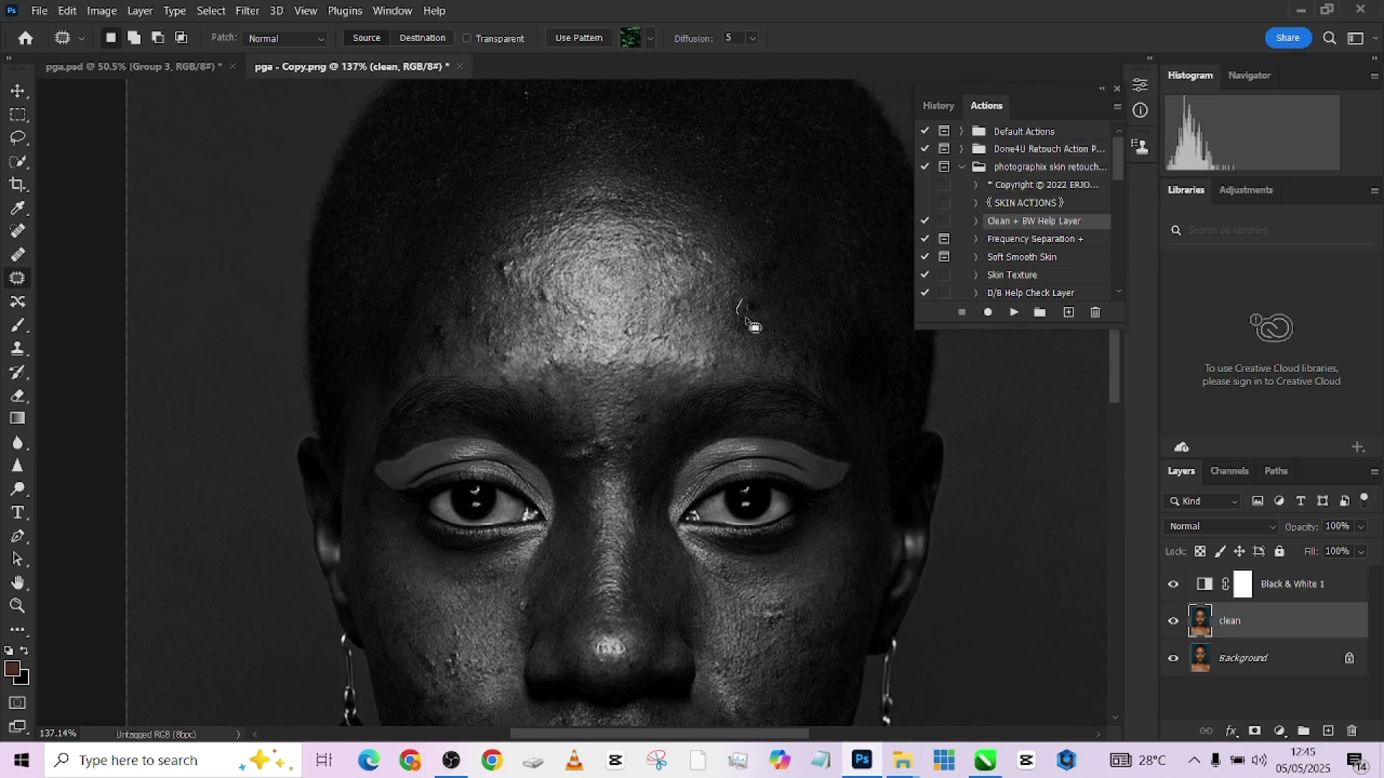
drag(748, 300, 504, 287)
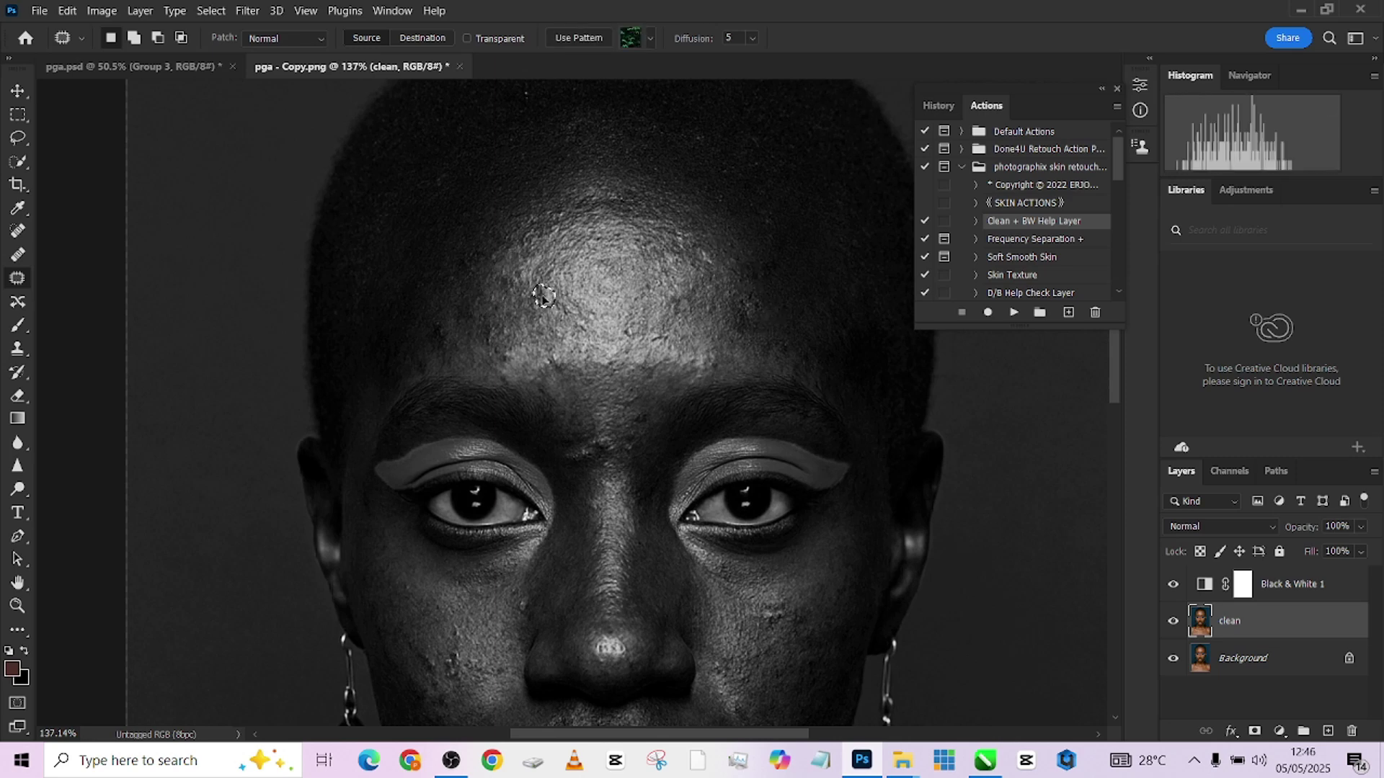
Step: Patch the remaining blemishes between the eyebrows, on the cheeks and on the chest of the clean layer
drag(587, 434, 581, 493)
scroll(580, 492, down, 3)
mouse_move(461, 477)
mouse_down()
mouse_move(441, 521)
mouse_move(789, 452)
mouse_move(742, 498)
mouse_up()
scroll(742, 497, down, 3)
scroll(640, 333, up, 2)
scroll(640, 334, up, 2)
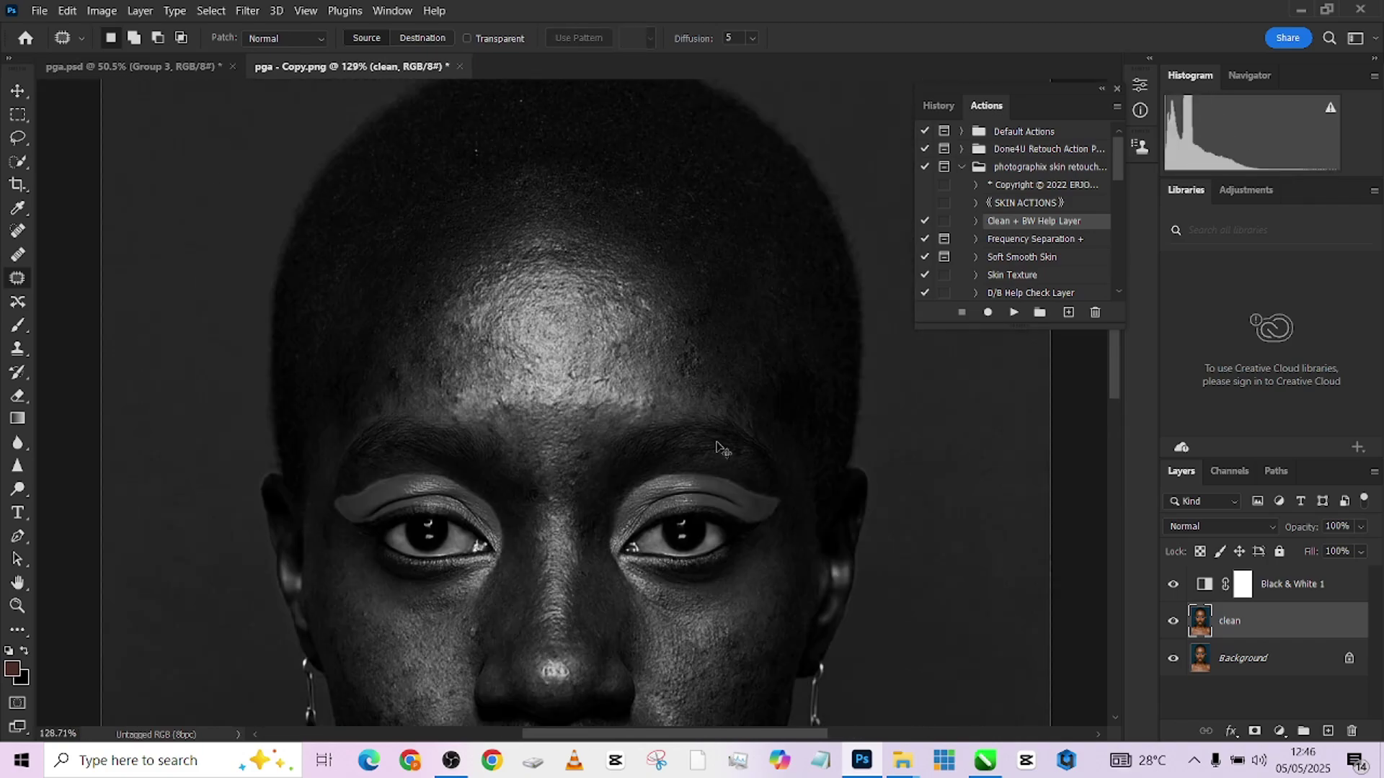
scroll(470, 395, down, 3)
scroll(392, 633, up, 2)
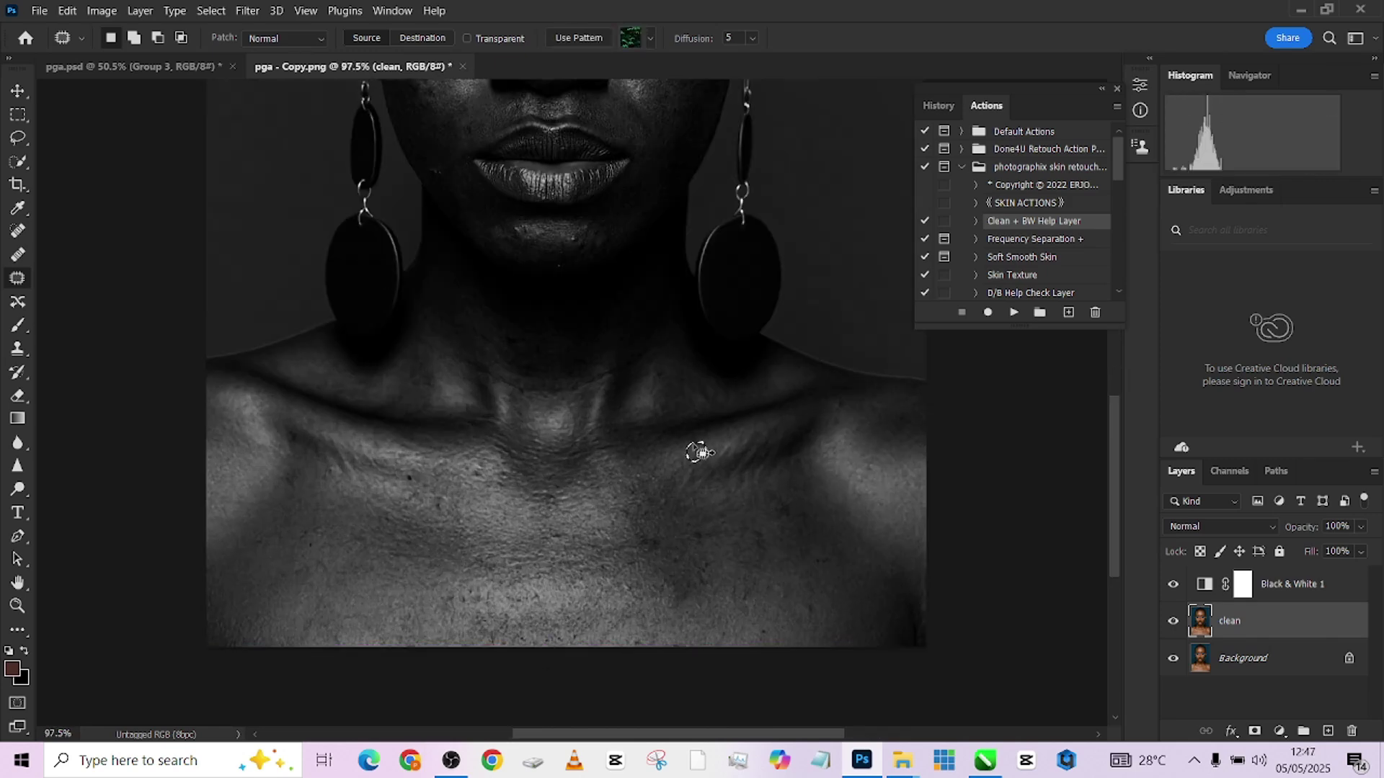
scroll(476, 484, down, 3)
scroll(569, 339, up, 3)
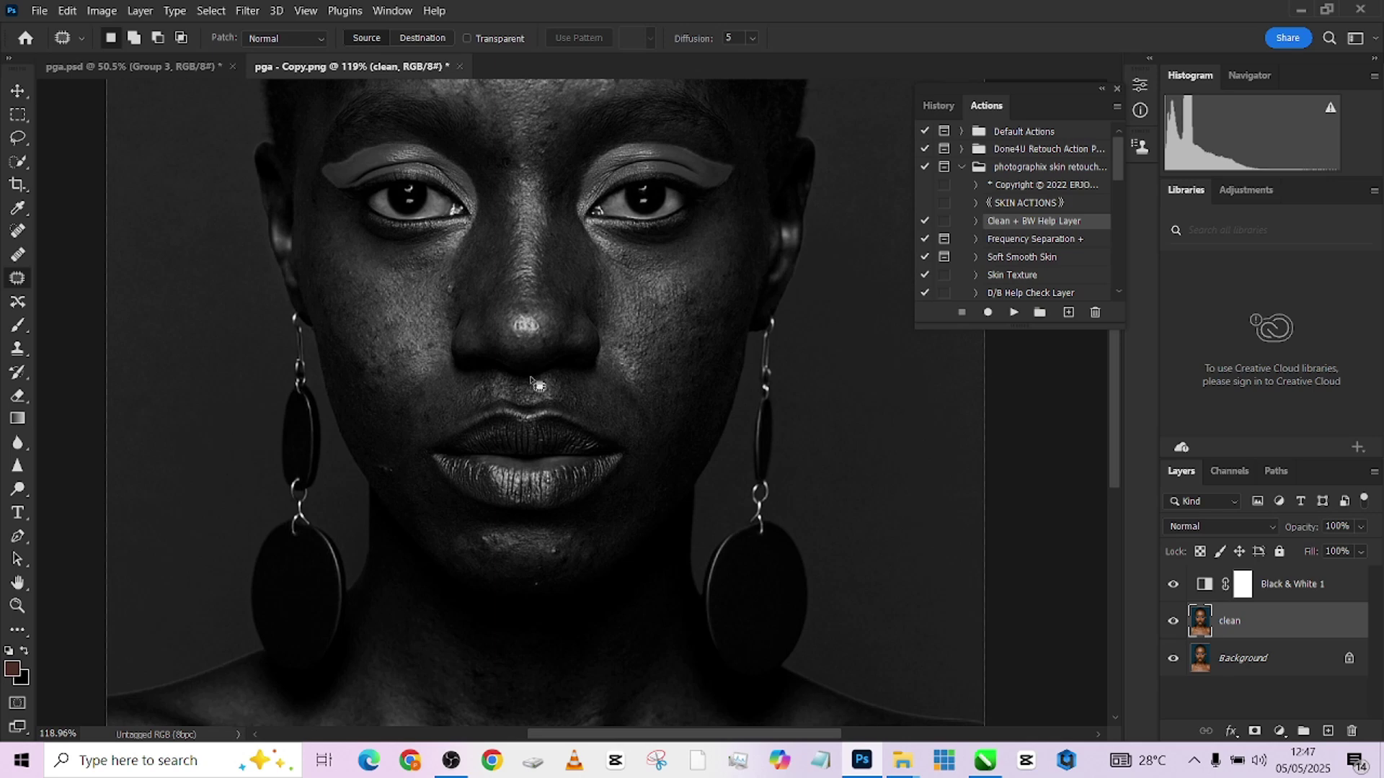
Step: Hide the Black & White 1 layer and remove dark spots on the chest of the clean layer with the Spot Healing Brush
click(17, 231)
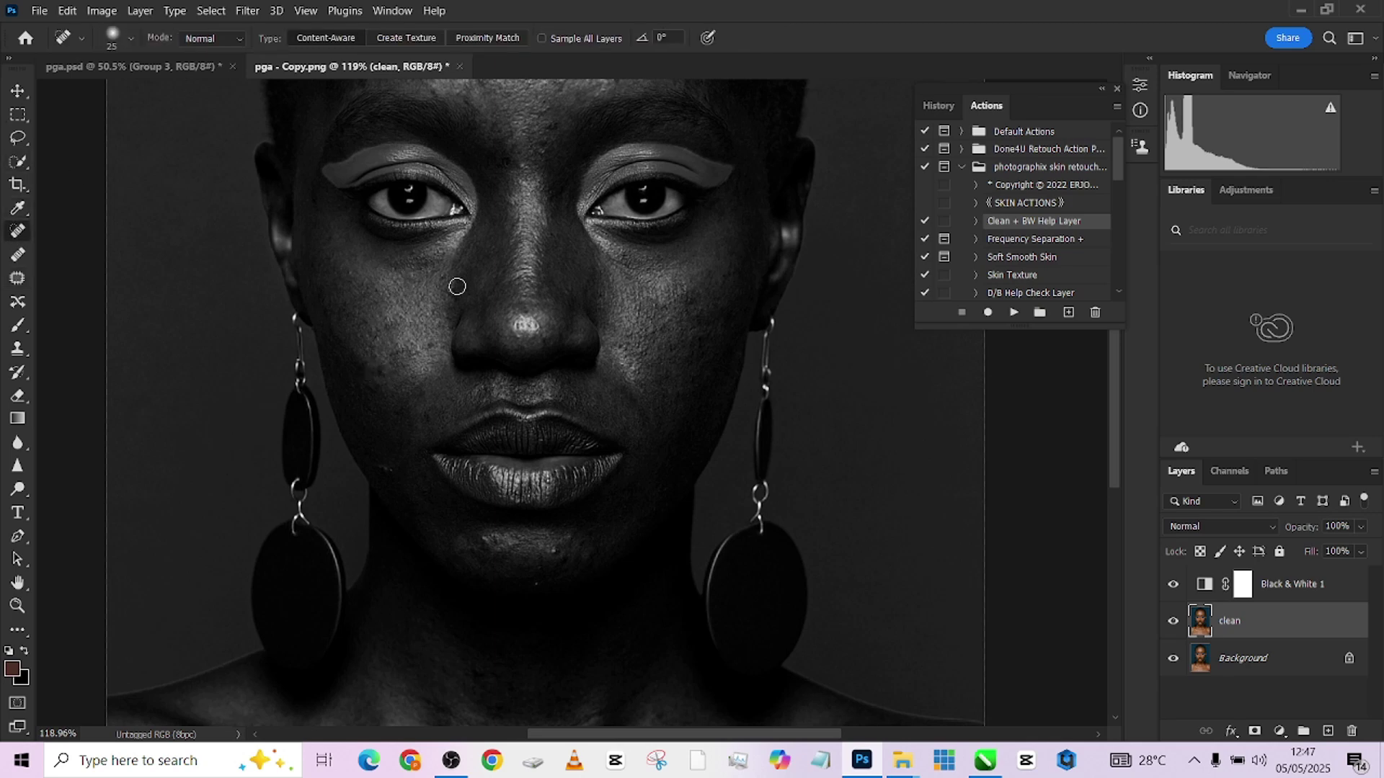
scroll(454, 281, up, 3)
scroll(586, 494, down, 8)
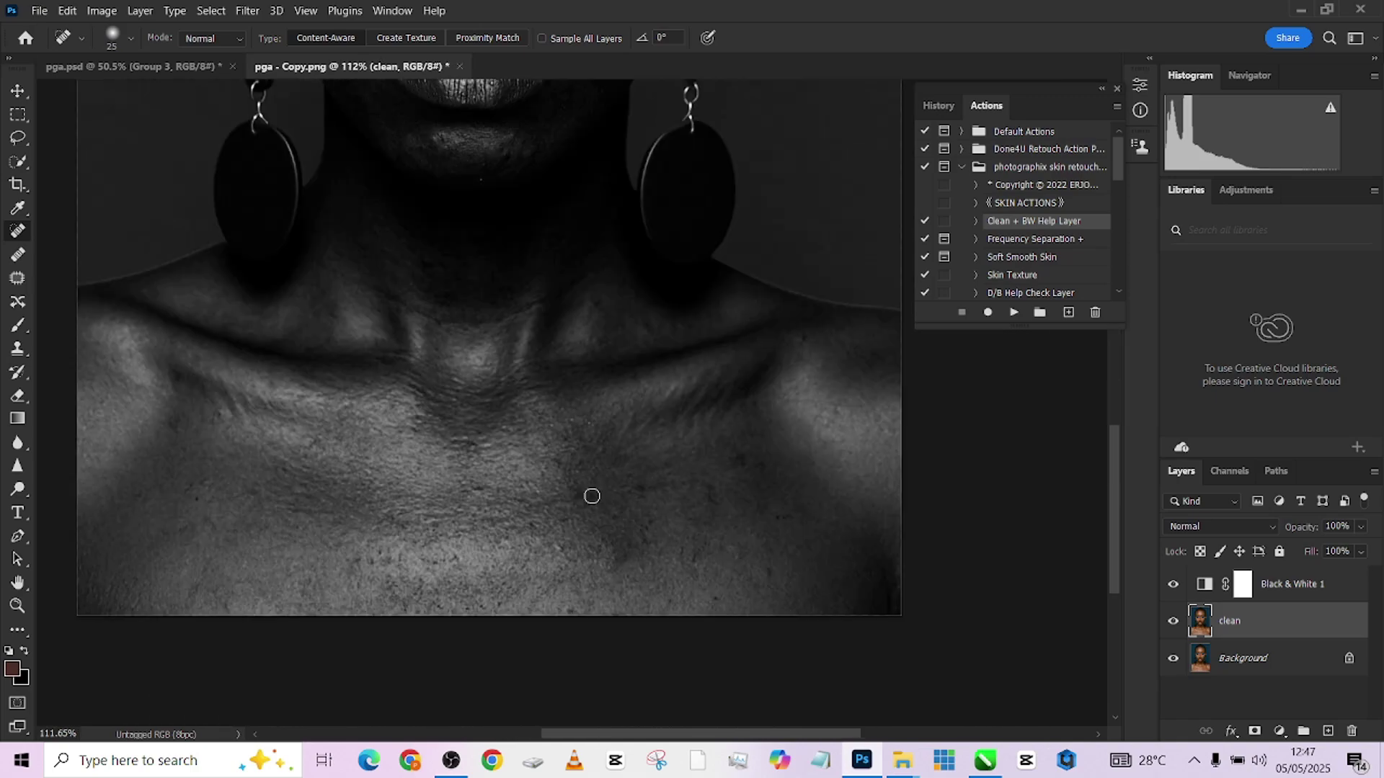
scroll(587, 494, down, 2)
click(1173, 584)
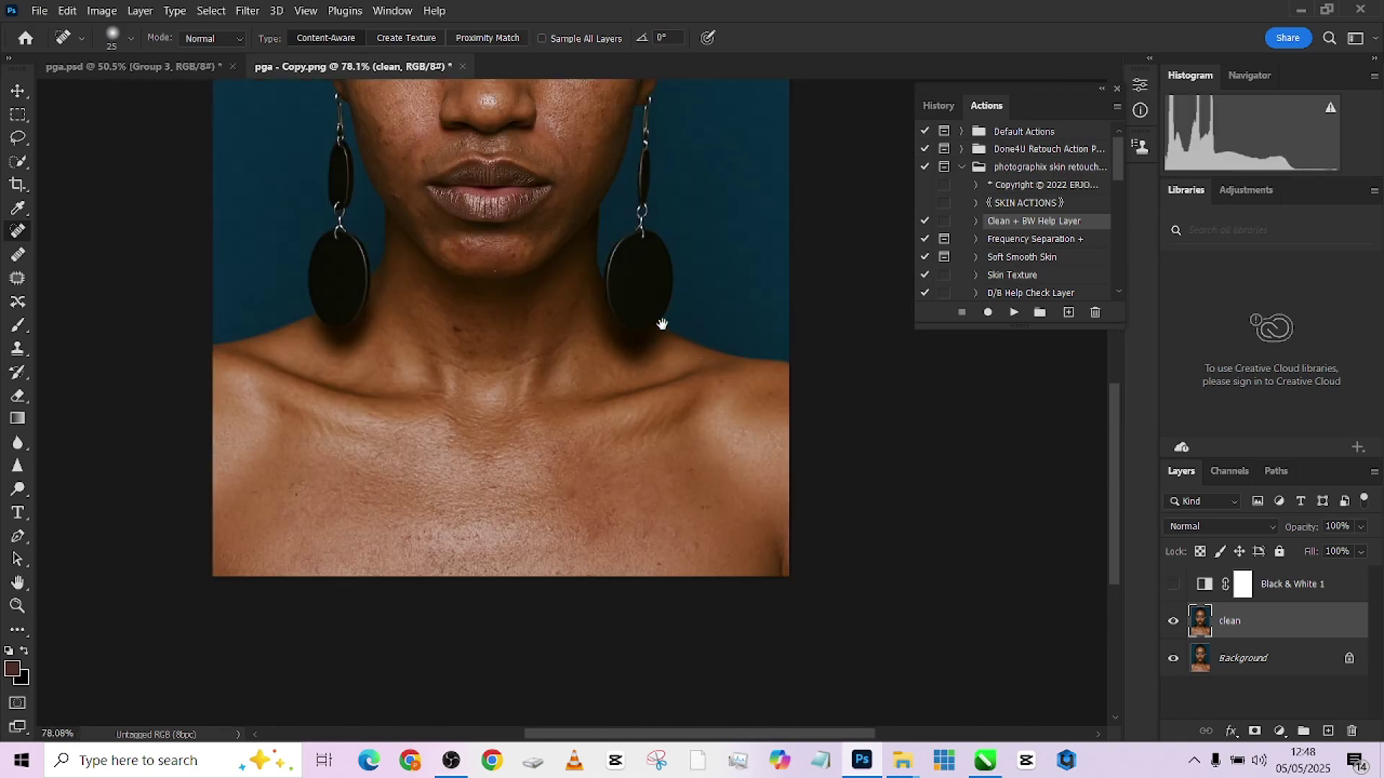
mouse_move(661, 324)
mouse_down()
mouse_move(657, 543)
mouse_move(617, 324)
mouse_up()
scroll(627, 502, up, 3)
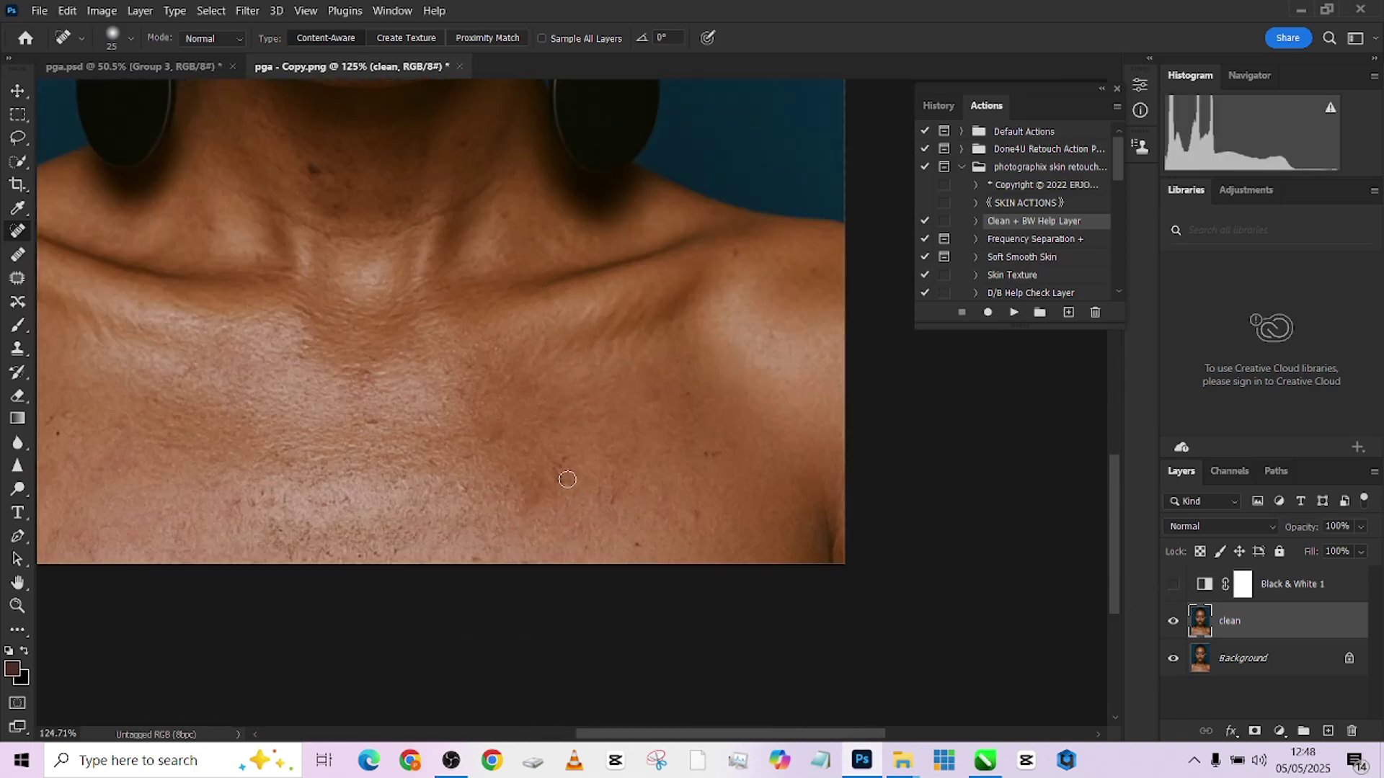
mouse_move(555, 462)
mouse_down()
mouse_move(603, 484)
mouse_move(591, 465)
mouse_up()
scroll(631, 426, down, 3)
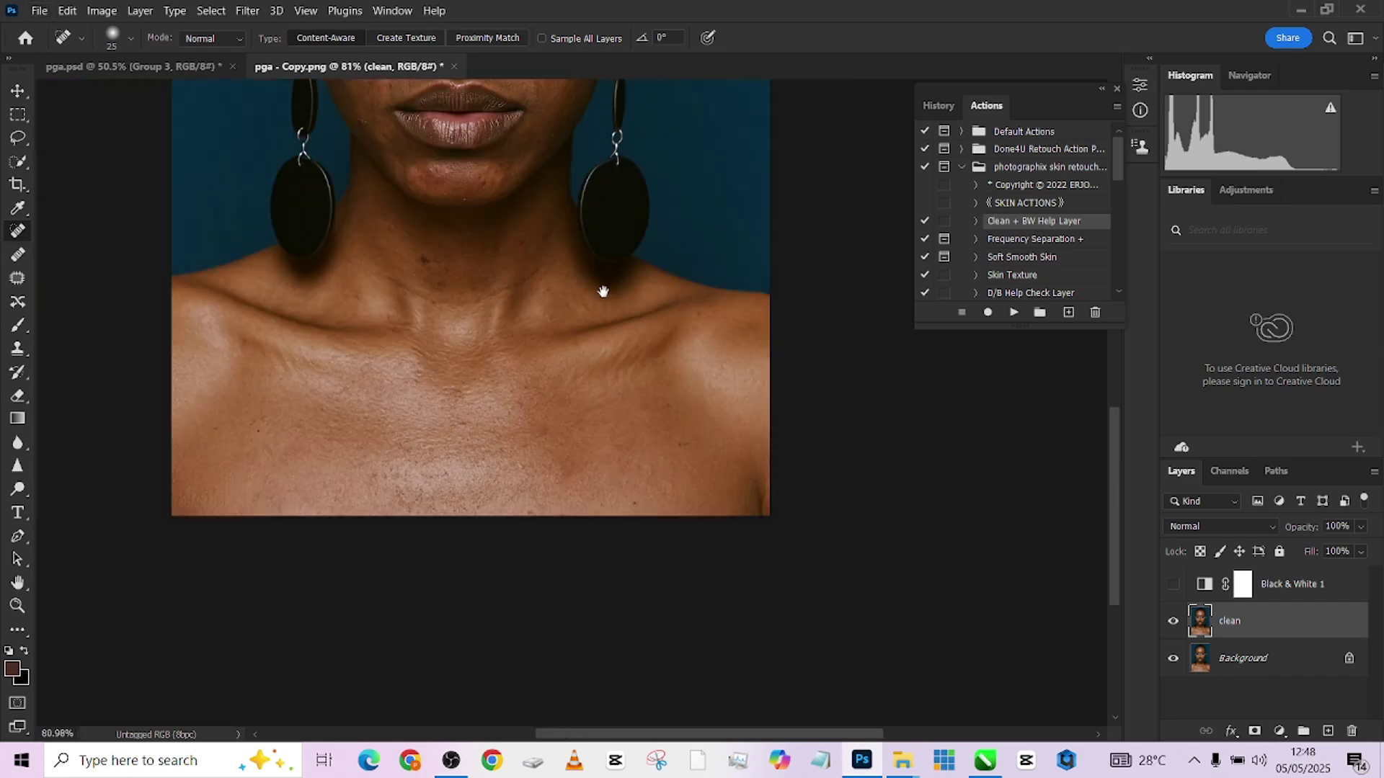
Step: Compare the portrait before and after healing by toggling the clean layer's visibility
drag(603, 292, 615, 650)
scroll(614, 650, down, 2)
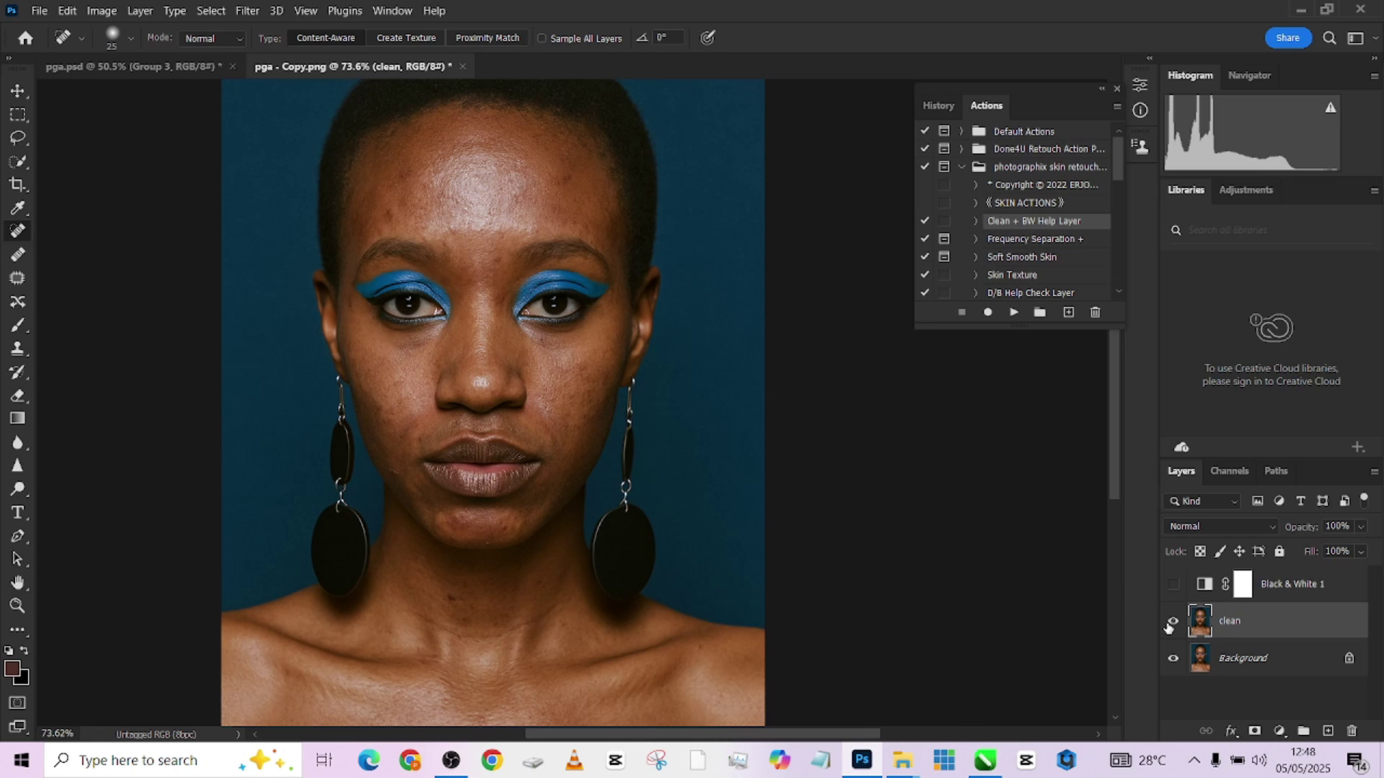
click(1174, 621)
click(1173, 621)
click(1173, 621)
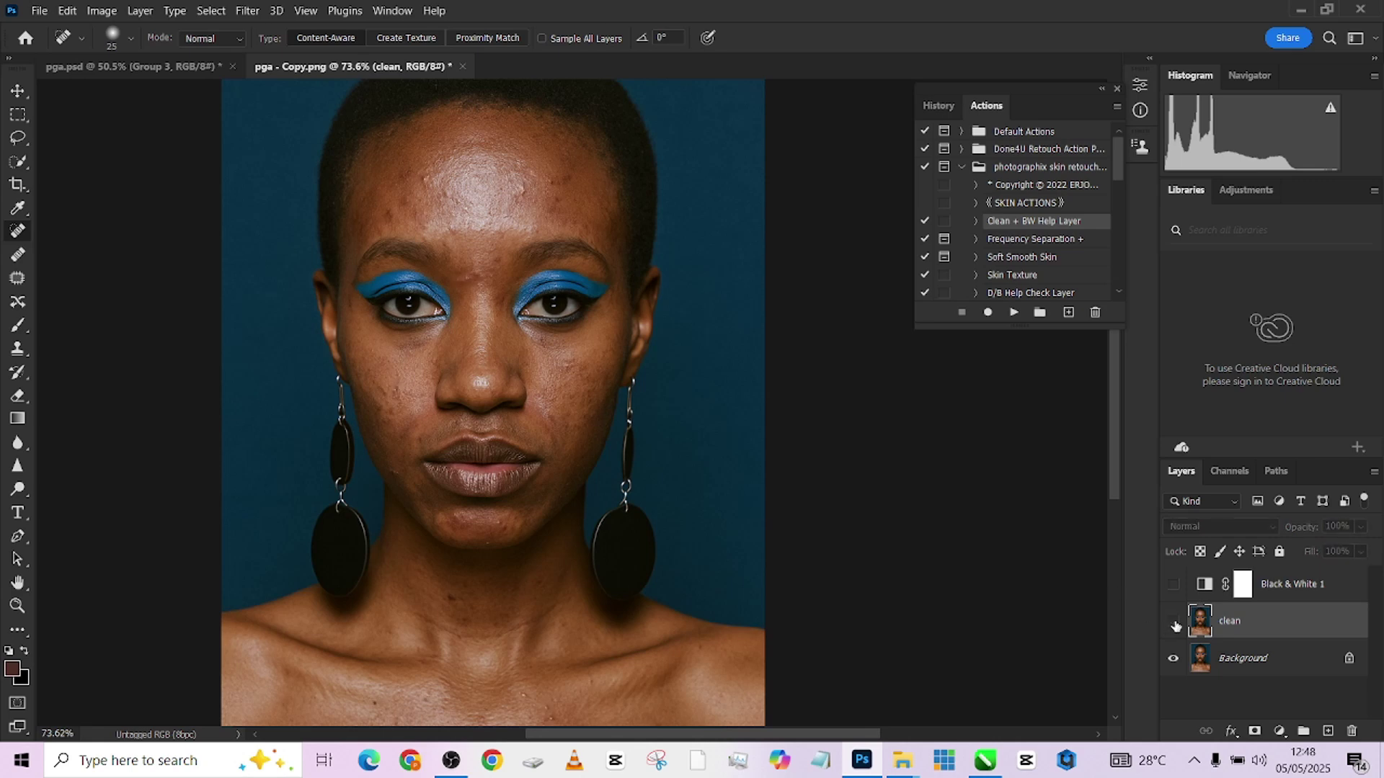
click(1174, 622)
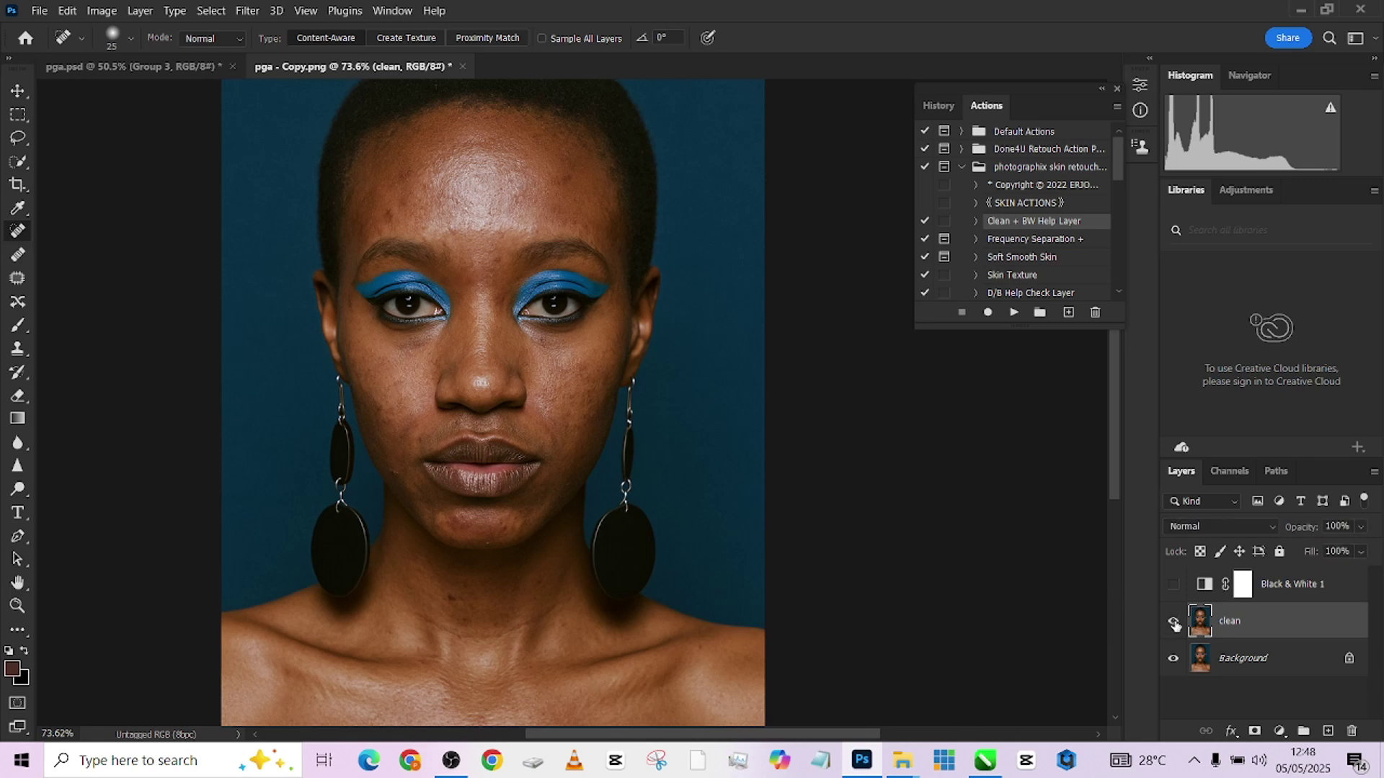
Step: Flatten the image into a single Background layer, discarding the hidden layers
right_click(1266, 651)
click(1265, 592)
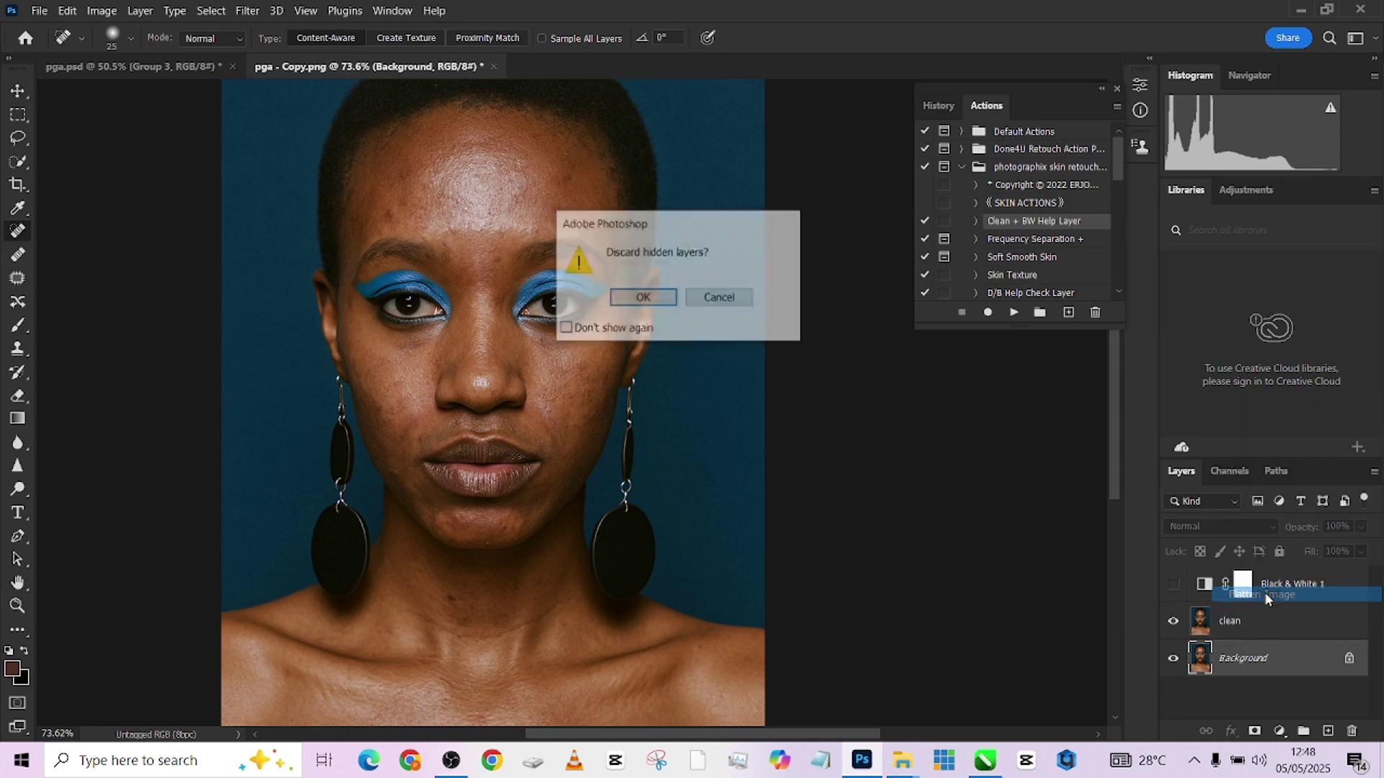
click(666, 297)
scroll(658, 294, down, 3)
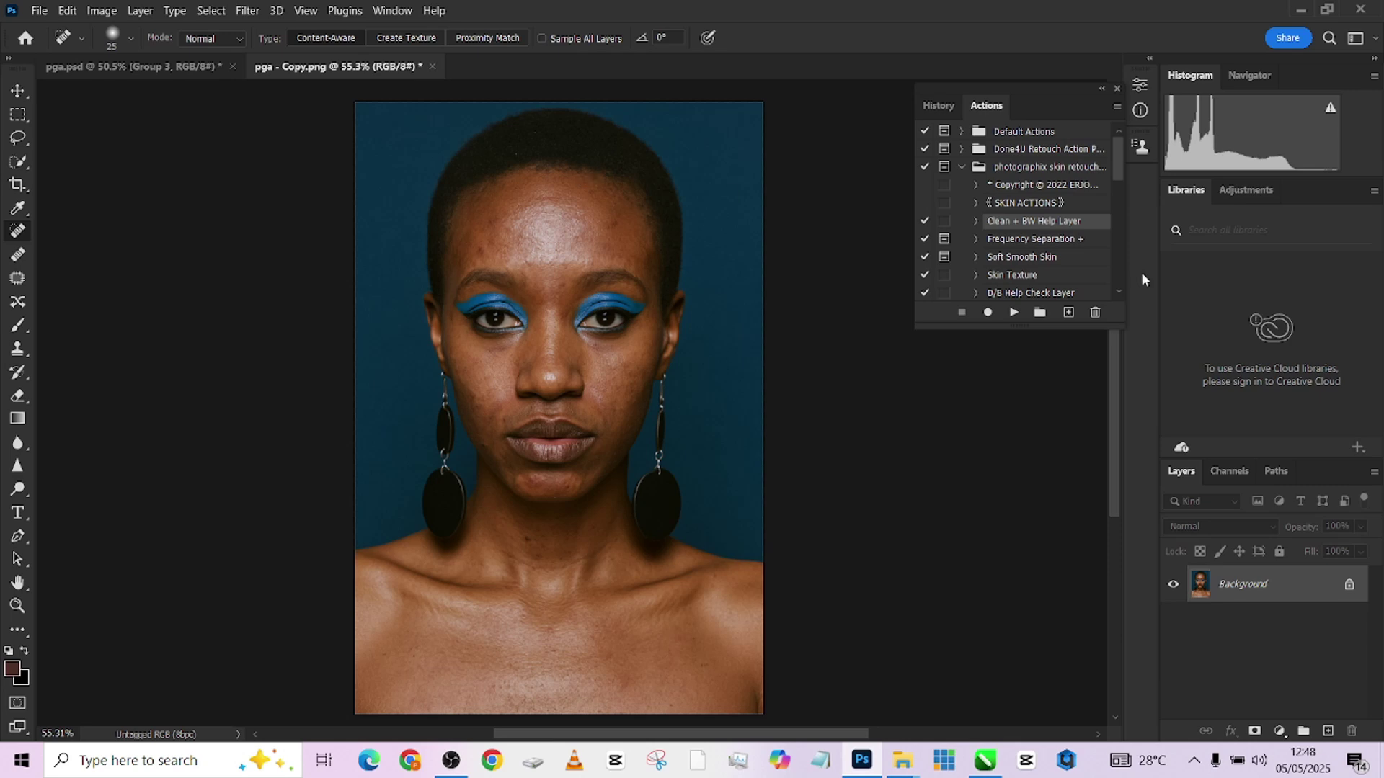
Step: Run the Frequency Separation + action on the flattened portrait and bring its Gaussian Blur dialog into view
click(1027, 240)
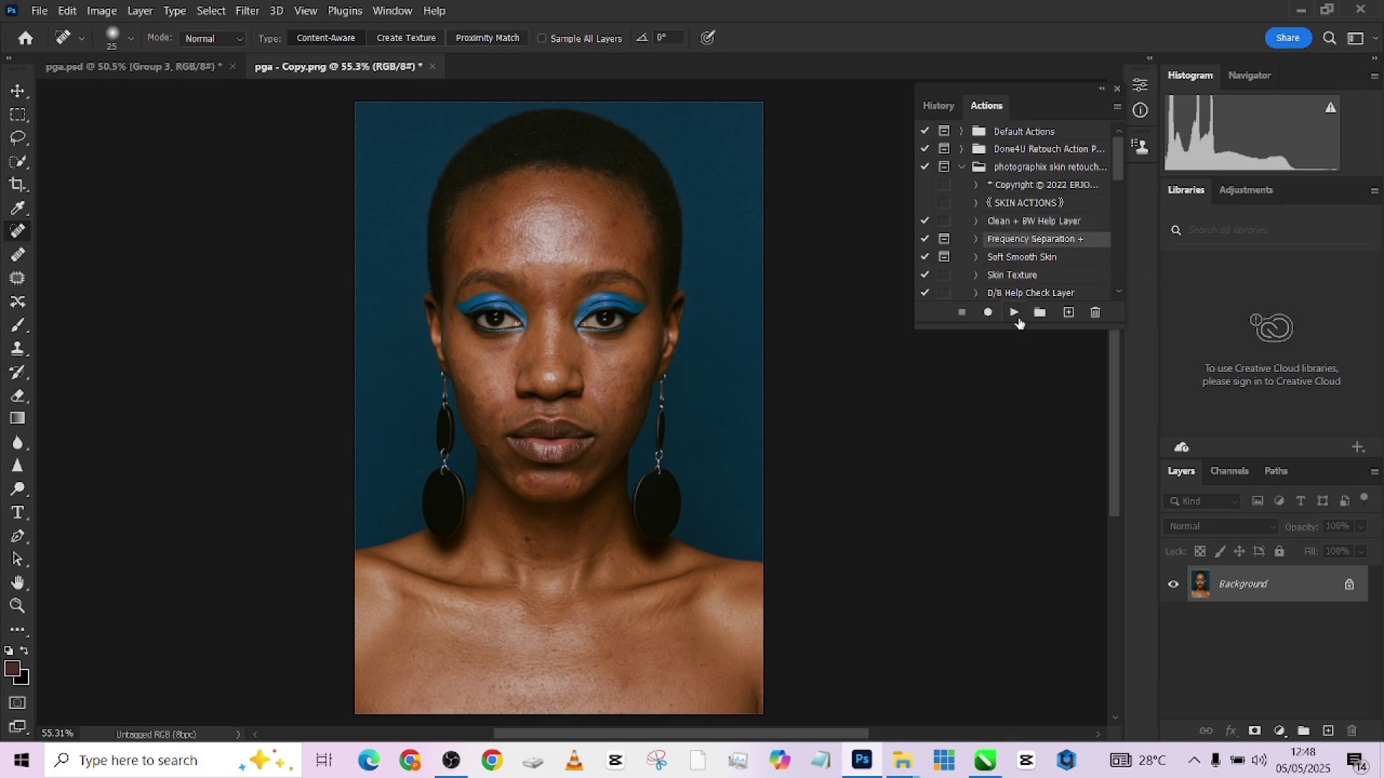
click(1016, 313)
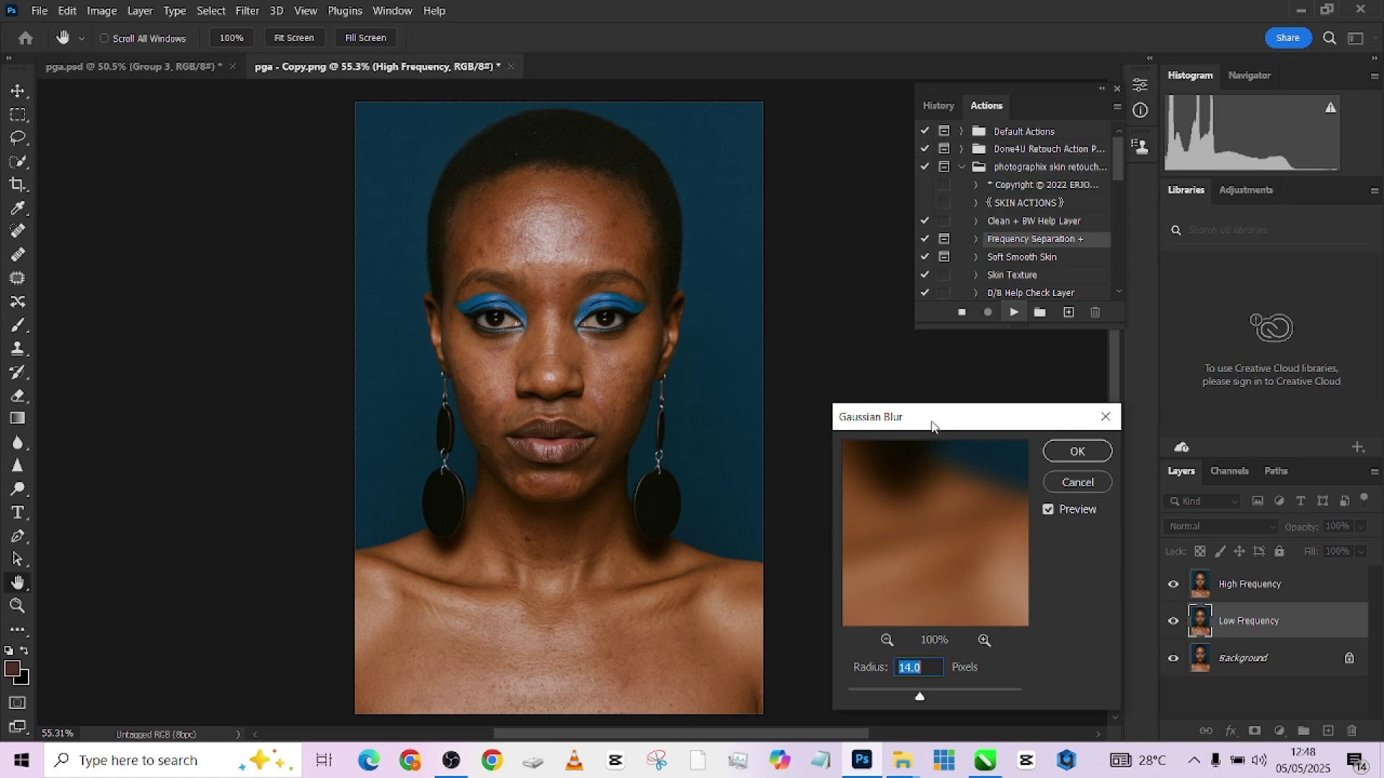
drag(935, 425, 748, 312)
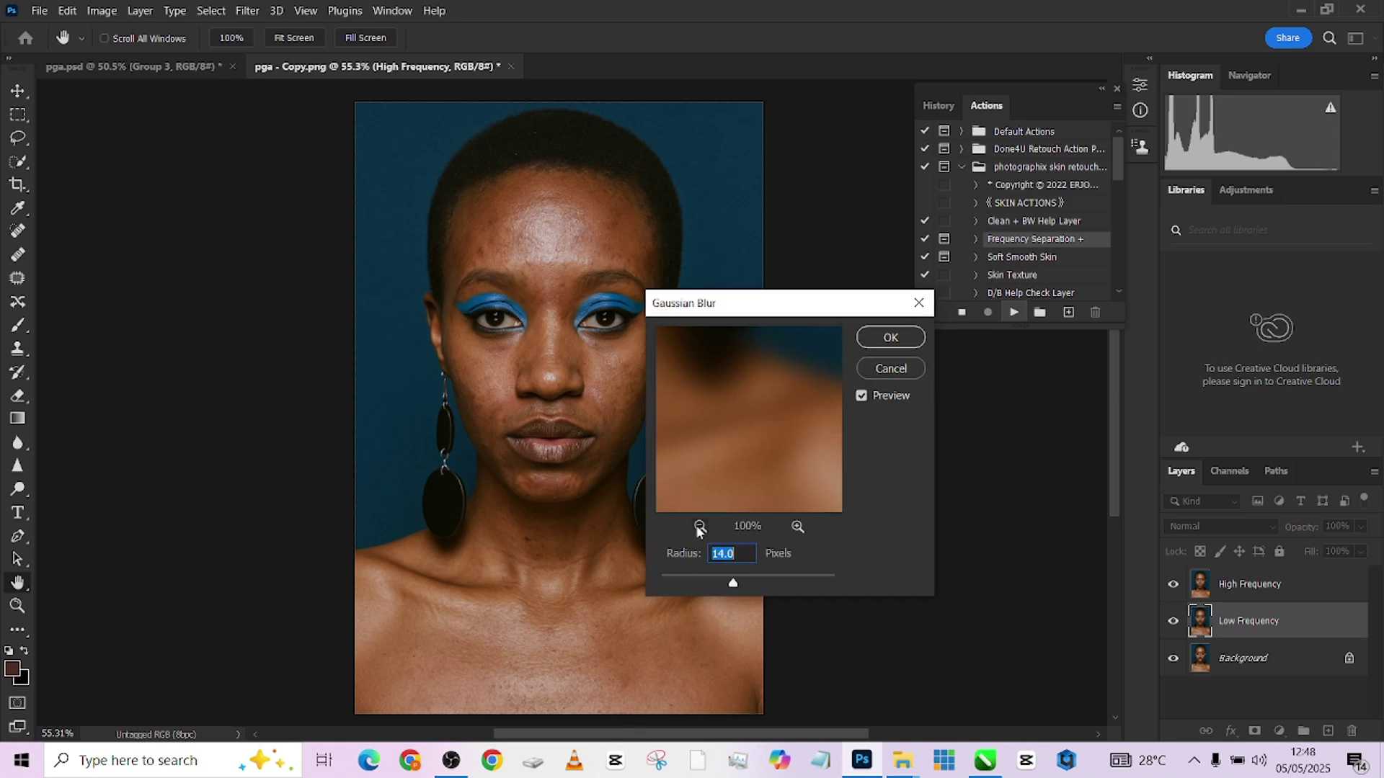
Step: Preview the blur on the face at 33% and apply a 7-pixel Gaussian Blur radius to the low-frequency layer
click(700, 526)
click(700, 526)
click(699, 526)
drag(713, 423, 768, 467)
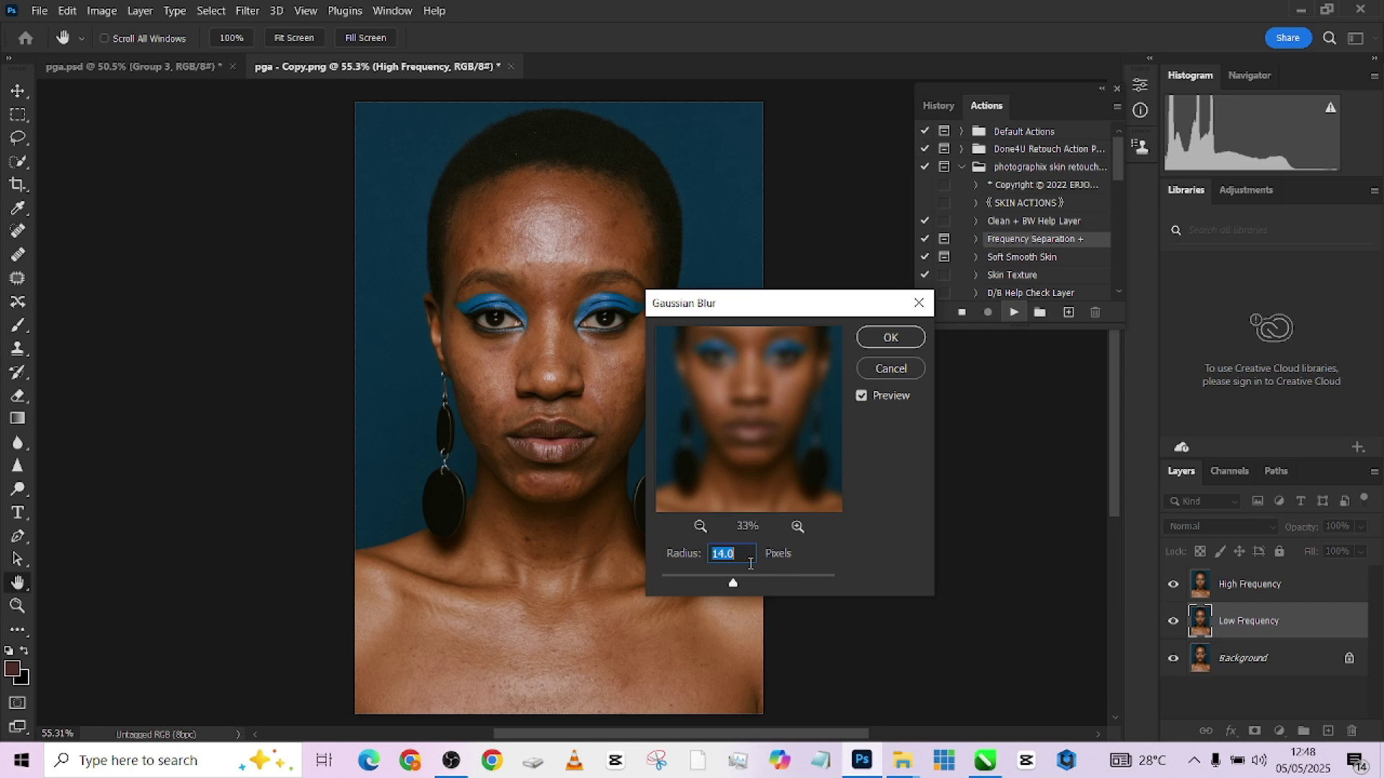
key(shift+Down)
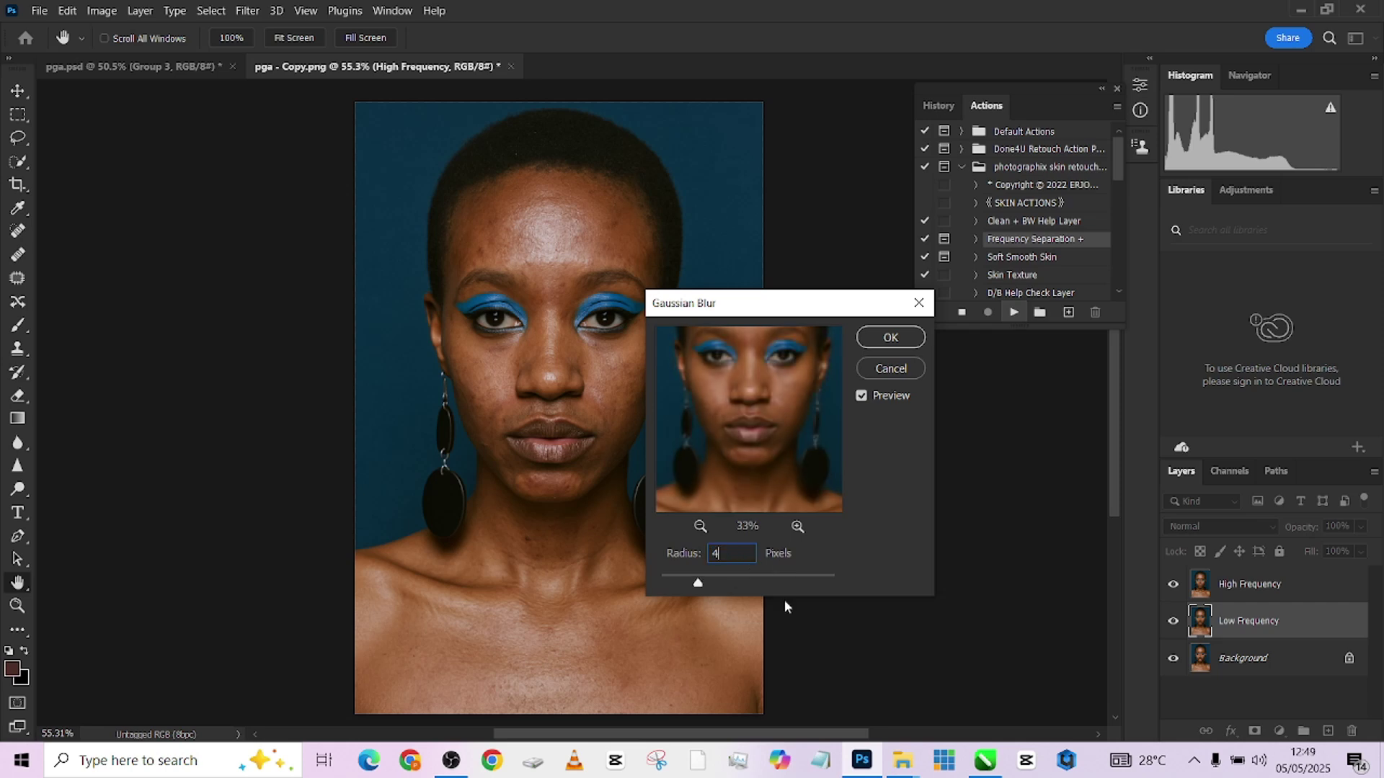
drag(774, 435, 764, 501)
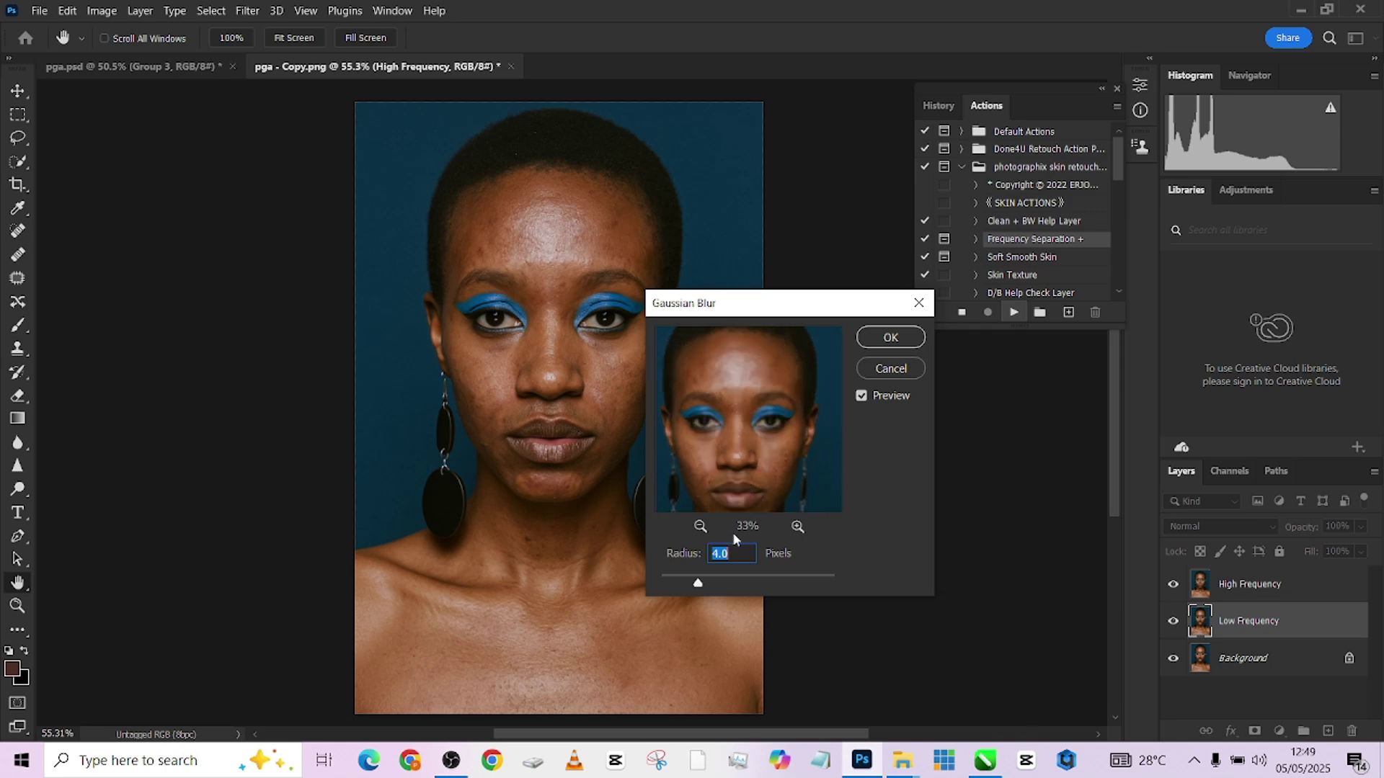
text(7)
click(902, 342)
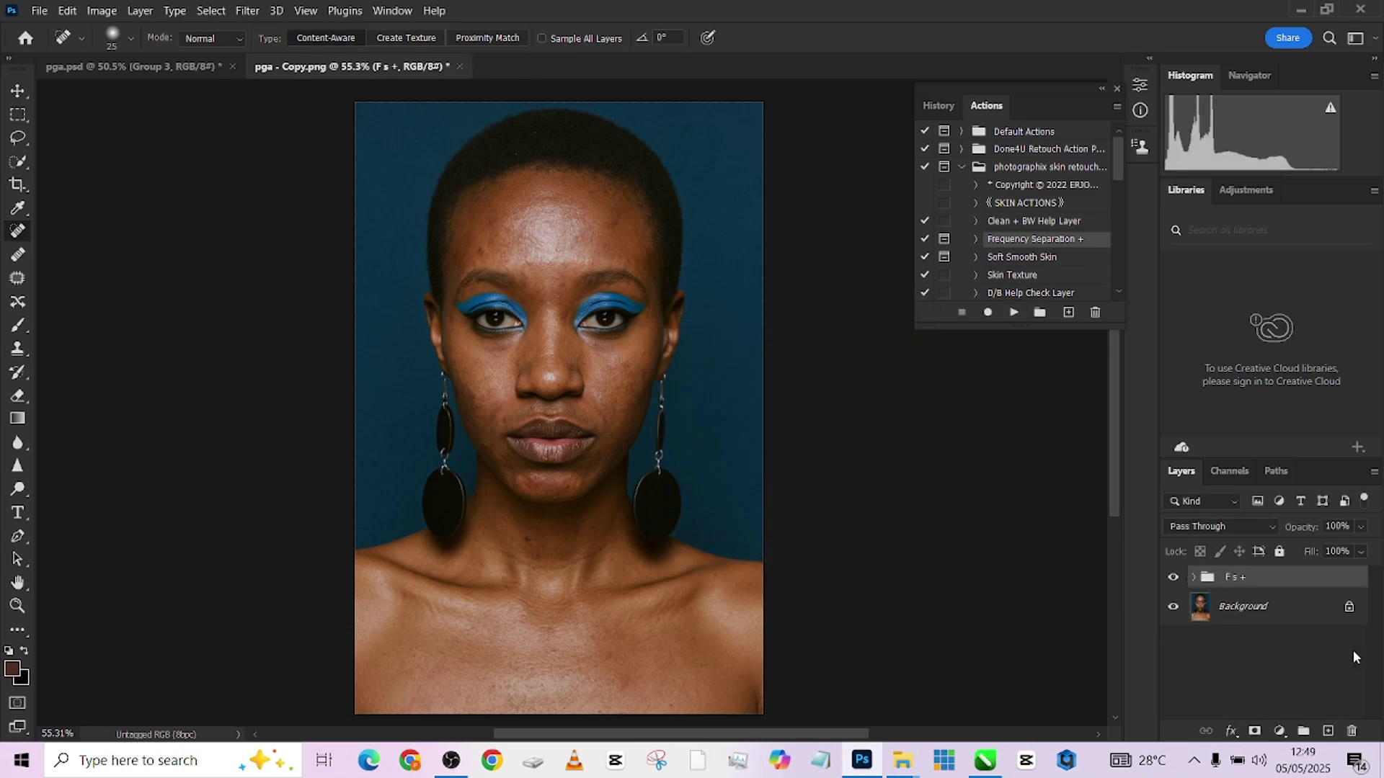
Step: Expand the F s + group, make Low Frequency copy the active layer and hide the High Frequency layer
click(1194, 577)
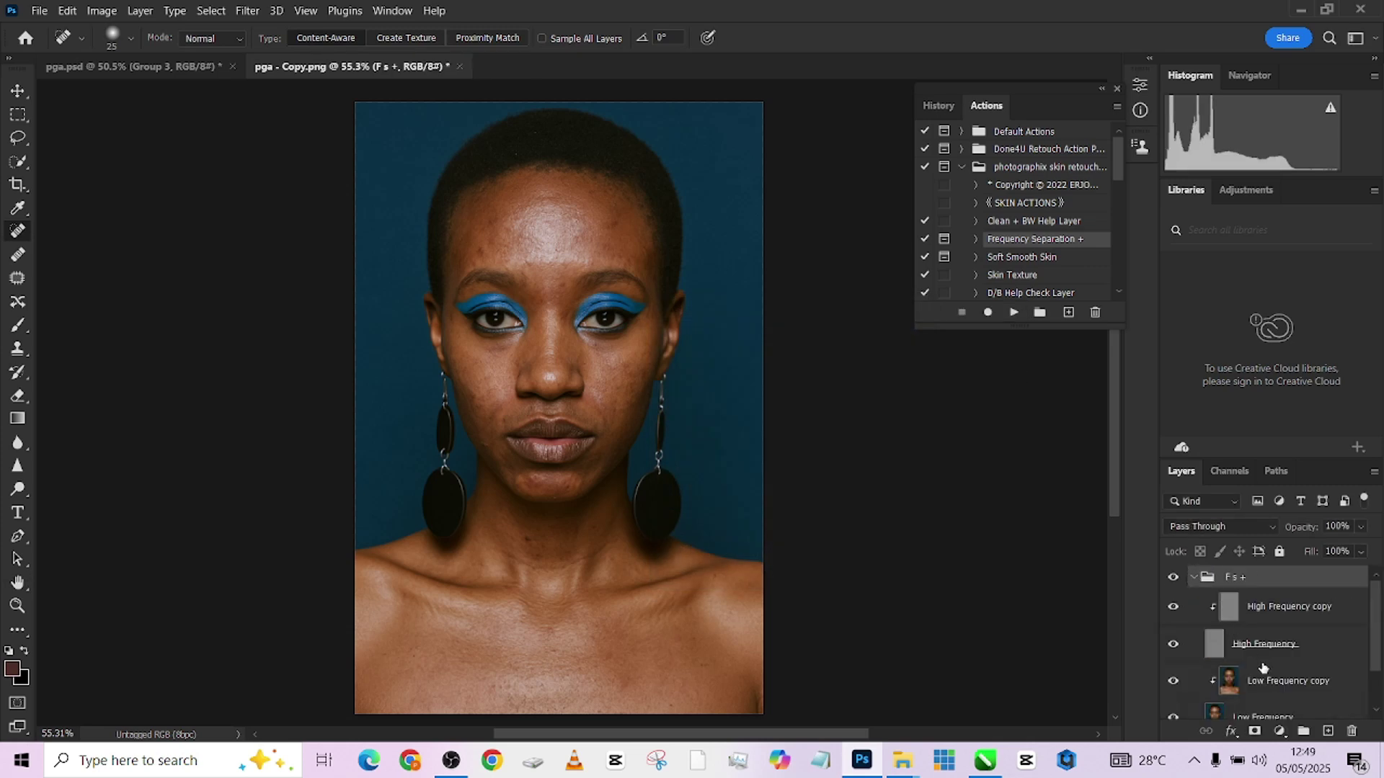
click(1268, 685)
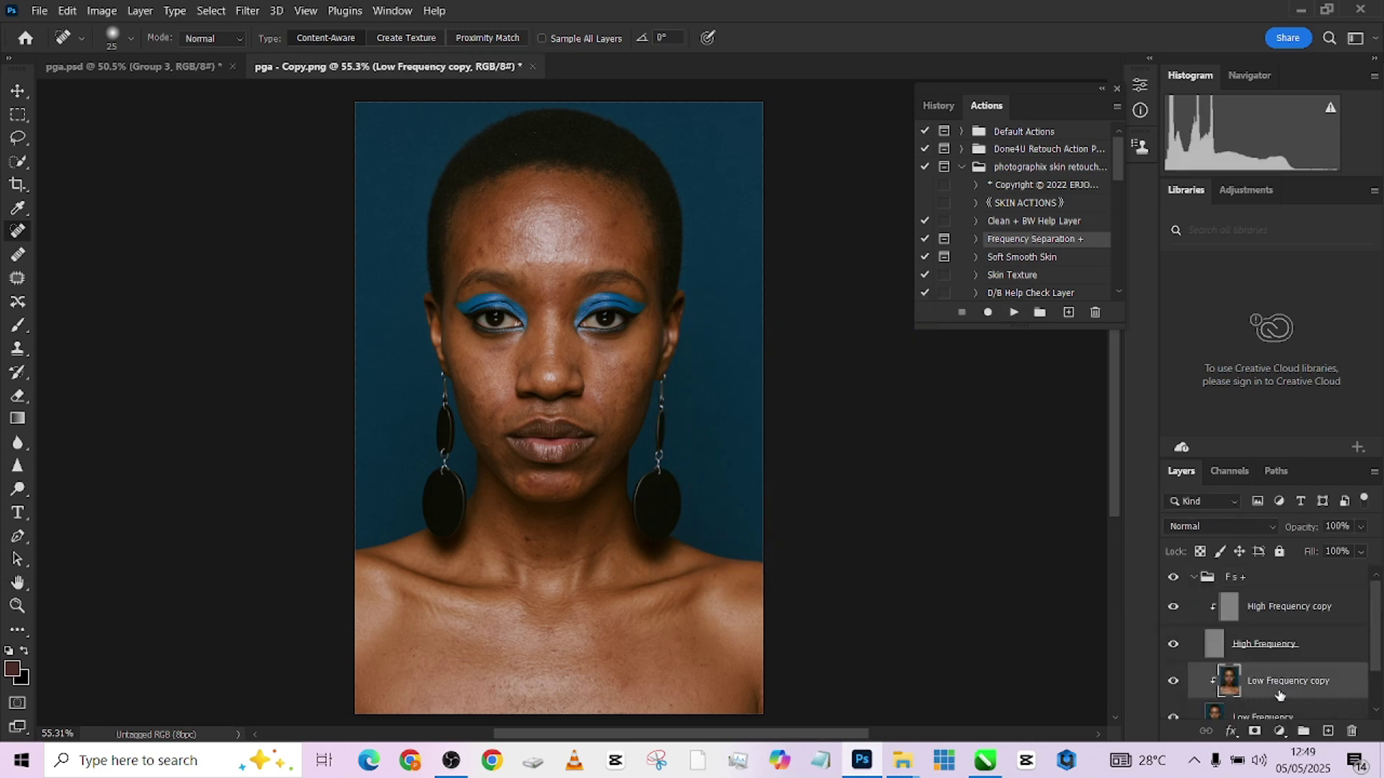
click(1173, 641)
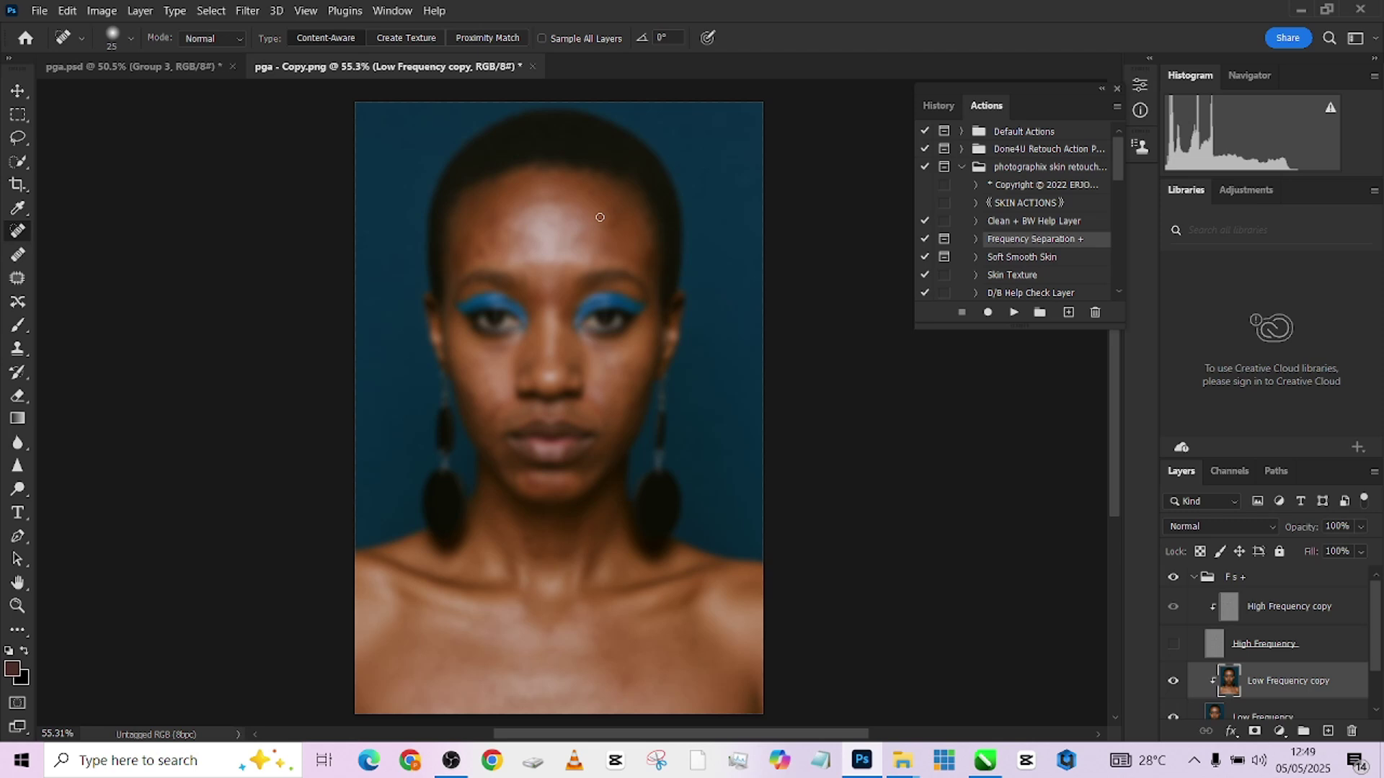
Step: Blend the uneven tones across the center and right side of the forehead with a Mixer Brush of about 90 px
scroll(624, 272, up, 3)
scroll(575, 485, down, 3)
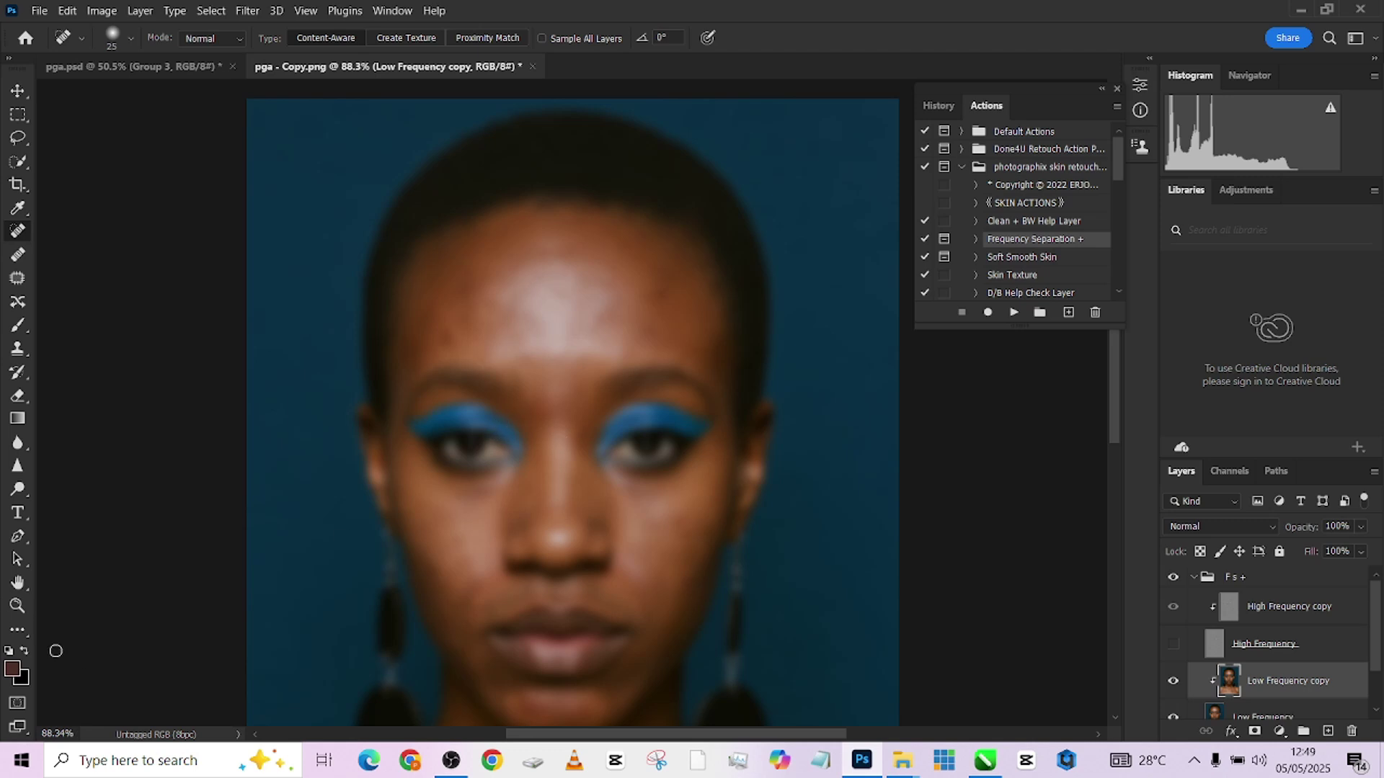
click(17, 630)
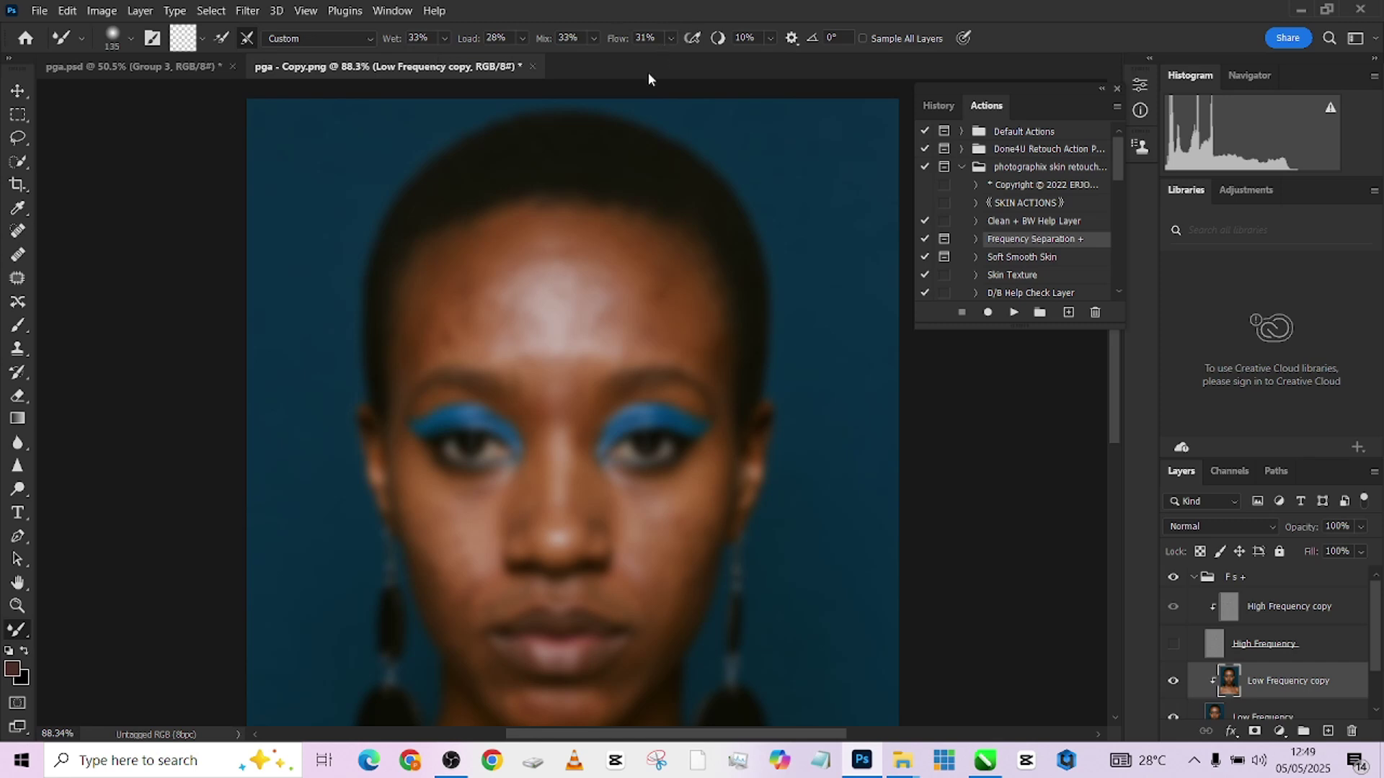
scroll(569, 245, up, 1)
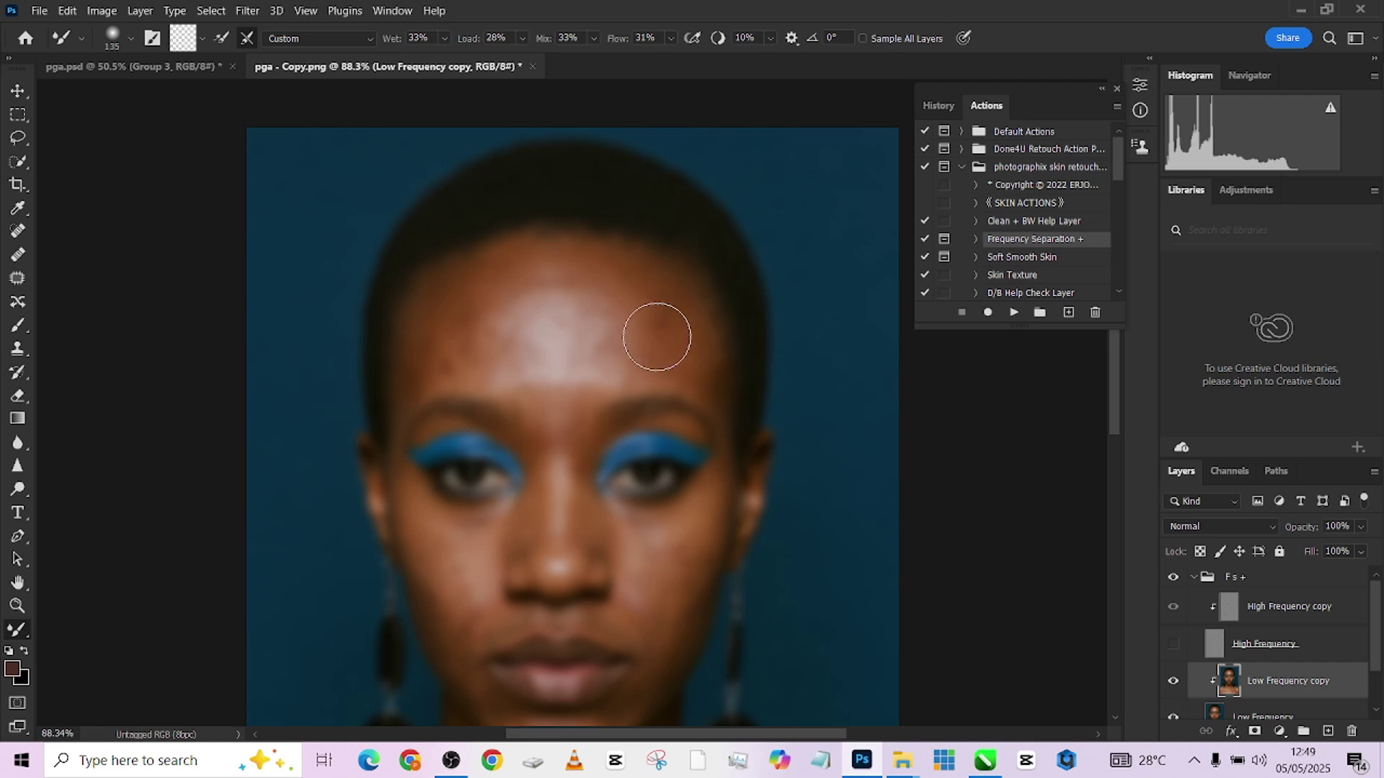
key(bracketleft)
key(bracketleft)
key(bracketright)
key(bracketright)
key(bracketleft)
key(bracketleft)
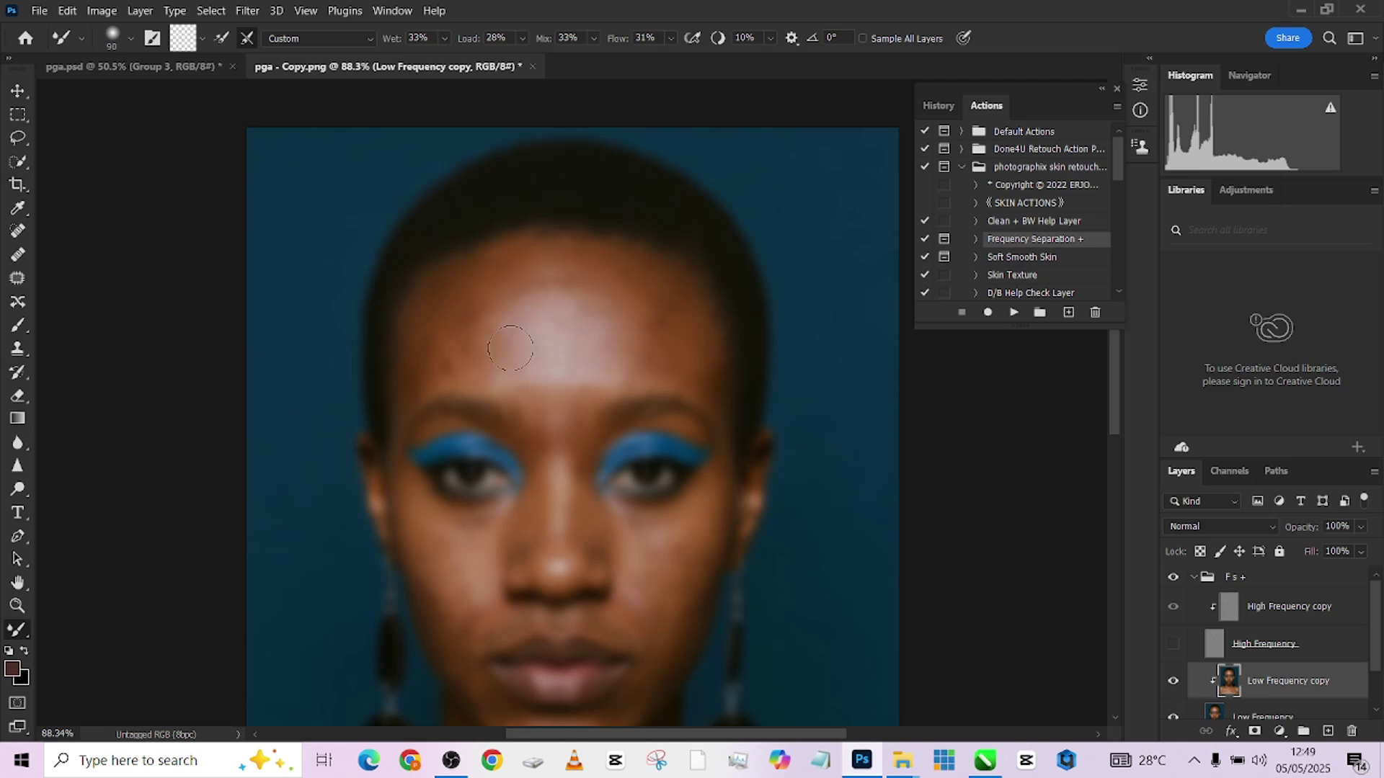
key(bracketleft)
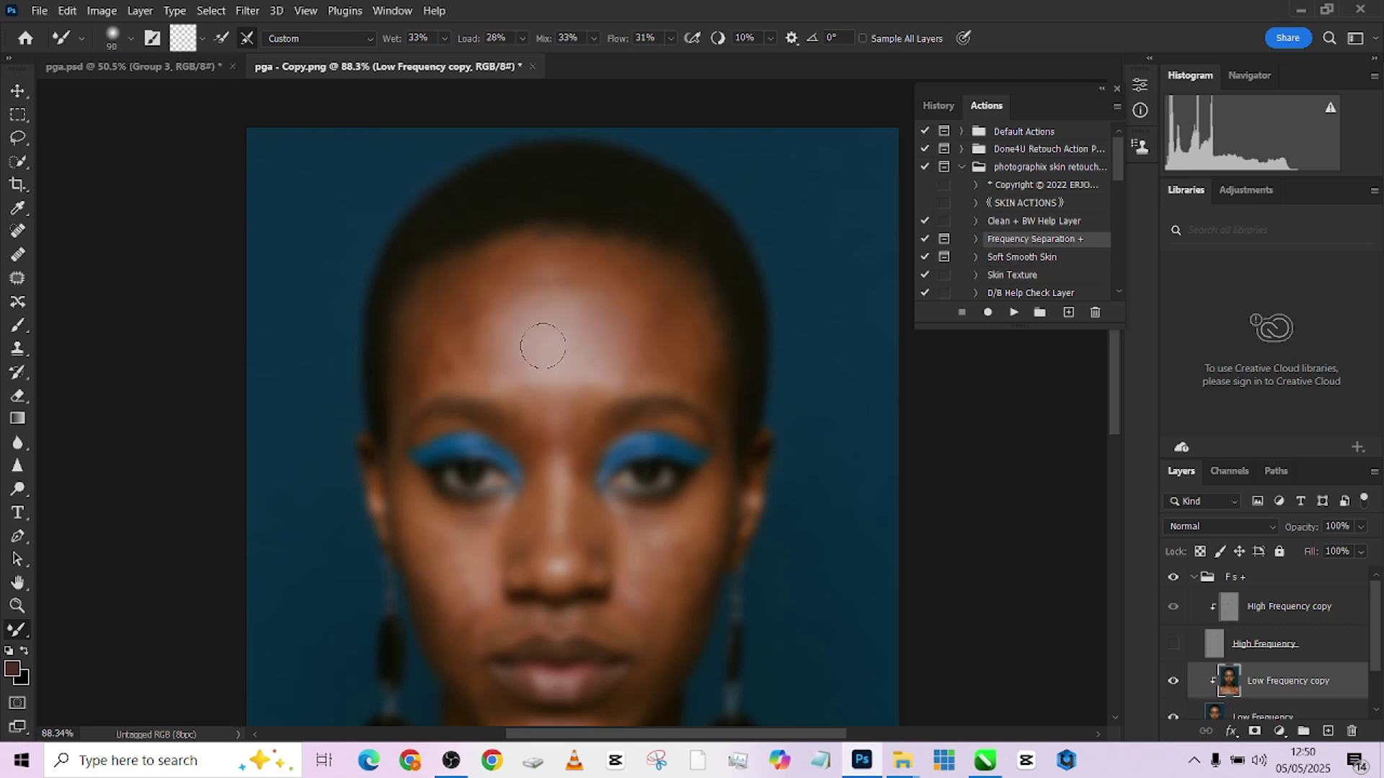
drag(588, 351, 654, 299)
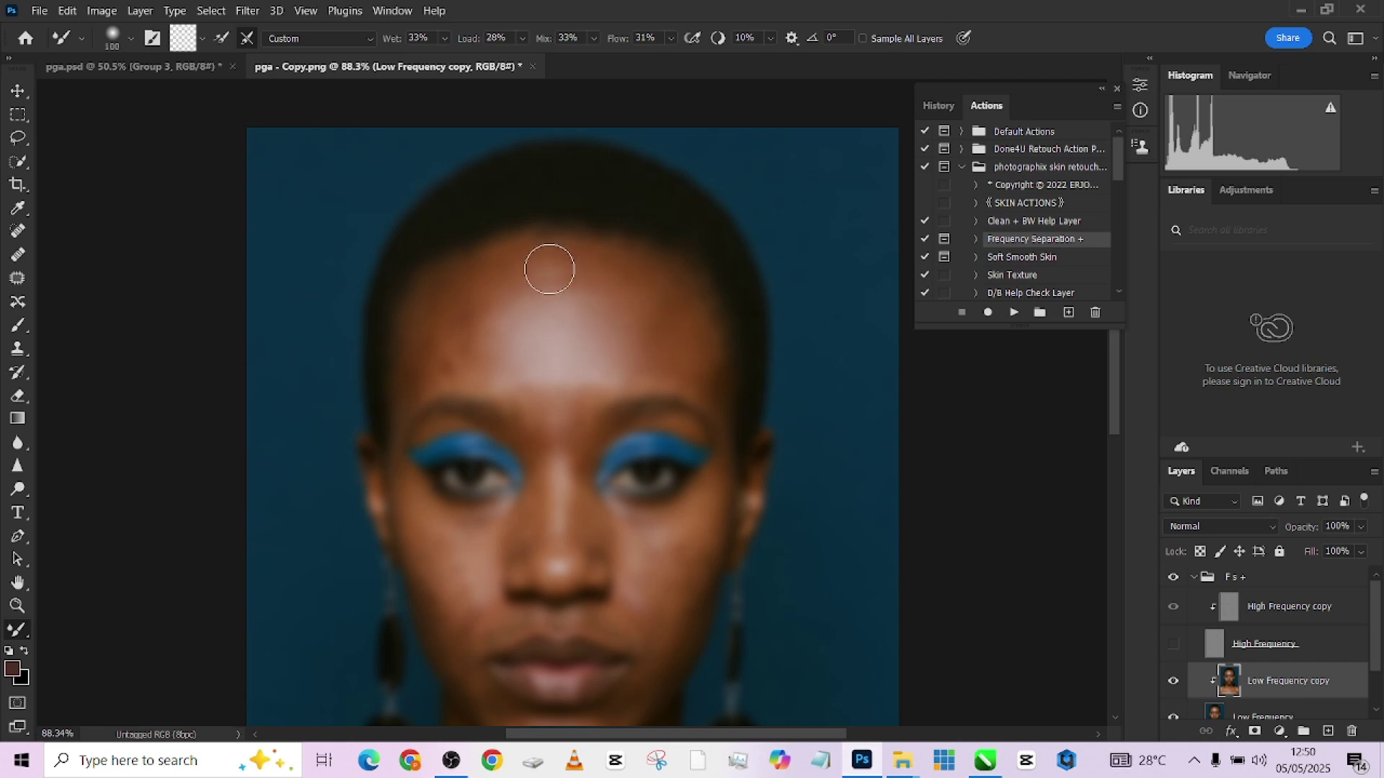
Step: Blend the blotches on the left side of the forehead with the Mixer Brush at about 90 to 100 px
scroll(533, 284, up, 1)
mouse_move(515, 304)
mouse_down()
mouse_move(568, 312)
mouse_move(510, 321)
mouse_move(563, 321)
mouse_move(521, 331)
mouse_up()
key(bracketright)
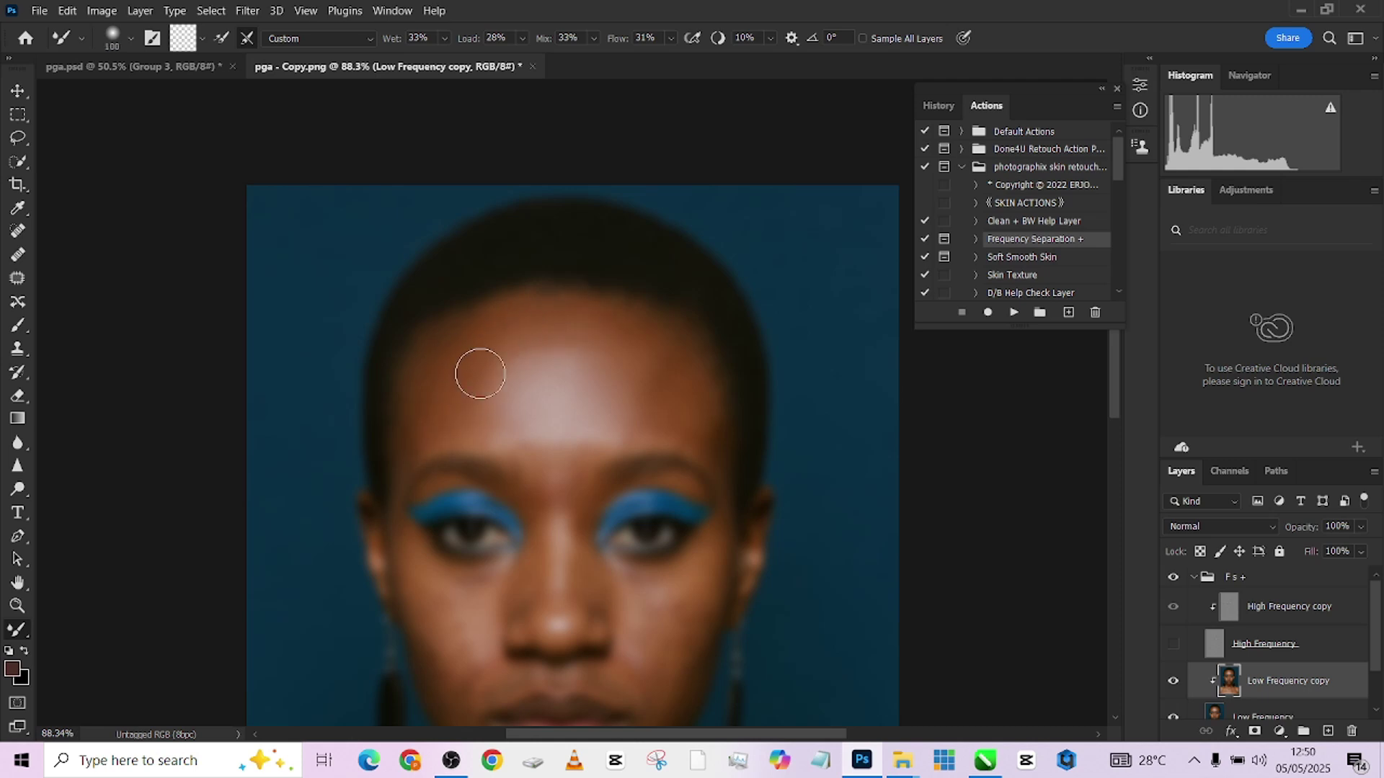
key(bracketleft)
key(bracketleft)
key(bracketright)
mouse_move(490, 398)
mouse_down()
mouse_move(512, 334)
mouse_move(550, 330)
mouse_move(522, 349)
mouse_move(538, 351)
mouse_up()
Step: Show the High Frequency layer and toggle the F s + group to compare the forehead before and after blending
click(1175, 646)
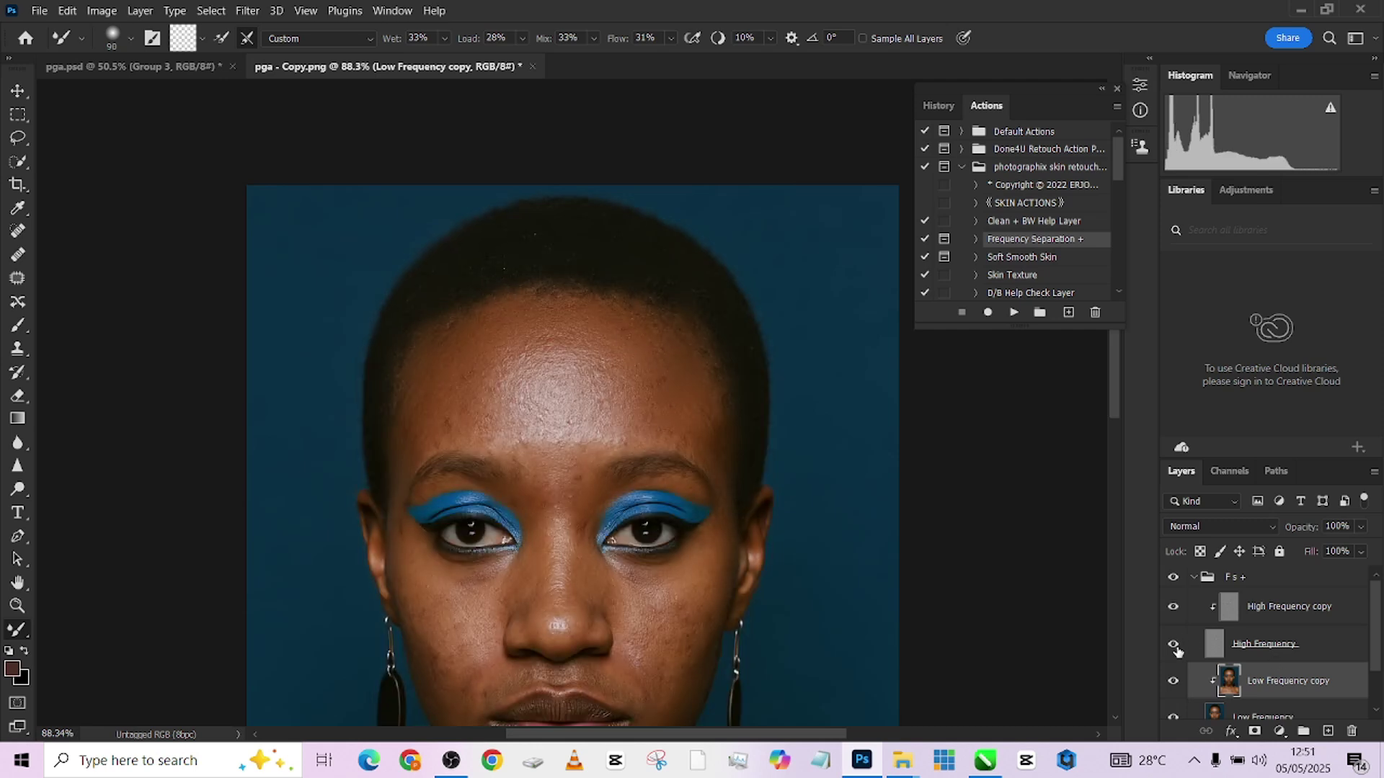
click(1174, 579)
click(1173, 579)
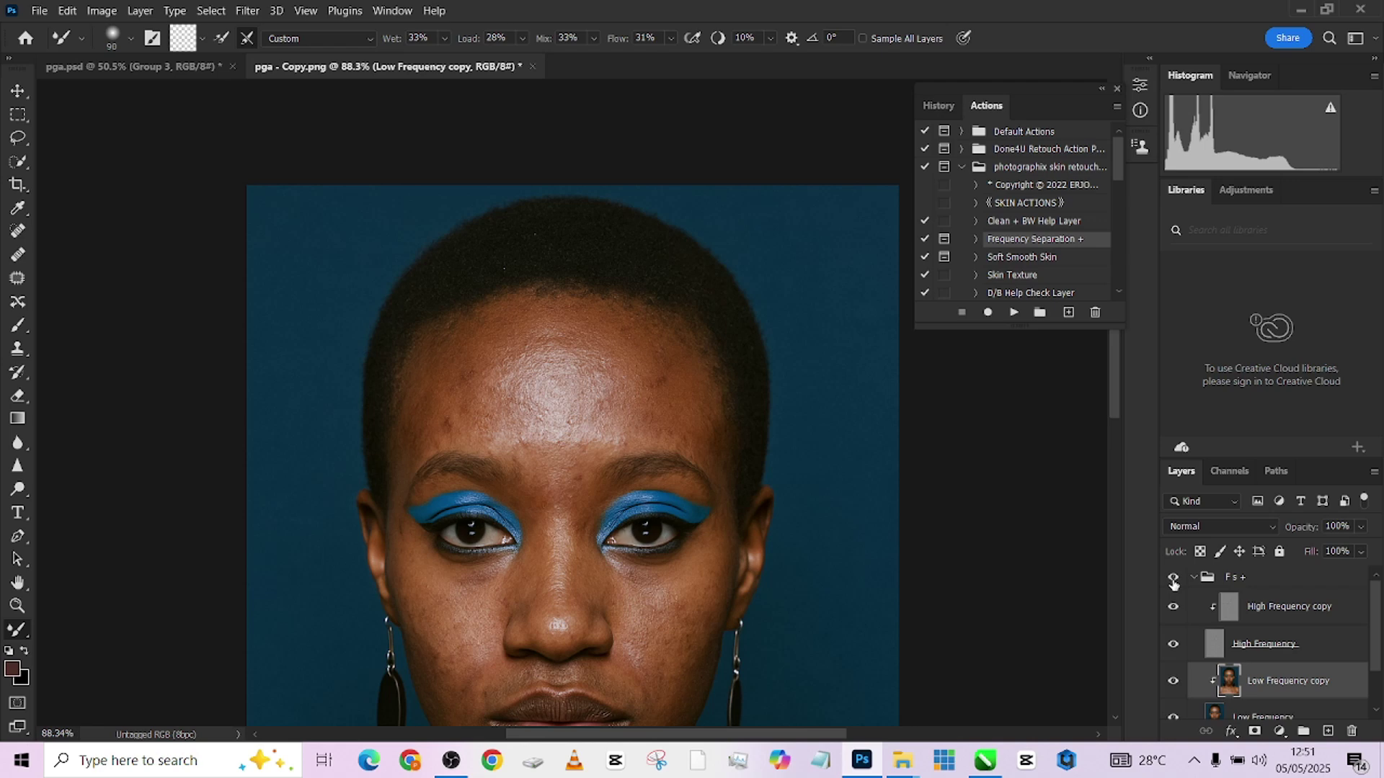
Step: Hide the High Frequency layer and smooth the forehead's right edge near the temple with a 100 to 125 px Mixer Brush
click(1175, 646)
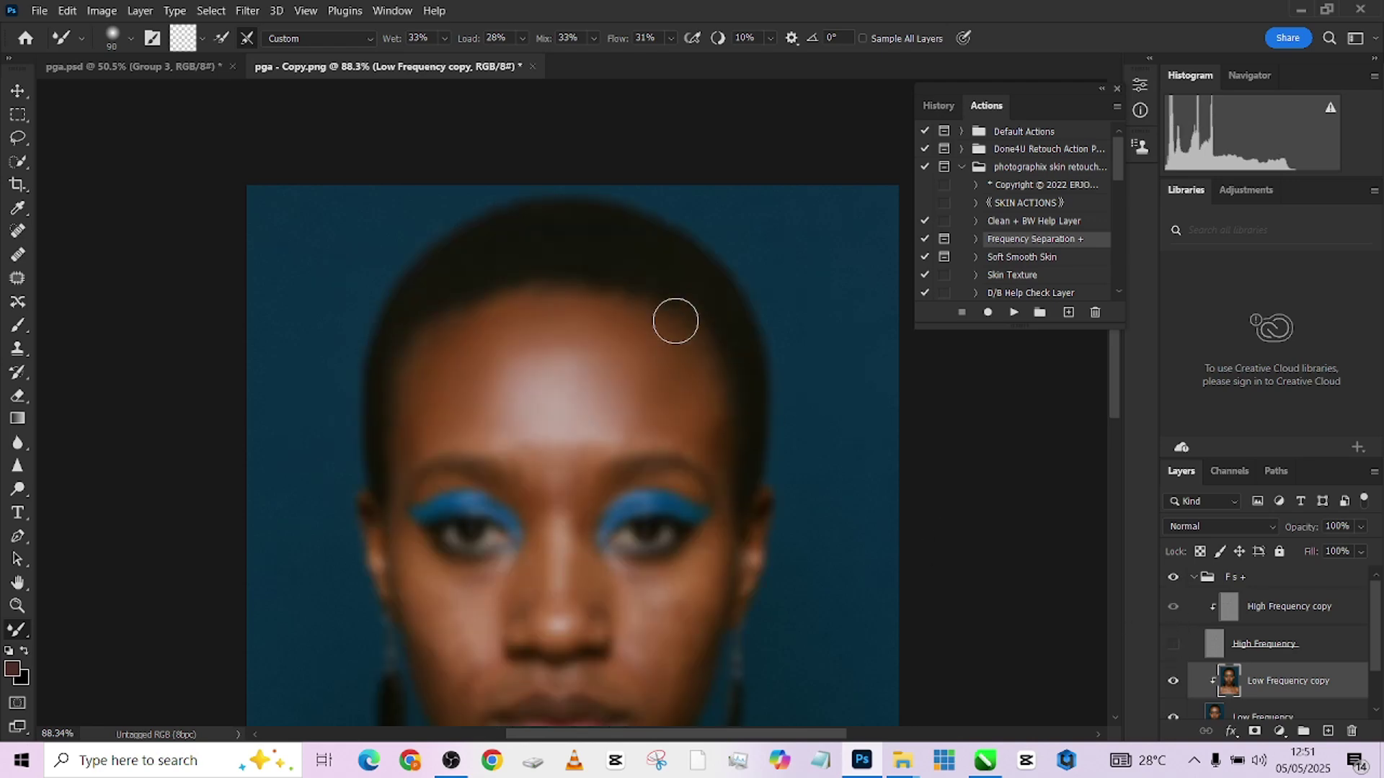
key(bracketright)
key(bracketright)
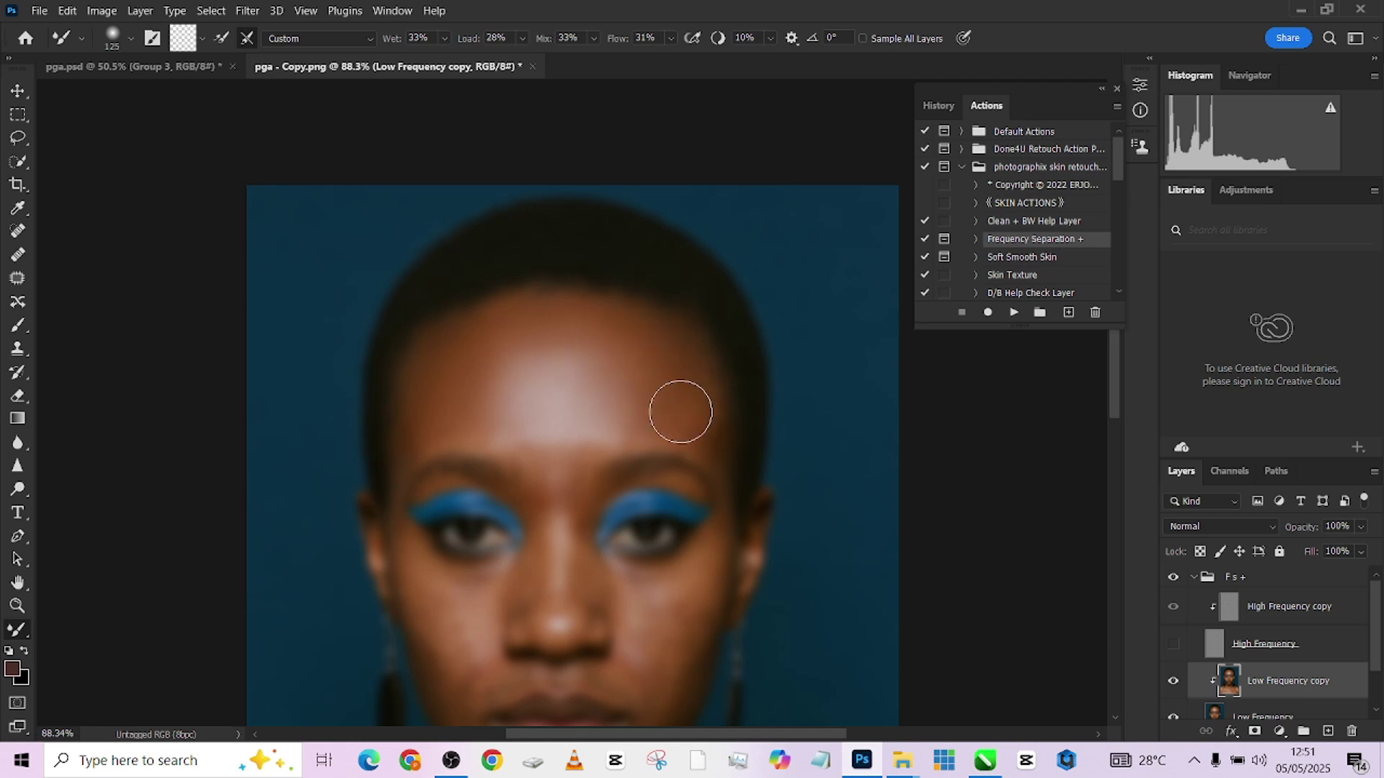
key(bracketleft)
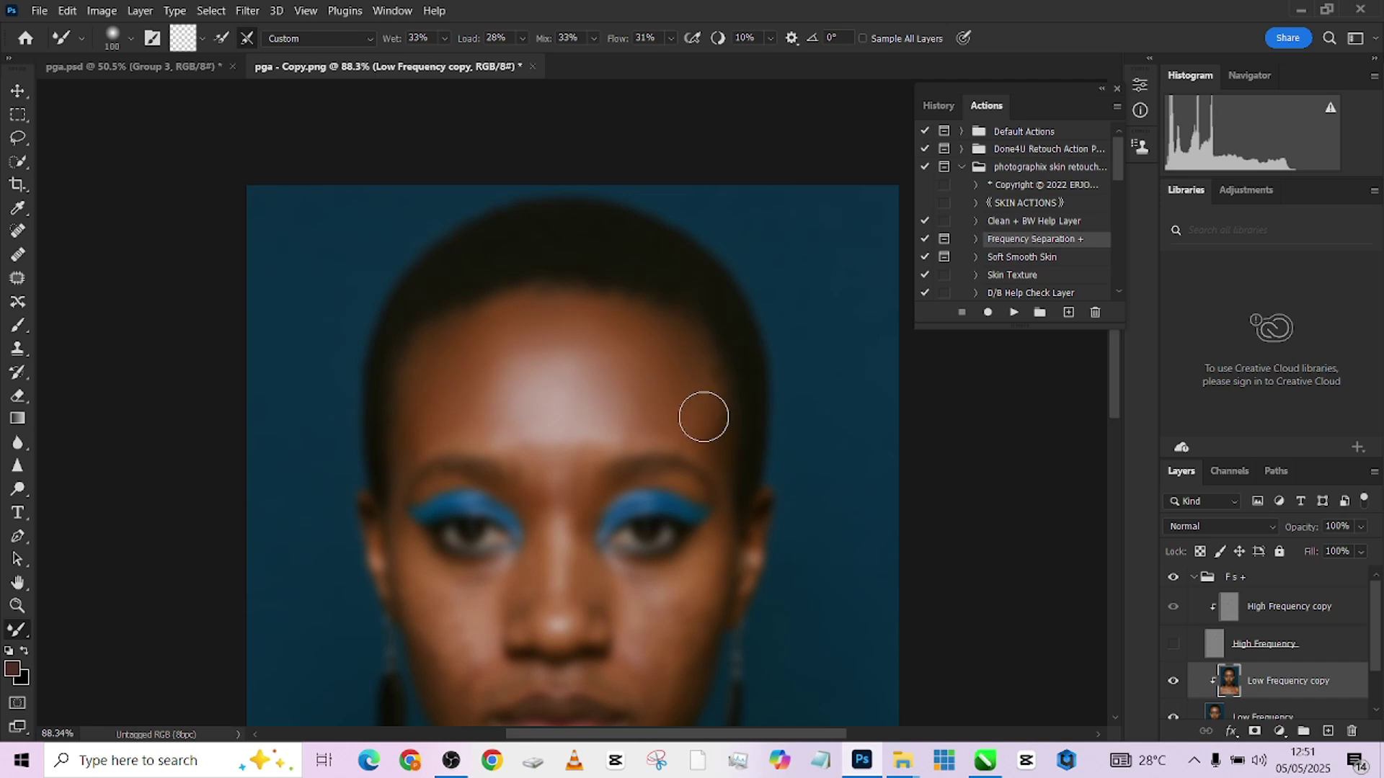
Step: Blend the patchy tones on both cheeks of the Low Frequency copy layer with a smaller Mixer Brush of 50 to 80 px
scroll(659, 459, down, 3)
key(bracketleft)
key(bracketleft)
key(bracketleft)
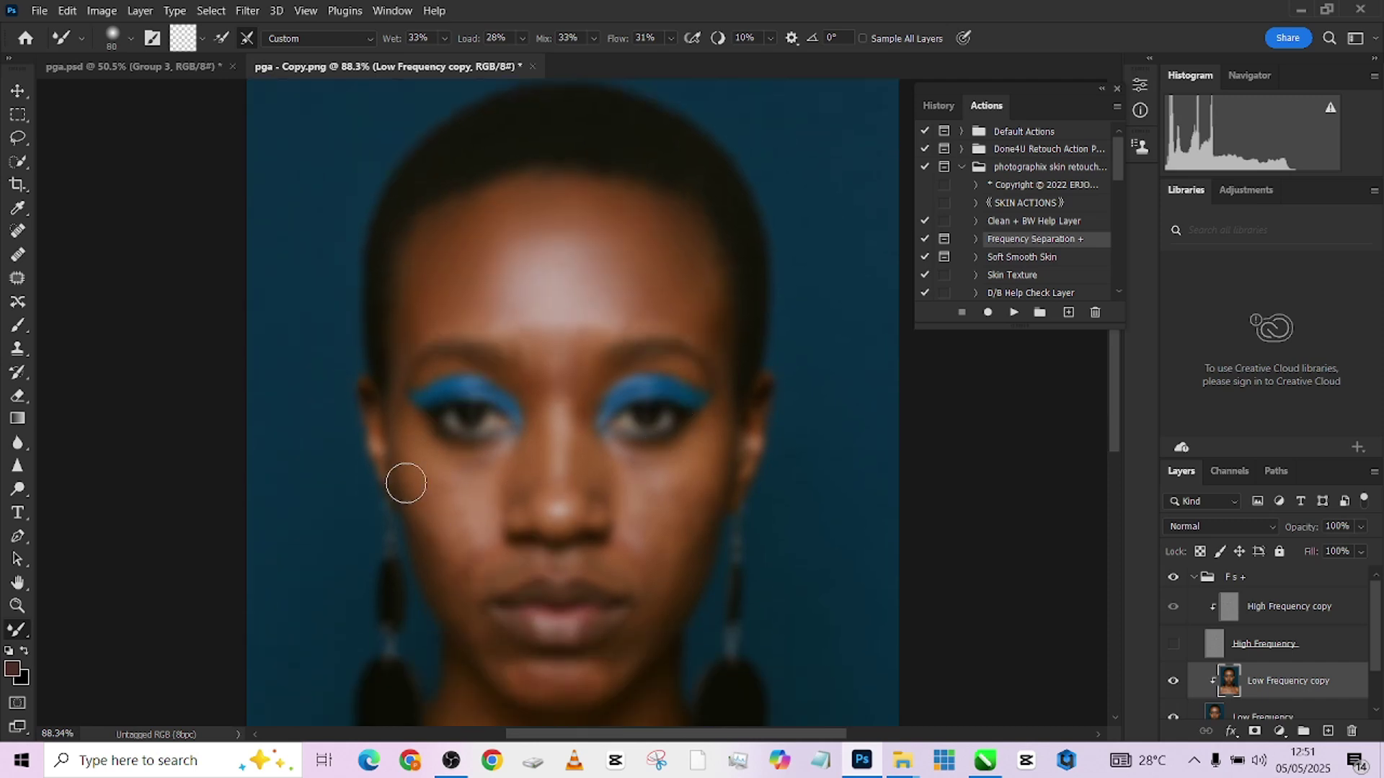
mouse_move(442, 468)
mouse_down()
mouse_move(442, 457)
mouse_move(461, 522)
mouse_up()
scroll(469, 522, down, 2)
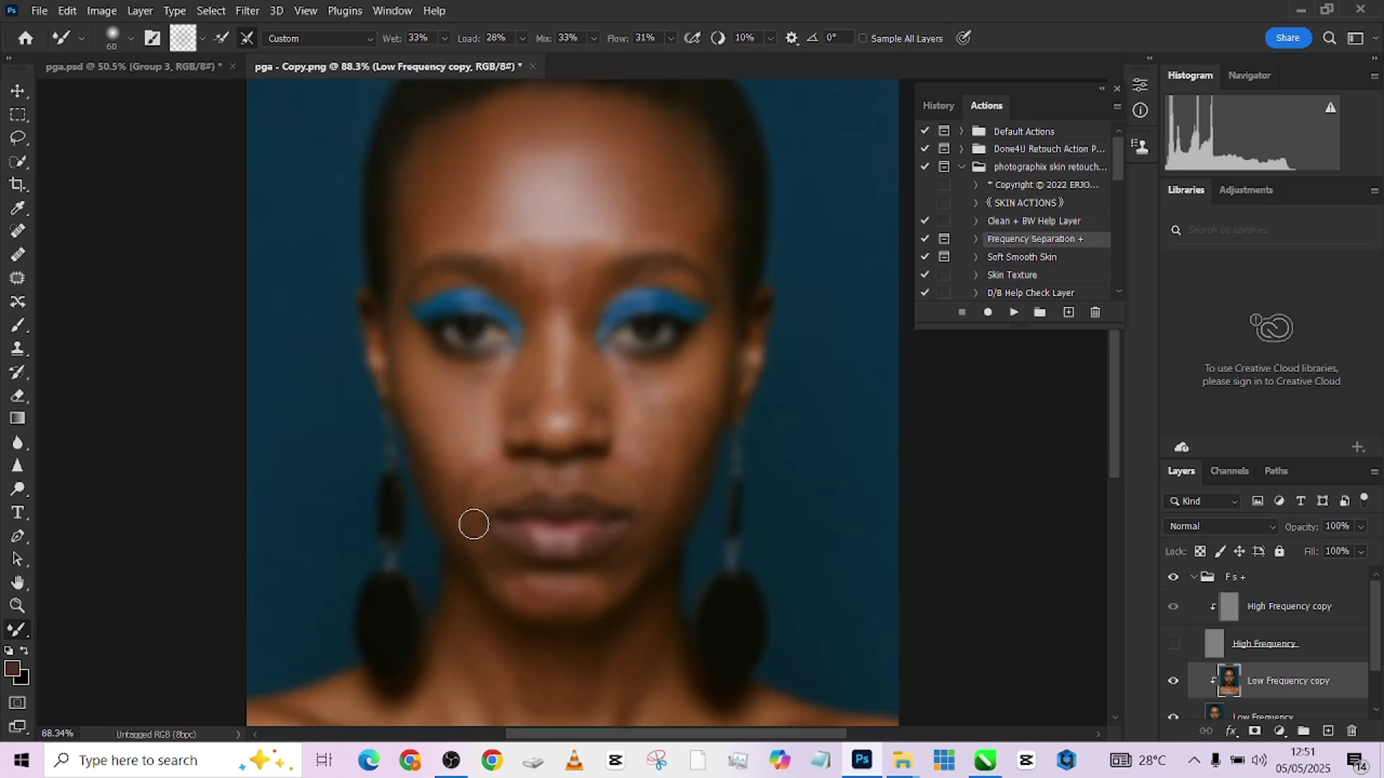
key(bracketleft)
key(bracketleft)
key(bracketright)
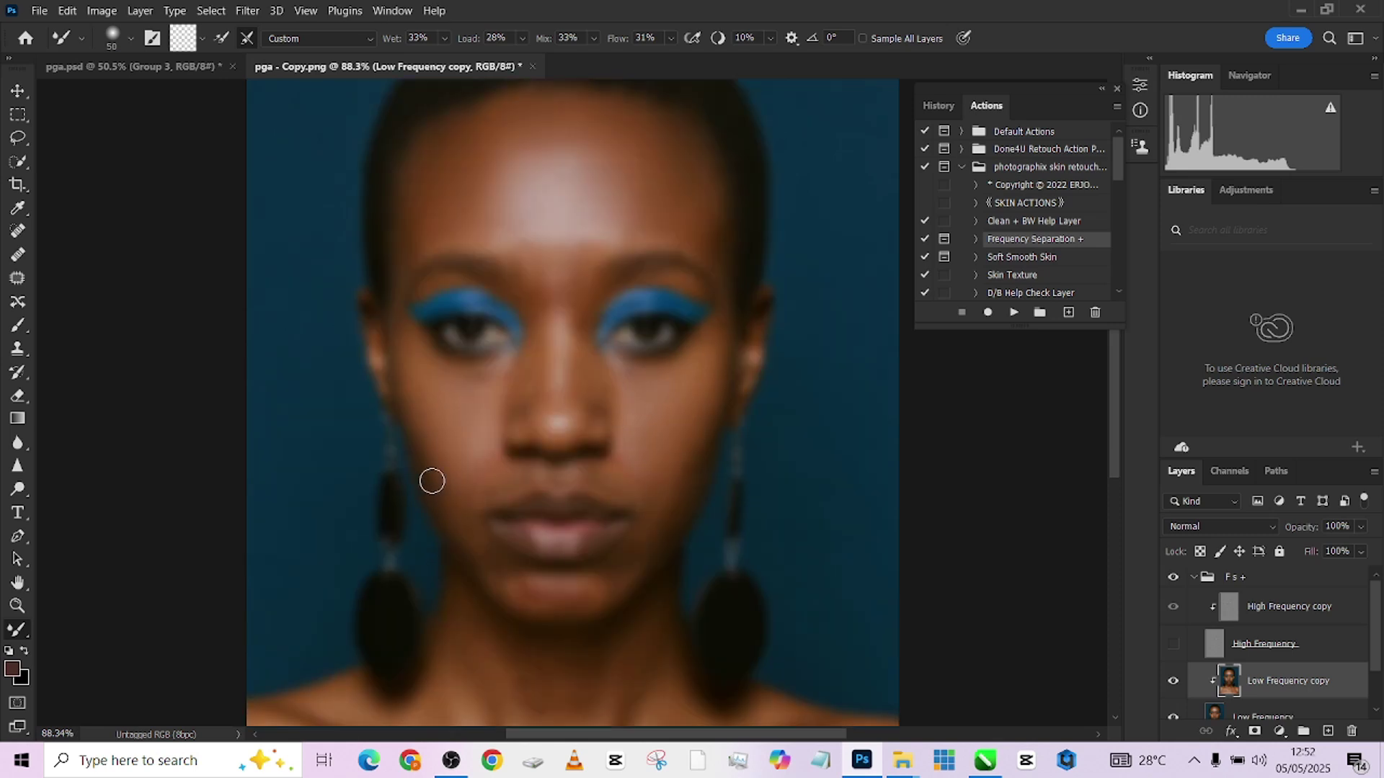
Step: Smooth the remaining color transitions on the lower left cheek and nose with a Mixer Brush of about 60 px
mouse_move(432, 479)
mouse_down()
mouse_move(496, 584)
mouse_move(465, 532)
mouse_move(472, 470)
mouse_up()
key(bracketright)
key(bracketleft)
key(bracketright)
key(bracketright)
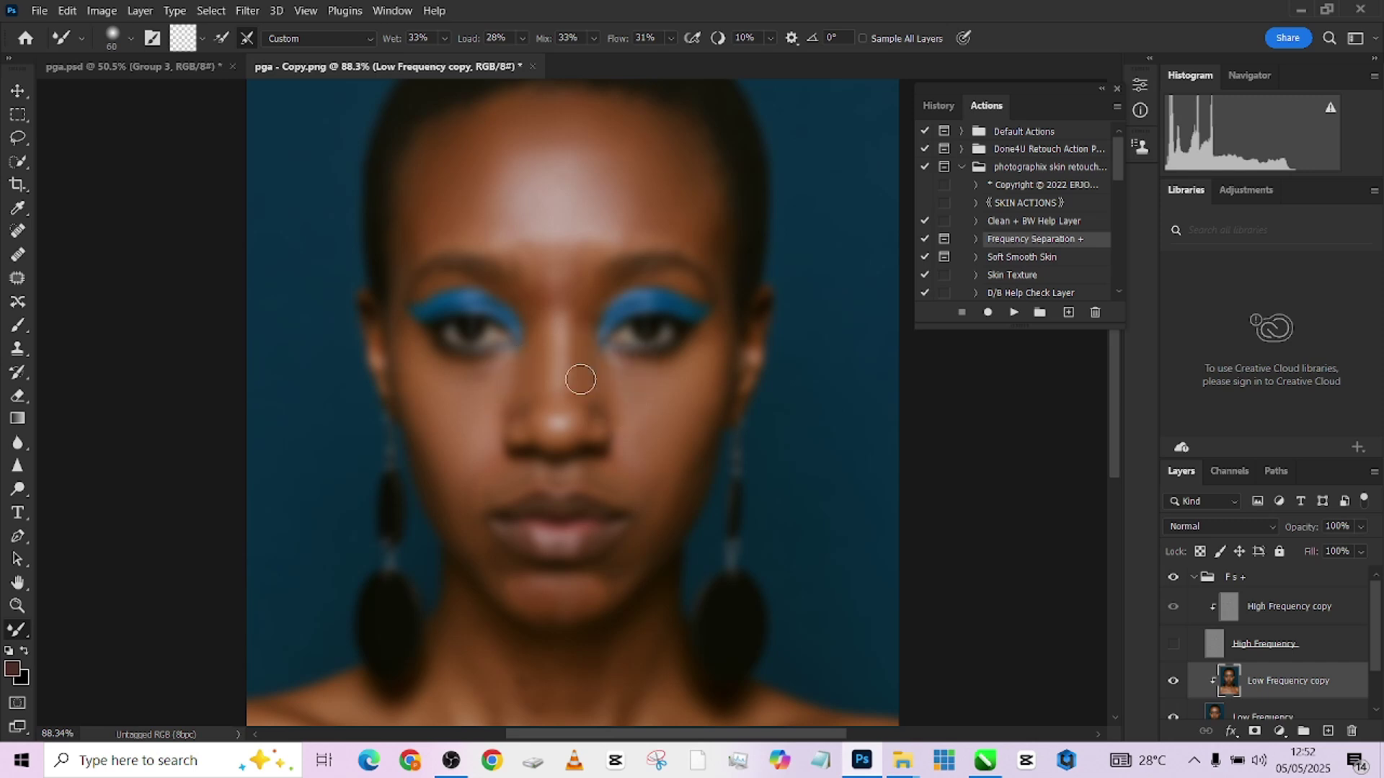
Step: Show the High Frequency layer and toggle the F s + group to compare the whole face before and after blending
scroll(581, 380, down, 3)
key(bracketright)
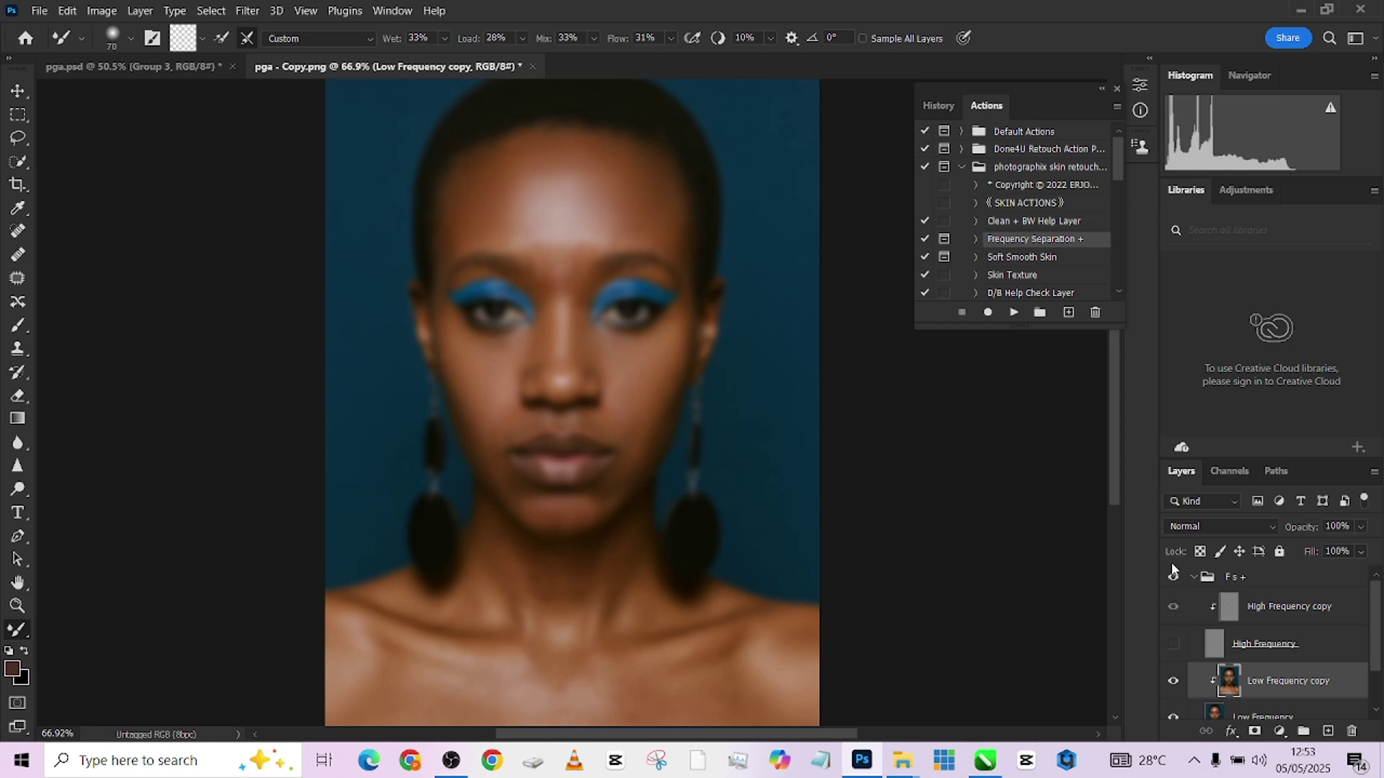
click(1174, 645)
click(1175, 579)
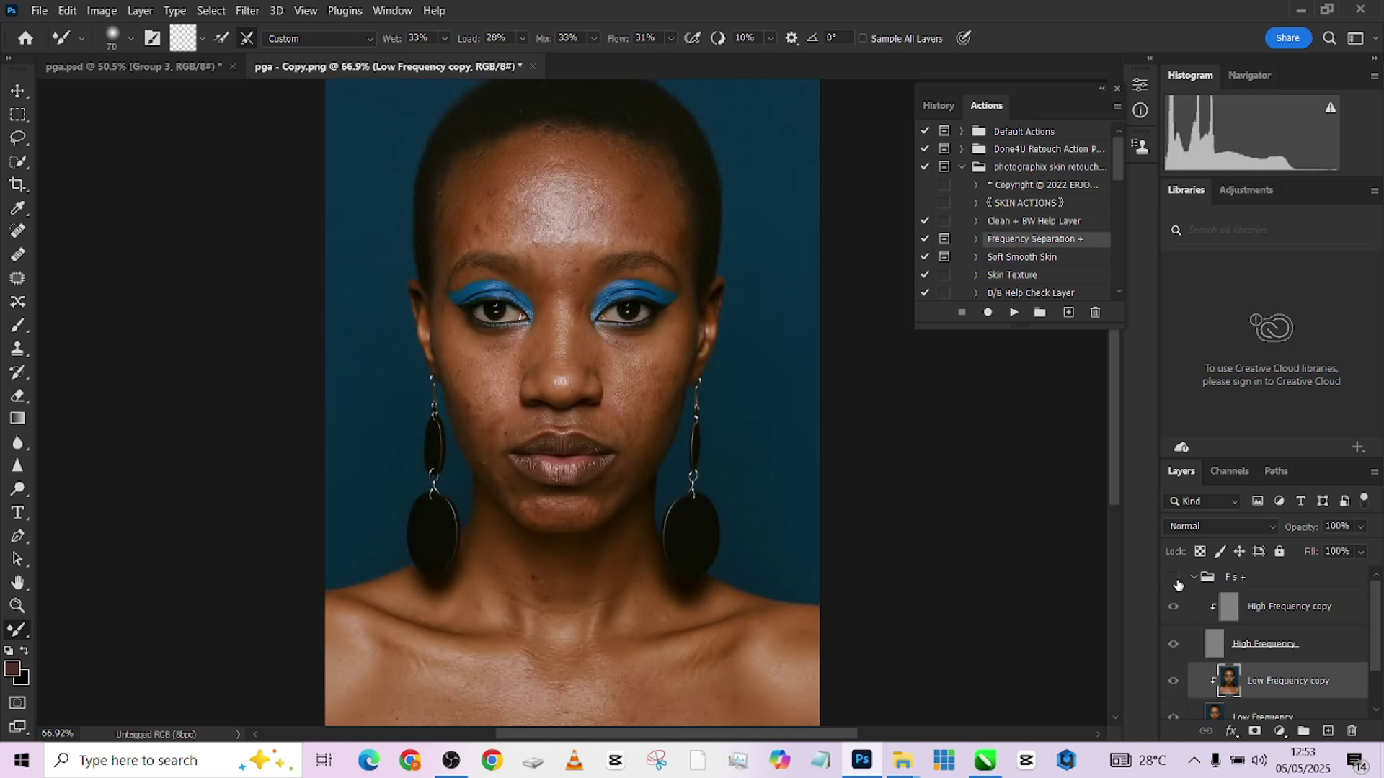
click(1175, 579)
click(1175, 578)
click(1175, 579)
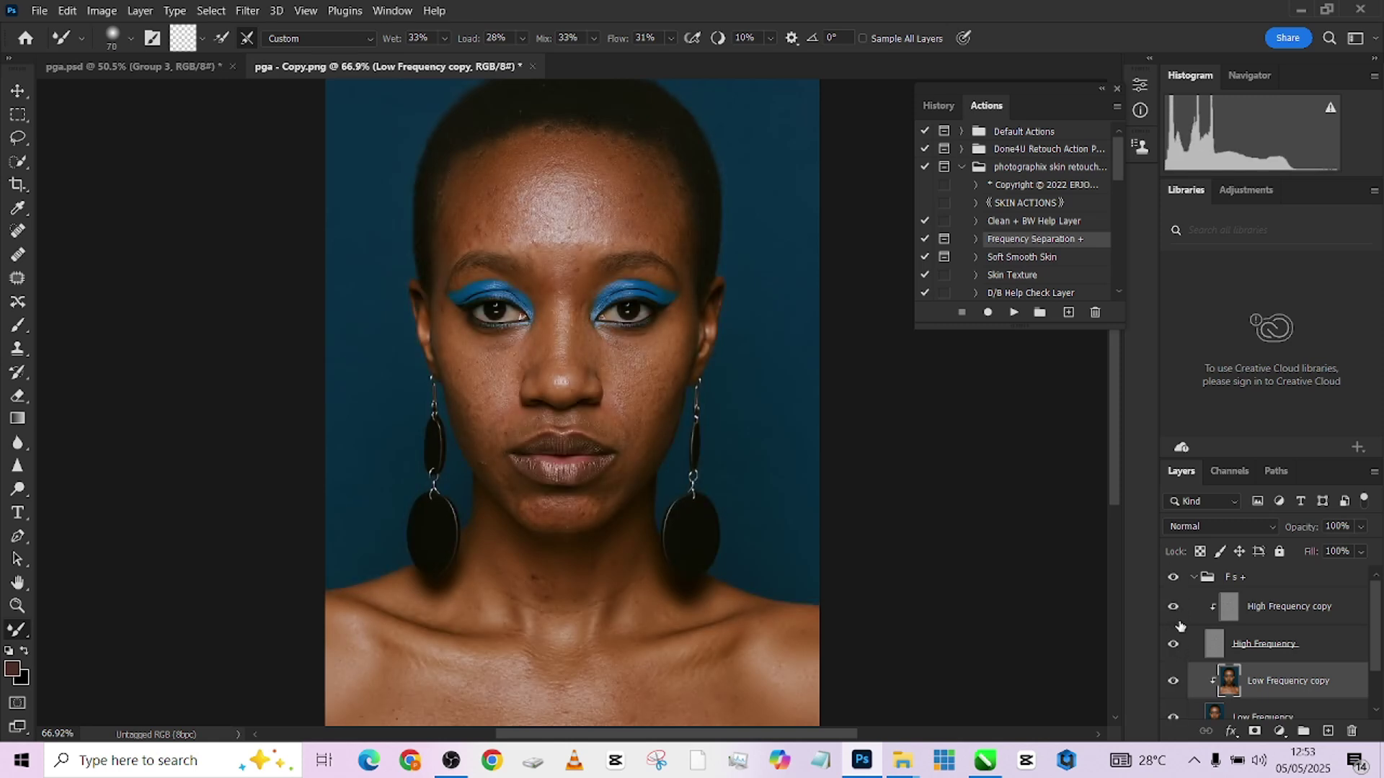
Step: Hide the High Frequency layer and blend the chin and neck tones on the Low Frequency copy layer
click(1174, 644)
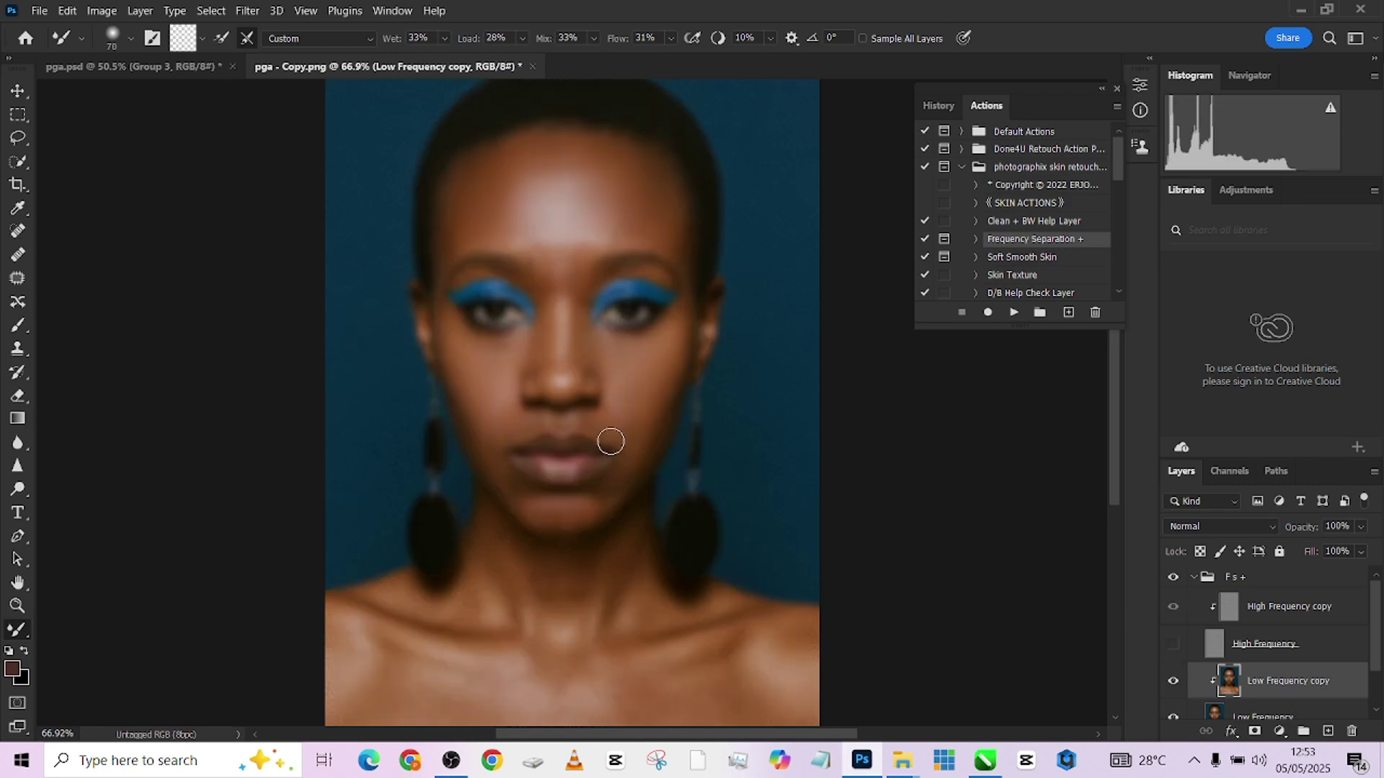
scroll(538, 519, up, 2)
drag(538, 519, 513, 365)
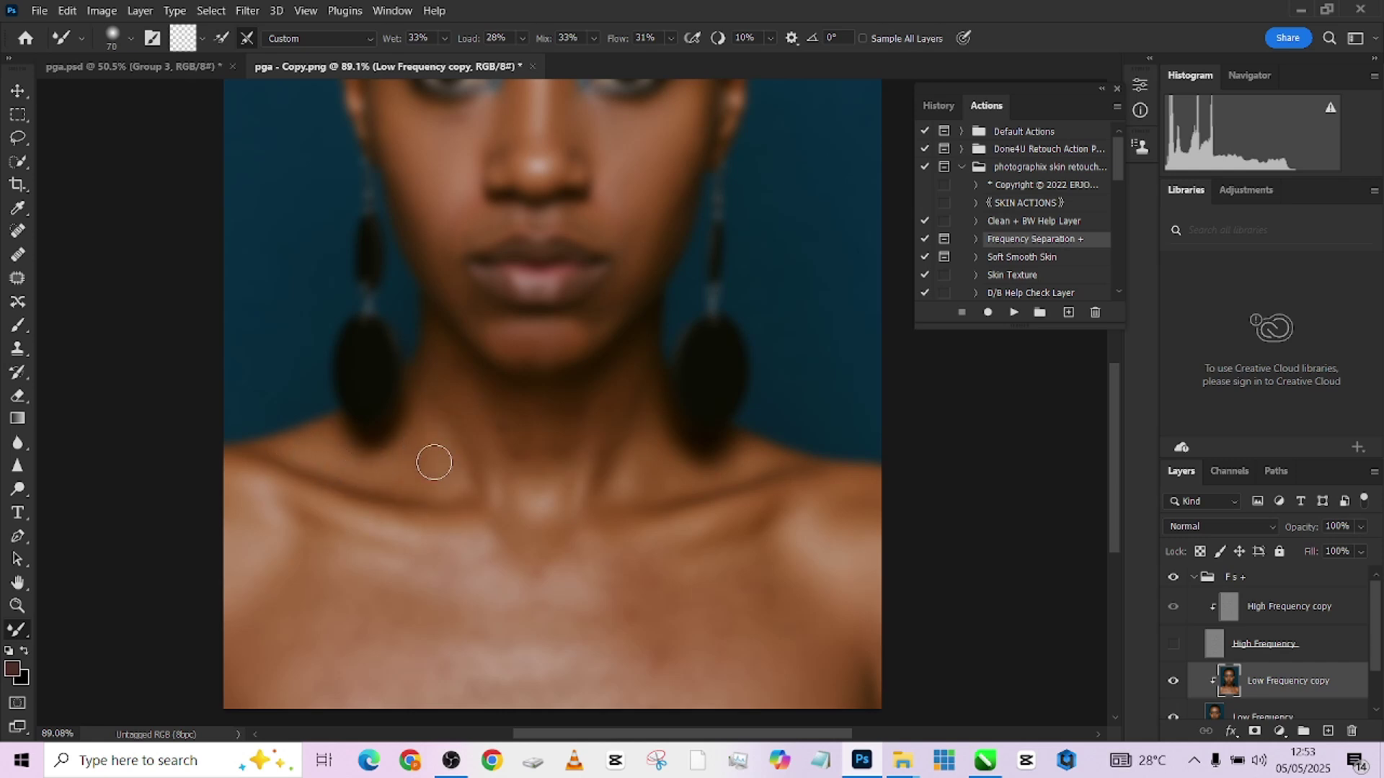
Step: Blend the uneven tones across the chest and shoulders with a large Mixer Brush of about 150 to 170 px
scroll(572, 426, down, 3)
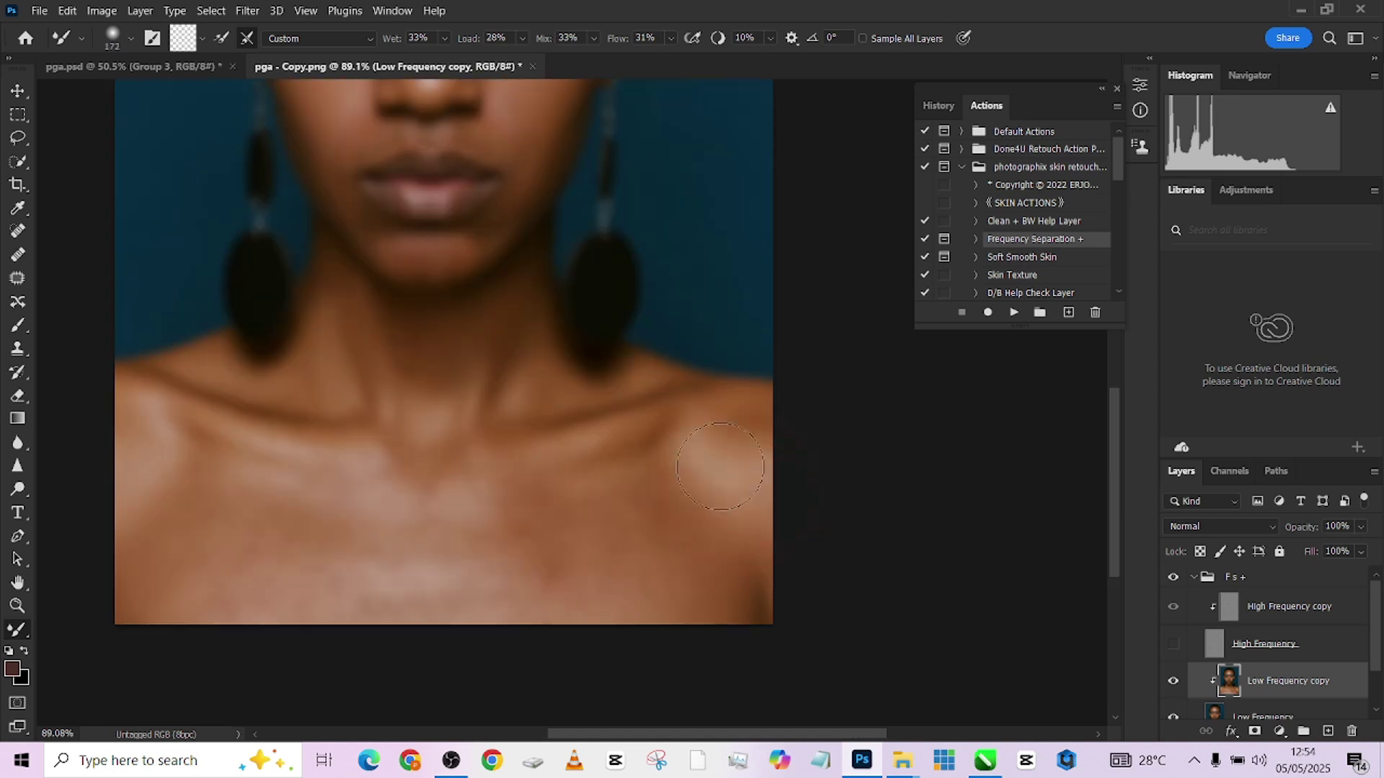
scroll(486, 459, left, 2)
scroll(486, 459, down, 2)
key(bracketright)
key(bracketright)
key(bracketright)
key(bracketright)
key(bracketright)
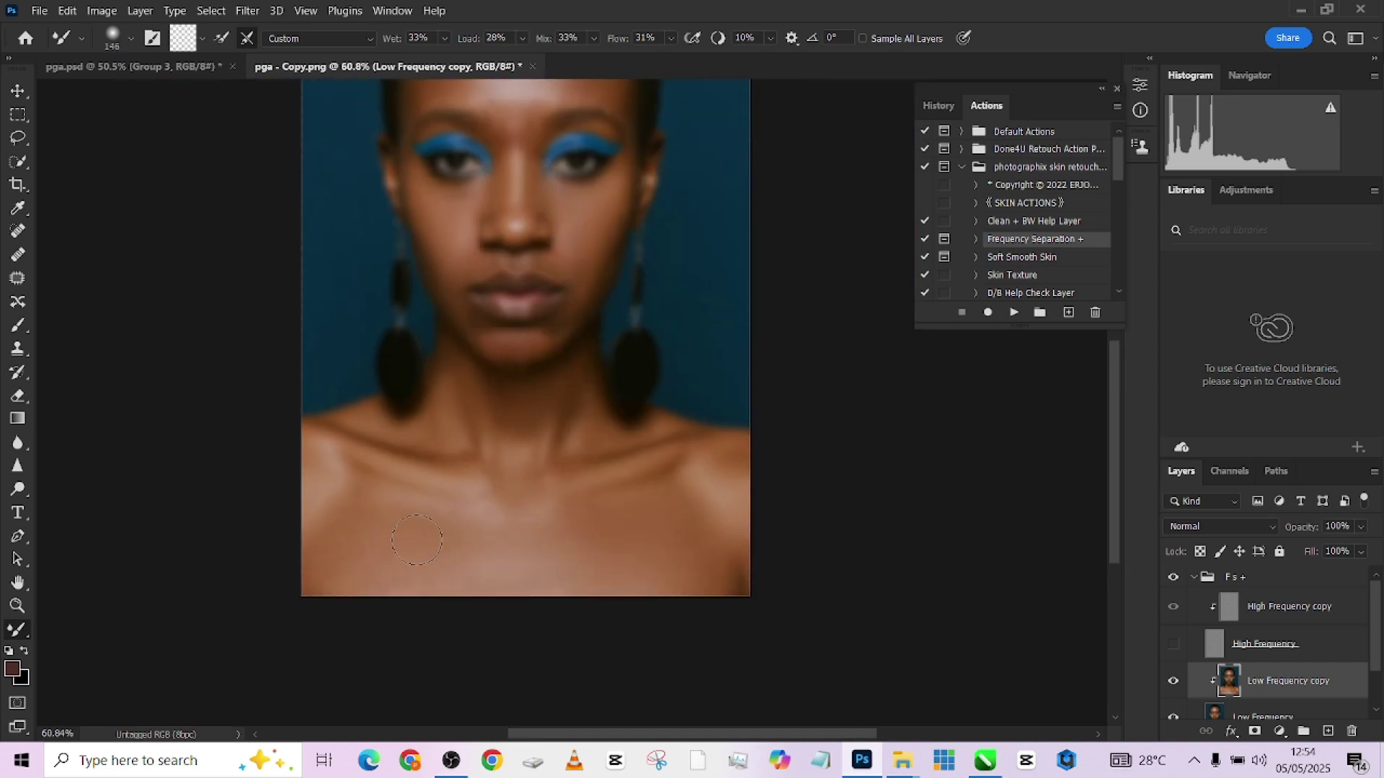
key(bracketleft)
key(bracketleft)
key(bracketleft)
Step: Turn the High Frequency layer back on and review the blended skin over the whole portrait
click(1173, 647)
scroll(529, 485, up, 3)
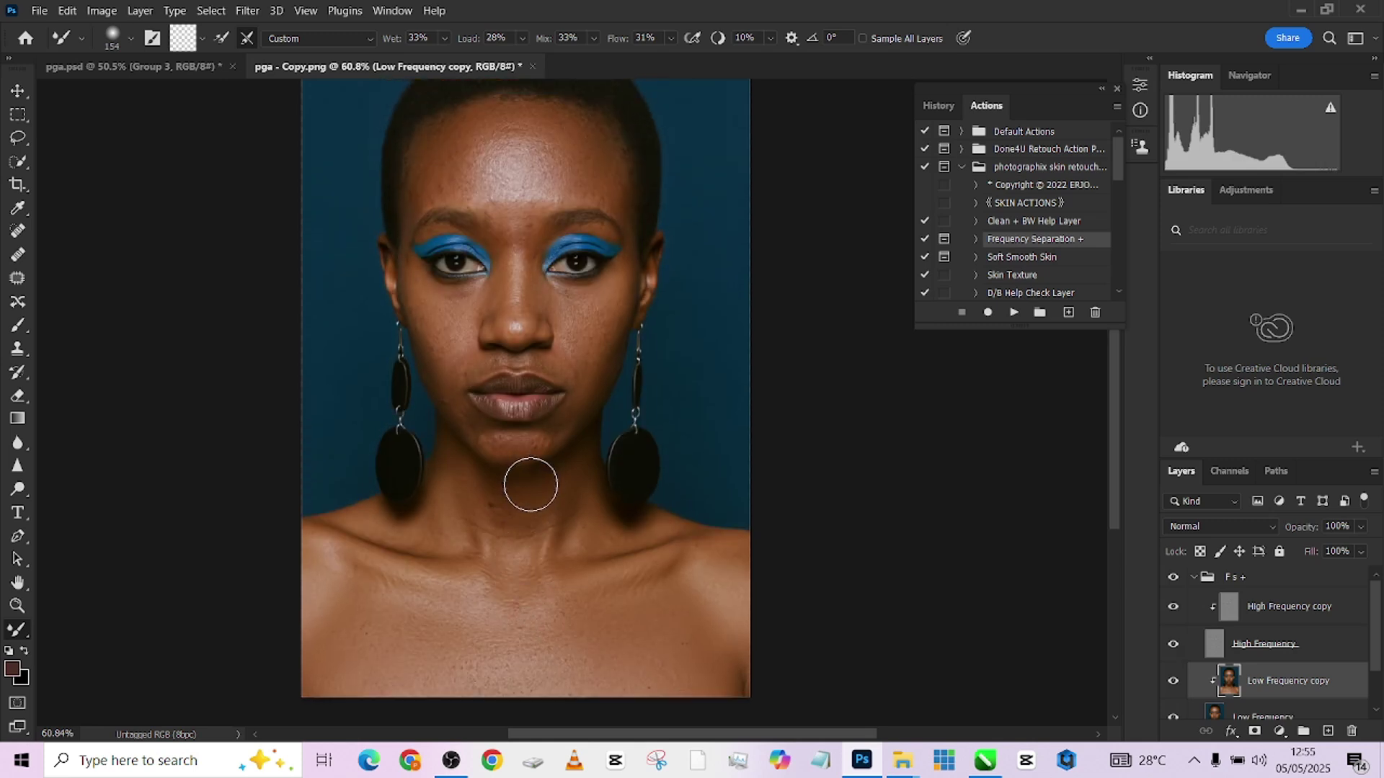
scroll(505, 498, down, 1)
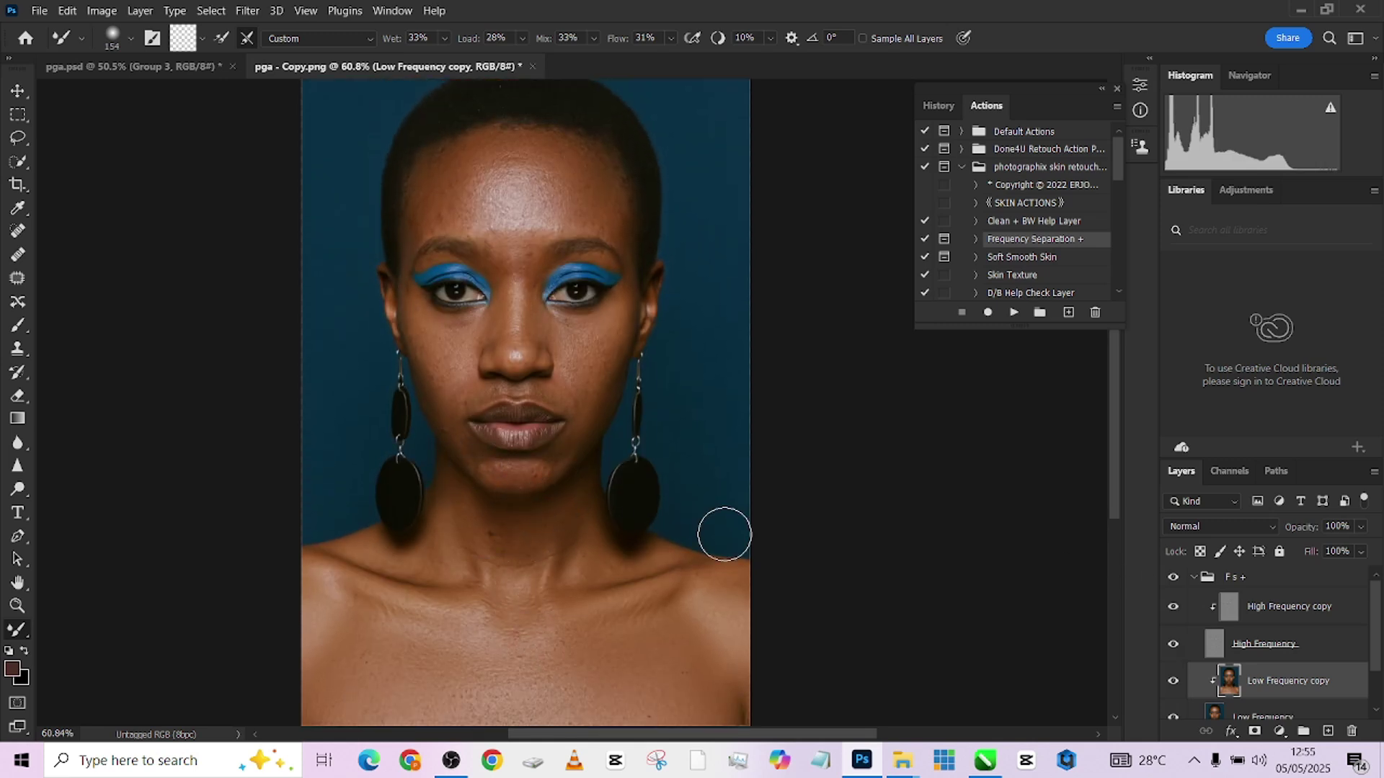
Step: Toggle the F s + group's visibility to compare the portrait with and without the frequency separation retouch
click(1172, 578)
click(1172, 578)
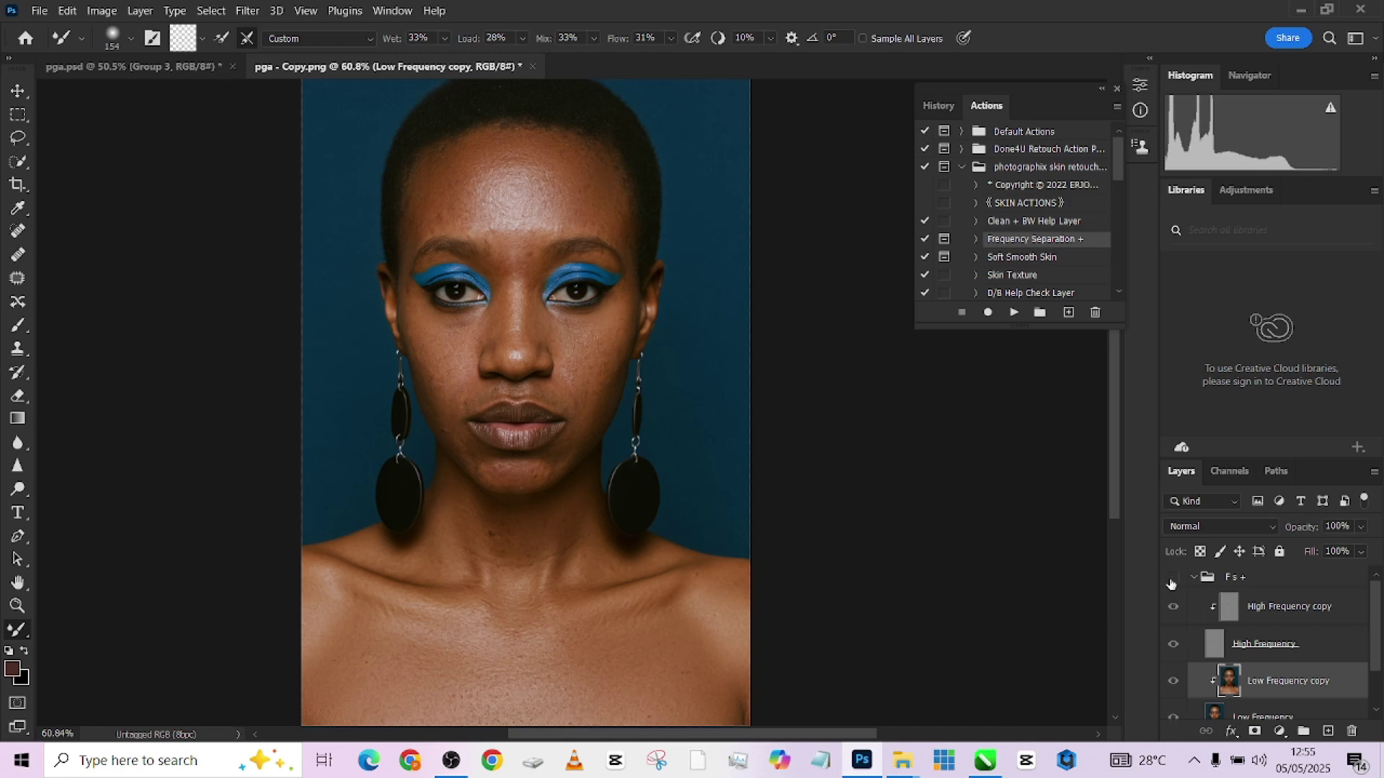
click(1173, 578)
click(1173, 578)
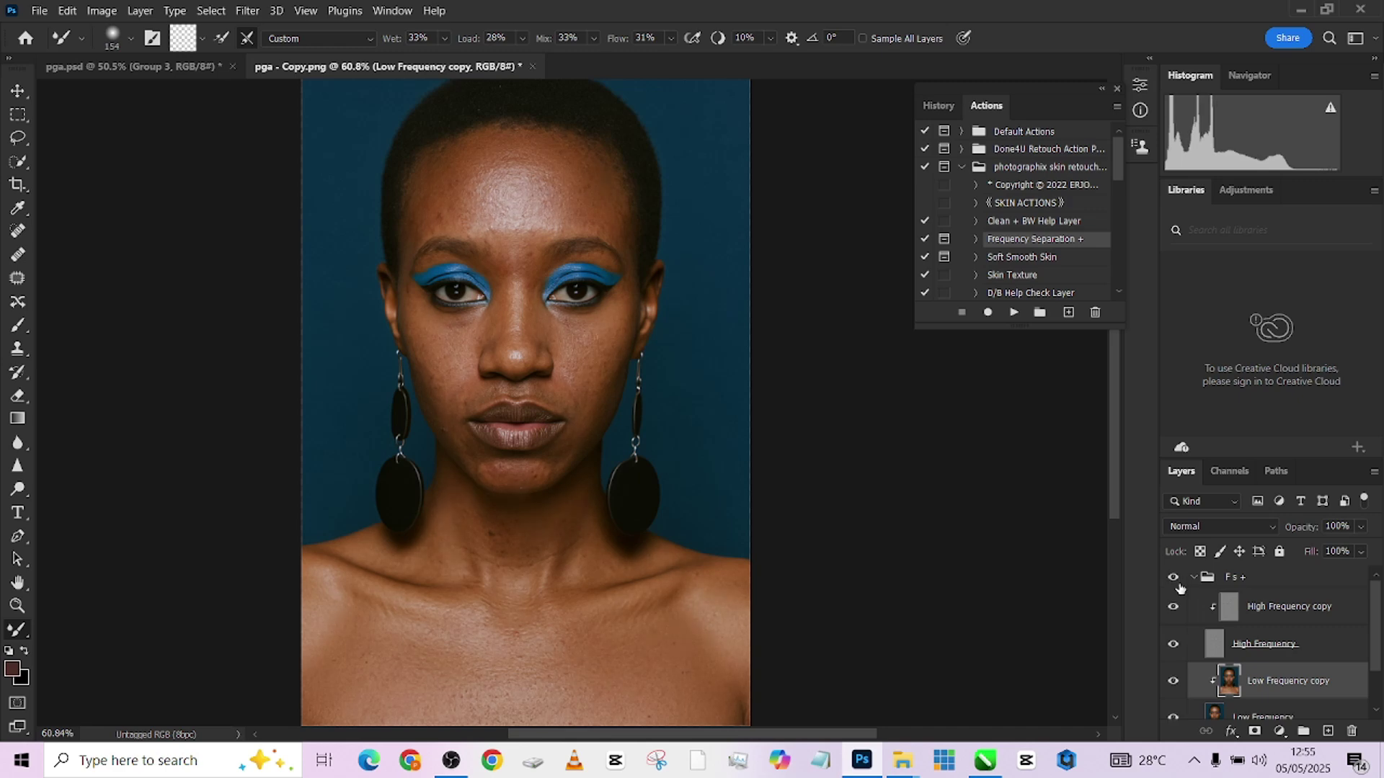
Step: Clean small texture flaws on the forehead and cheek of the High Frequency copy layer with a 10 px Clone Stamp
click(1243, 644)
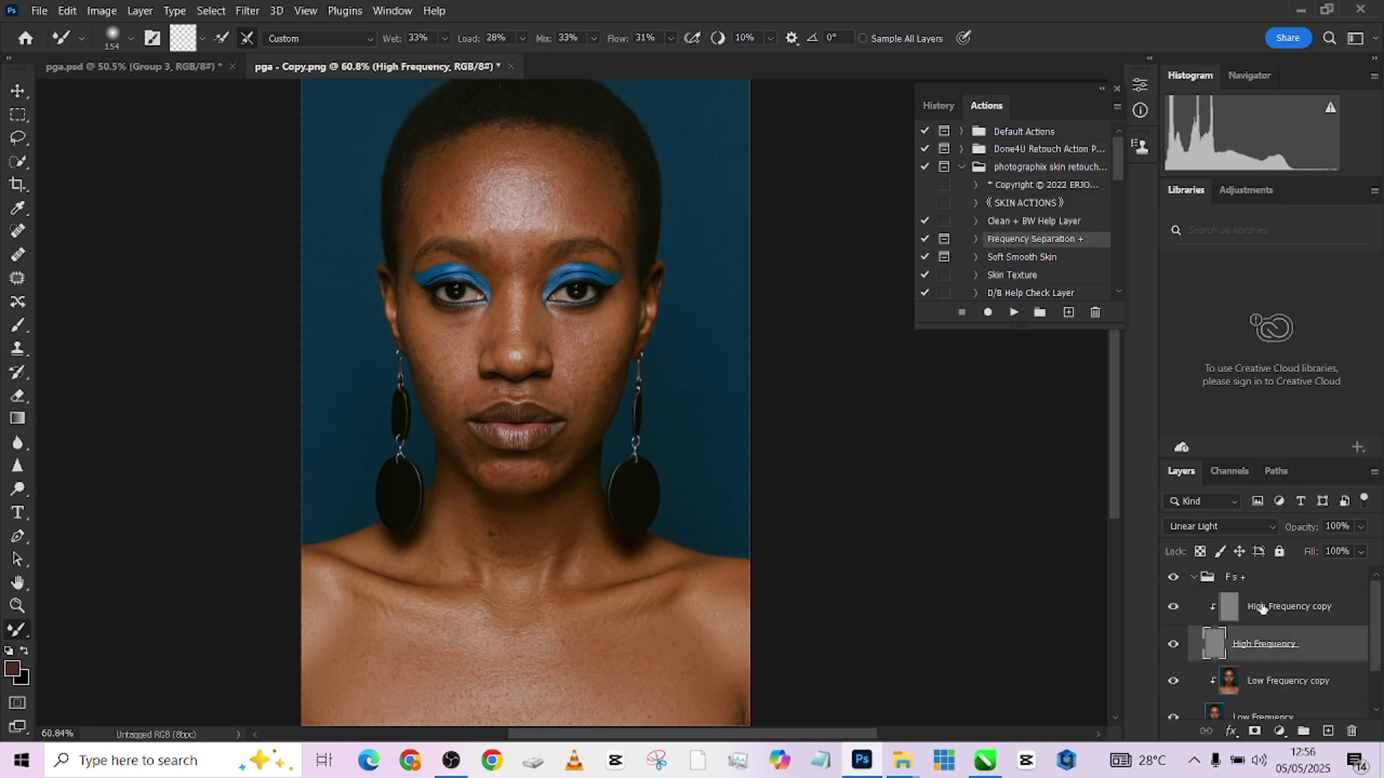
click(1262, 607)
key(s)
scroll(492, 196, up, 2)
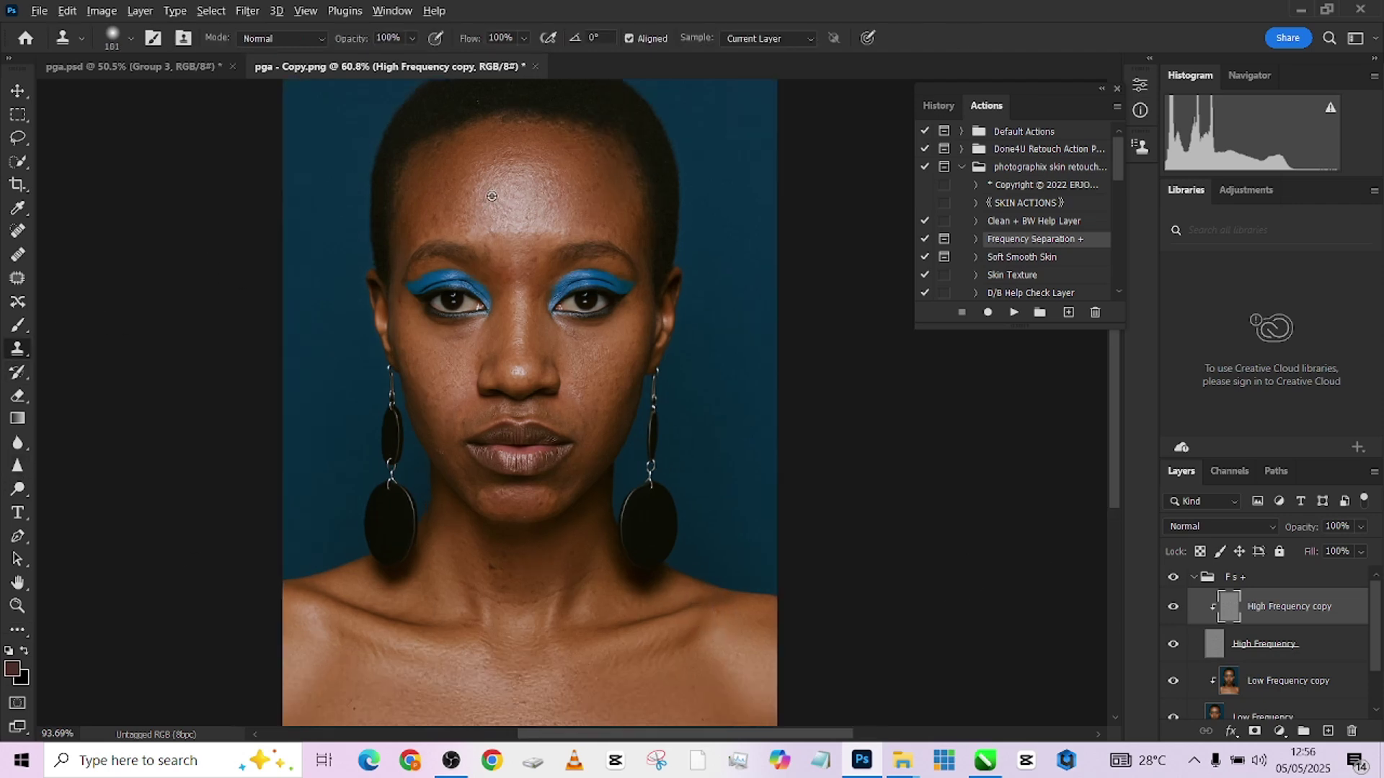
scroll(492, 196, up, 4)
key(bracketleft)
key(bracketleft)
key(bracketleft)
key(bracketleft)
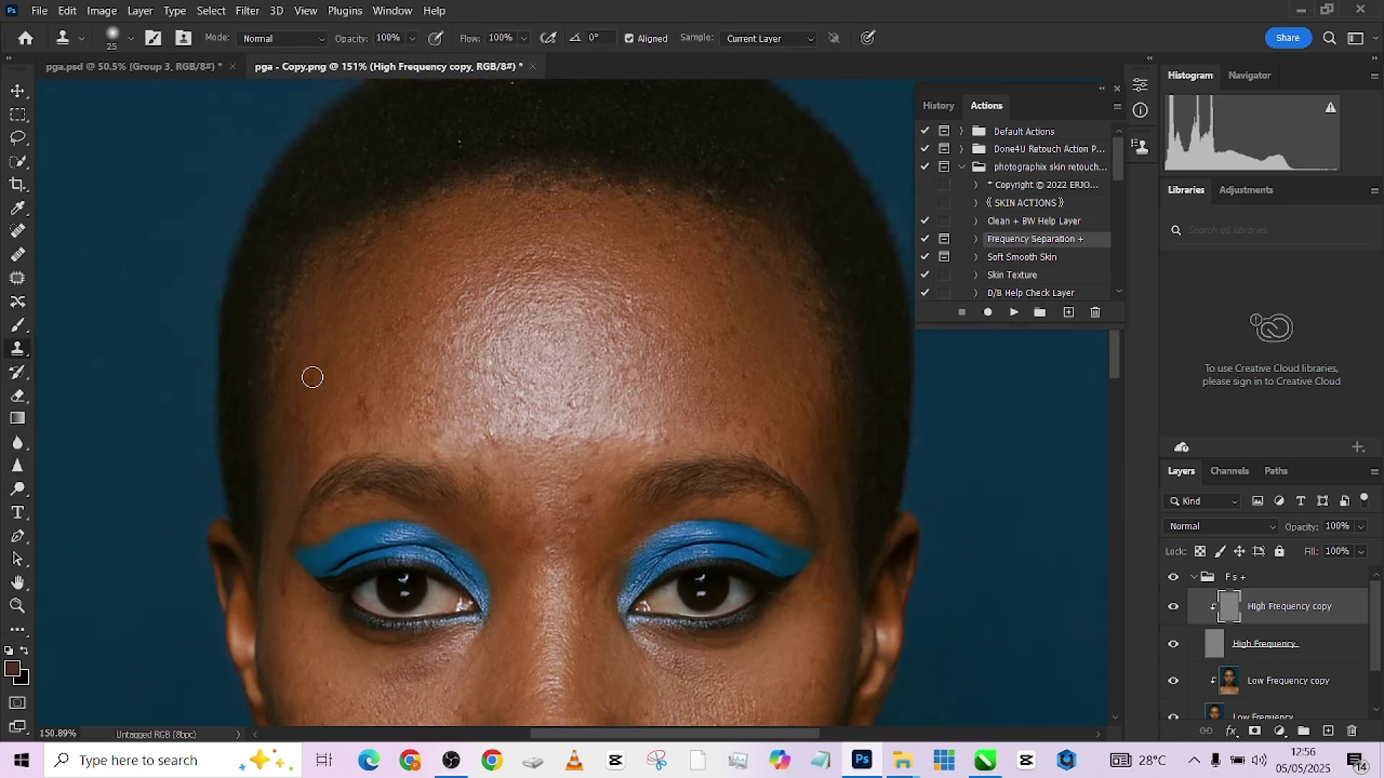
key(bracketleft)
scroll(389, 374, down, 1)
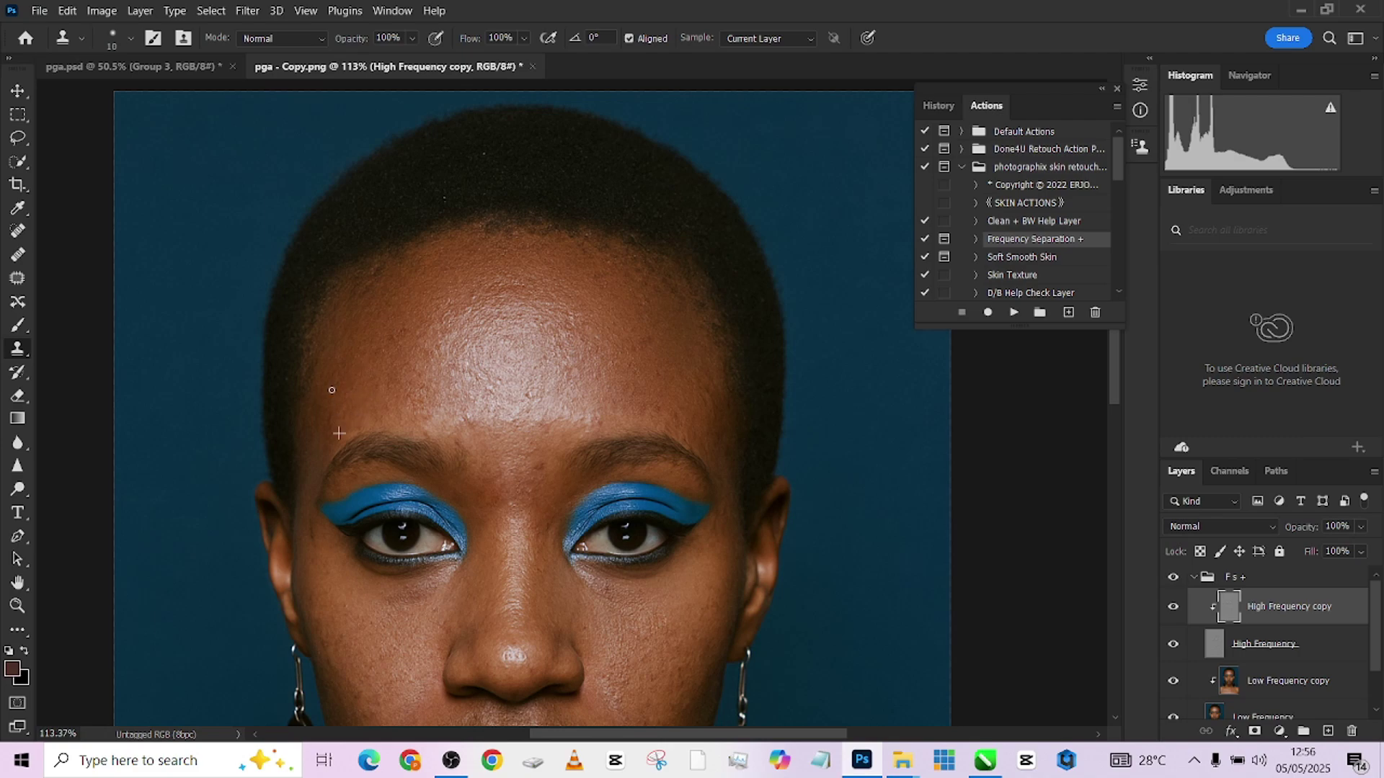
scroll(382, 505, down, 3)
scroll(357, 504, down, 1)
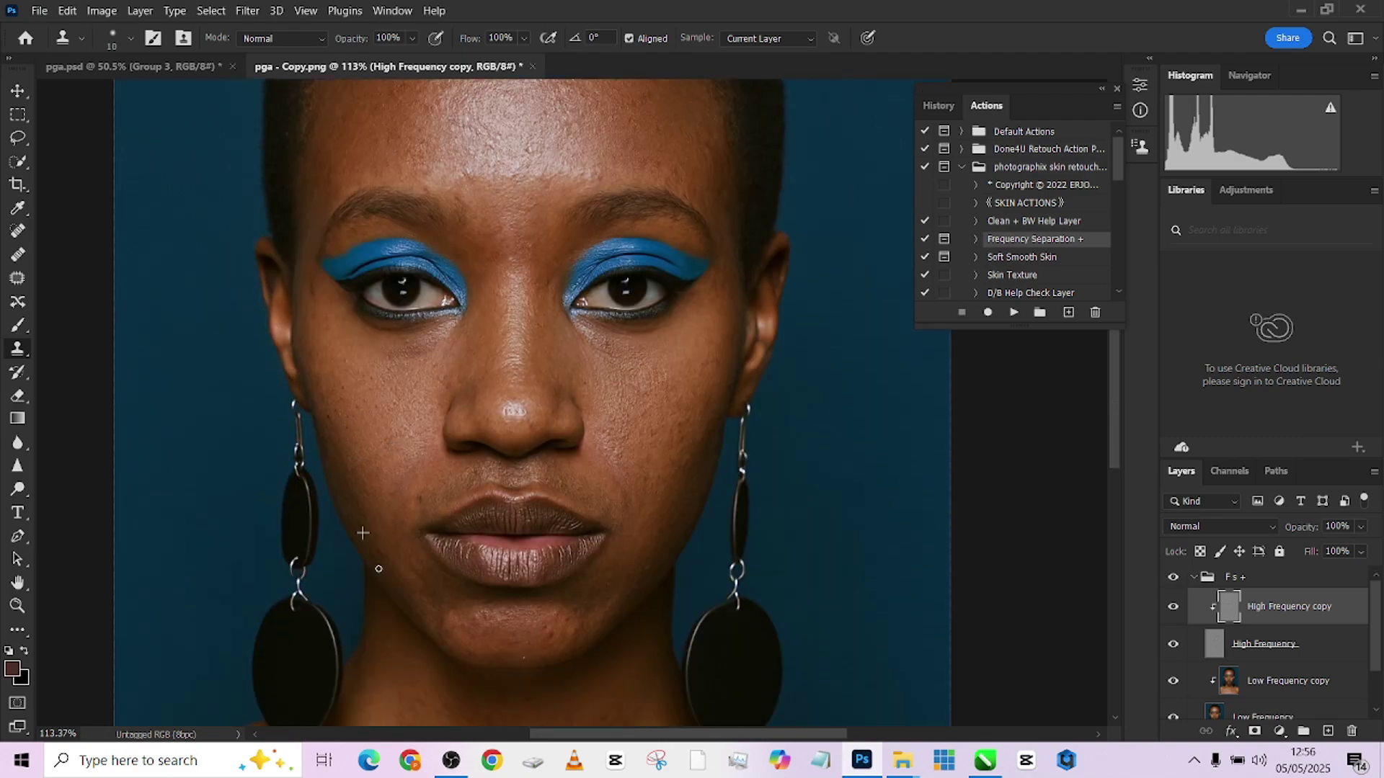
Step: Clone out the remaining fine spots on the forehead and cheek of High Frequency copy with a 1 px Clone Stamp
scroll(365, 534, up, 1)
scroll(590, 455, right, 2)
scroll(583, 532, down, 1)
key(bracketleft)
key(bracketleft)
key(bracketleft)
key(bracketleft)
key(bracketleft)
key(bracketleft)
key(bracketleft)
key(bracketleft)
key(bracketleft)
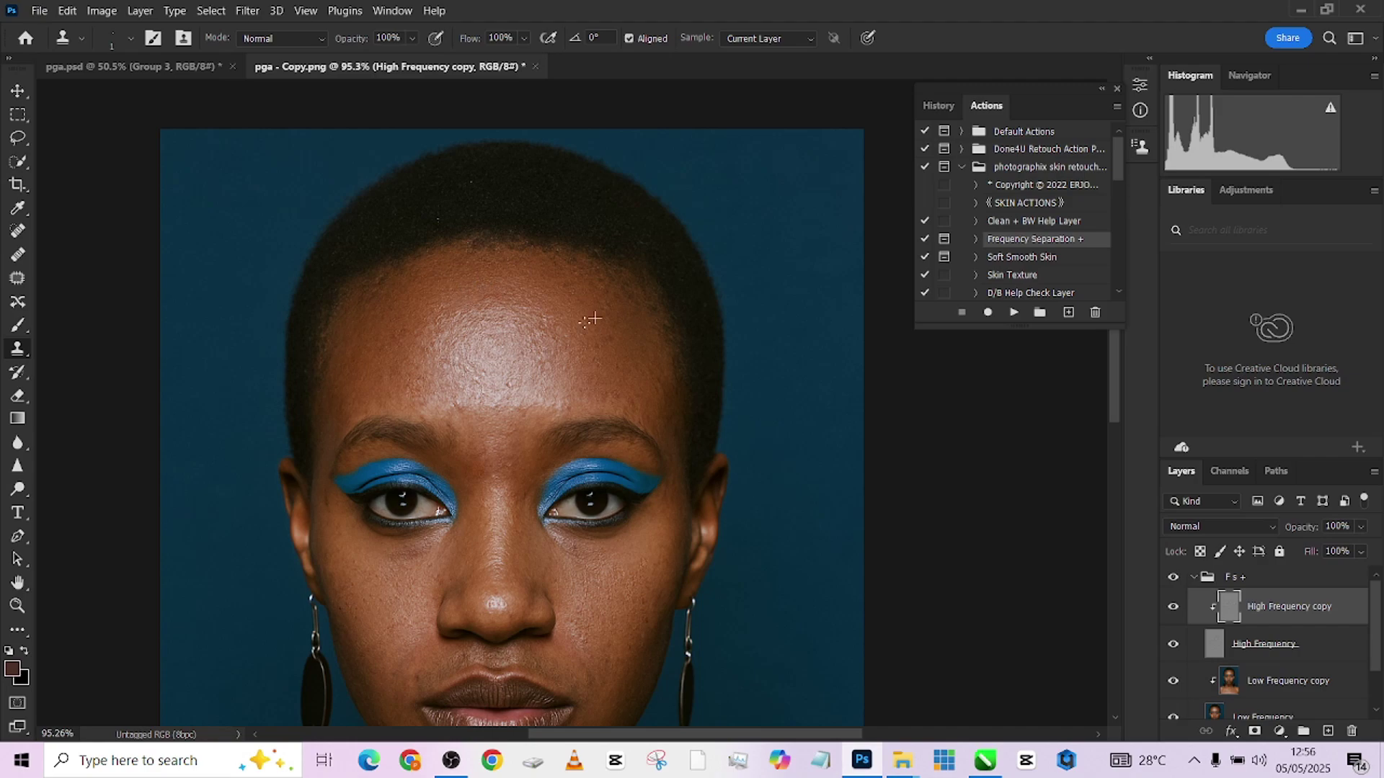
scroll(588, 495, up, 2)
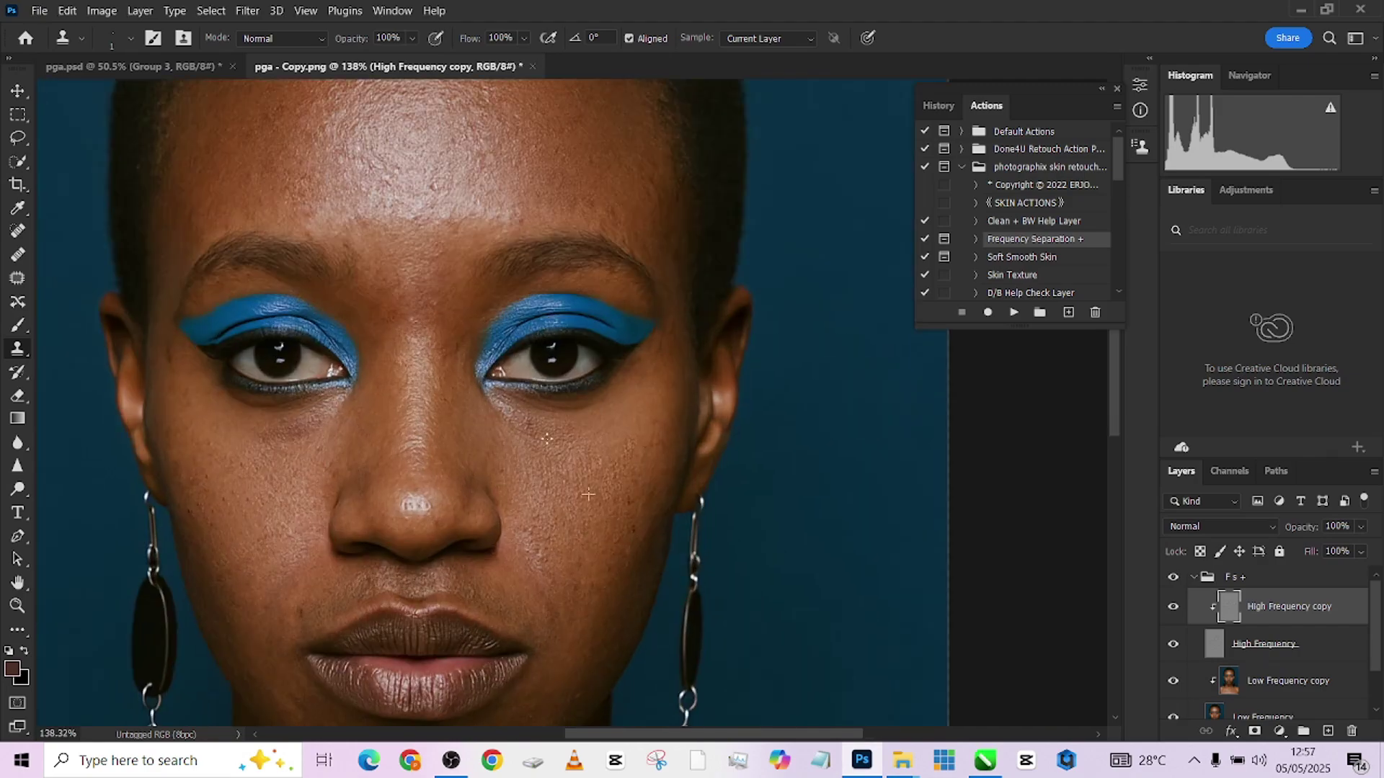
scroll(659, 204, down, 3)
scroll(711, 364, up, 4)
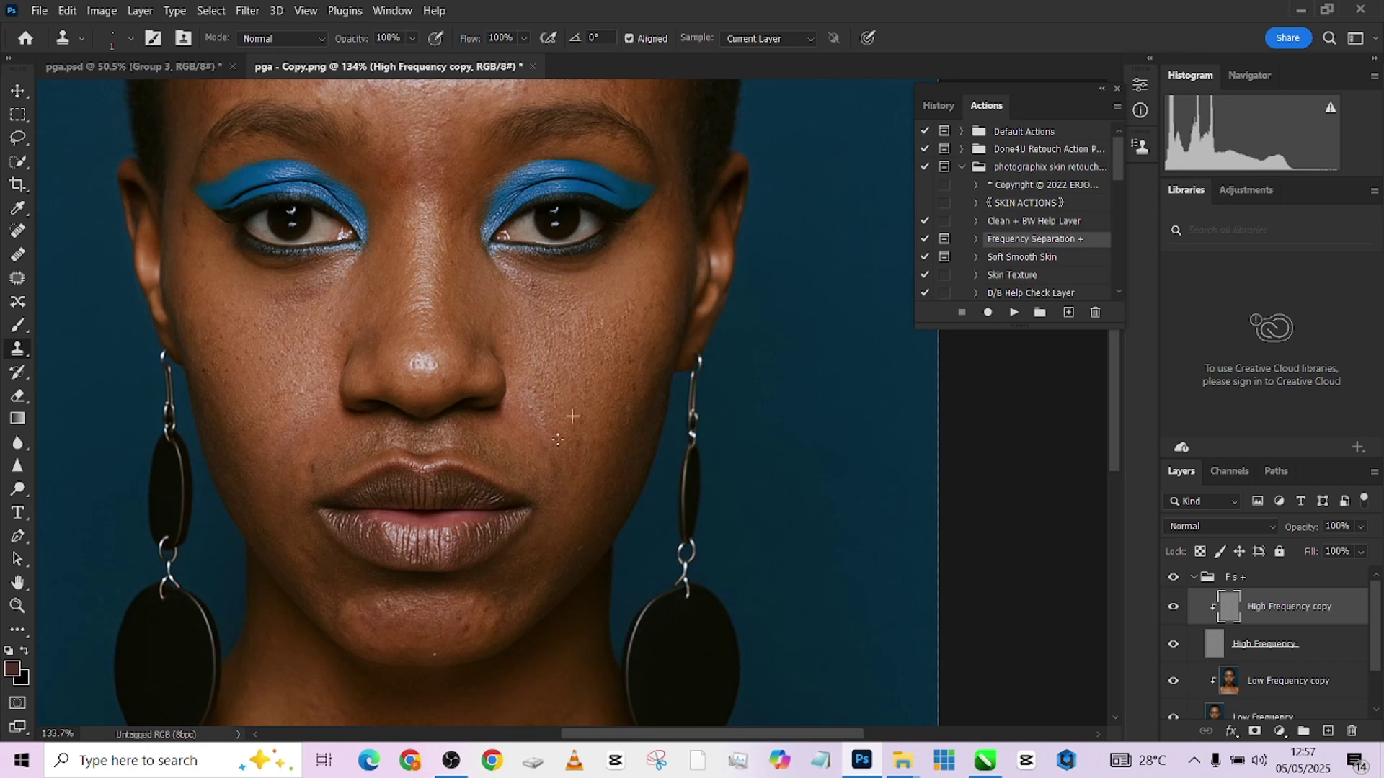
Step: Collapse the F s + group and run the Dodge and Burn skin actions above it
scroll(557, 440, down, 7)
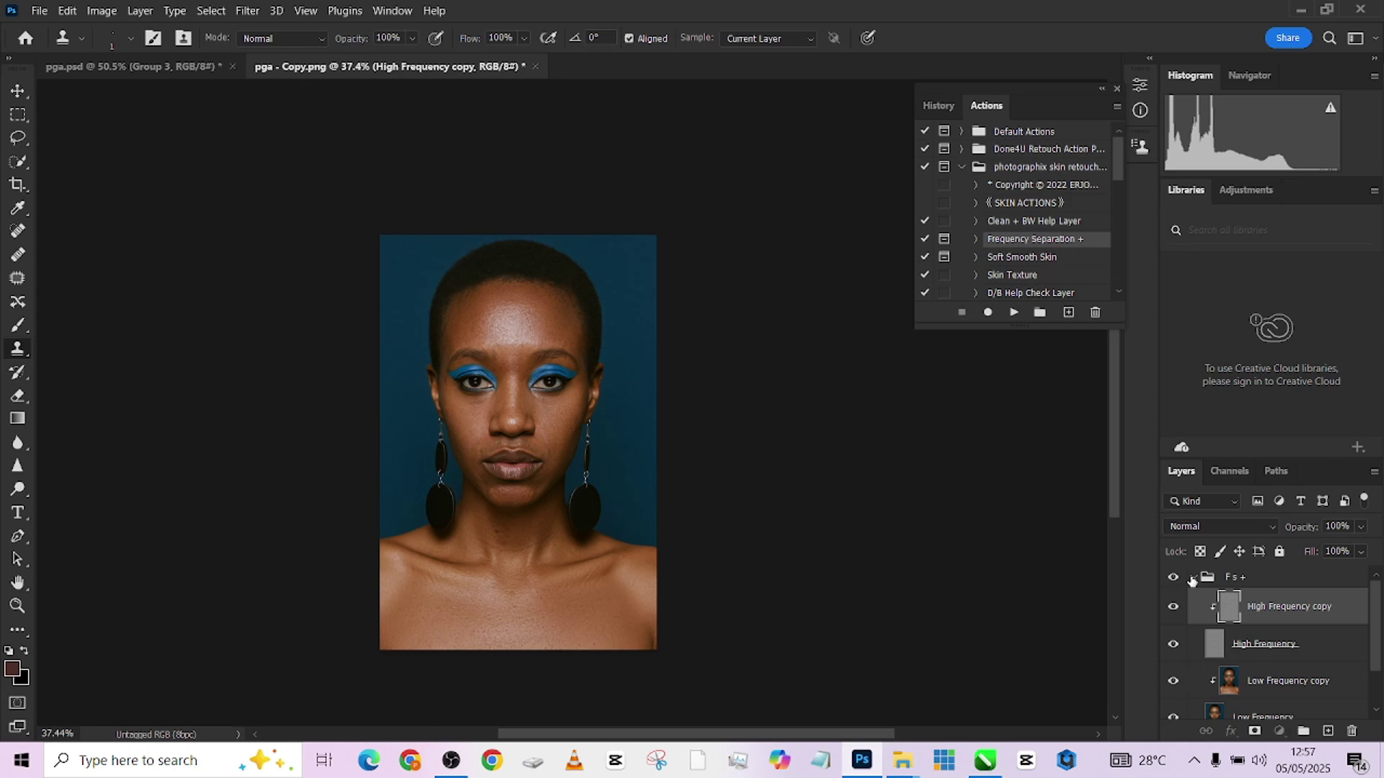
click(1193, 577)
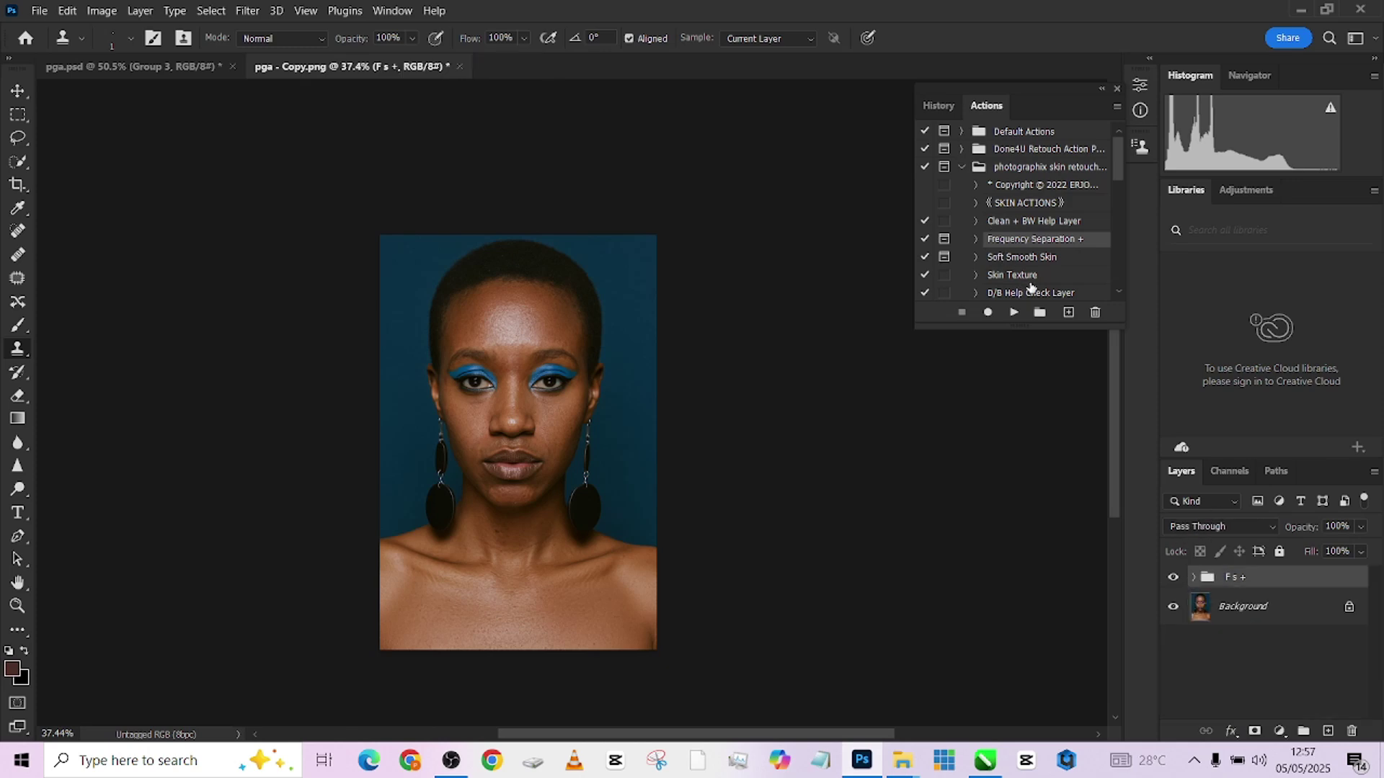
scroll(1039, 292, down, 2)
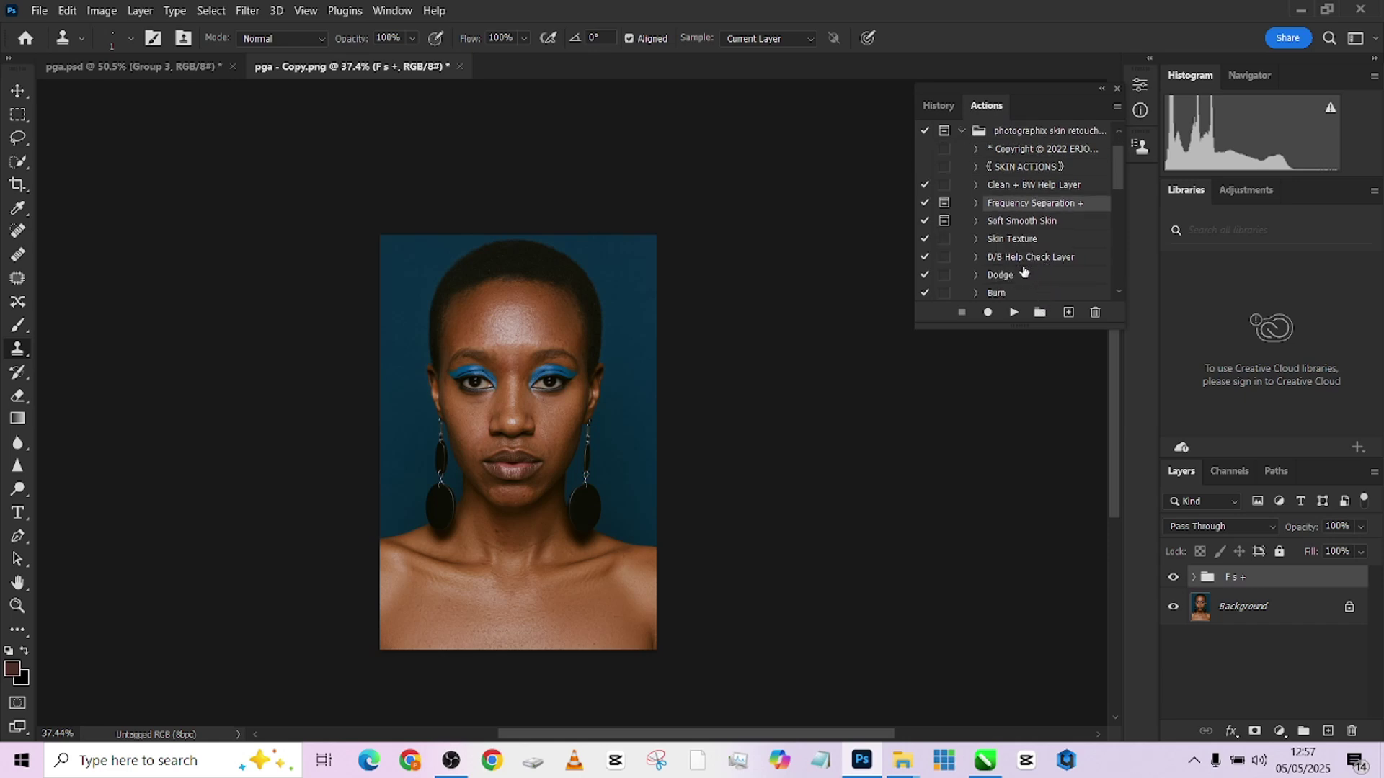
click(1024, 277)
click(1013, 311)
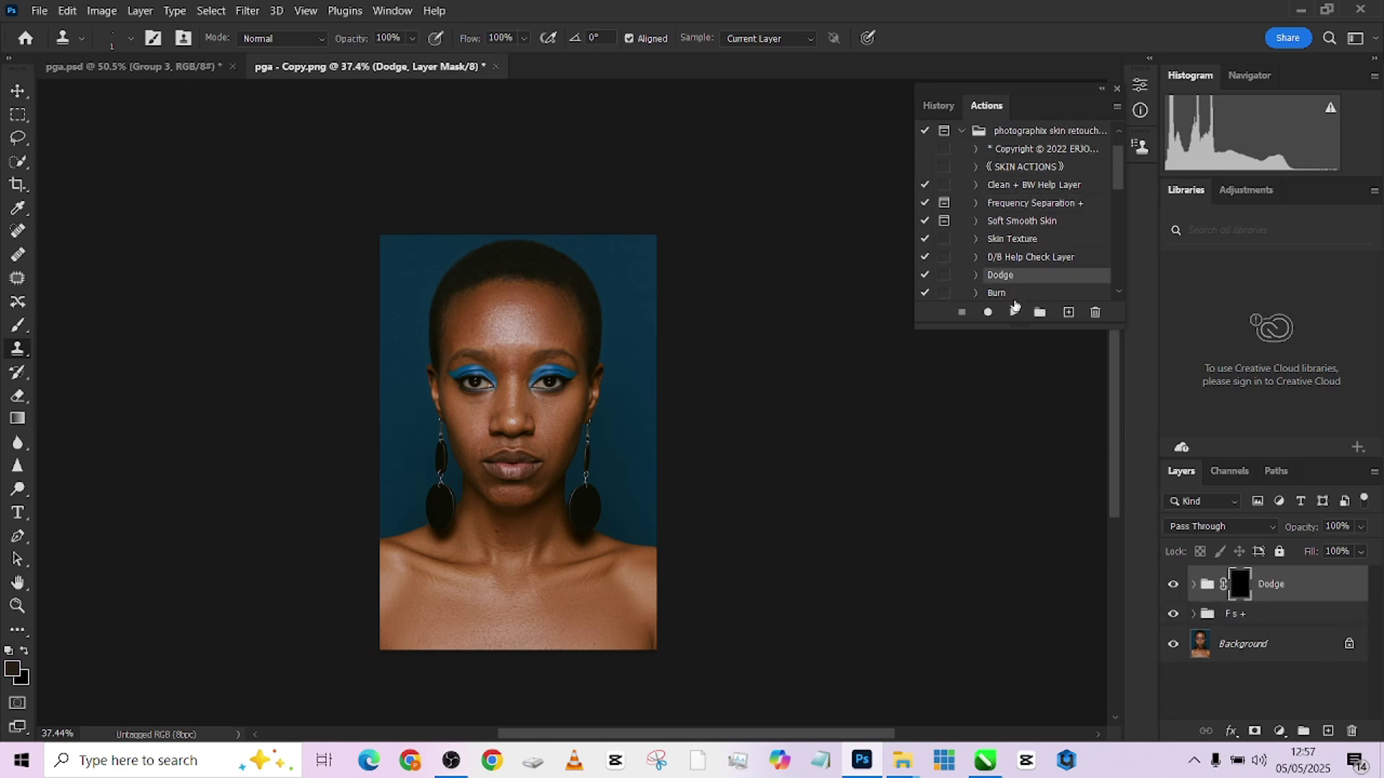
click(1013, 310)
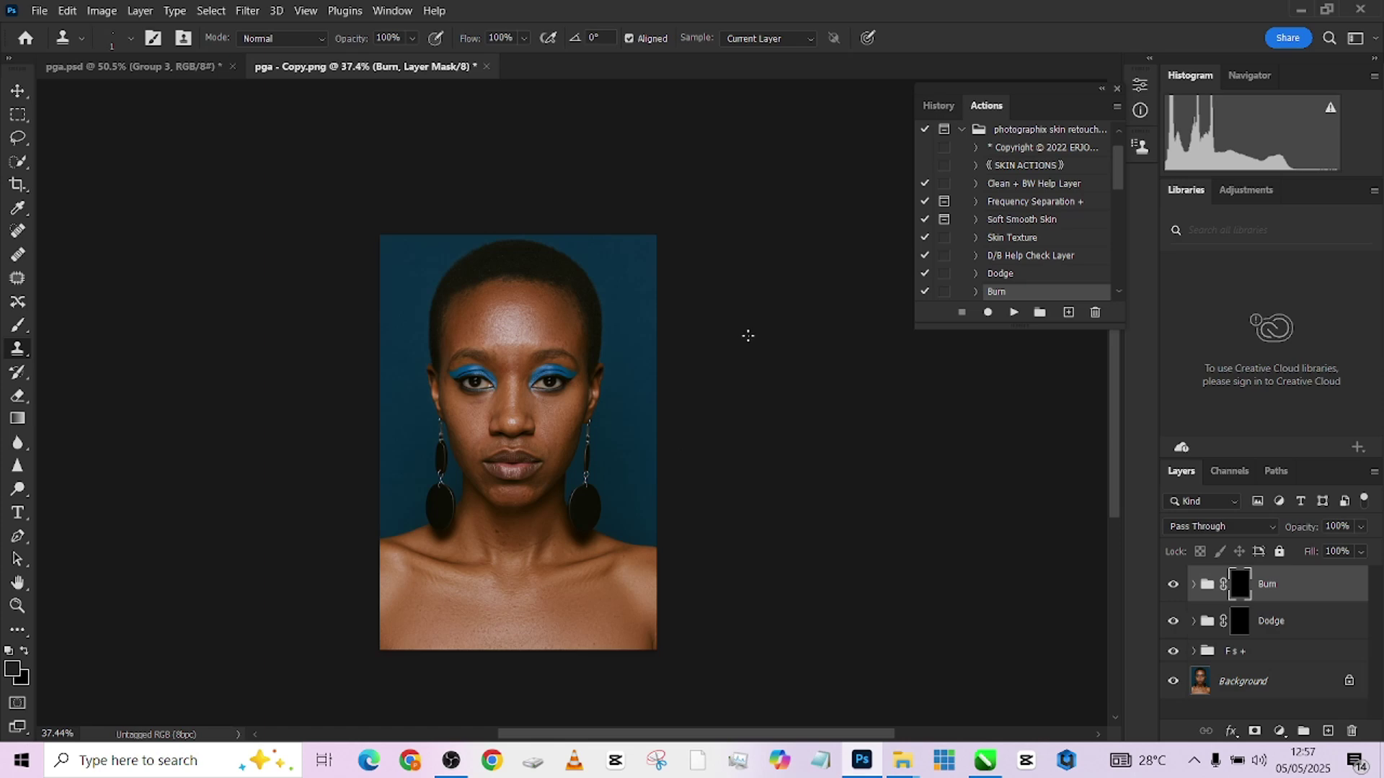
Step: Run the D/B Help Check Layer action to add a black-and-white check view over the portrait
click(1023, 259)
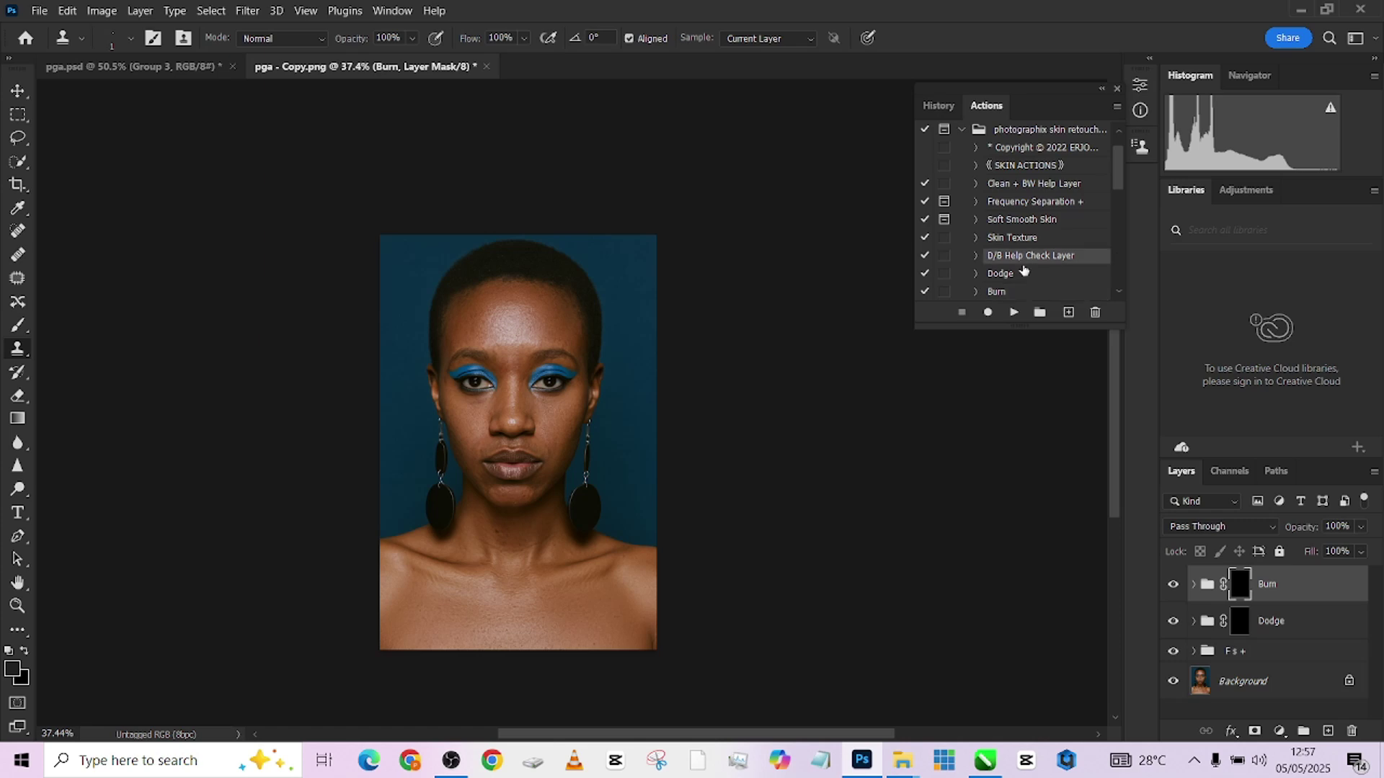
click(1016, 314)
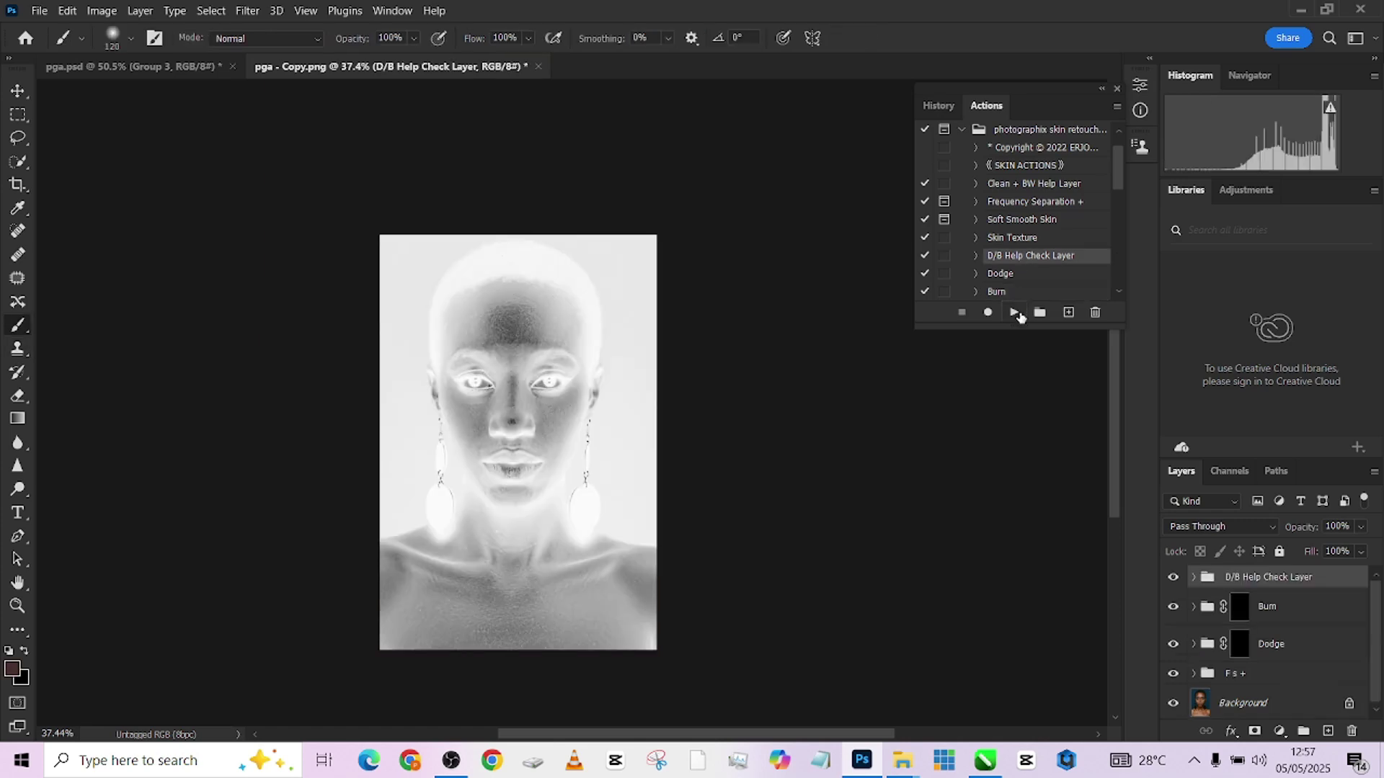
scroll(542, 443, up, 5)
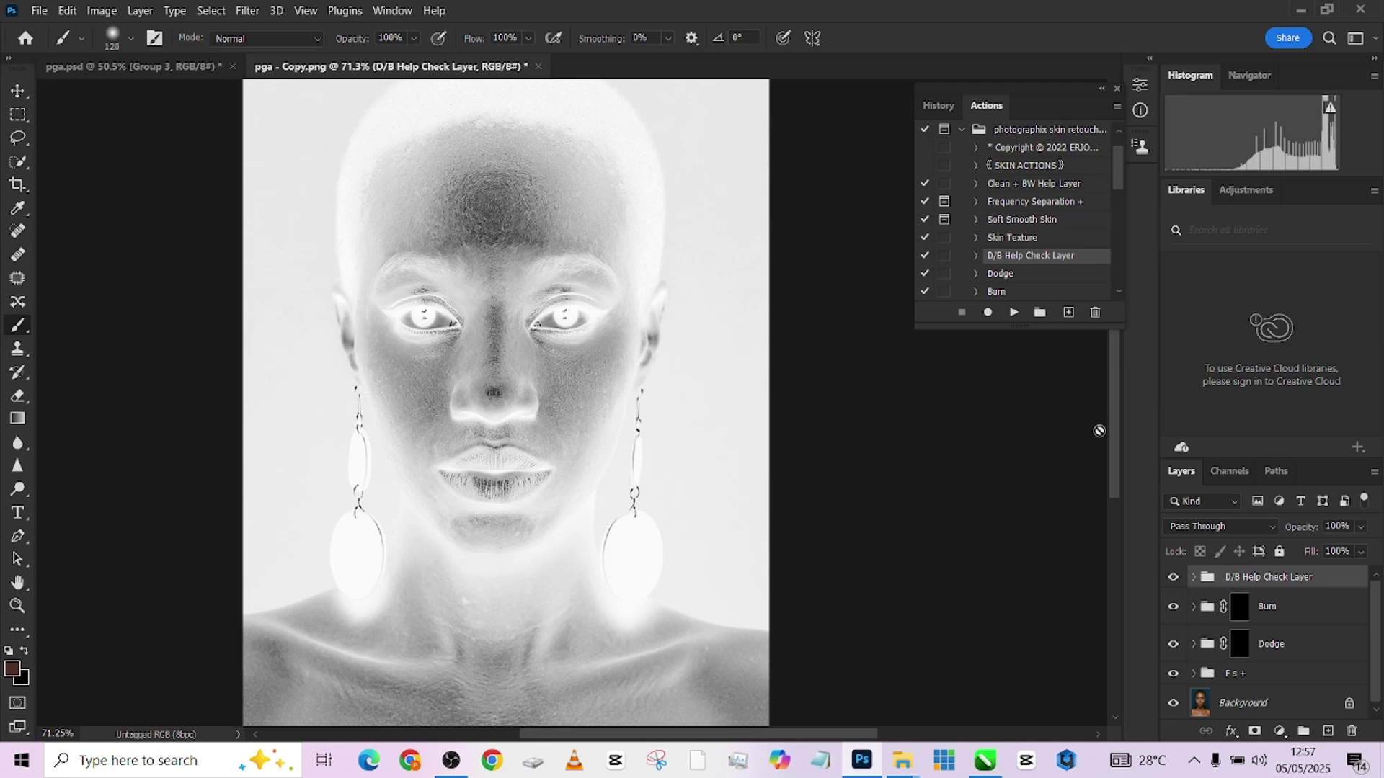
Step: Dodge the forehead by painting white on the Dodge group's mask with a 120 px brush at 3% flow
click(1243, 641)
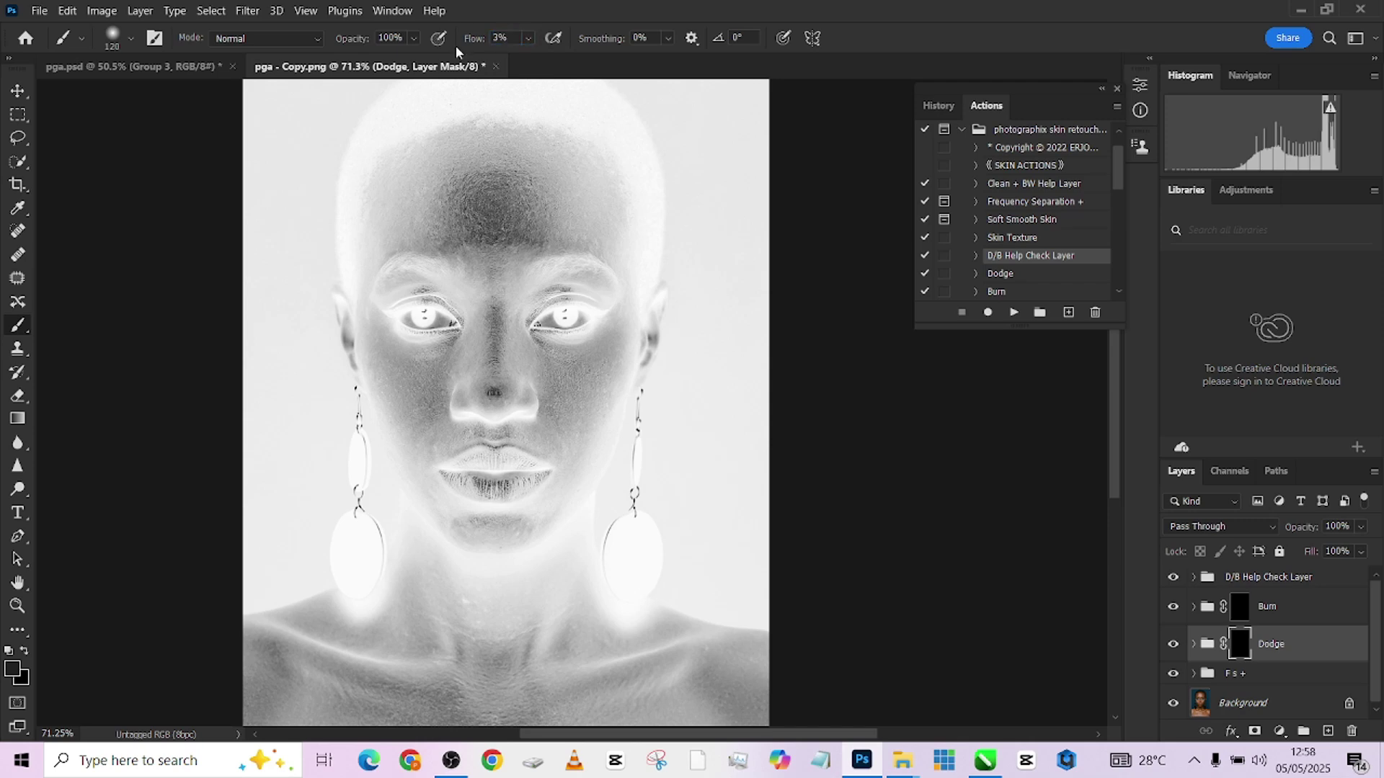
key(x)
scroll(521, 303, up, 2)
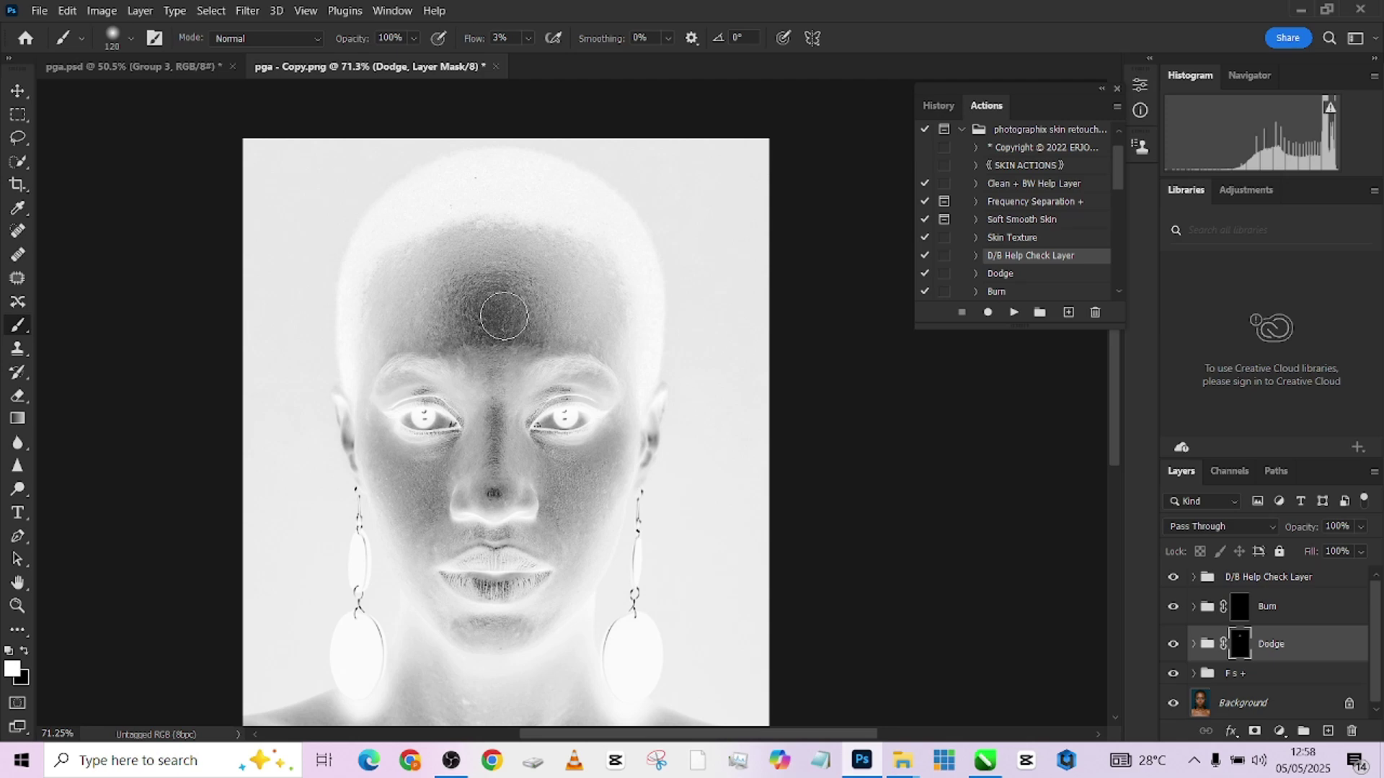
Step: Dodge the cheeks with an 80 px white brush and the chin with a smaller one on the Dodge mask
key(bracketleft)
key(bracketleft)
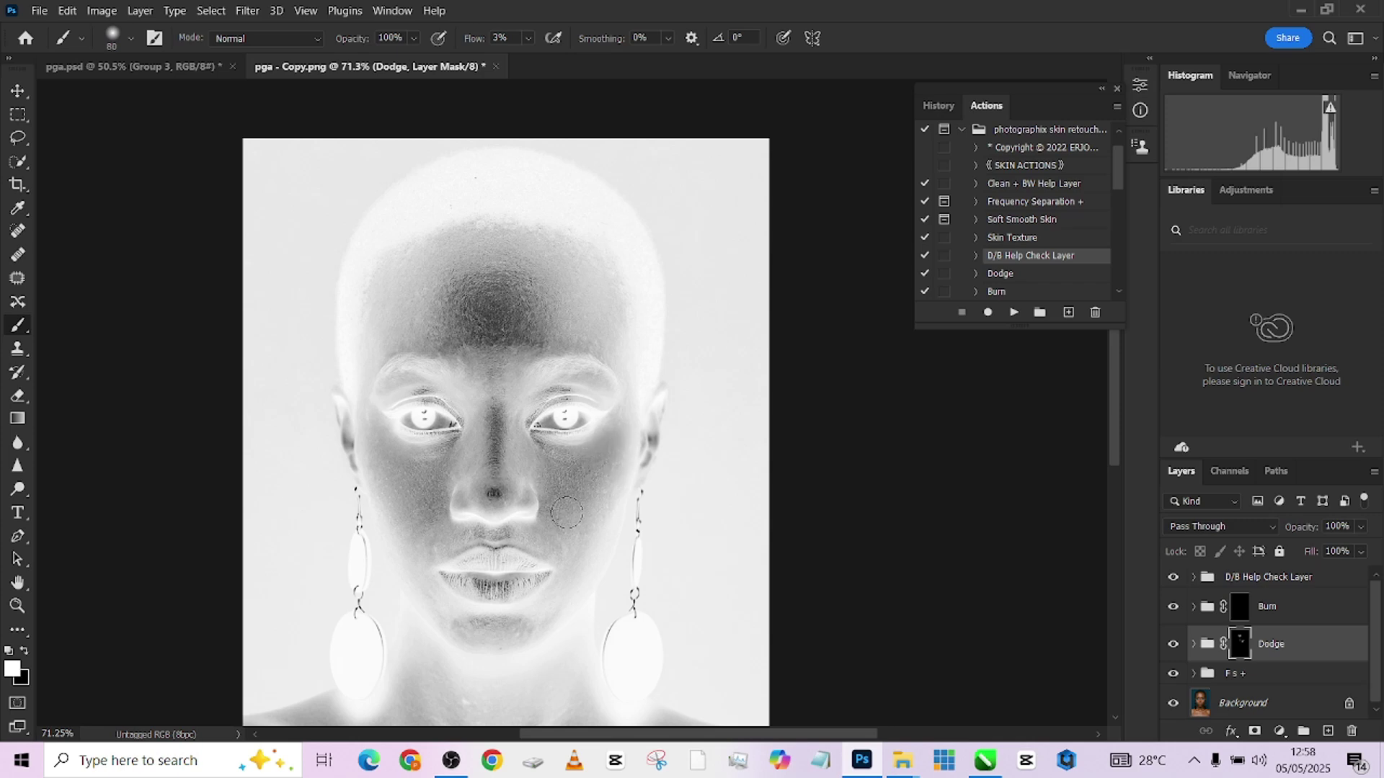
drag(402, 504, 423, 455)
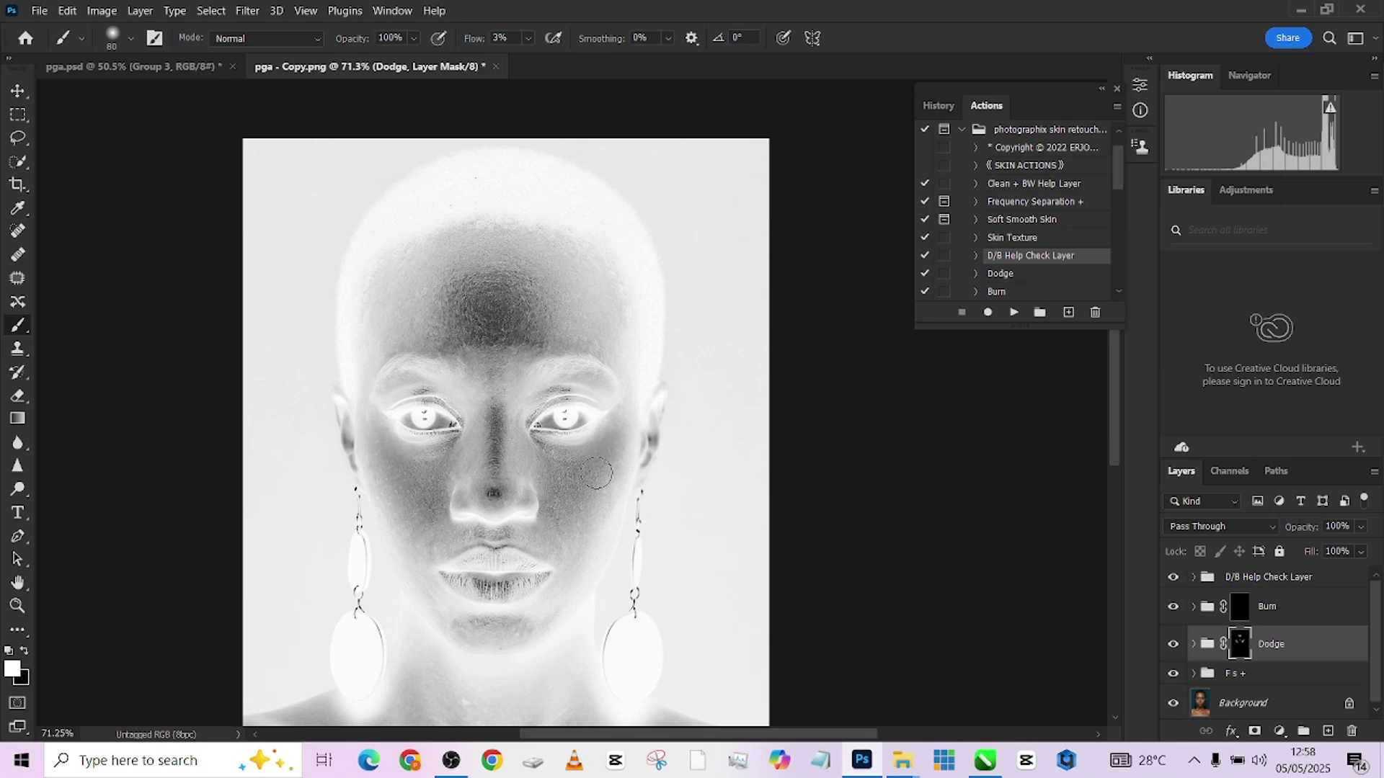
scroll(596, 474, down, 3)
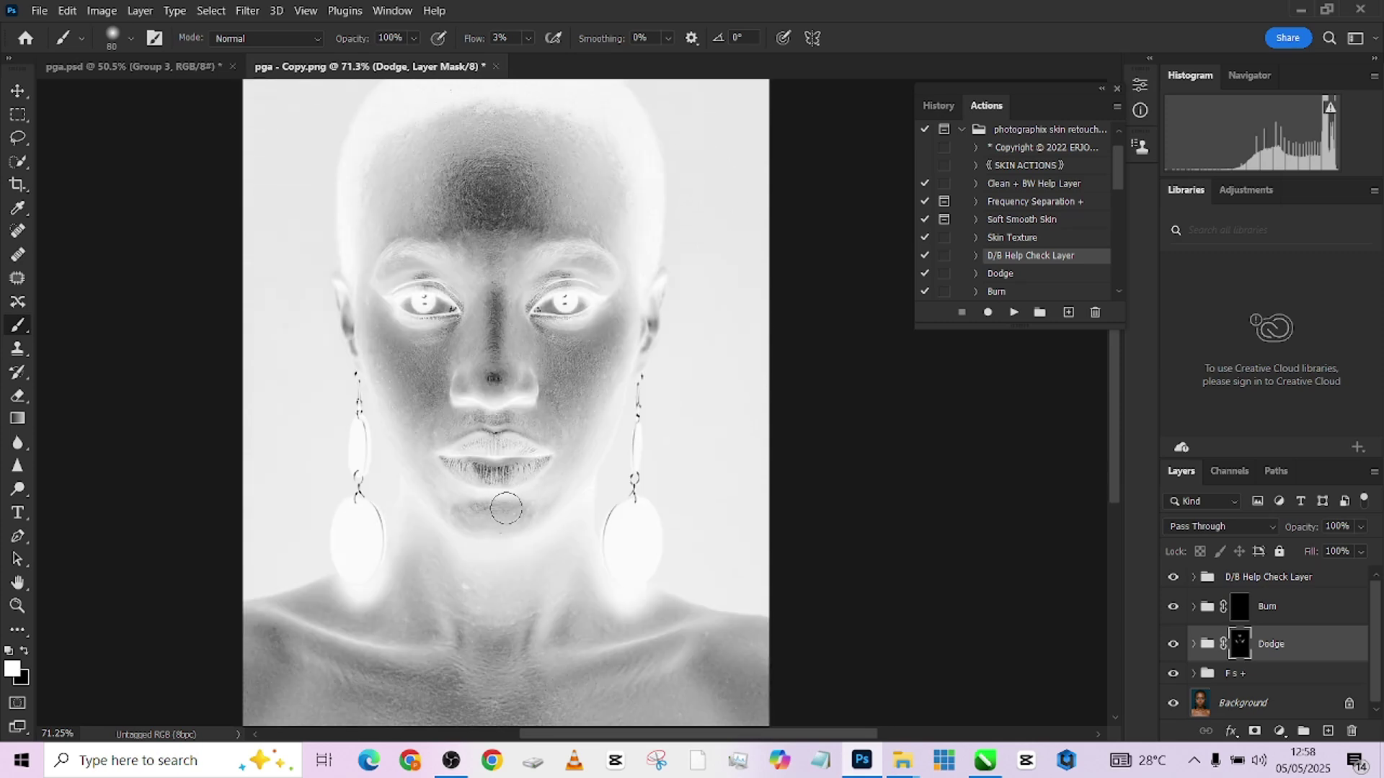
key(bracketleft)
key(bracketleft)
key(bracketleft)
Step: Dodge the shoulders, collarbones and upper chest on the Dodge mask with a soft white brush of about 60 to 90 px
scroll(565, 493, down, 5)
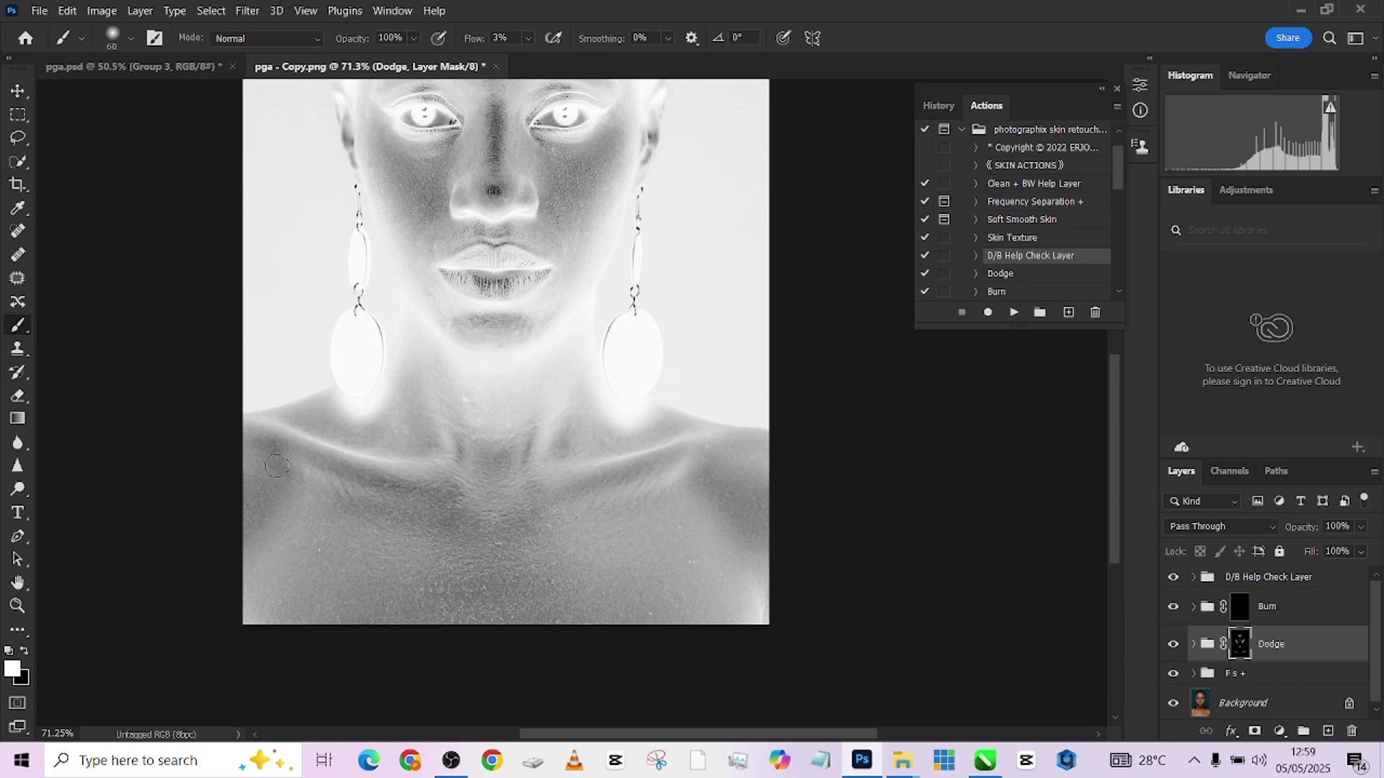
drag(277, 466, 328, 451)
mouse_move(462, 514)
mouse_down()
mouse_move(419, 513)
mouse_move(561, 524)
mouse_up()
mouse_move(710, 490)
mouse_down()
mouse_move(747, 497)
mouse_move(715, 491)
mouse_move(741, 486)
mouse_move(734, 441)
mouse_move(752, 449)
mouse_move(760, 508)
mouse_move(729, 508)
mouse_move(762, 525)
mouse_up()
key(bracketleft)
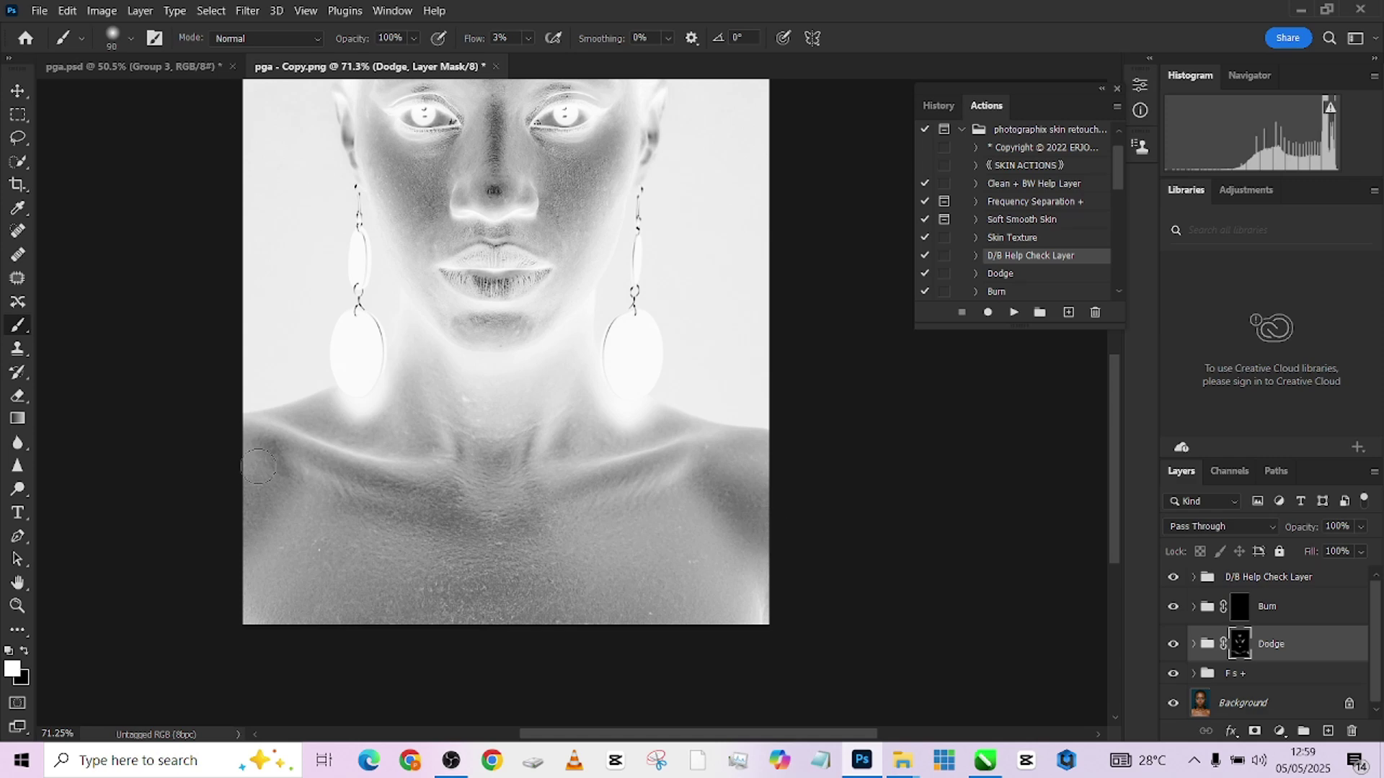
drag(267, 500, 239, 521)
key(bracketleft)
Step: Switch to the Burn group's mask and paint white along the neck and collarbone shadows with a brush of about 50 px
scroll(606, 421, up, 4)
key(bracketright)
key(bracketright)
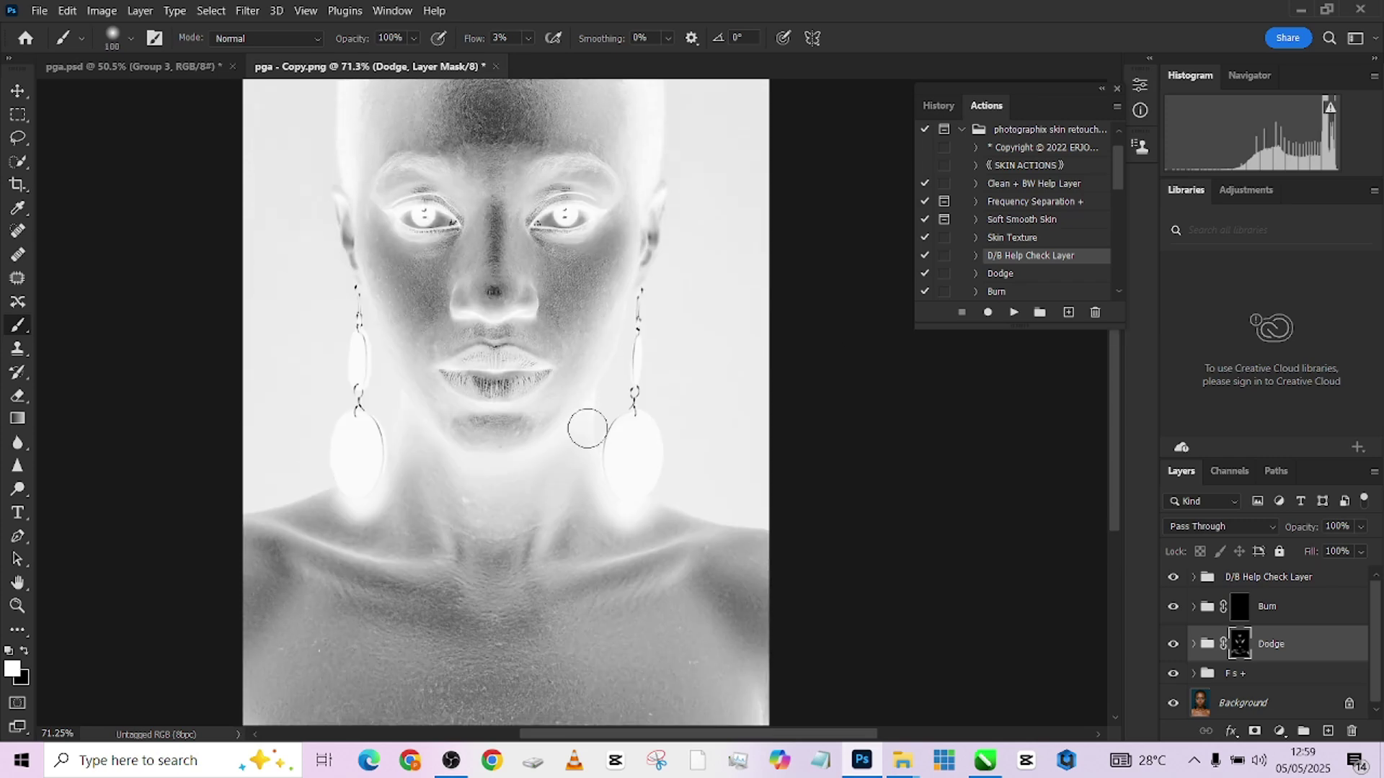
click(1238, 609)
key(bracketleft)
scroll(661, 522, down, 1)
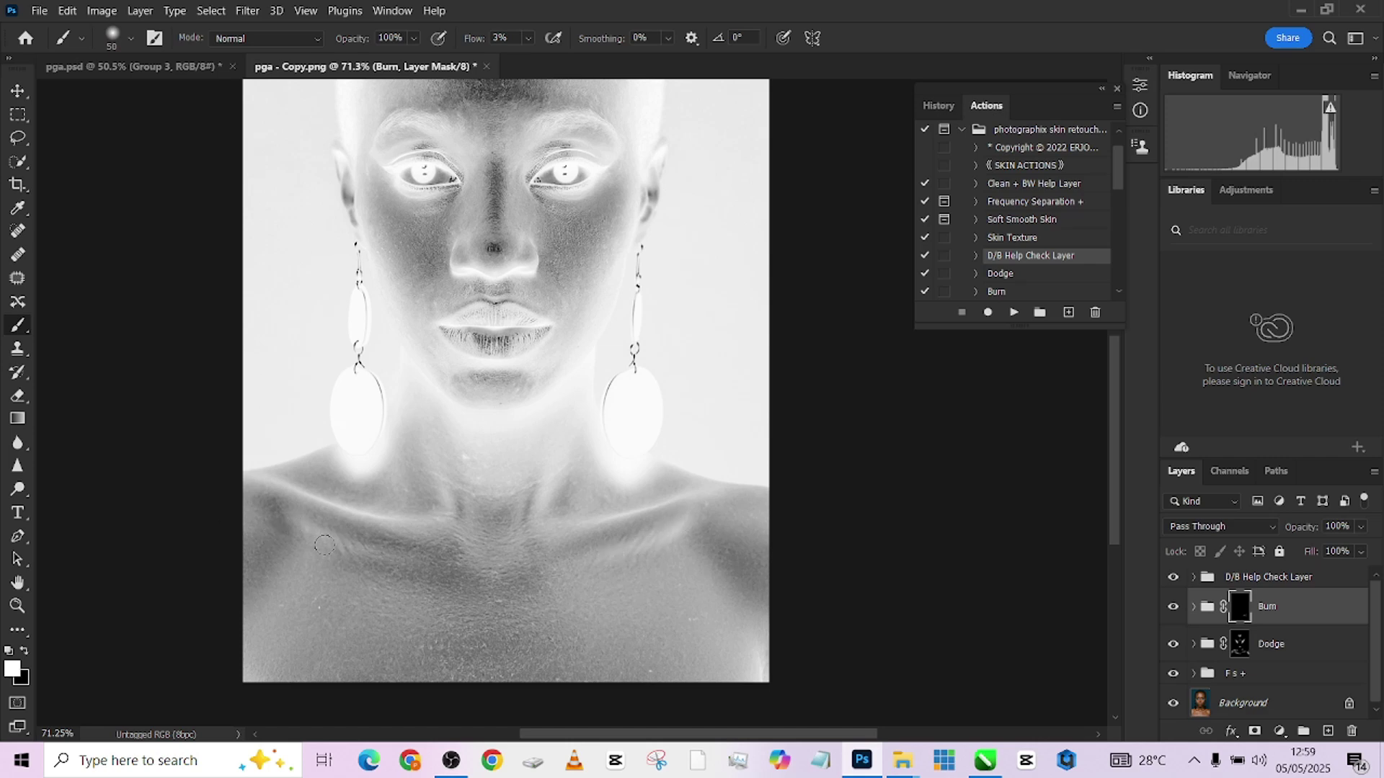
Step: Burn the sides of the face with an 80 px brush and the forehead edges with a 125 px brush
scroll(627, 339, up, 2)
key(bracketright)
key(bracketright)
key(bracketright)
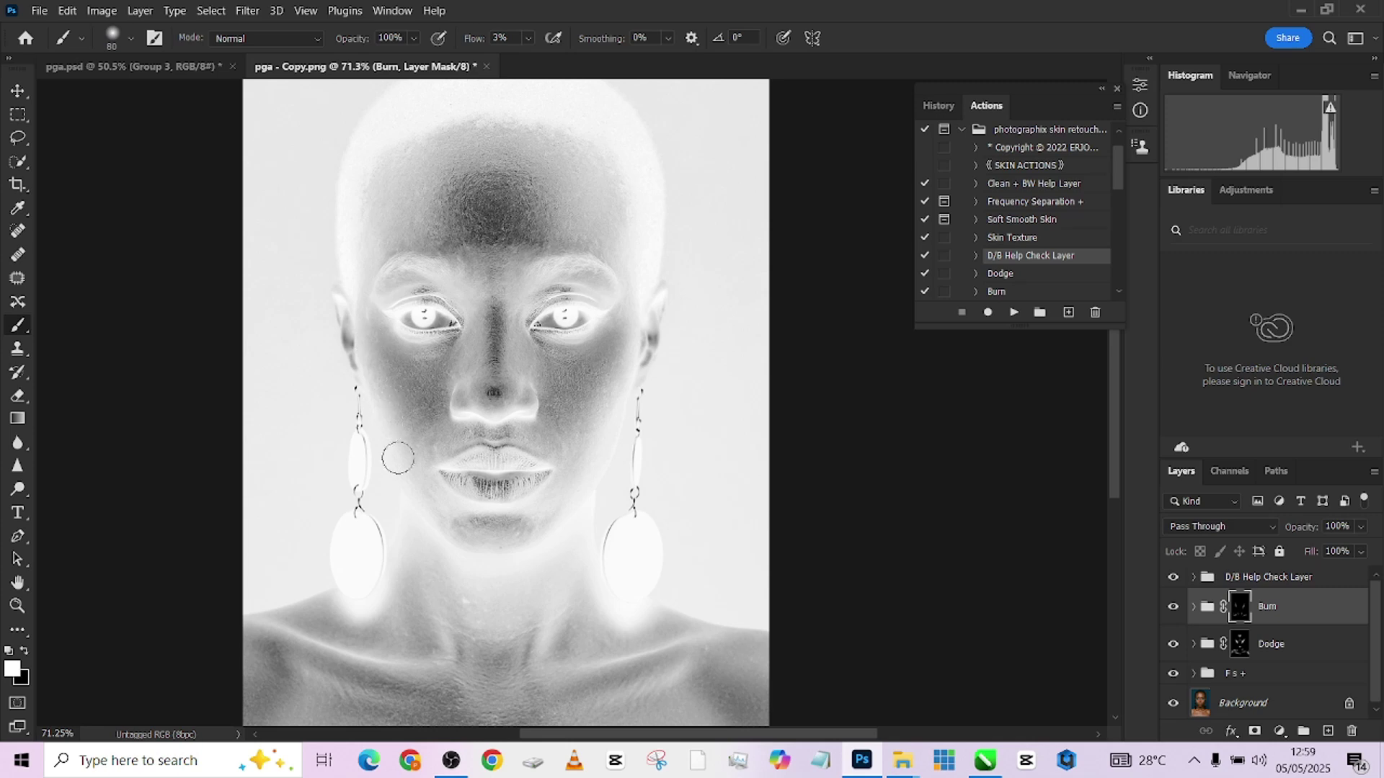
scroll(433, 515, up, 3)
key(bracketright)
key(bracketright)
key(bracketright)
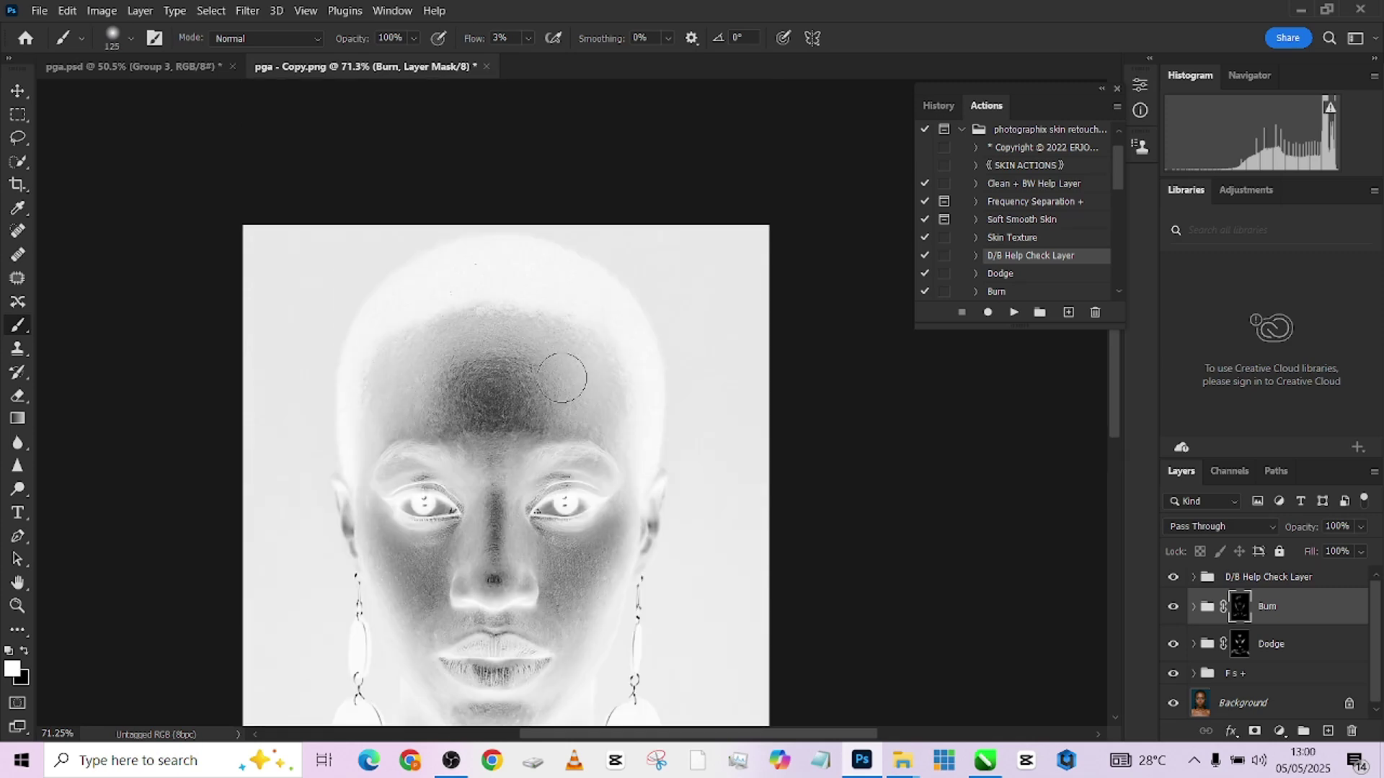
Step: Hide the D/B Help Check Layer and group the Burn and Dodge groups together
click(1173, 577)
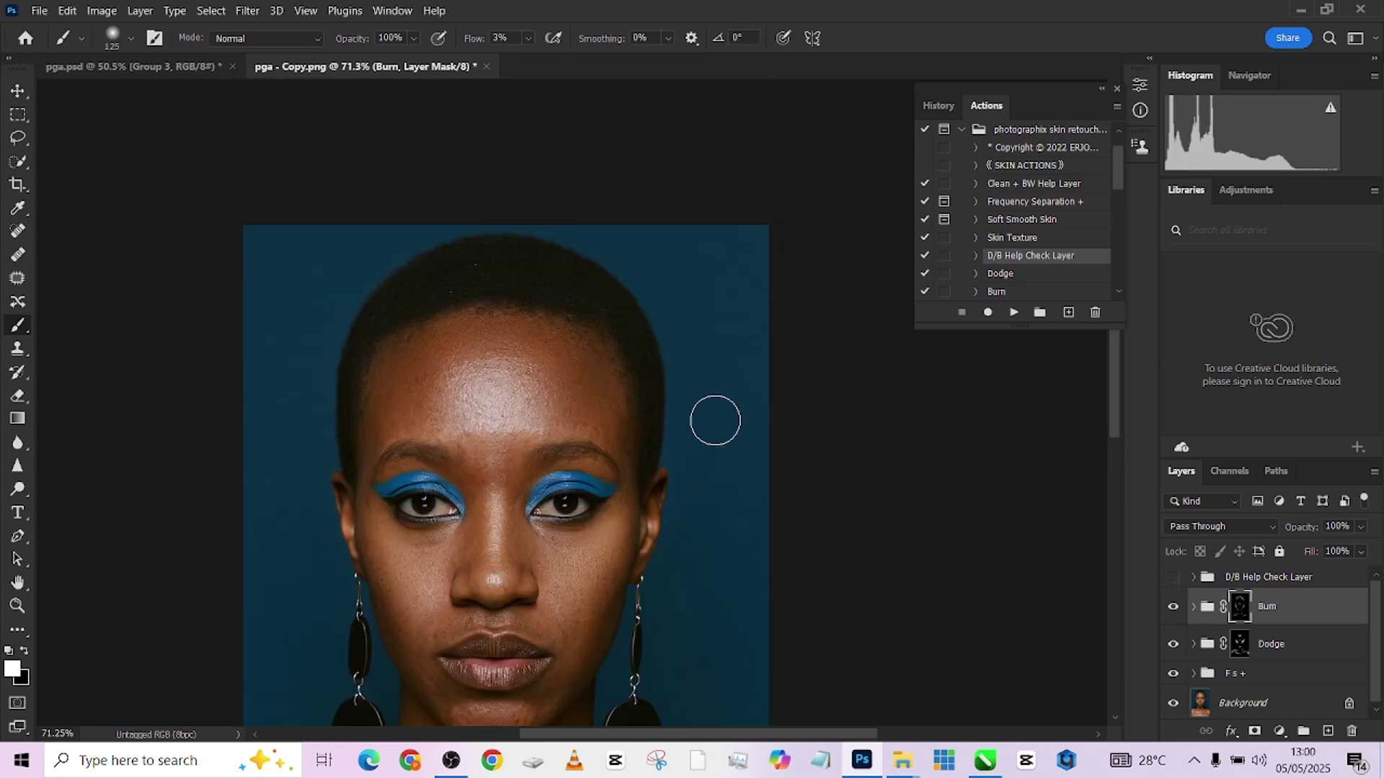
scroll(556, 285, down, 3)
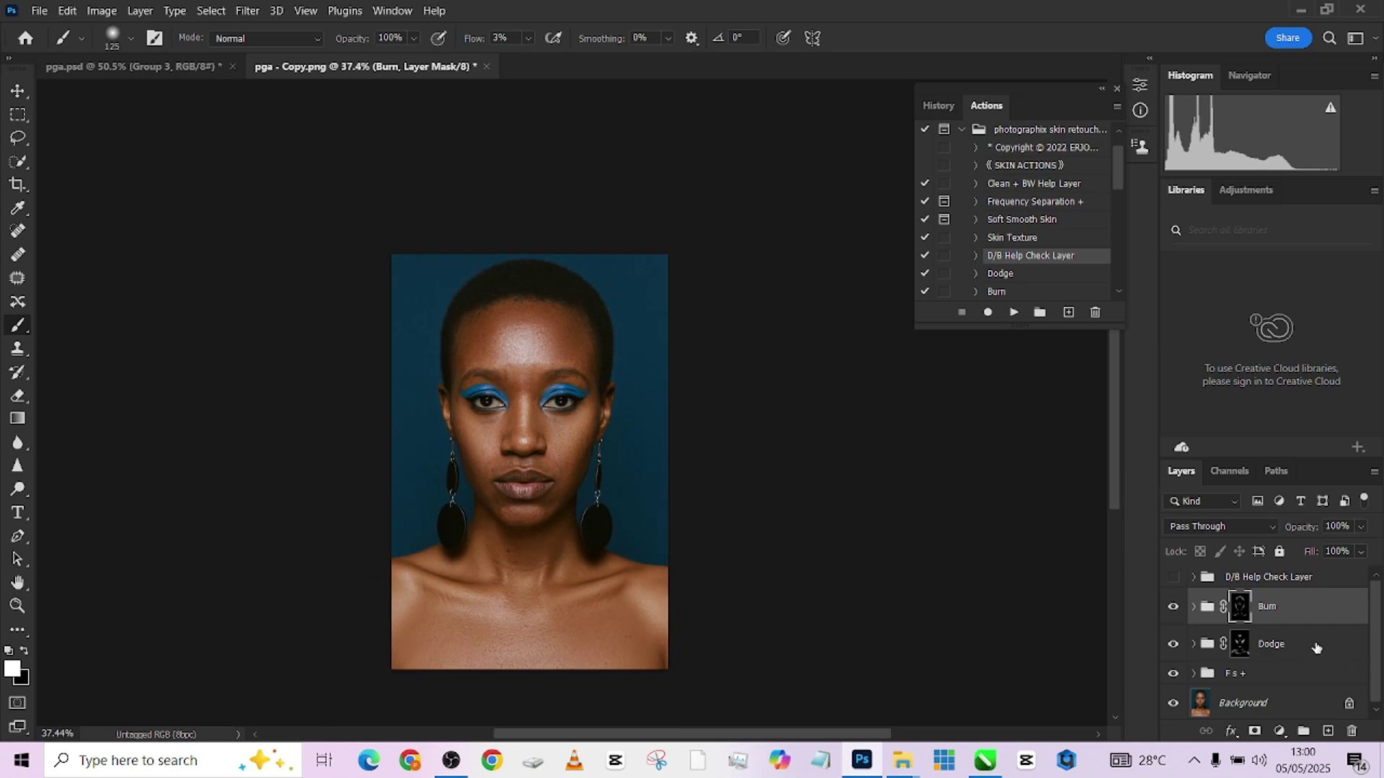
shift+click(1316, 647)
key(ctrl+g)
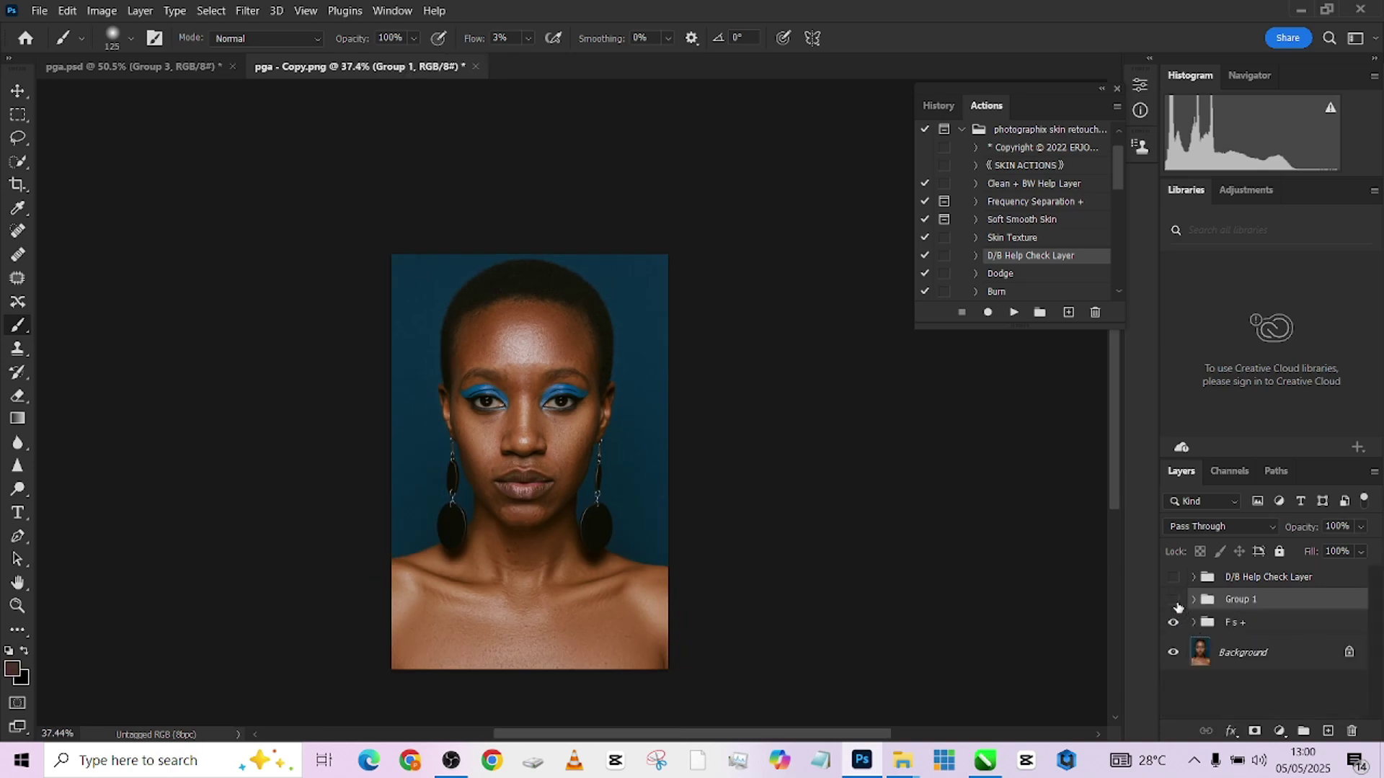
Step: Toggle the combined dodge and burn group to compare before and after, and inspect the eyes and cheeks up close
click(1174, 601)
click(1175, 600)
click(1175, 601)
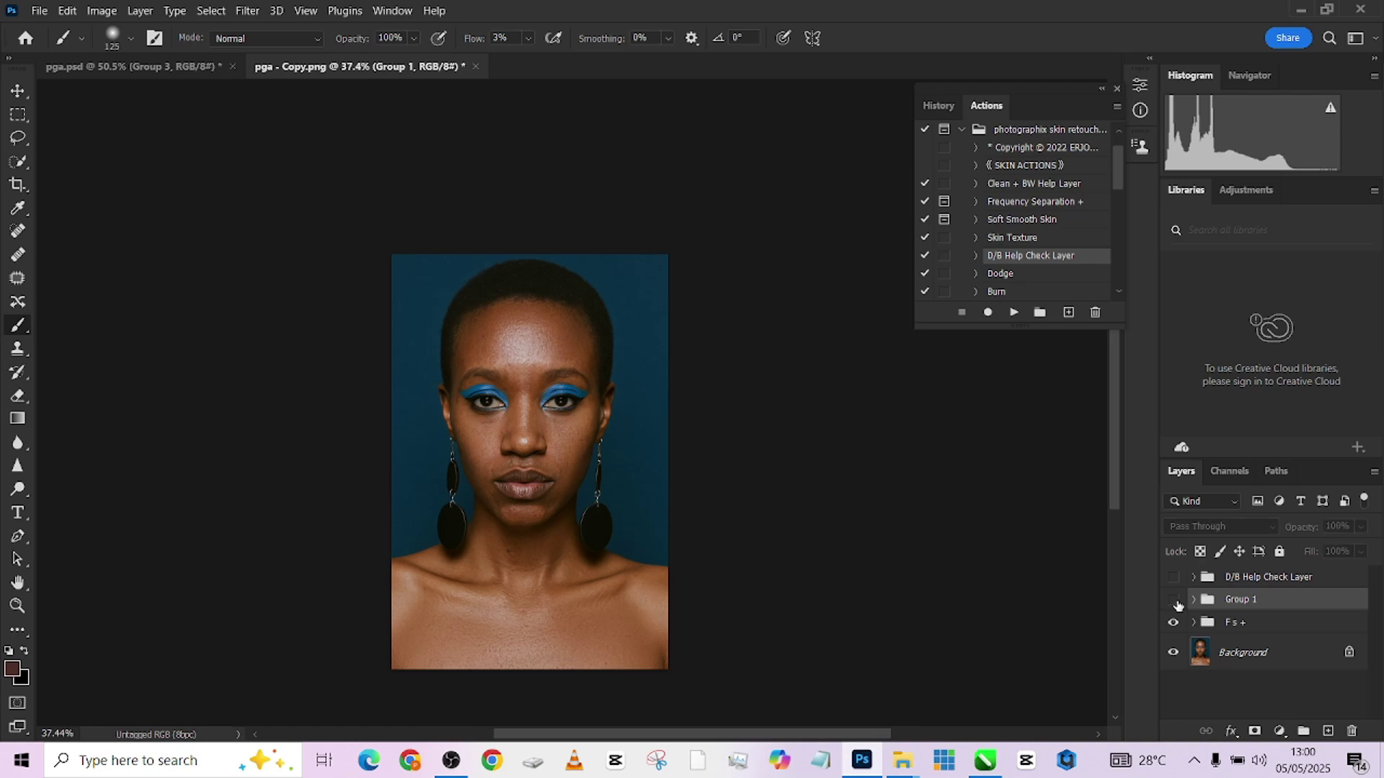
click(1175, 600)
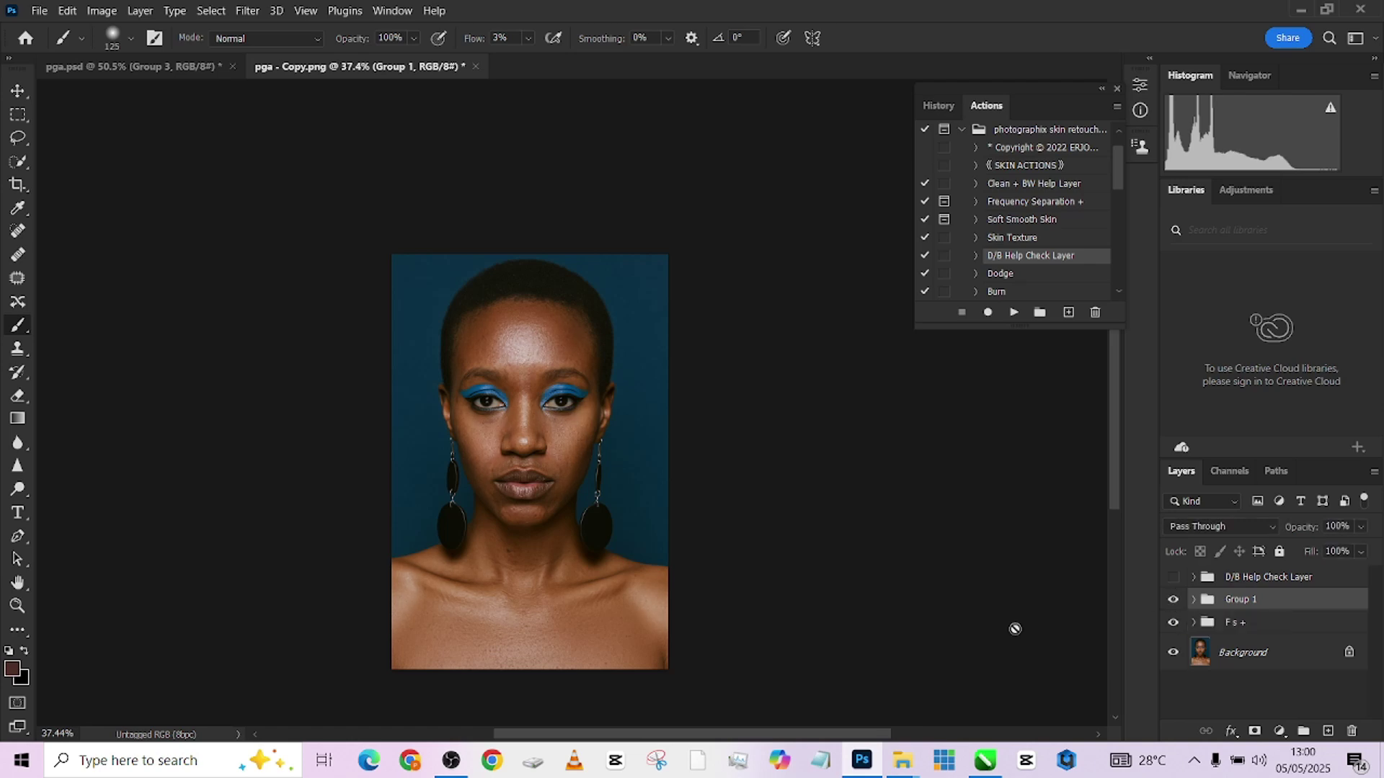
scroll(668, 505, up, 3)
scroll(409, 442, up, 6)
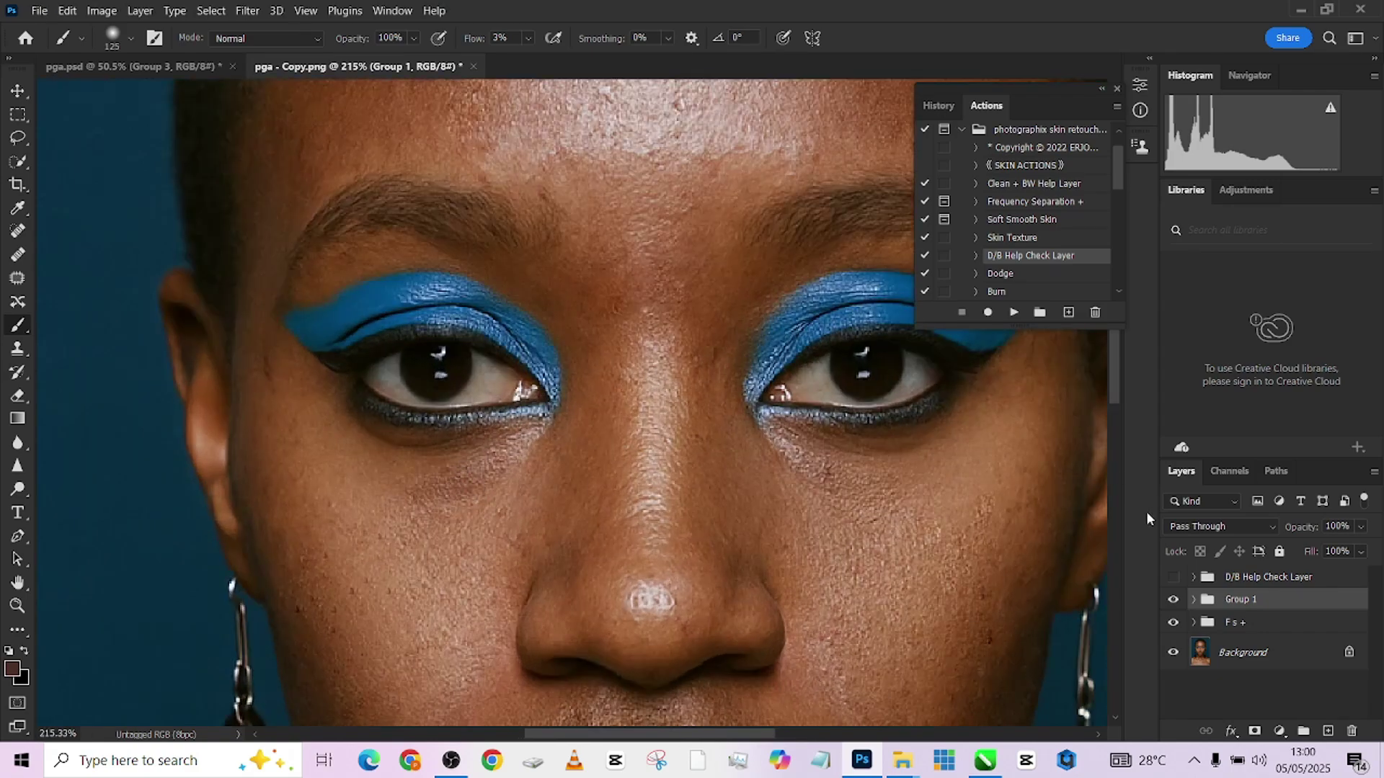
Step: Target the Dodge group's mask inside Group 1 with the brush and delete the D/B Help Check Layer
click(1194, 599)
click(1255, 666)
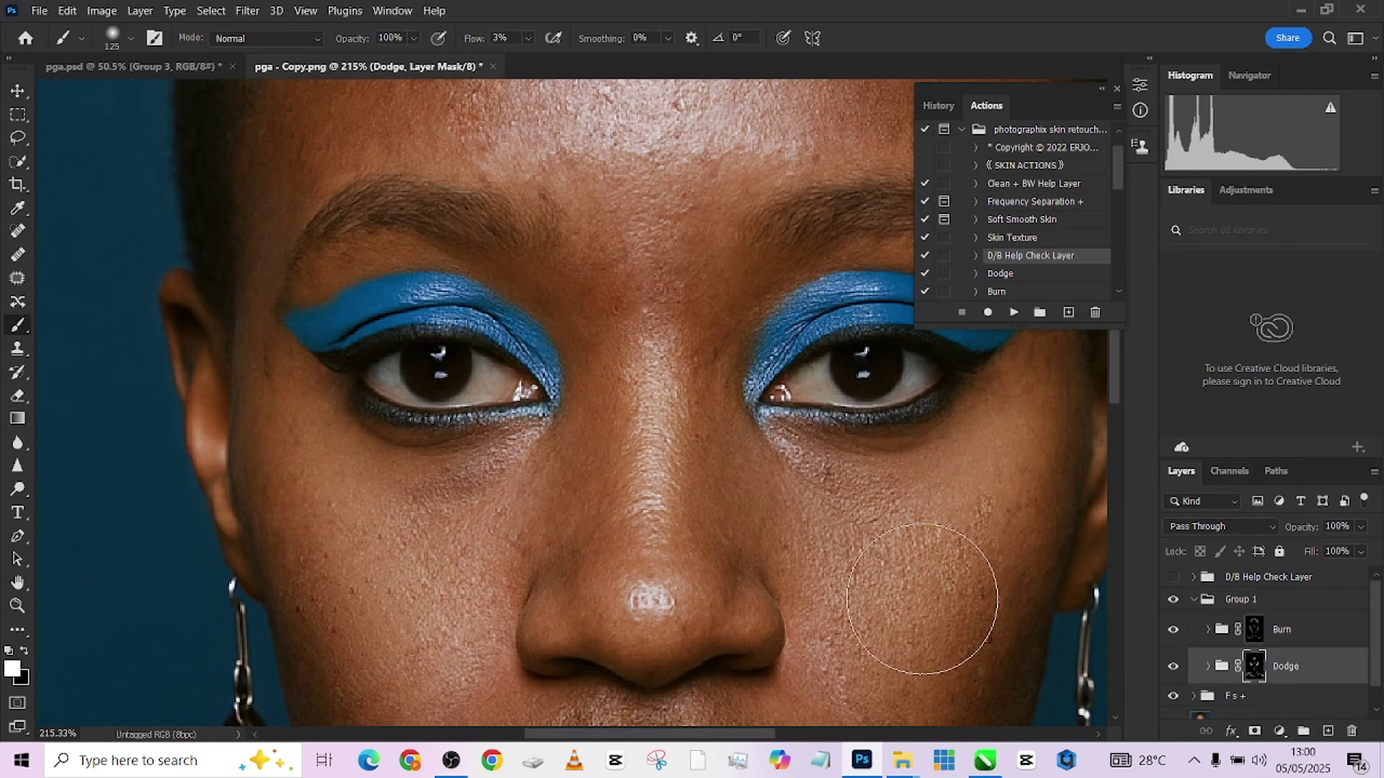
scroll(511, 486, down, 6)
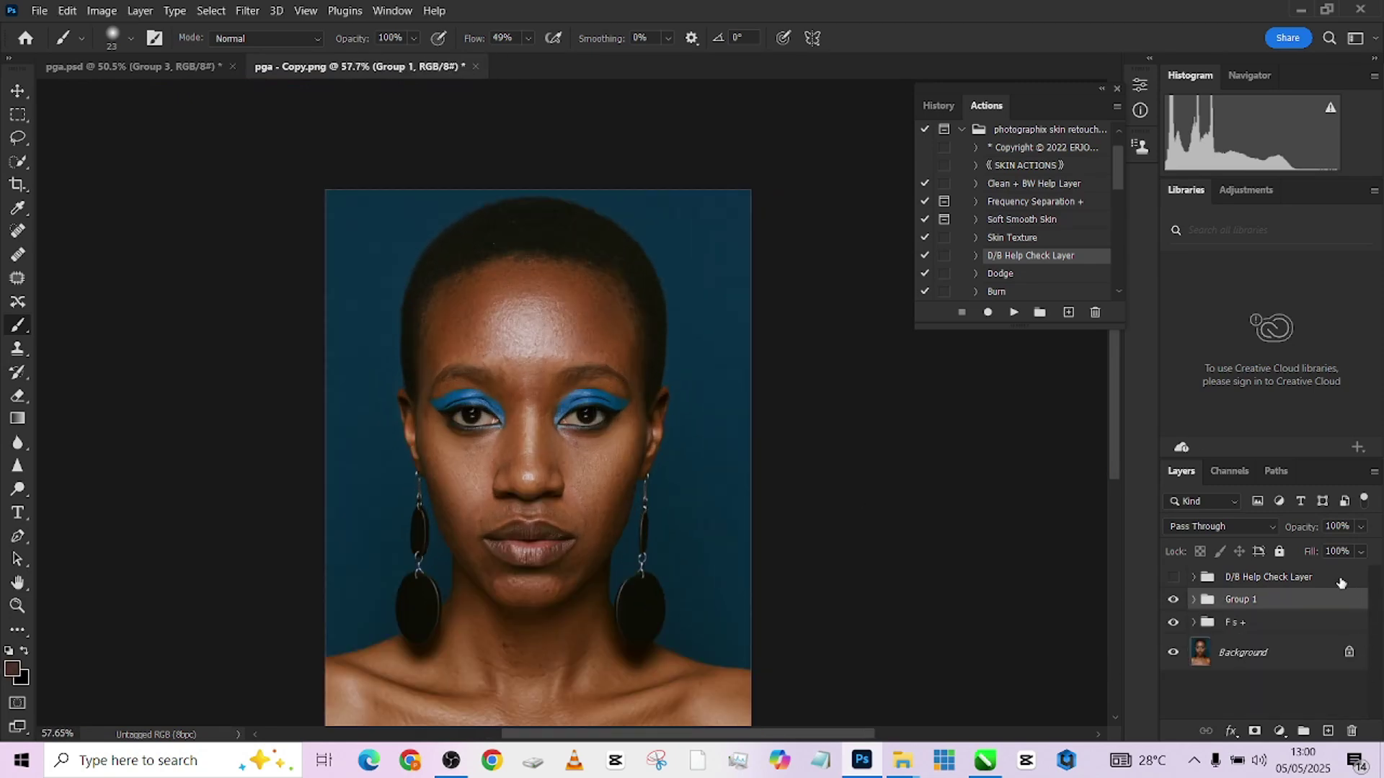
drag(1341, 583, 1351, 731)
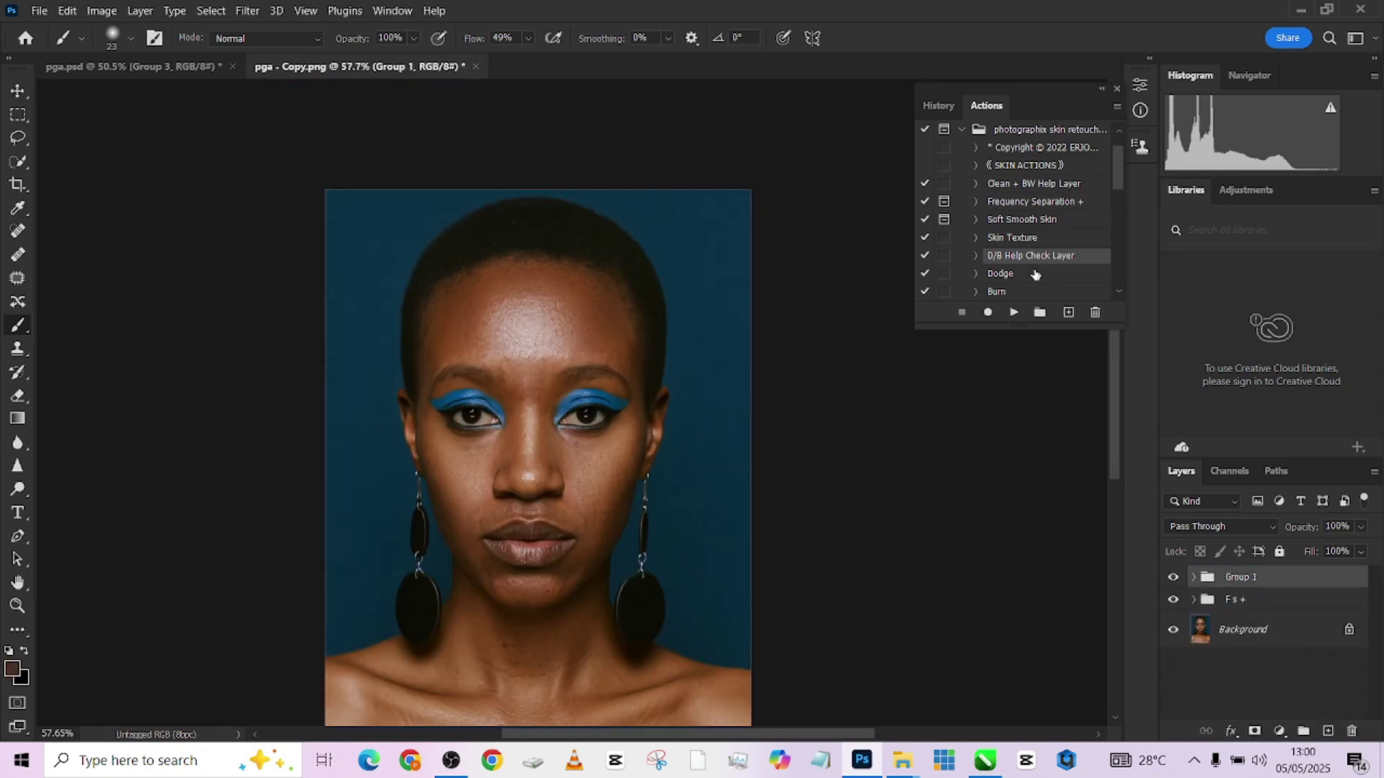
Step: Run the Eyes Plus - All in action from the makeup details set, accepting its Gaussian Blur radius
scroll(1035, 275, down, 4)
scroll(1033, 278, down, 2)
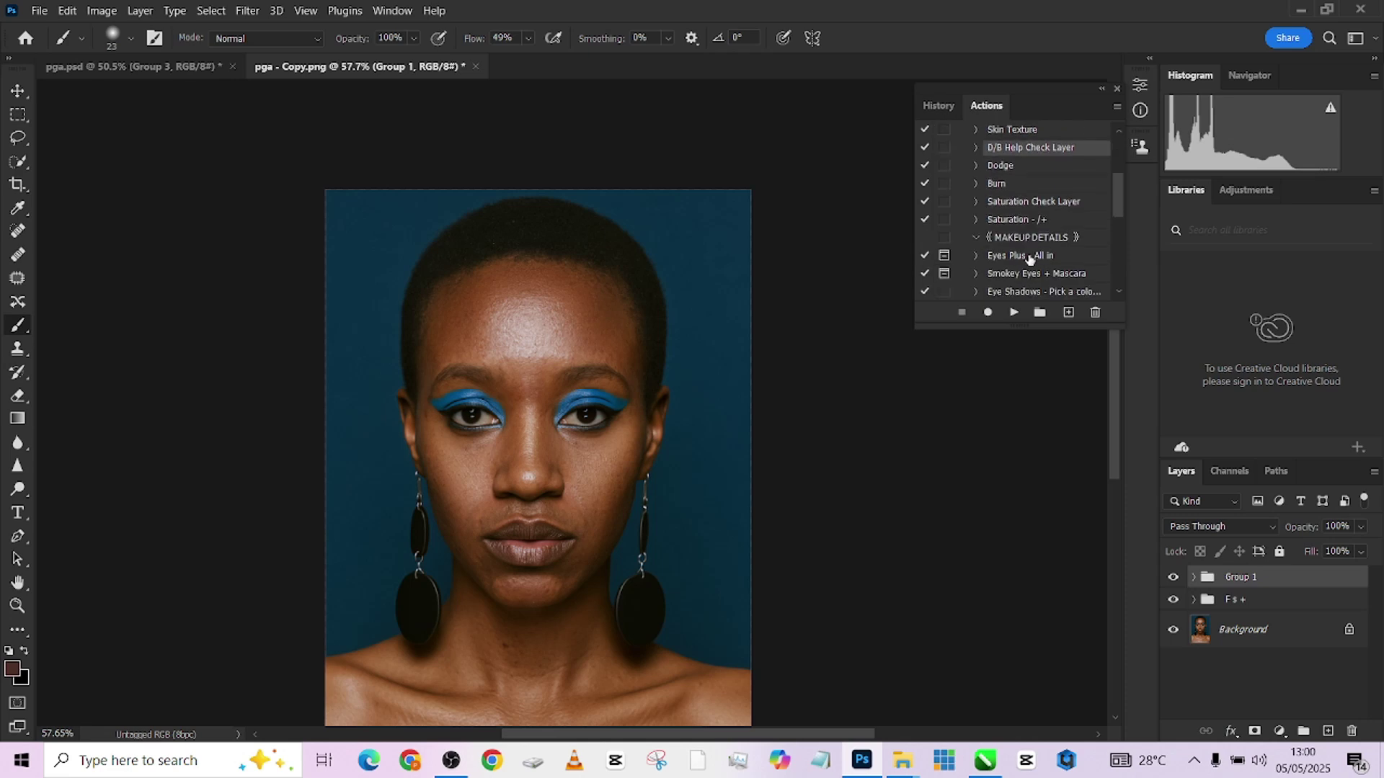
click(1029, 256)
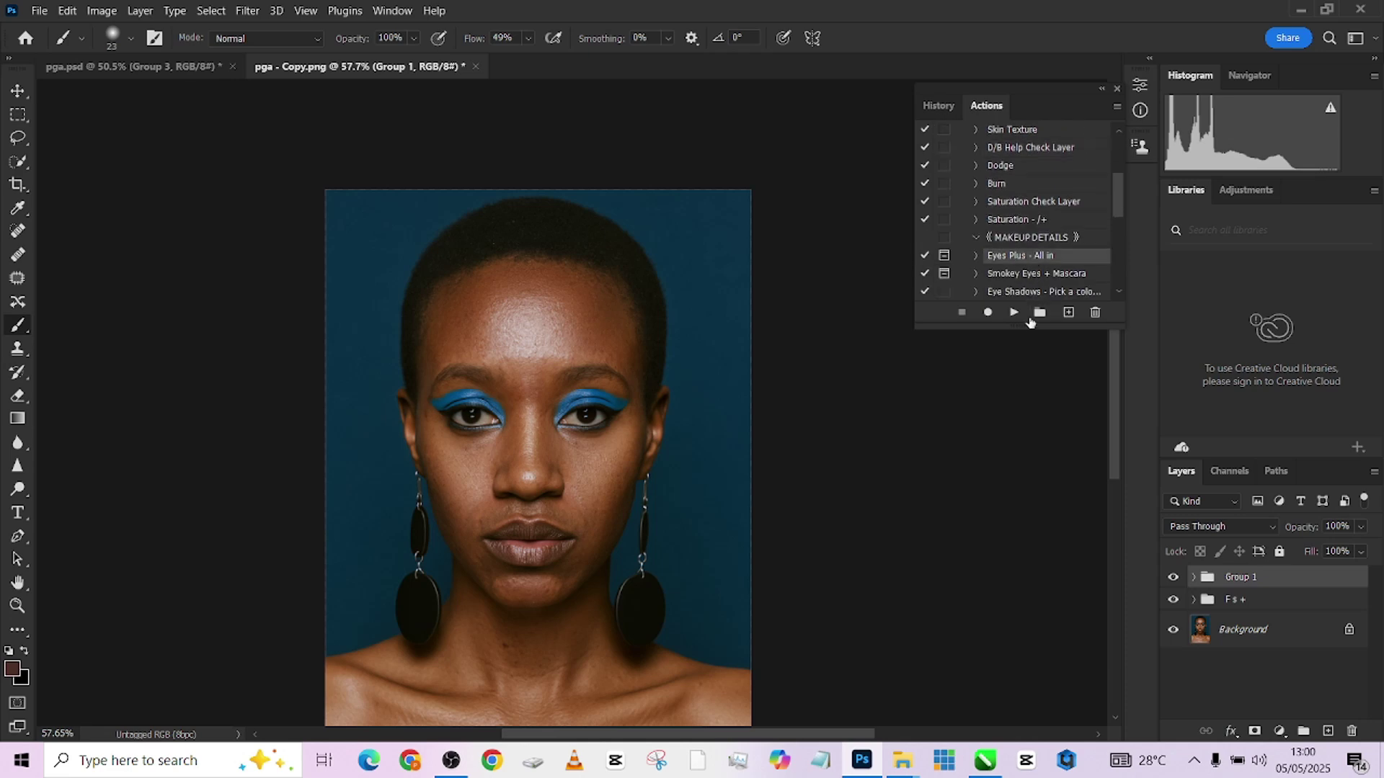
click(1014, 314)
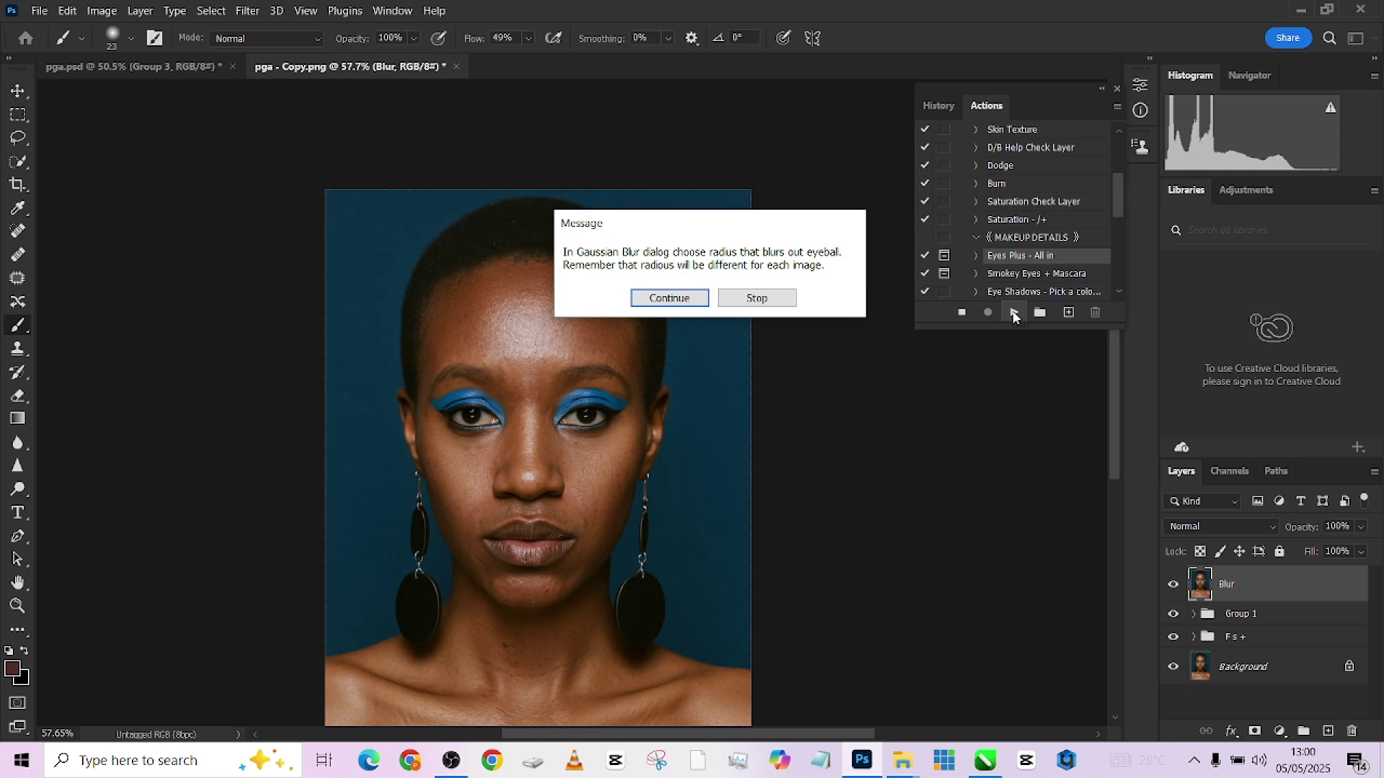
key(Return)
key(Return)
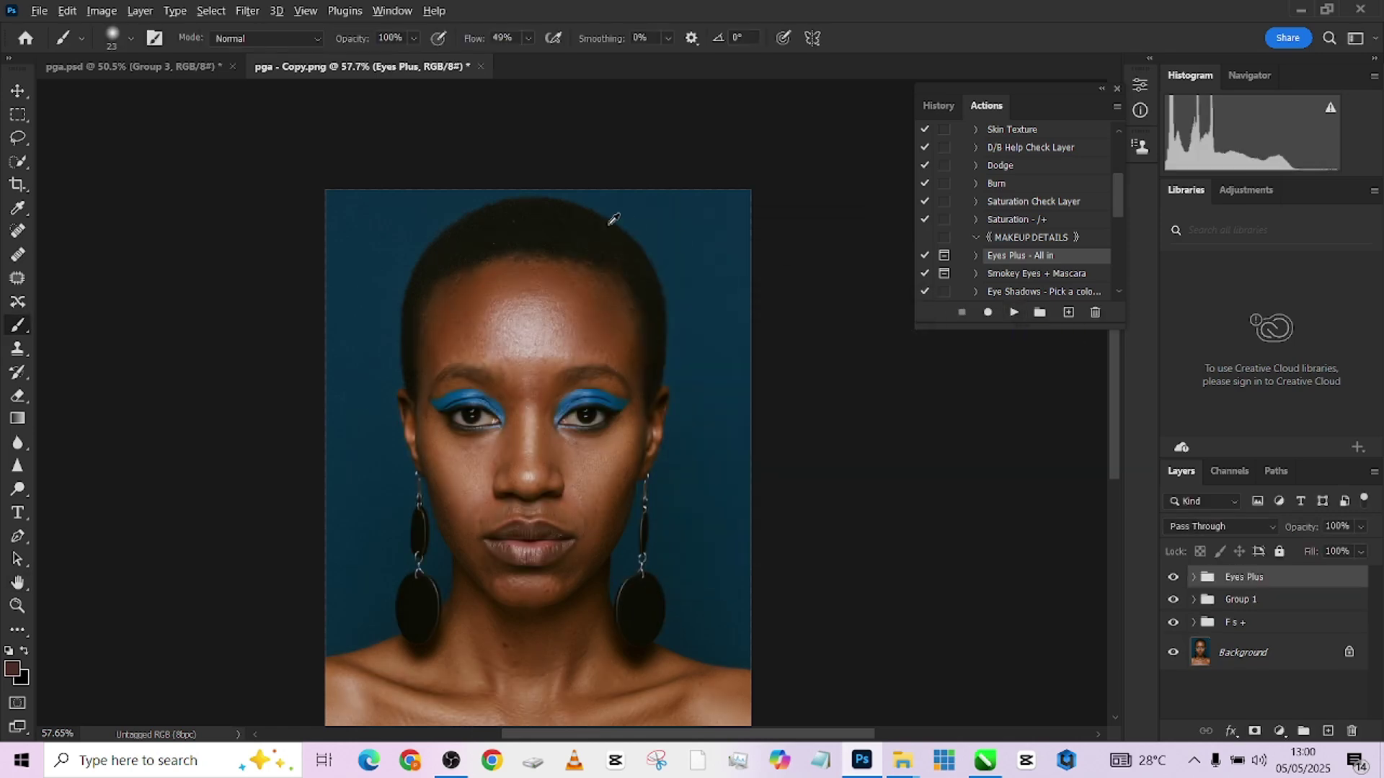
Step: Paint white on the Remove Veins mask over the white of the image-right eye, reducing the brush from 20 to 11 px
scroll(586, 358, up, 6)
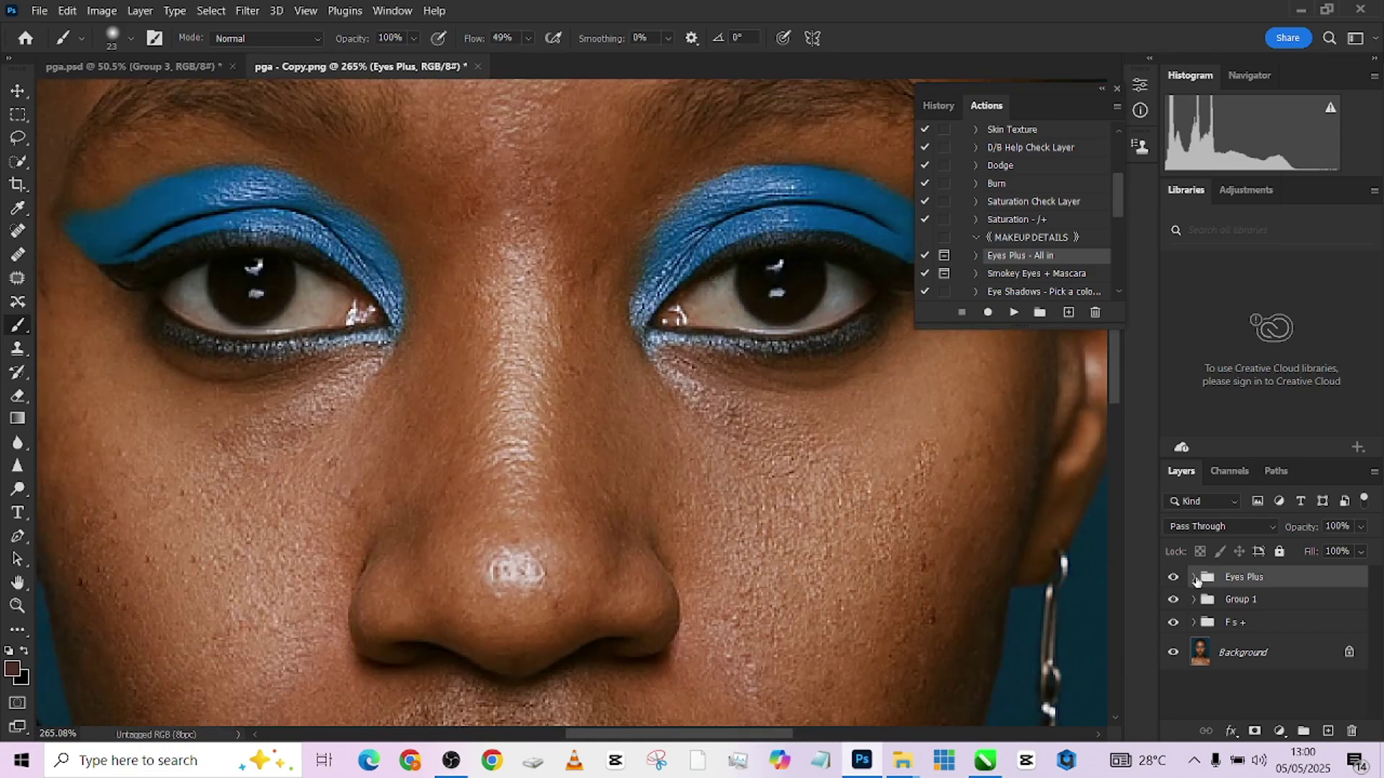
click(1194, 578)
click(1254, 609)
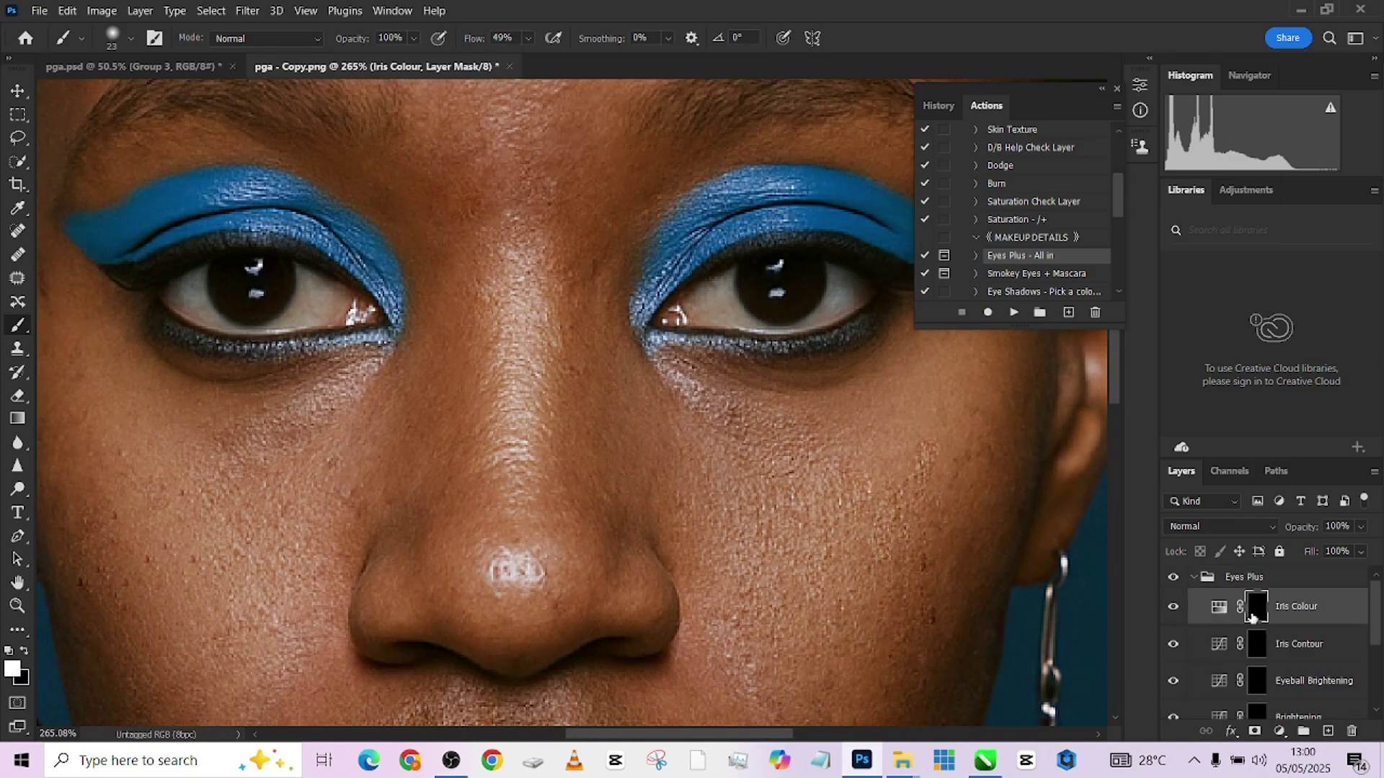
scroll(1272, 679, down, 2)
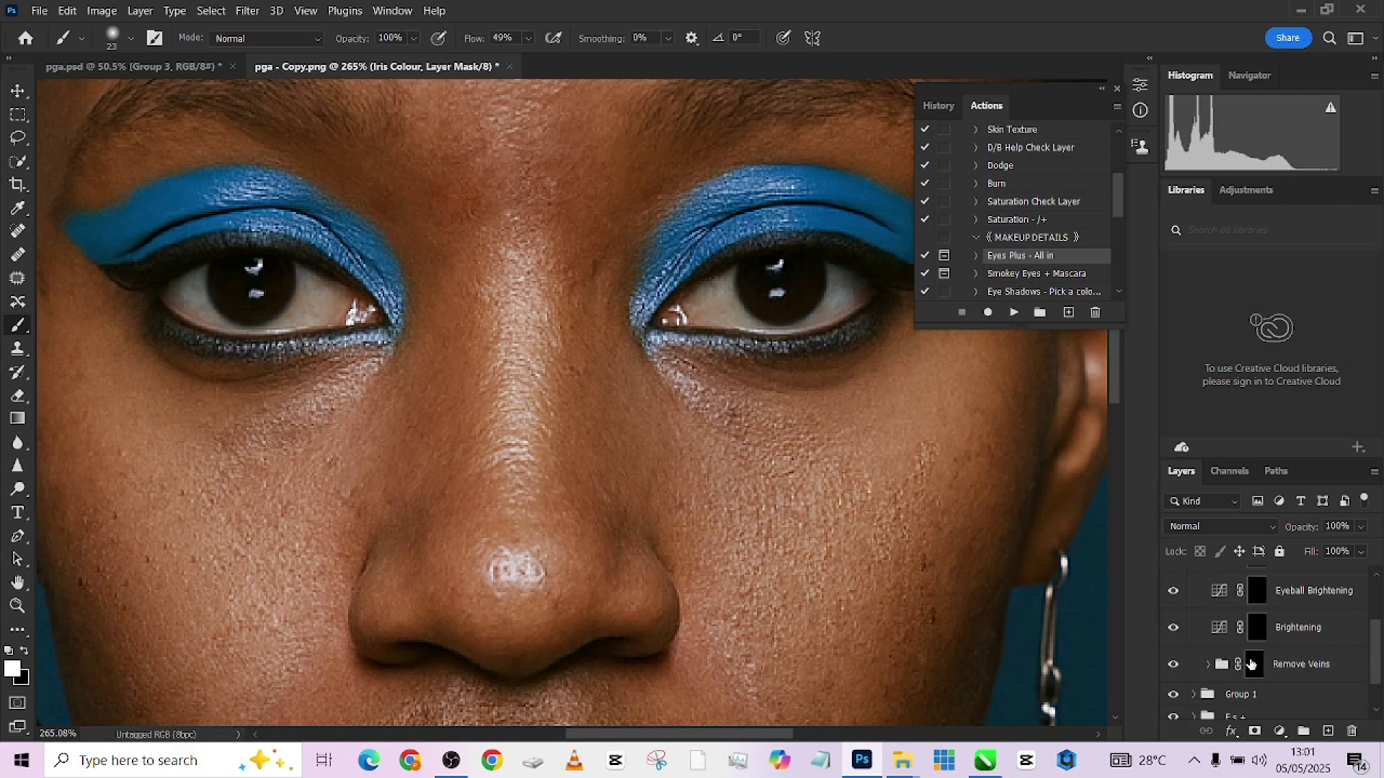
click(1253, 664)
scroll(735, 329, up, 1)
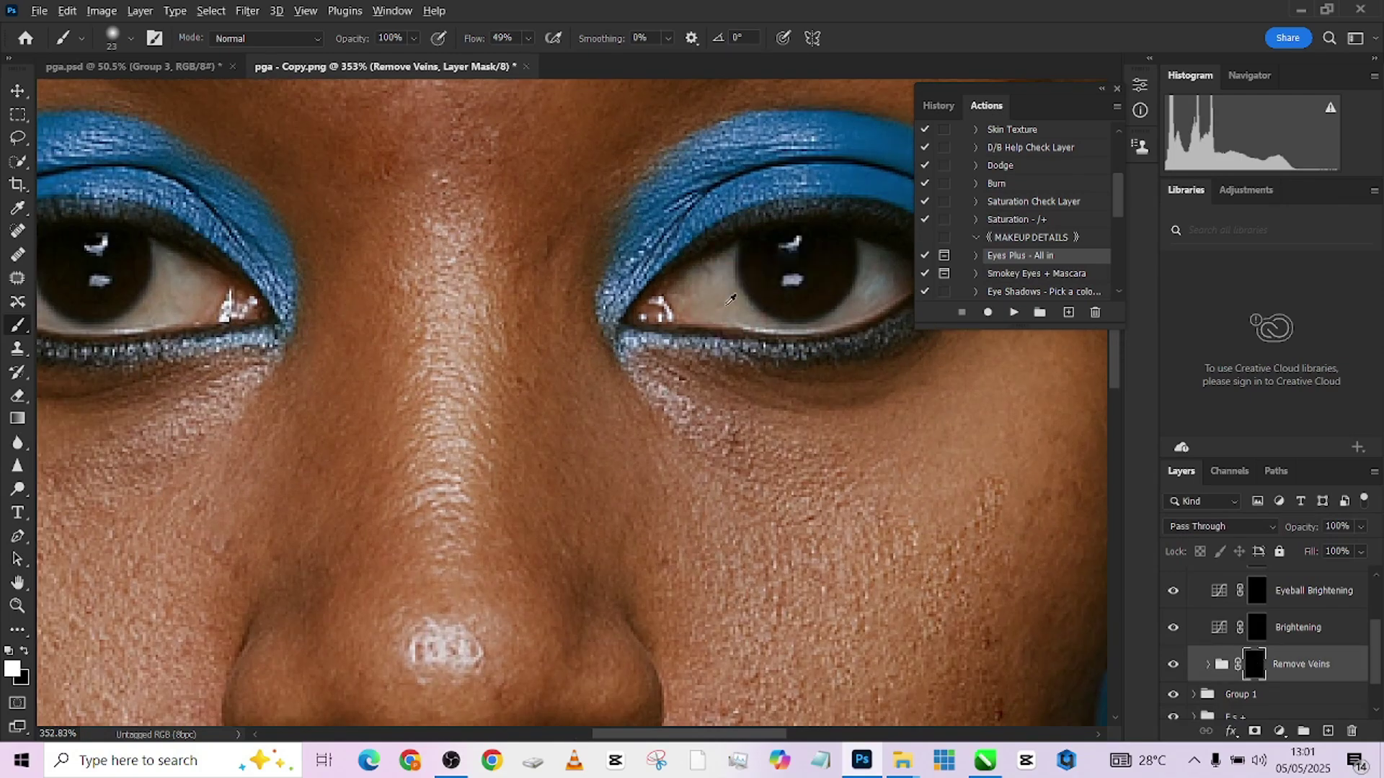
key(bracketleft)
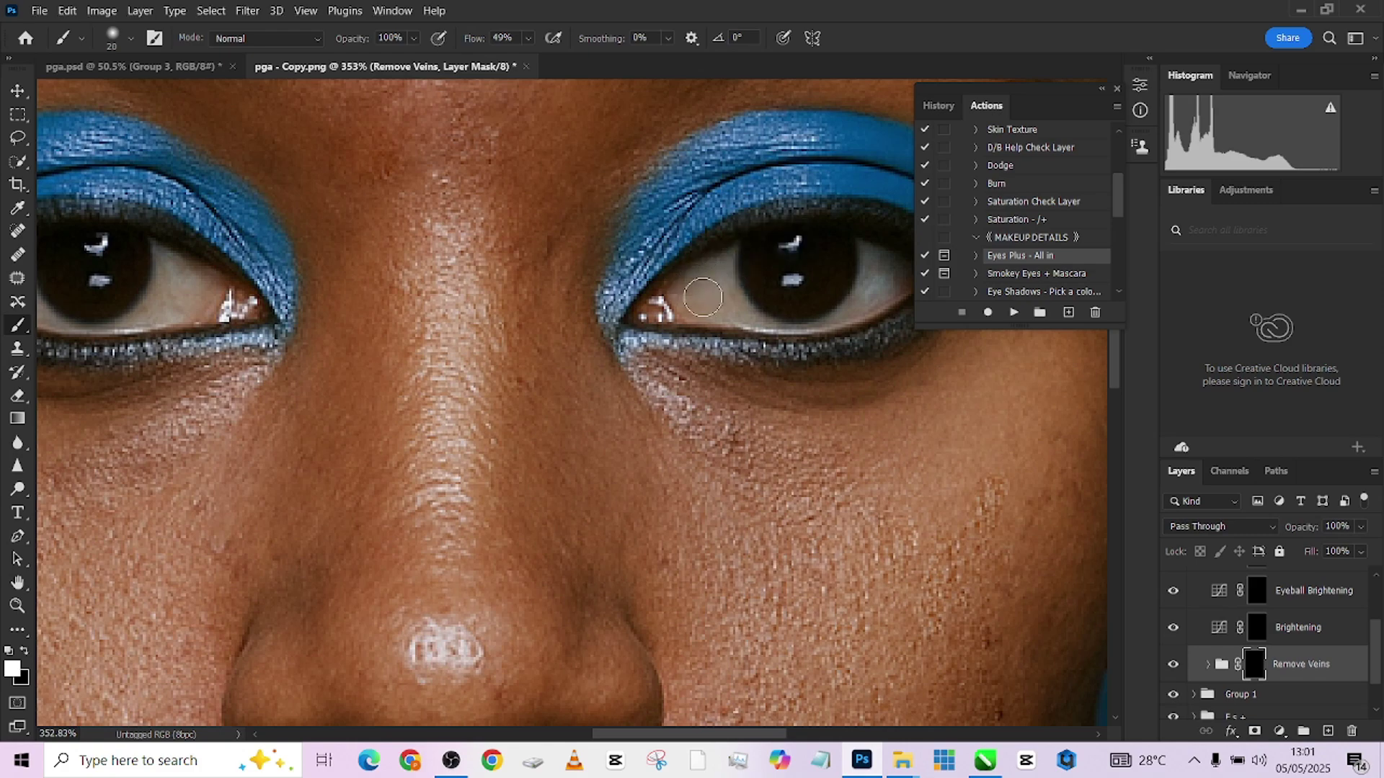
drag(807, 309, 656, 319)
key(bracketleft)
key(bracketleft)
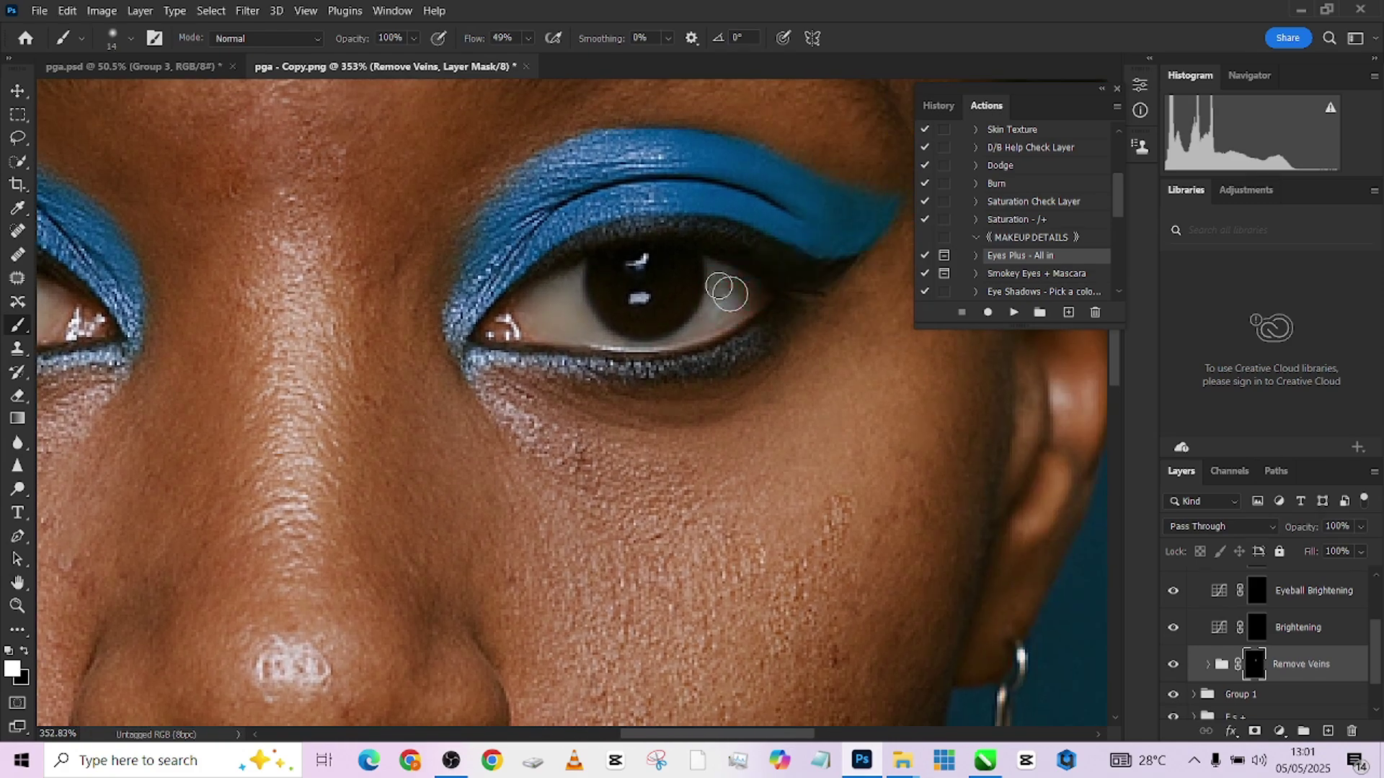
key(bracketleft)
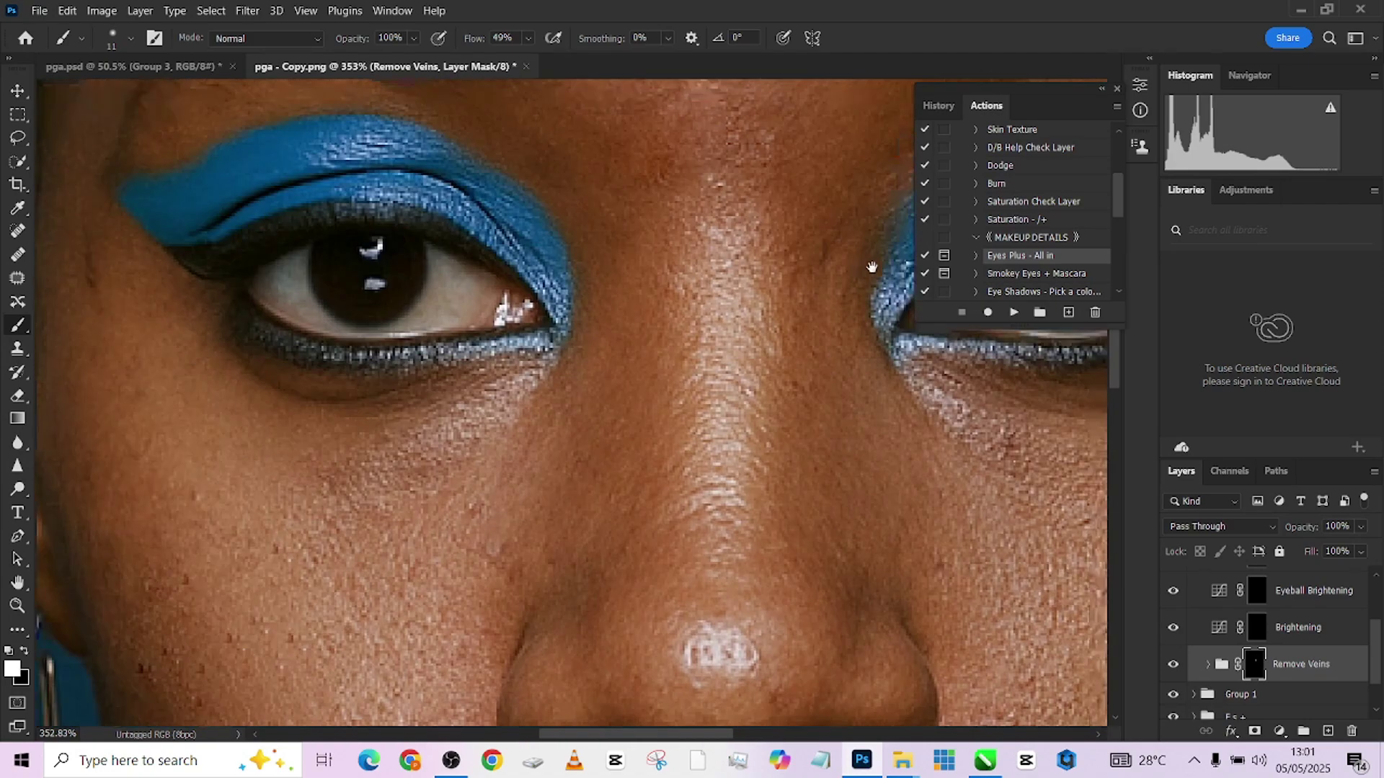
Step: Paint the white of the image-left eye on the Remove Veins mask with a 15 px brush
scroll(222, 309, left, 6)
key(bracketright)
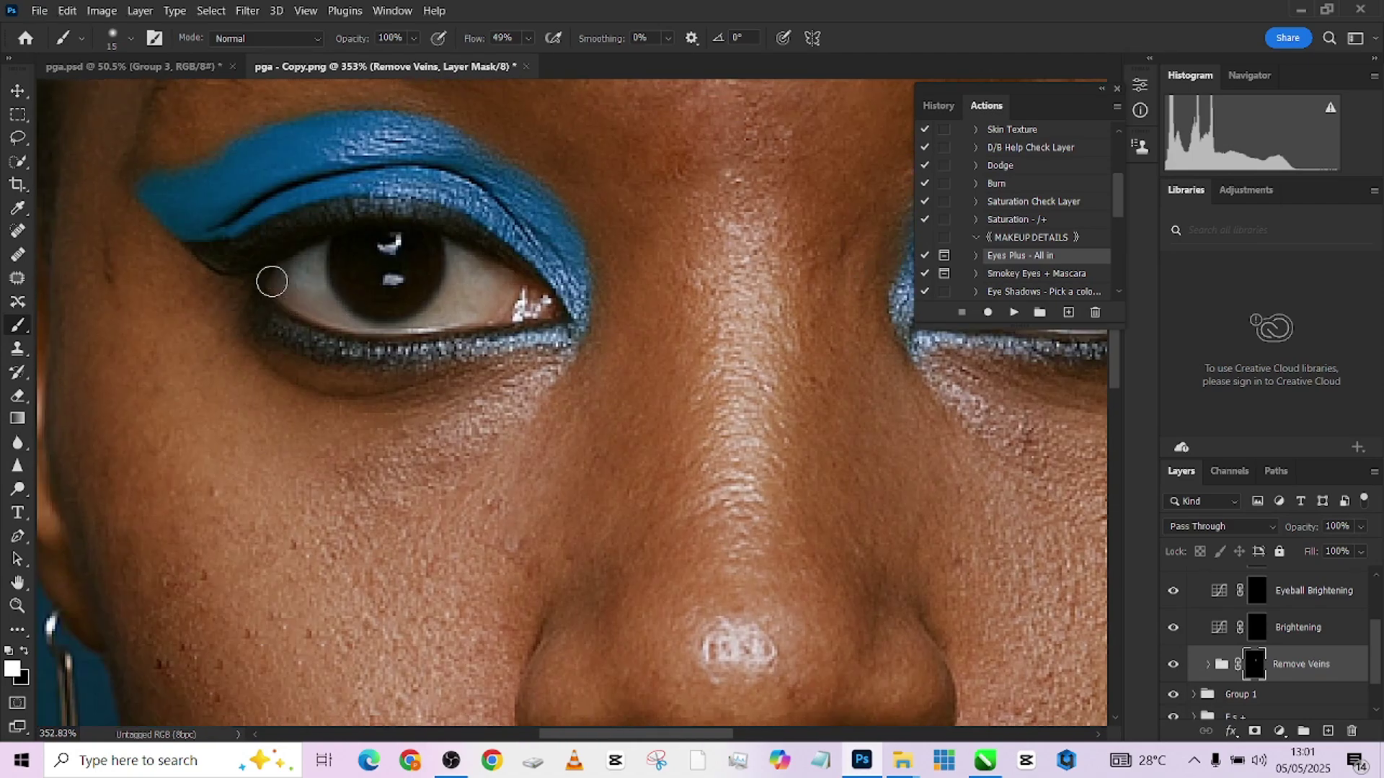
mouse_move(513, 289)
mouse_down()
mouse_move(457, 259)
mouse_move(446, 312)
mouse_move(485, 282)
mouse_move(391, 334)
mouse_up()
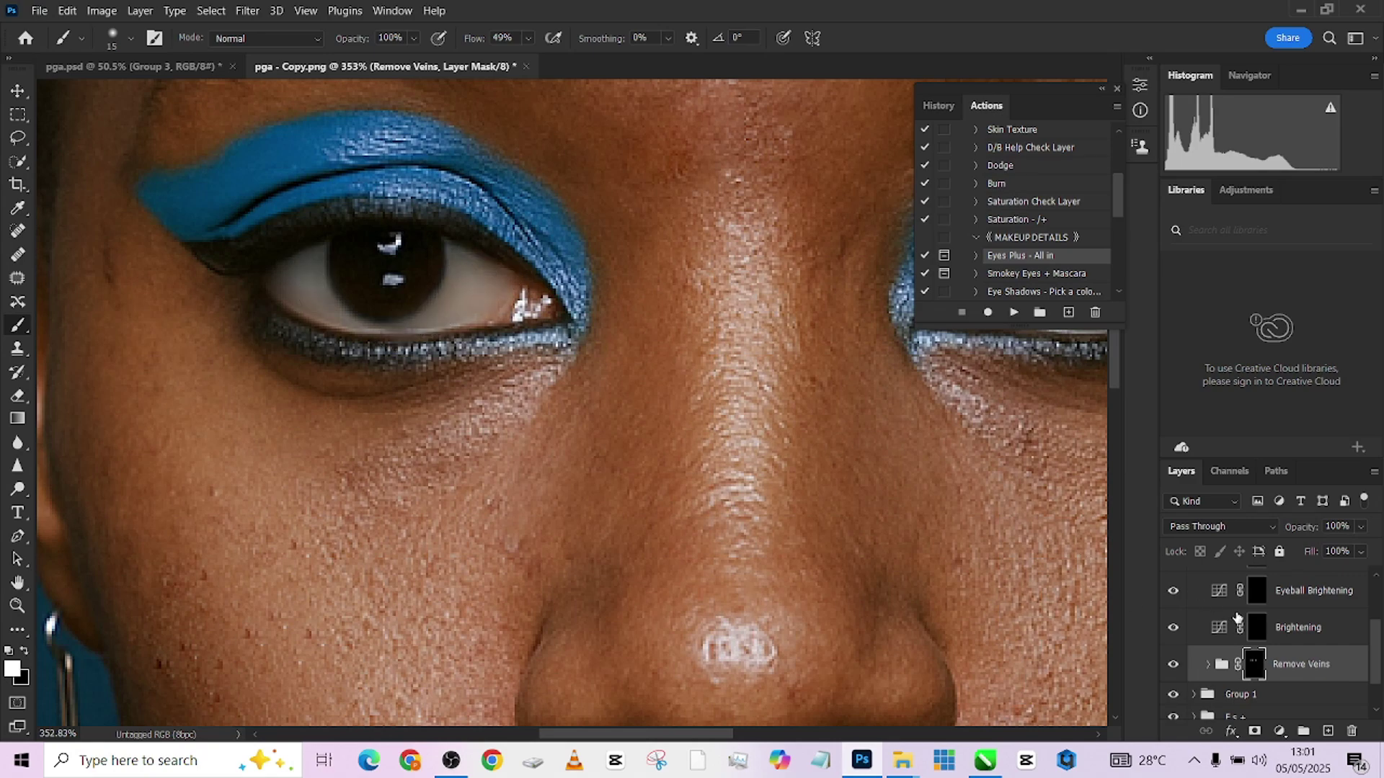
Step: Paint white on the Eyeball Brightening mask over the whites of both eyes with a 15 px brush
scroll(1237, 616, up, 2)
scroll(1269, 642, down, 1)
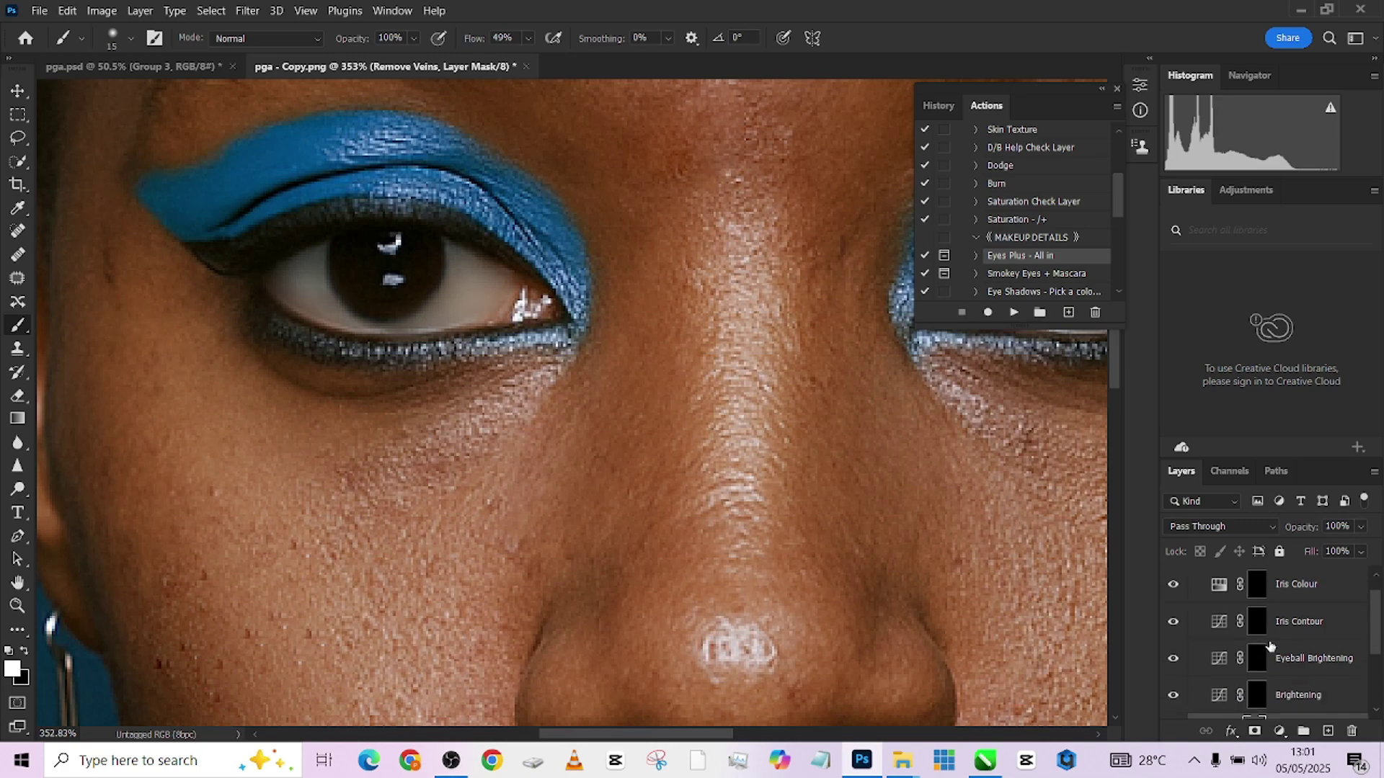
click(1258, 664)
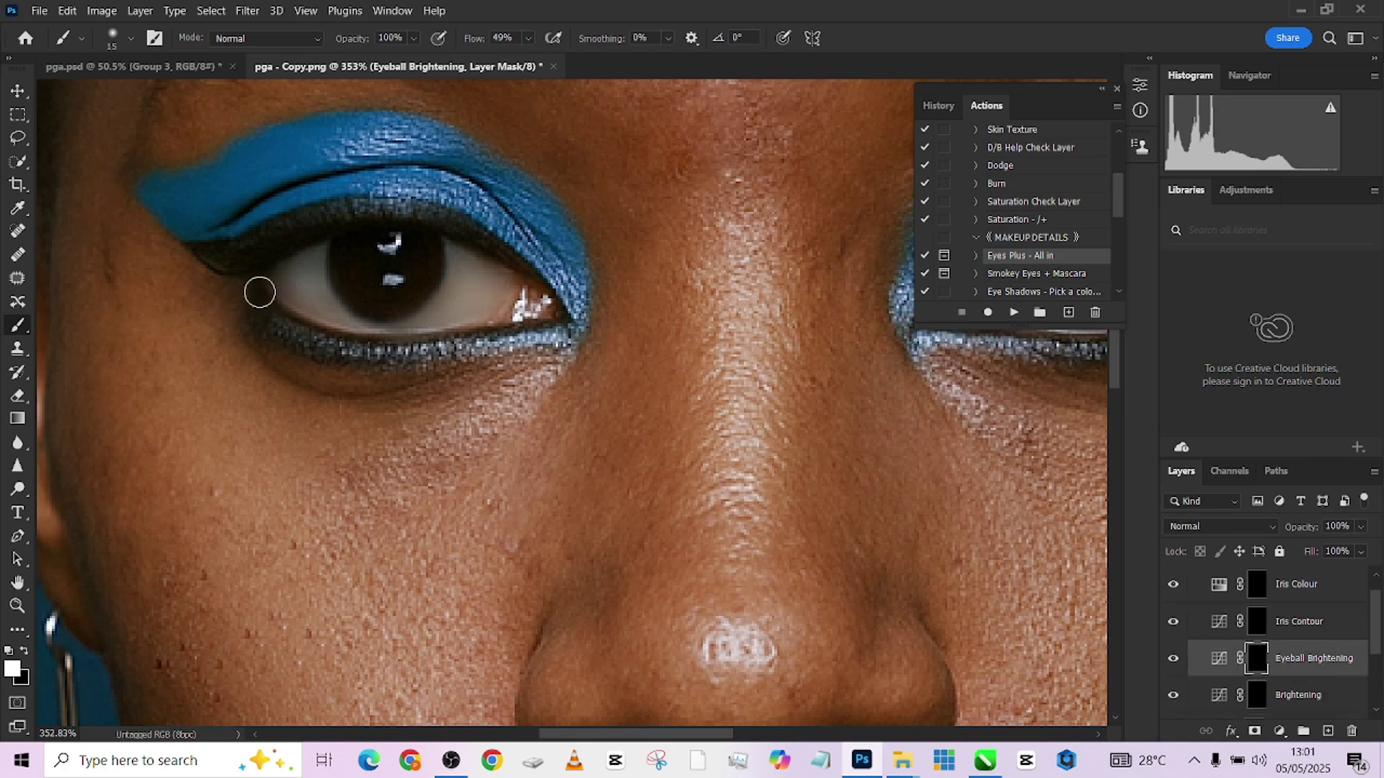
mouse_move(313, 286)
mouse_down()
mouse_move(283, 285)
mouse_move(332, 312)
mouse_move(390, 318)
mouse_move(460, 297)
mouse_up()
scroll(460, 297, down, 5)
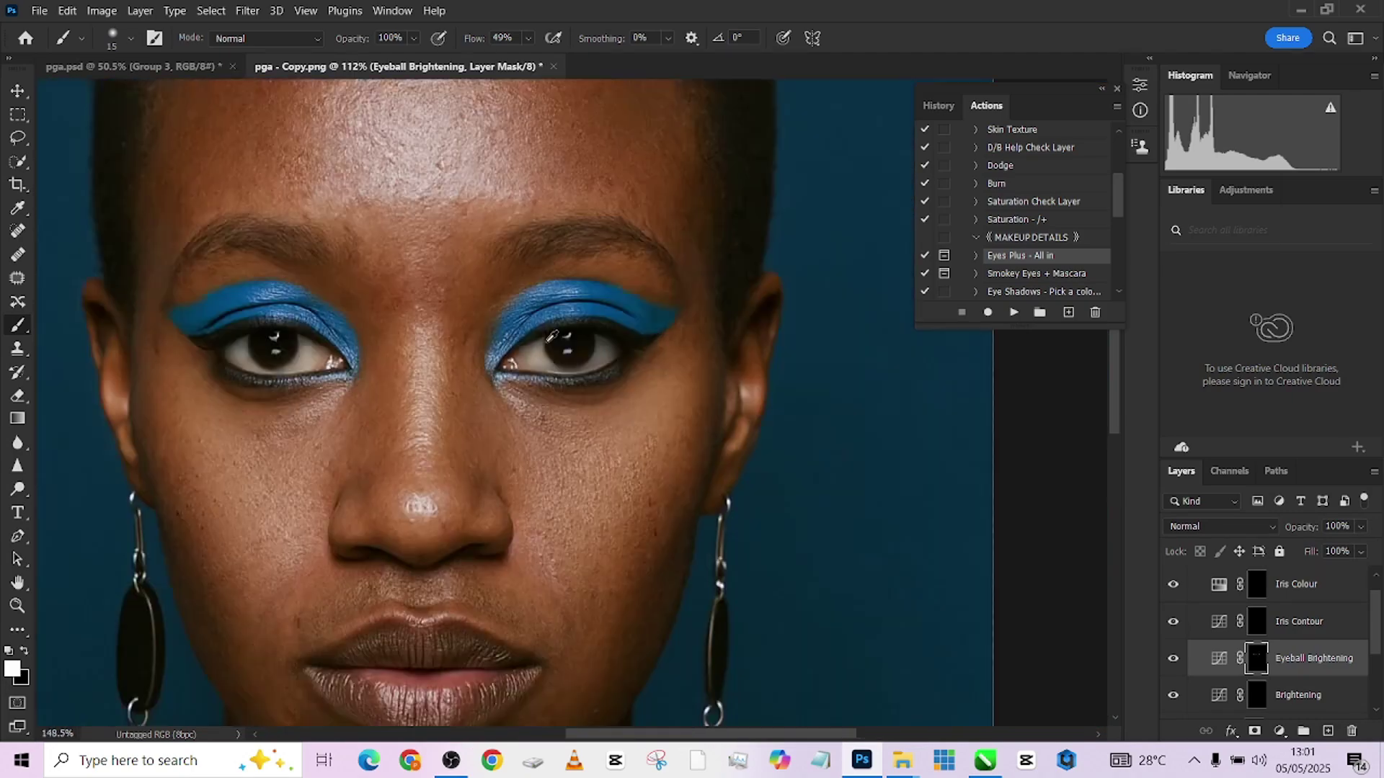
Step: Paint white on the Iris Colour mask over the white of the image-right eye with small brushes of 8 to 13 px
click(1258, 585)
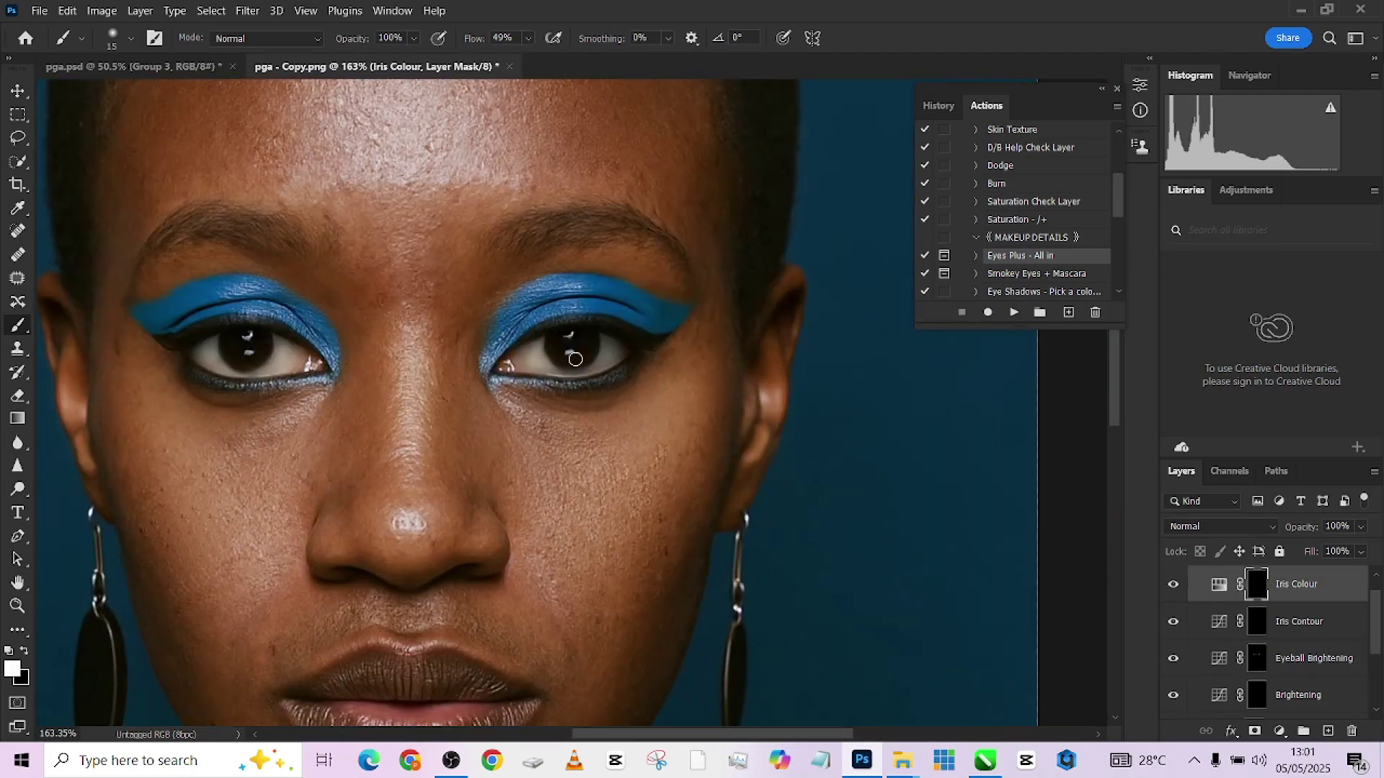
scroll(492, 291, up, 5)
alt+right_click(618, 448)
alt+right_click(604, 448)
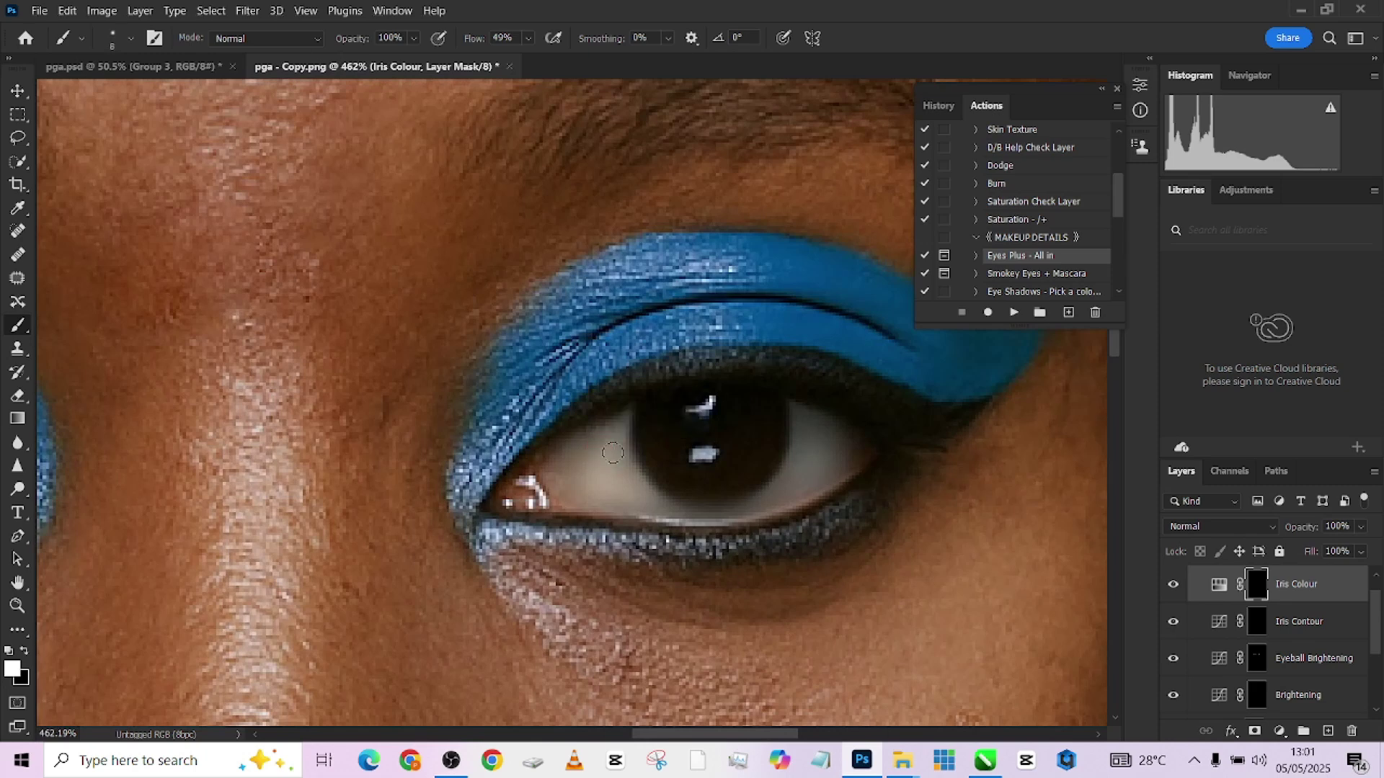
mouse_move(615, 435)
mouse_down()
mouse_move(625, 490)
mouse_move(579, 481)
mouse_move(616, 441)
mouse_move(575, 490)
mouse_up()
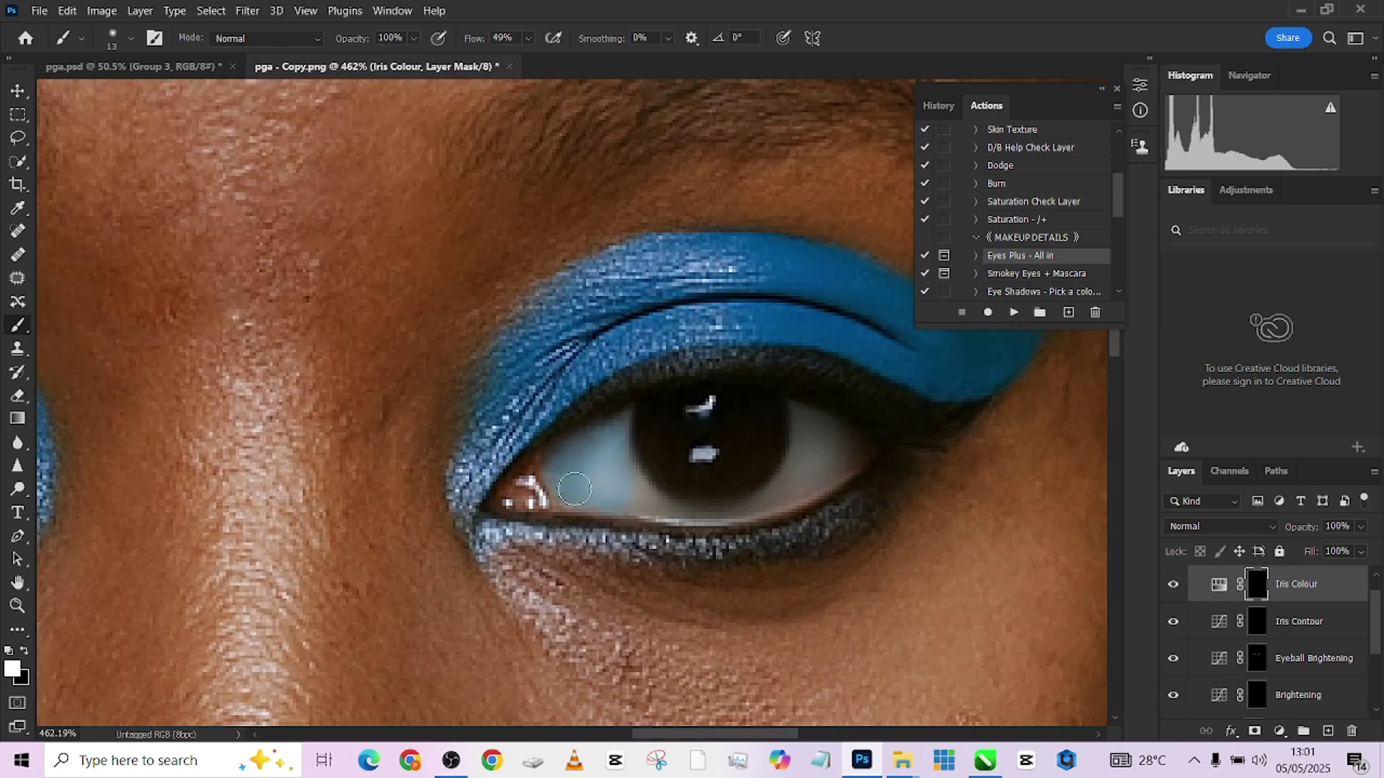
alt+right_click(814, 483)
Step: Paint the white of the image-left eye on the Iris Colour mask with an 8 px brush
scroll(680, 503, down, 3)
scroll(381, 355, up, 3)
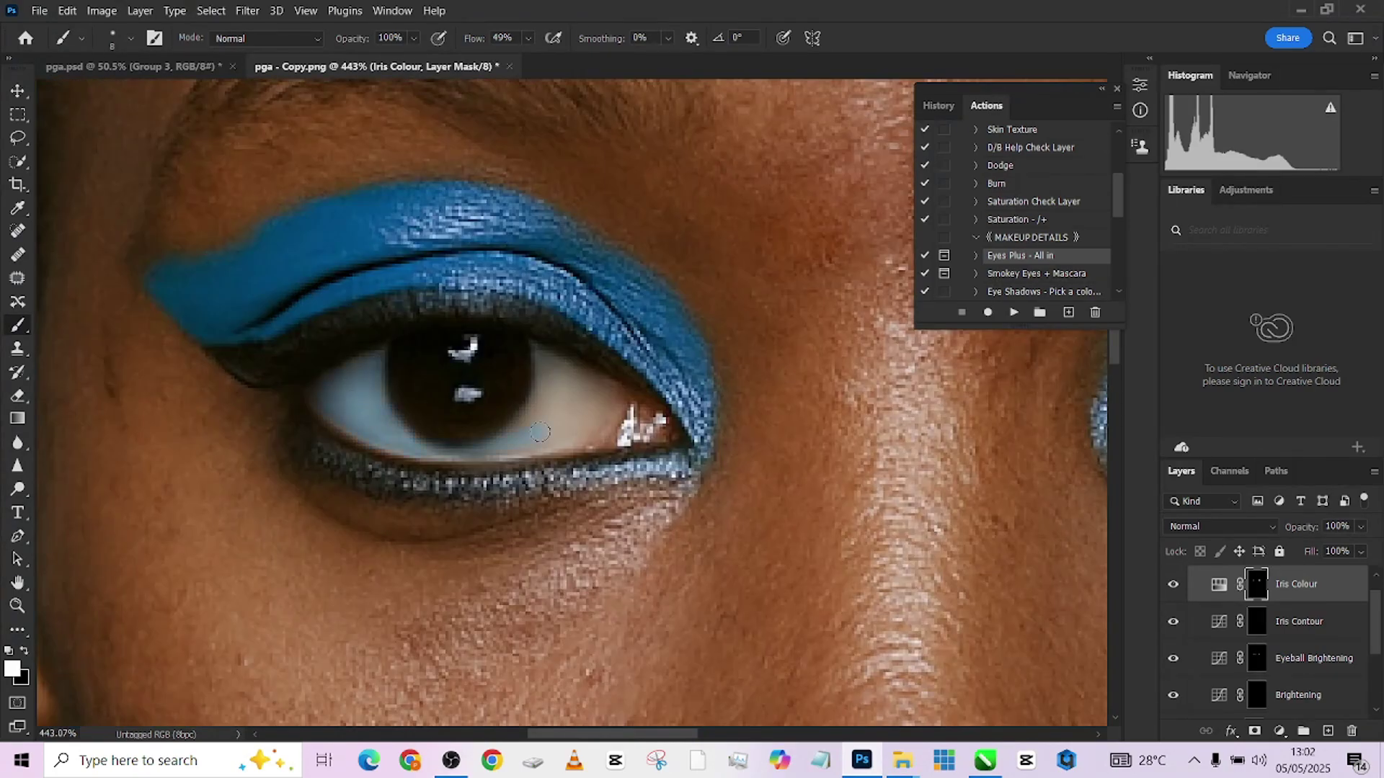
drag(540, 432, 573, 394)
scroll(518, 430, down, 6)
scroll(513, 289, up, 3)
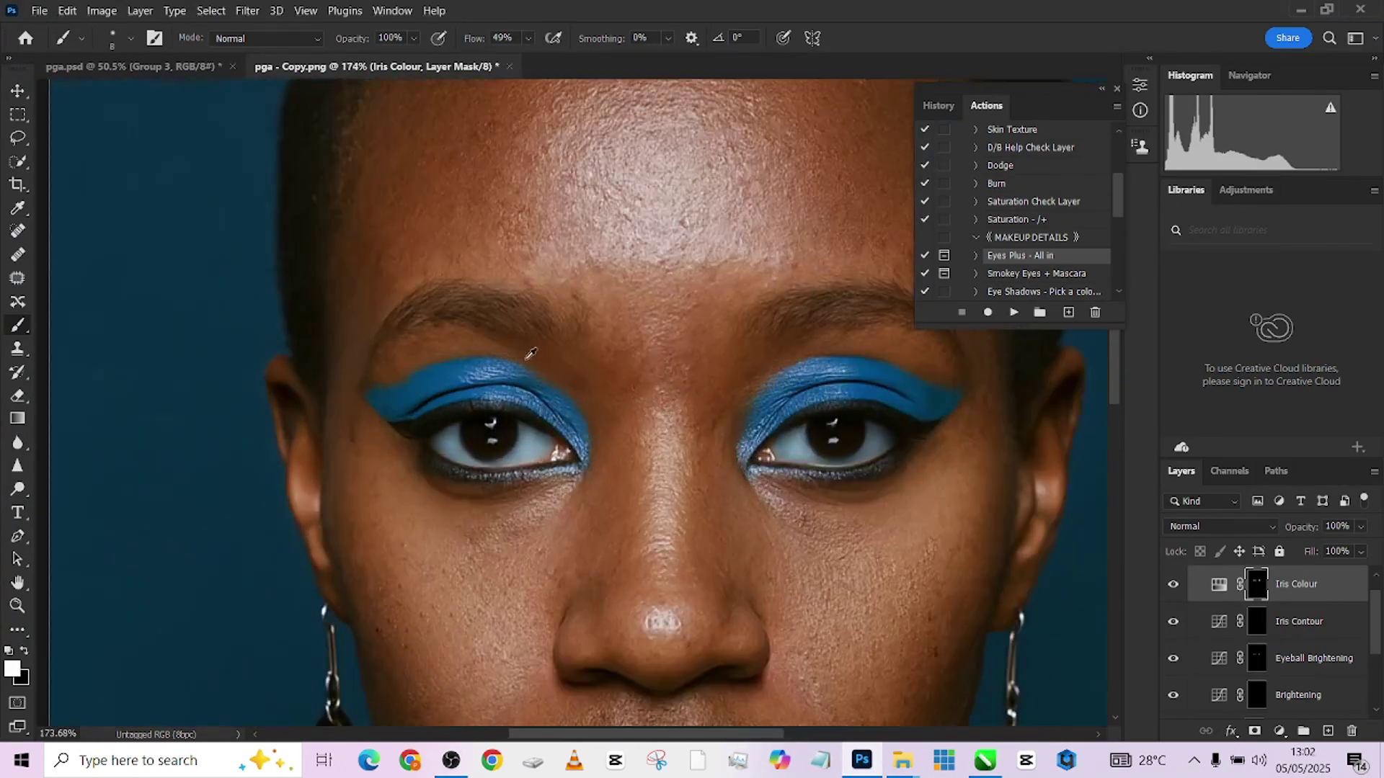
Step: Set the Iris Colour adjustment's lightness to +13 and saturation to 0 to neutralise the blue tint
scroll(513, 268, down, 1)
scroll(513, 268, down, 3)
scroll(515, 274, up, 5)
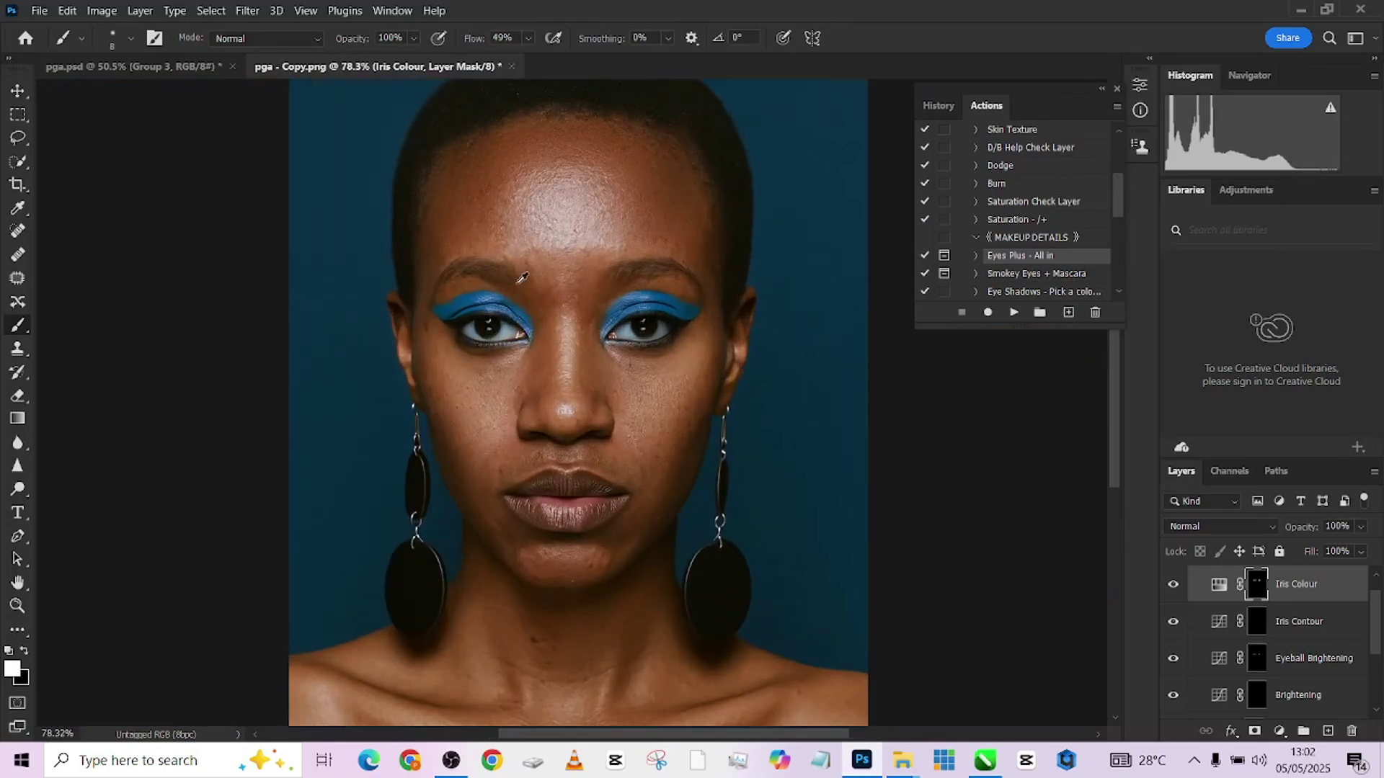
double_click(1216, 585)
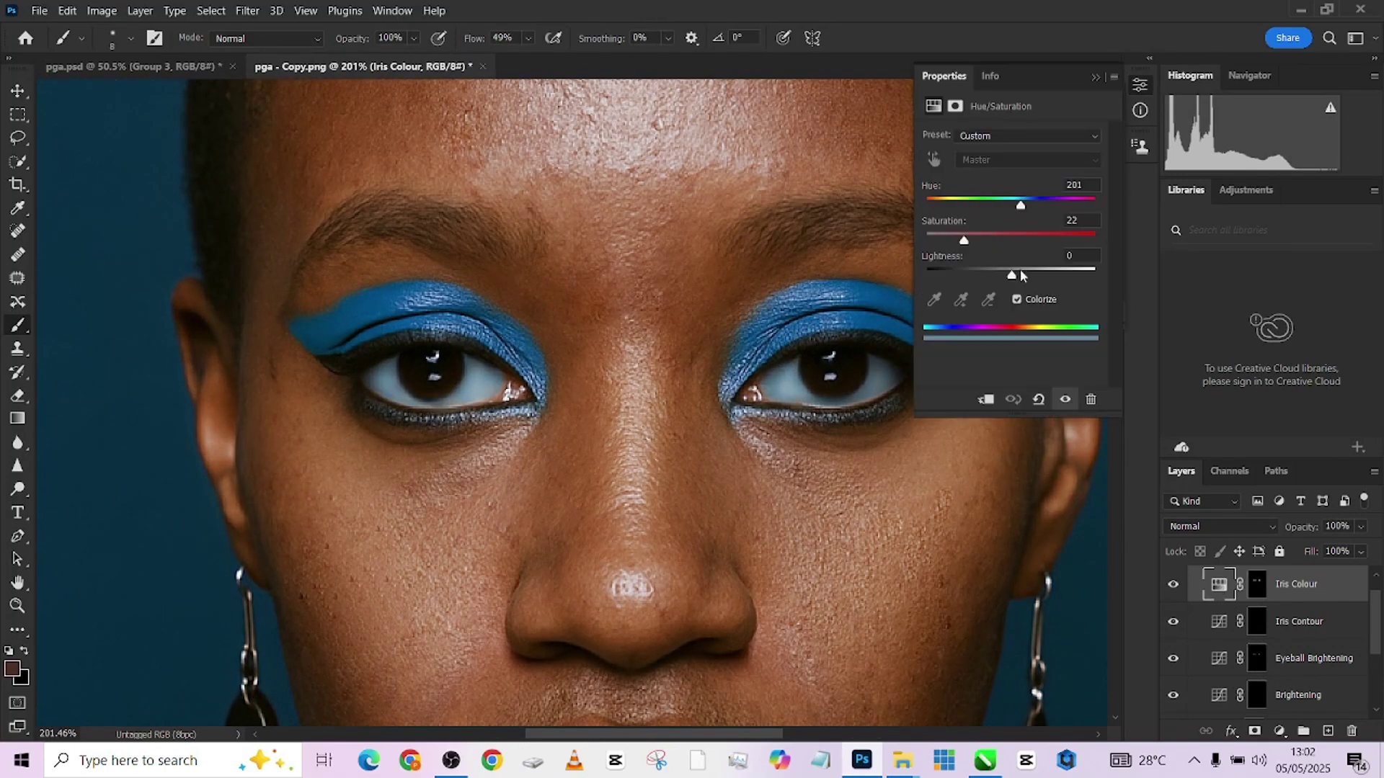
drag(1020, 273, 1024, 273)
drag(949, 237, 938, 239)
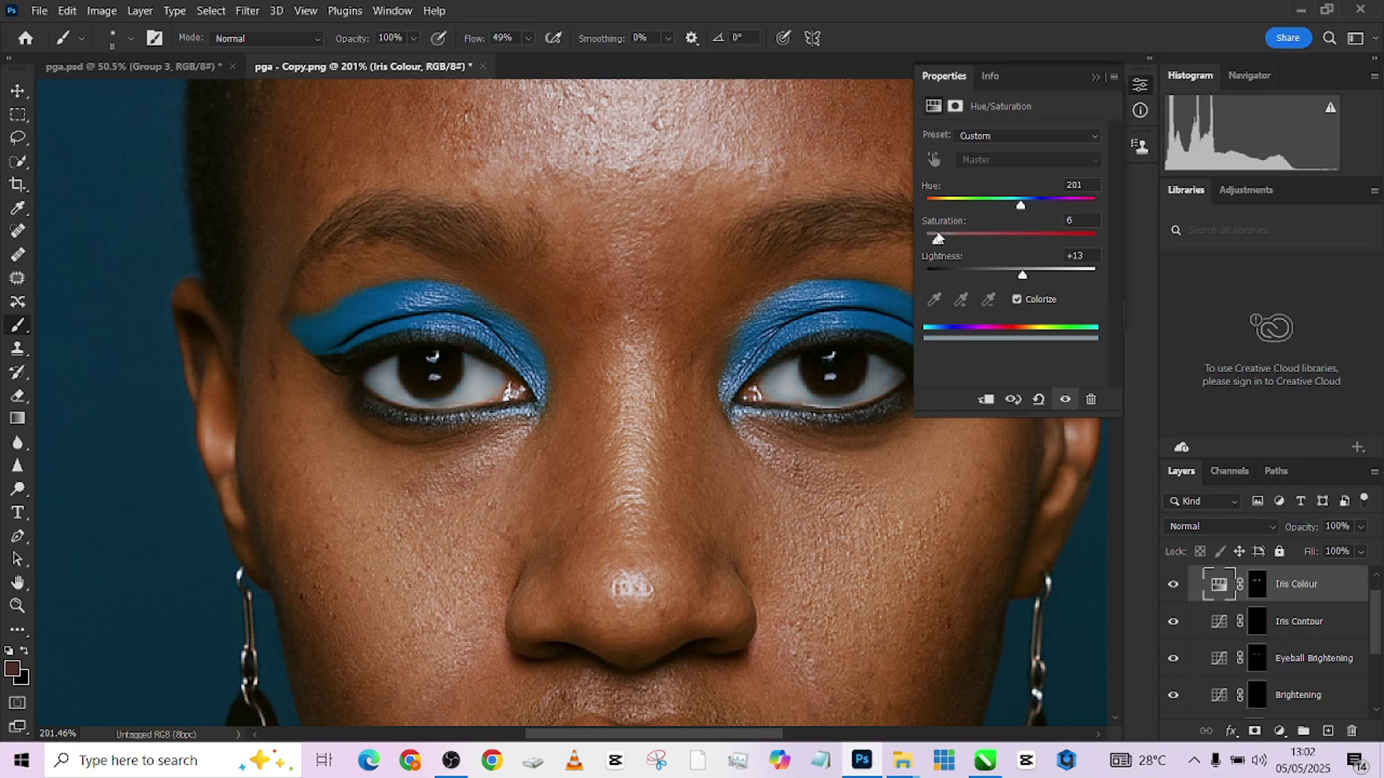
key(ctrl+0)
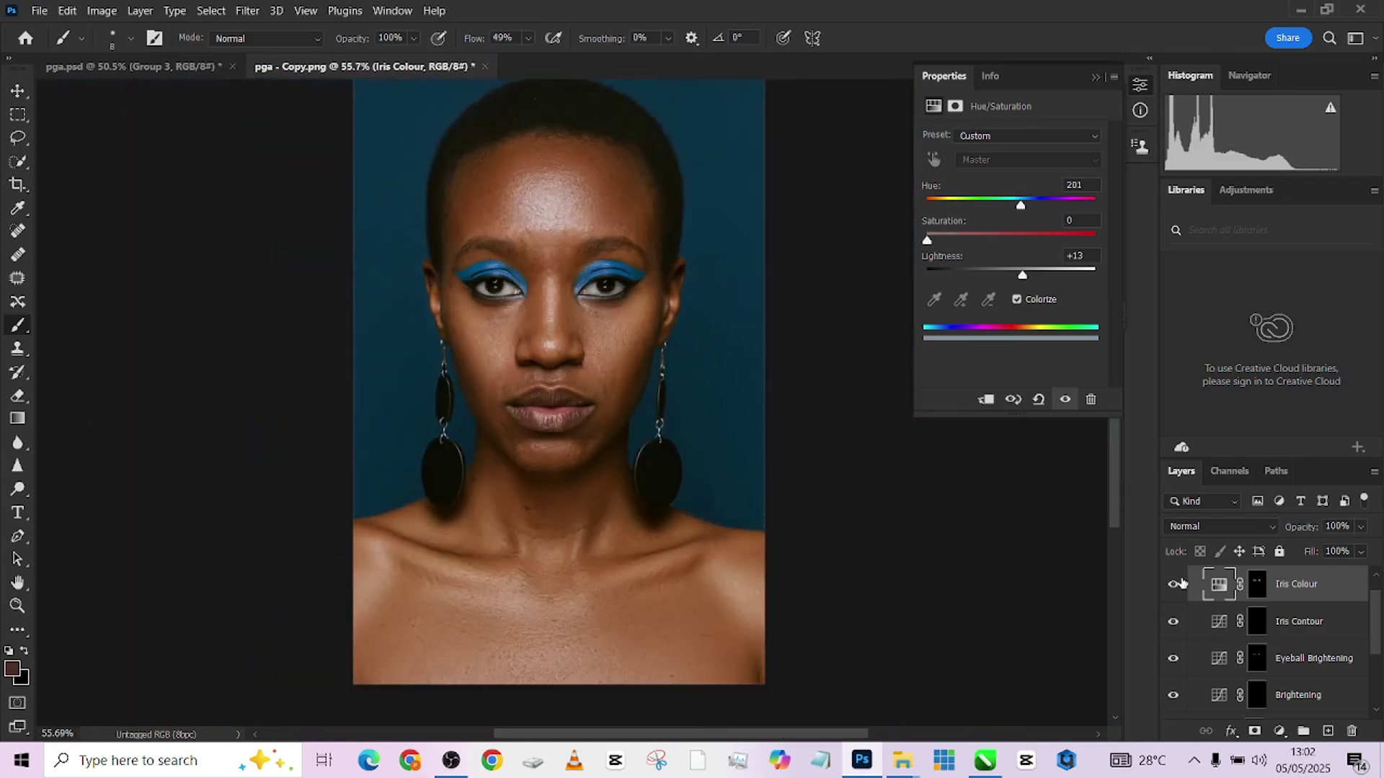
Step: Toggle the Eyes Plus group's visibility to compare before and after, and collapse the group
scroll(1182, 595, up, 1)
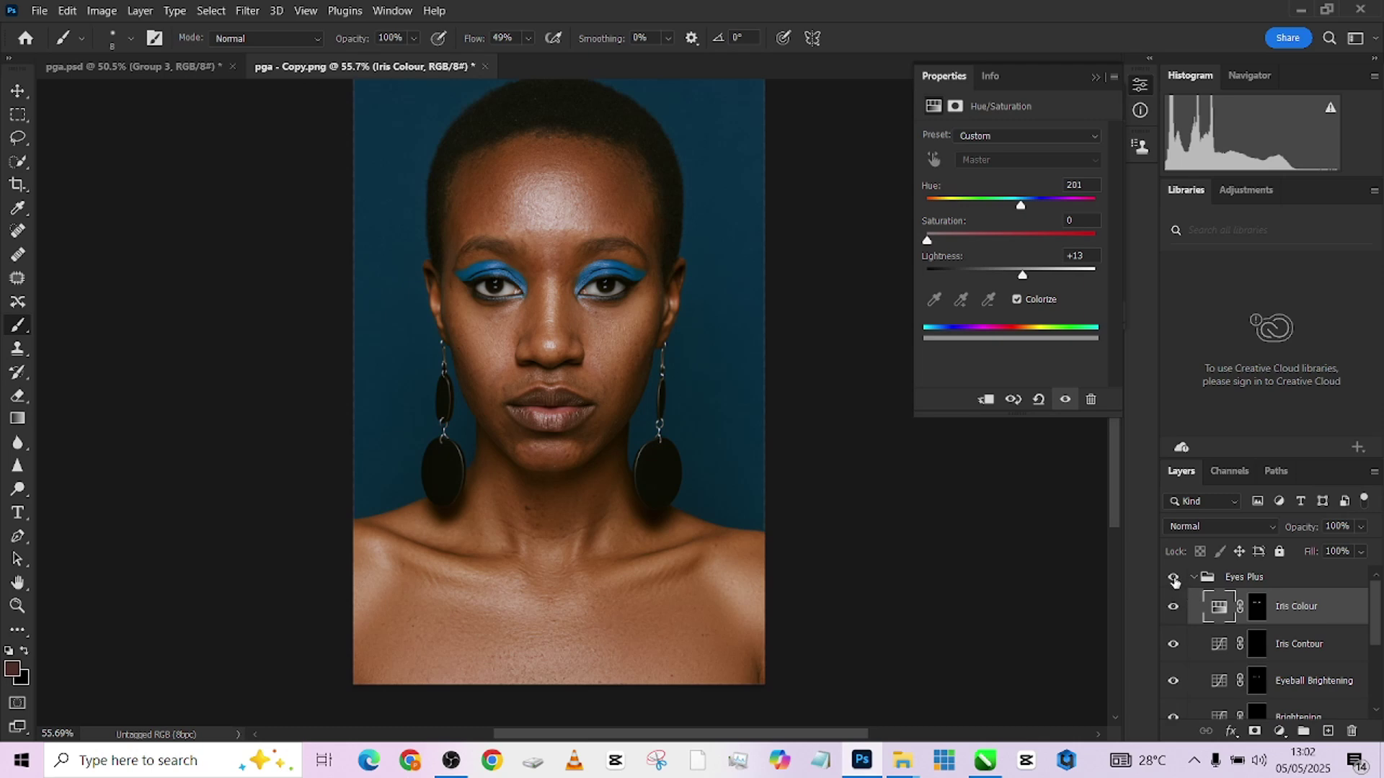
click(1174, 578)
click(1174, 578)
scroll(747, 355, down, 1)
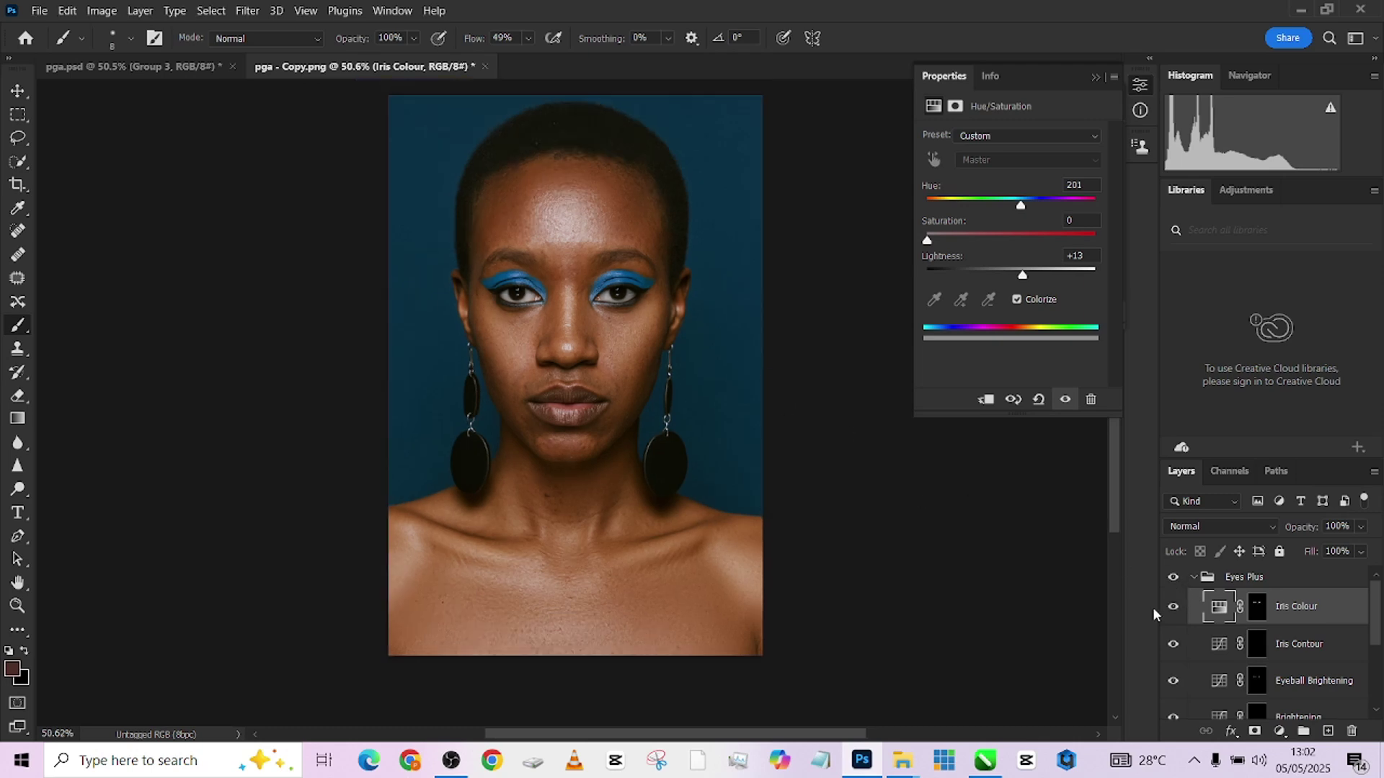
click(1200, 581)
click(1194, 578)
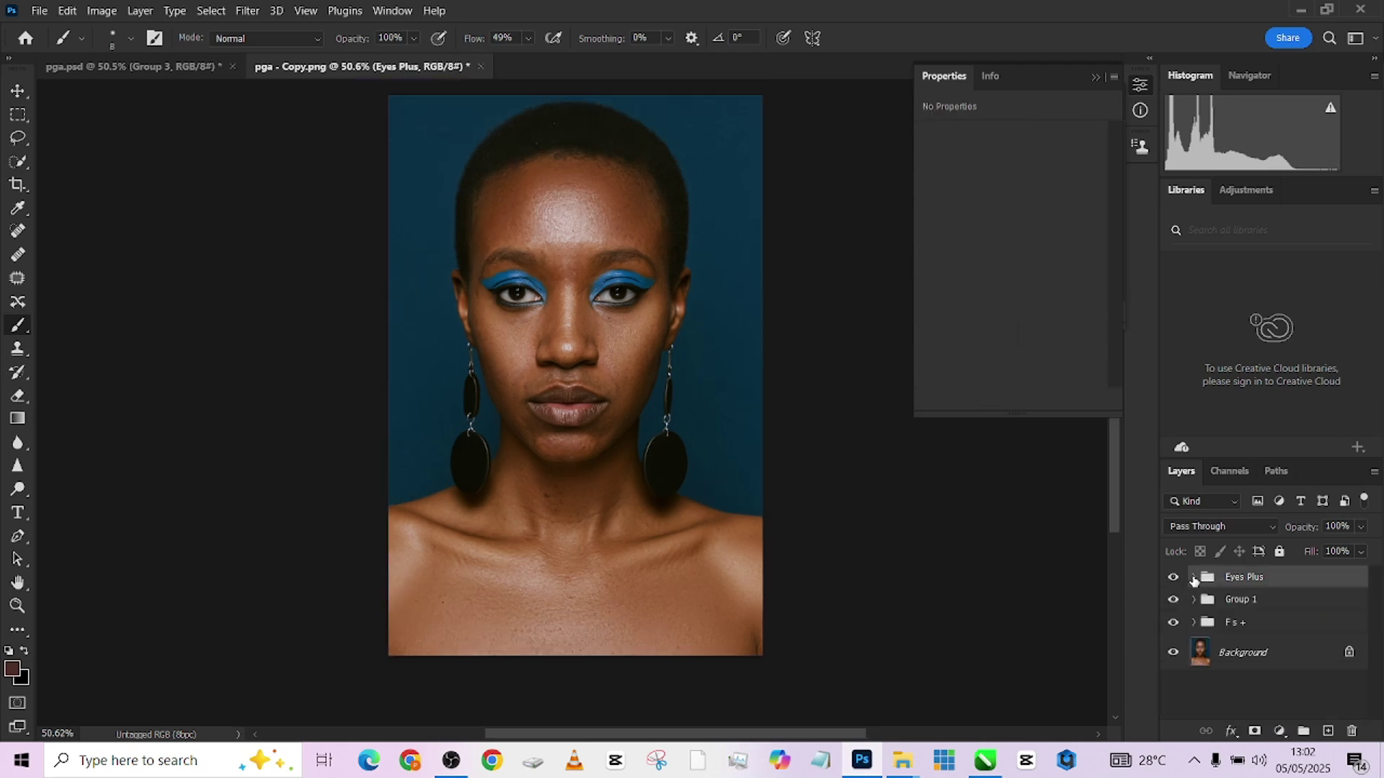
click(1095, 76)
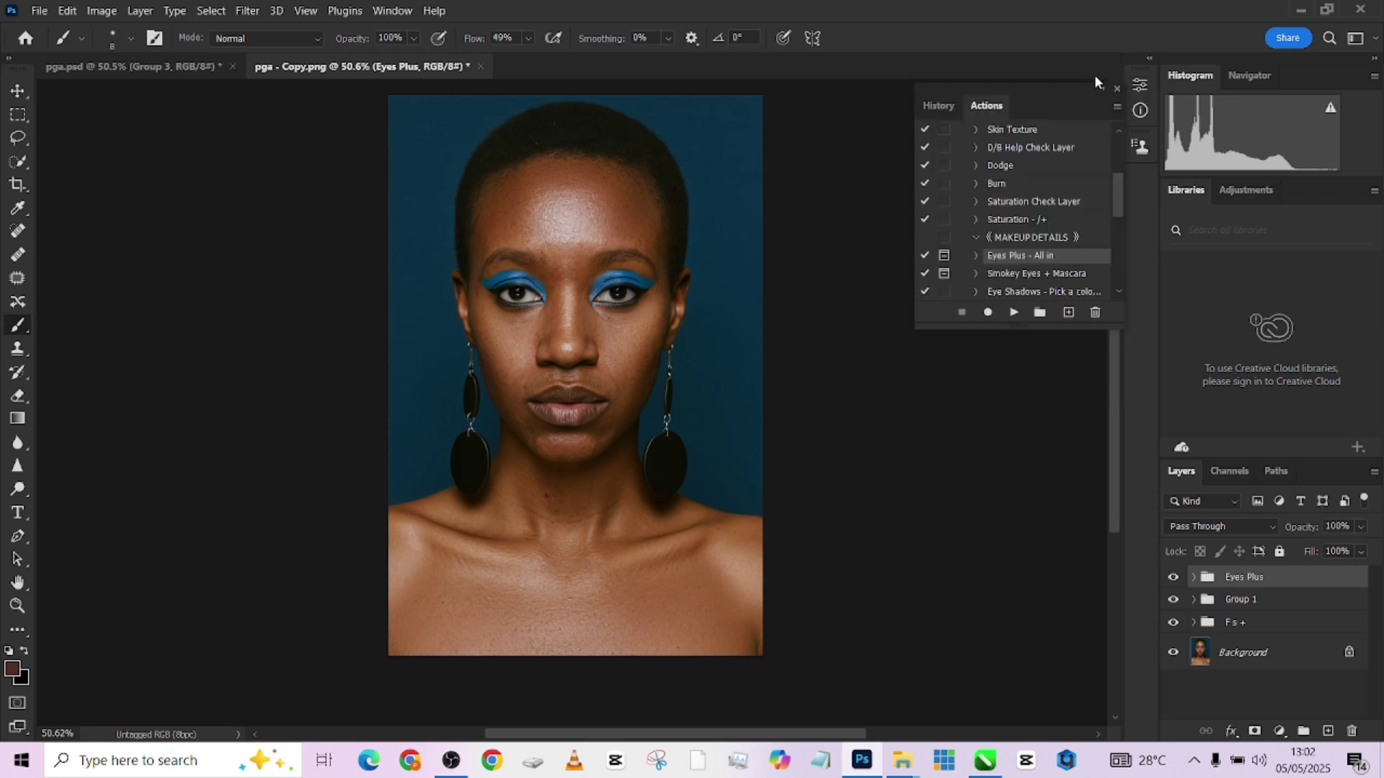
Step: Run the Lips Glow action from the makeup details set
scroll(1058, 272, down, 1)
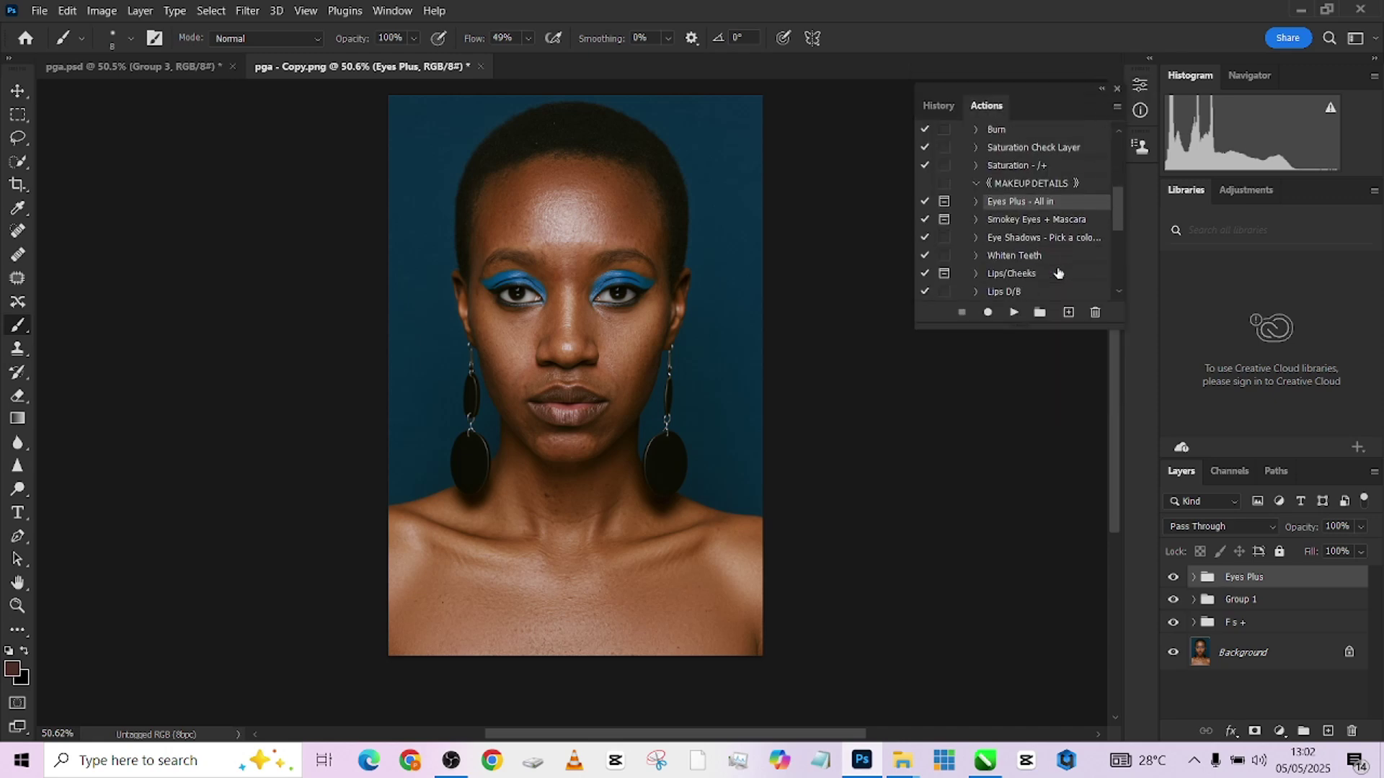
scroll(1059, 273, down, 1)
scroll(1059, 273, down, 2)
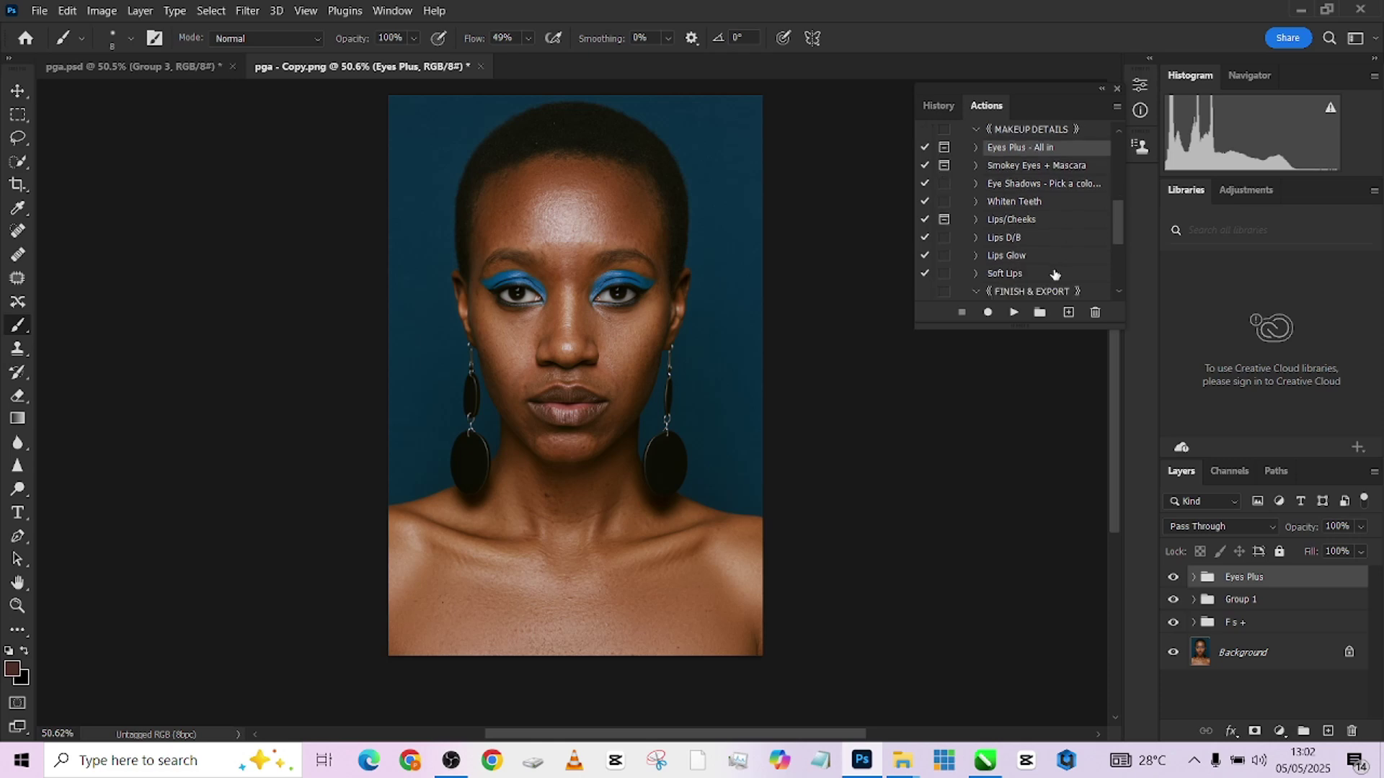
click(1013, 257)
click(1014, 313)
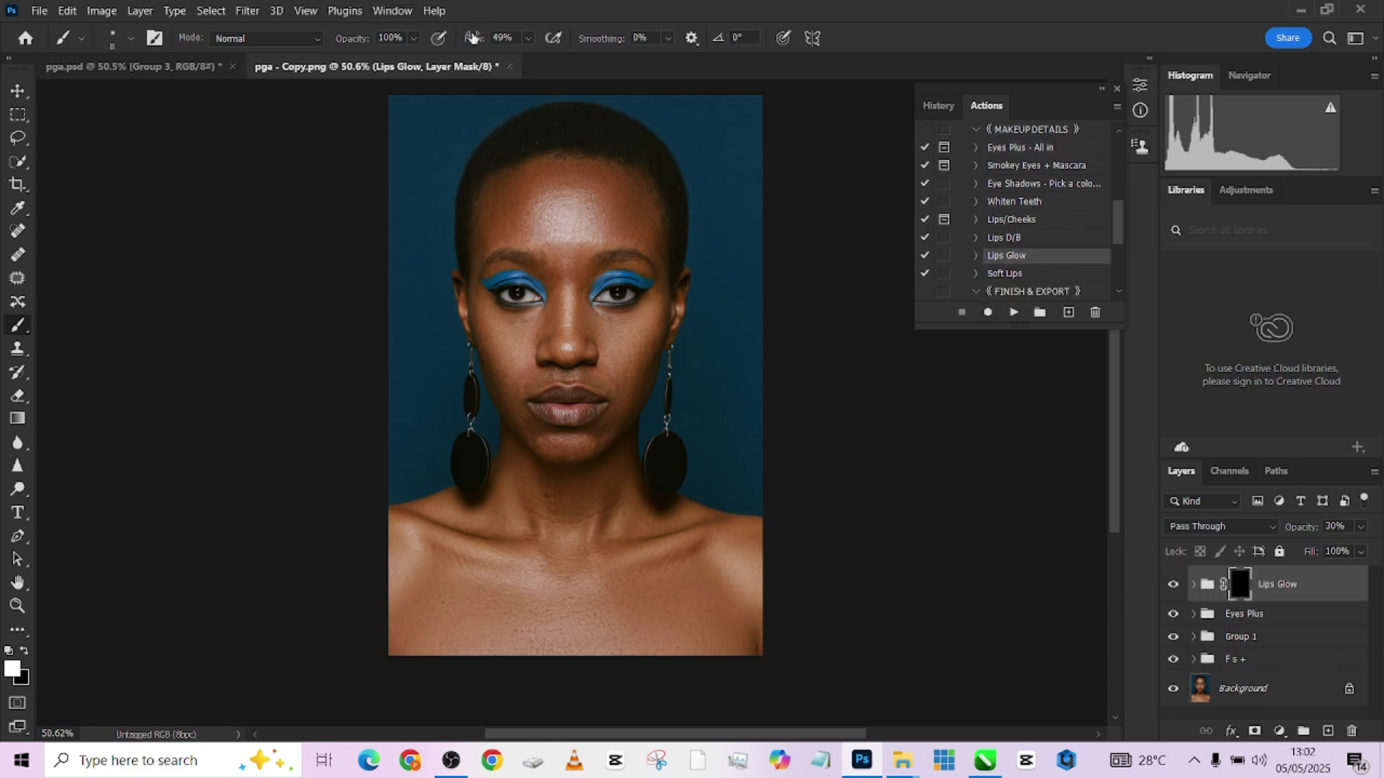
Step: Paint over the lips on the Lips Glow group's mask with a small soft white brush to reveal the glow
scroll(557, 426, up, 5)
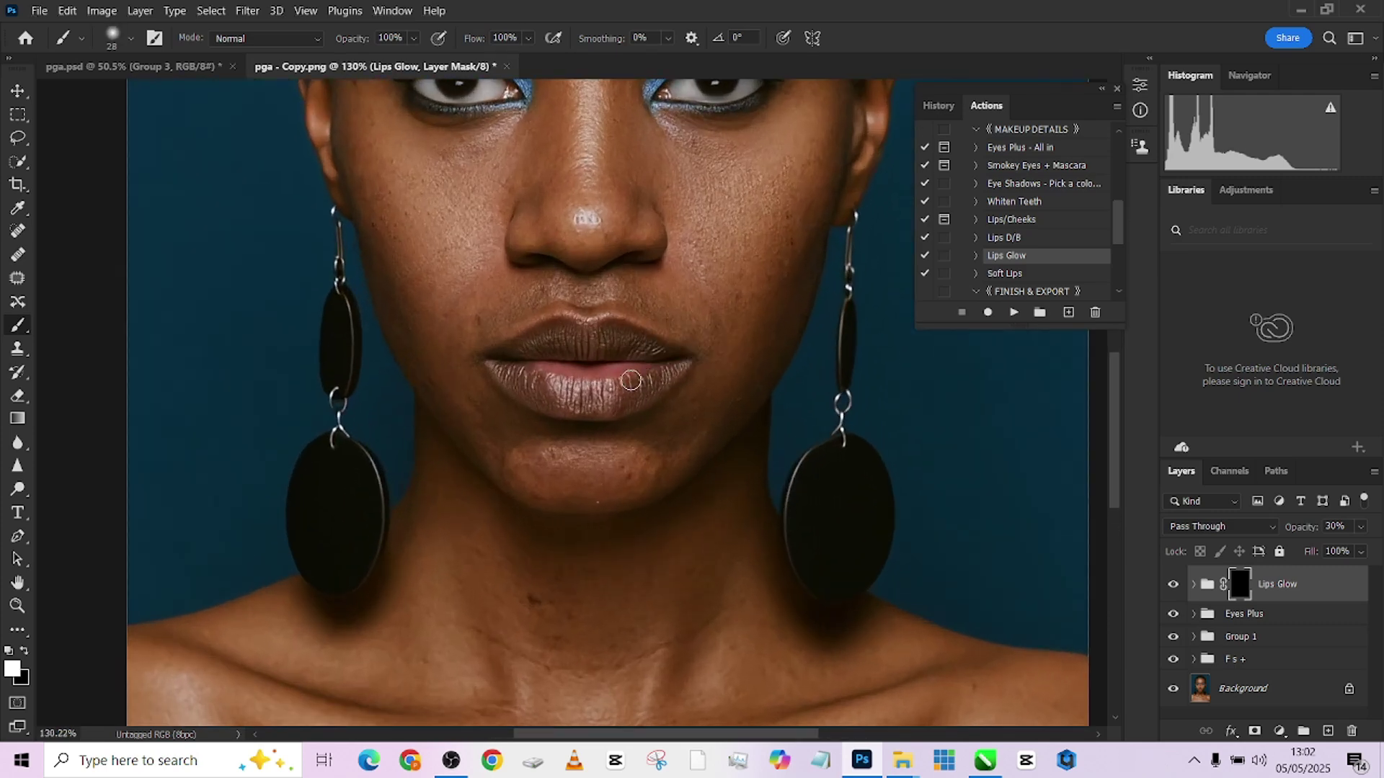
mouse_move(615, 376)
mouse_down()
mouse_move(554, 390)
mouse_move(589, 335)
mouse_move(638, 351)
mouse_move(651, 378)
mouse_move(529, 394)
mouse_up()
scroll(528, 394, down, 5)
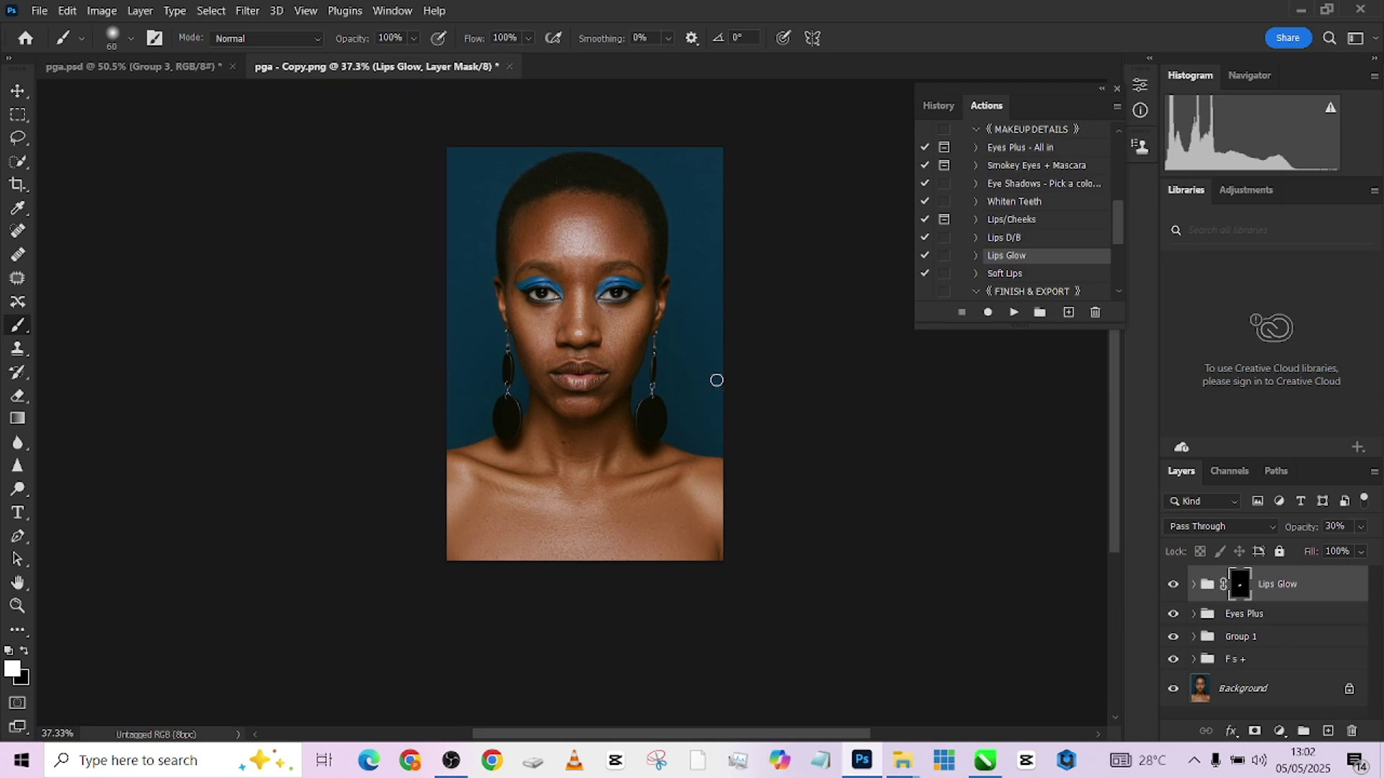
scroll(619, 264, up, 2)
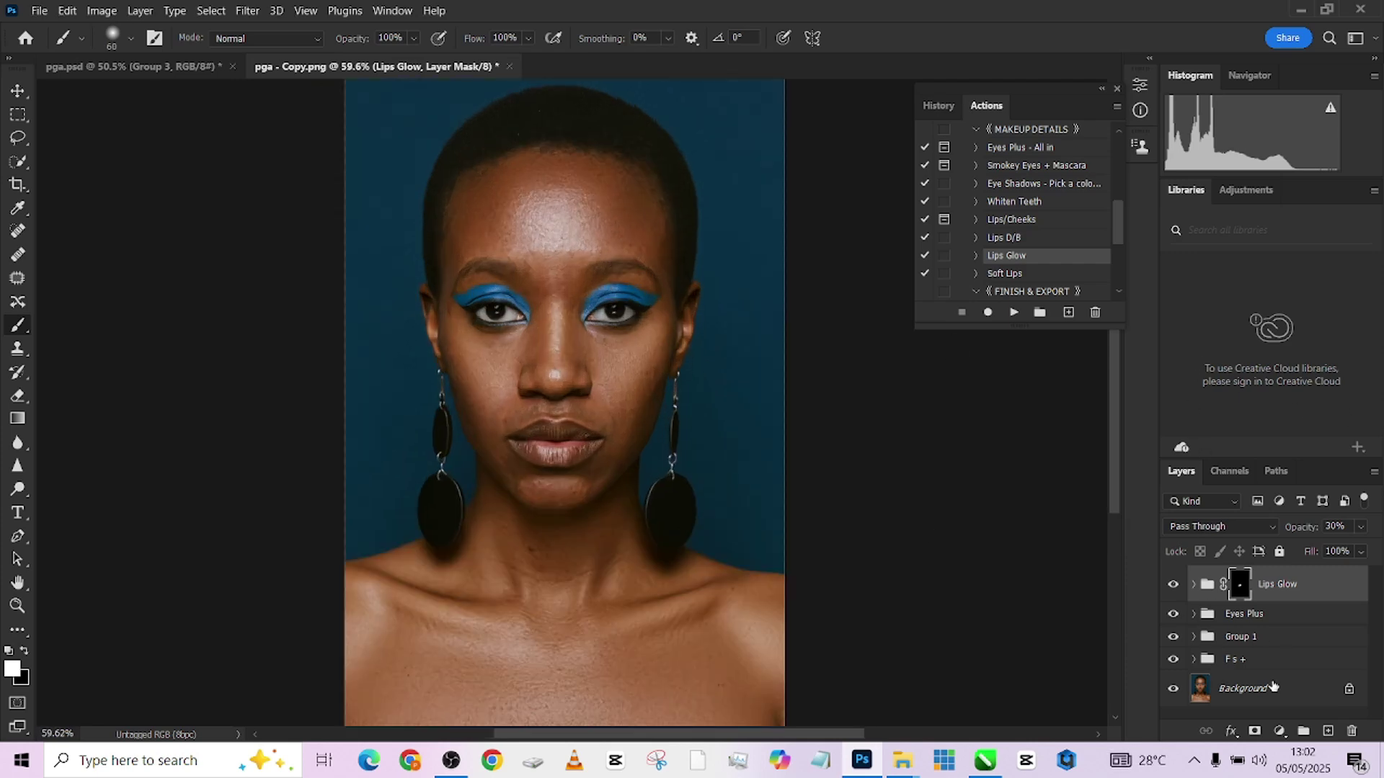
Step: Merge all visible layers and groups into the Background layer
right_click(1278, 694)
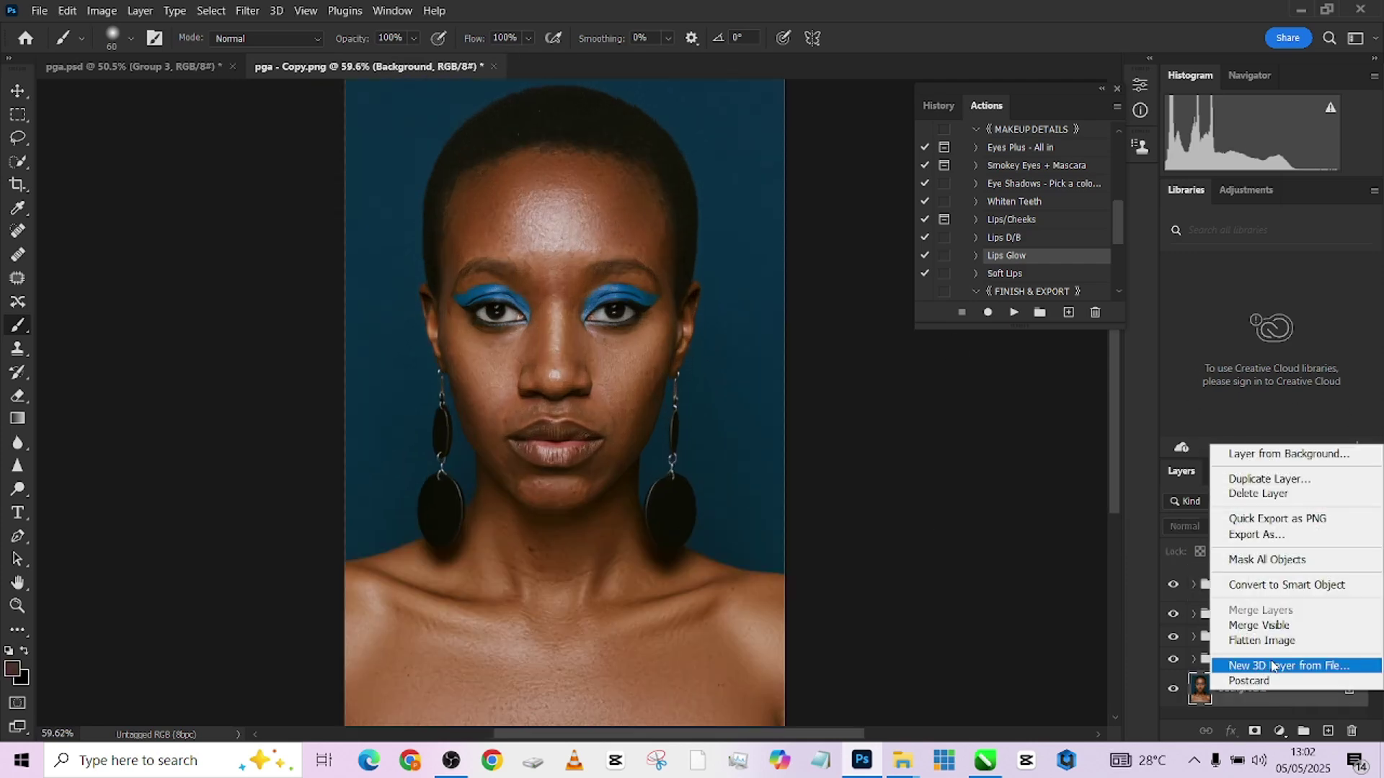
click(1271, 625)
scroll(551, 232, up, 5)
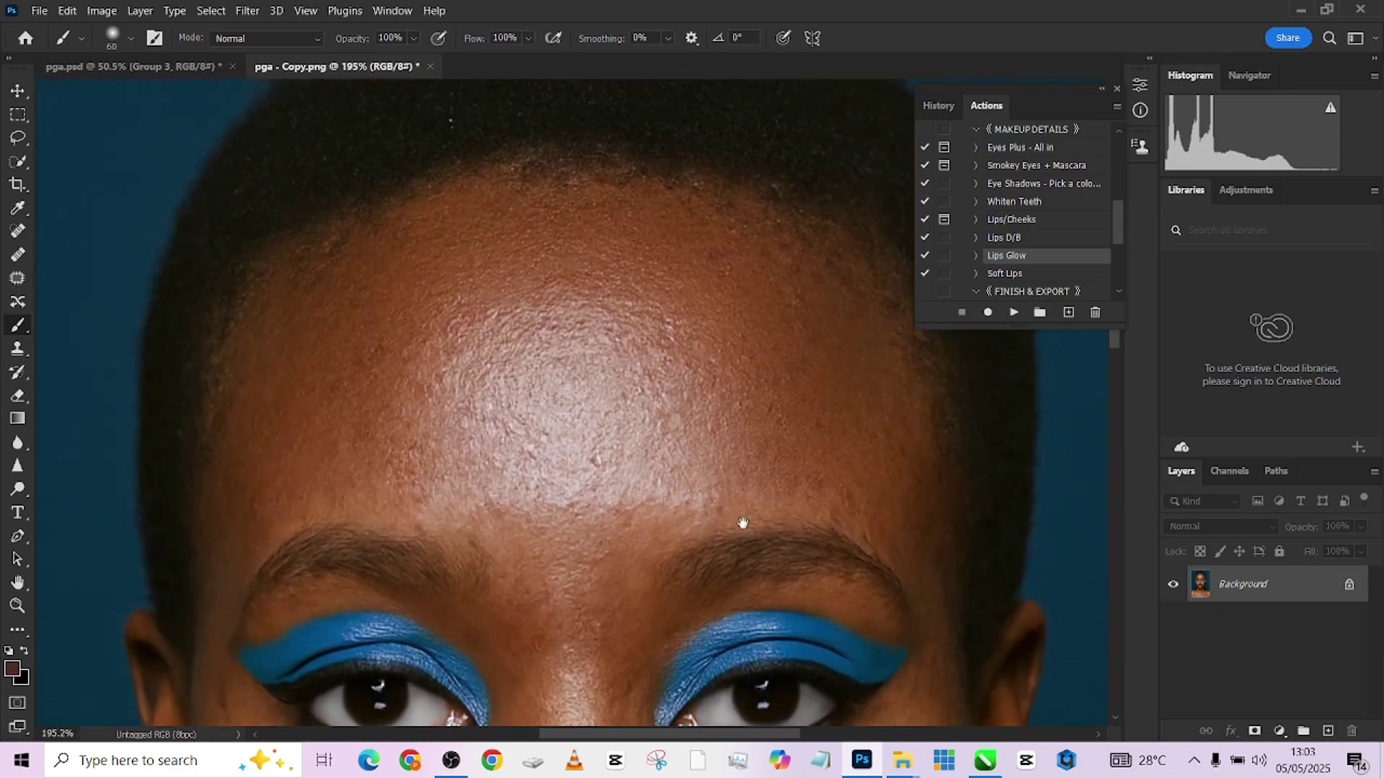
scroll(586, 287, down, 4)
Step: Run the Soft Smooth Skin action from the photographix skin retouch set and dismiss its message
scroll(1055, 238, up, 6)
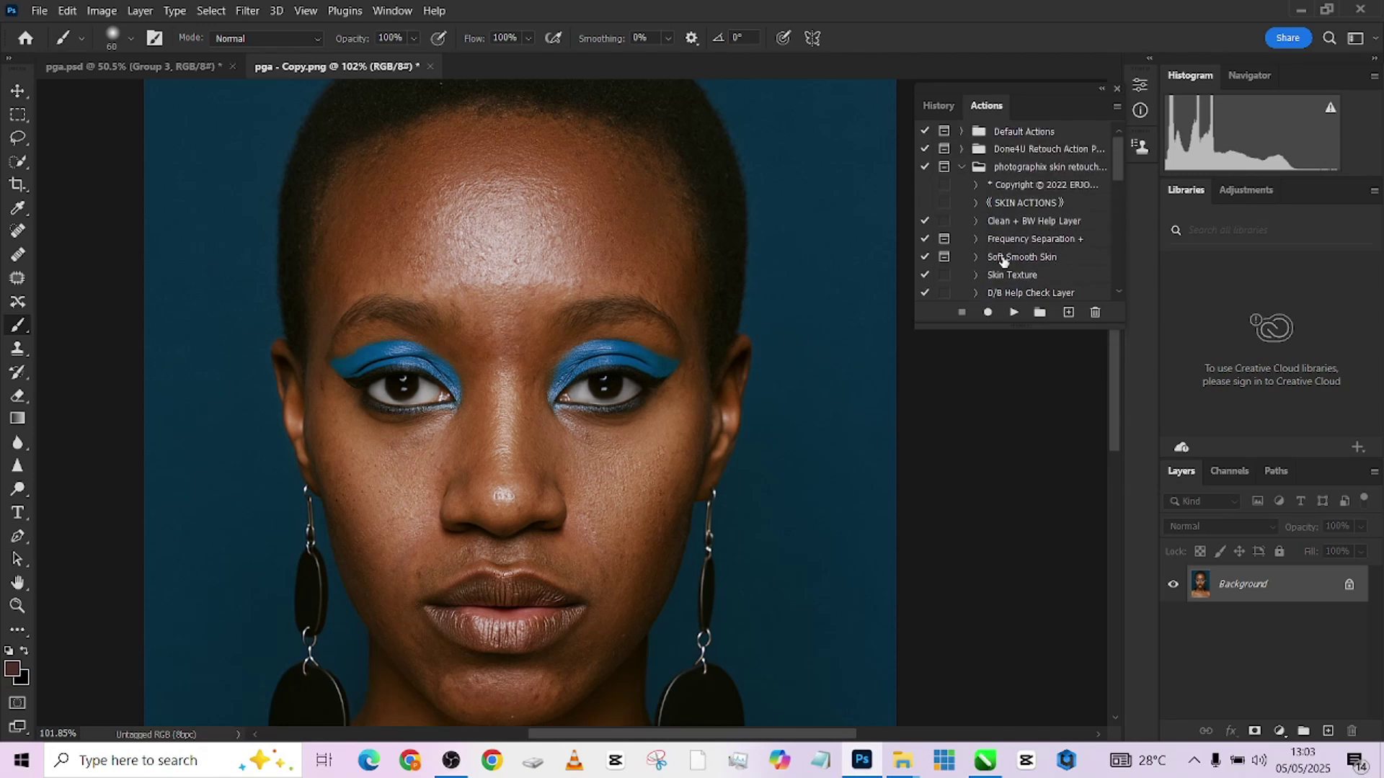
click(1008, 259)
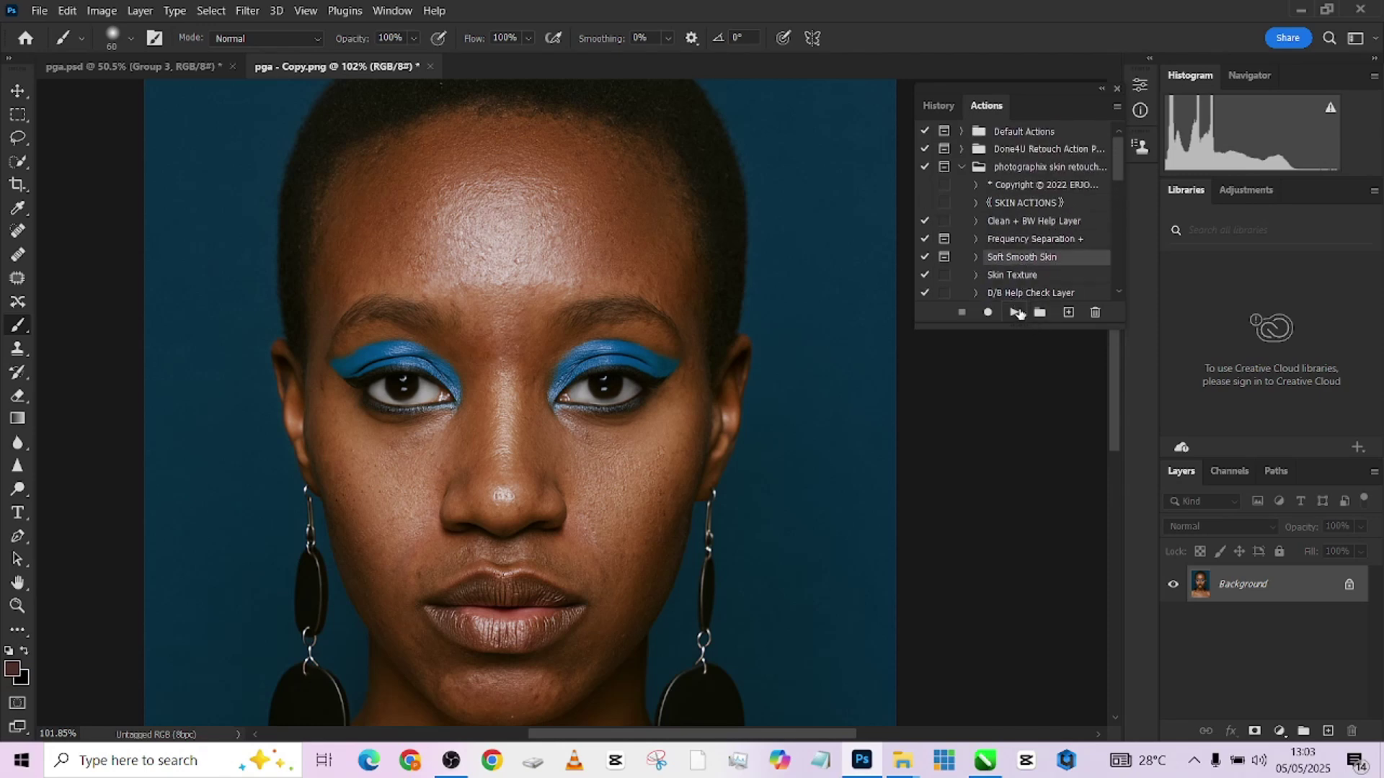
click(1017, 312)
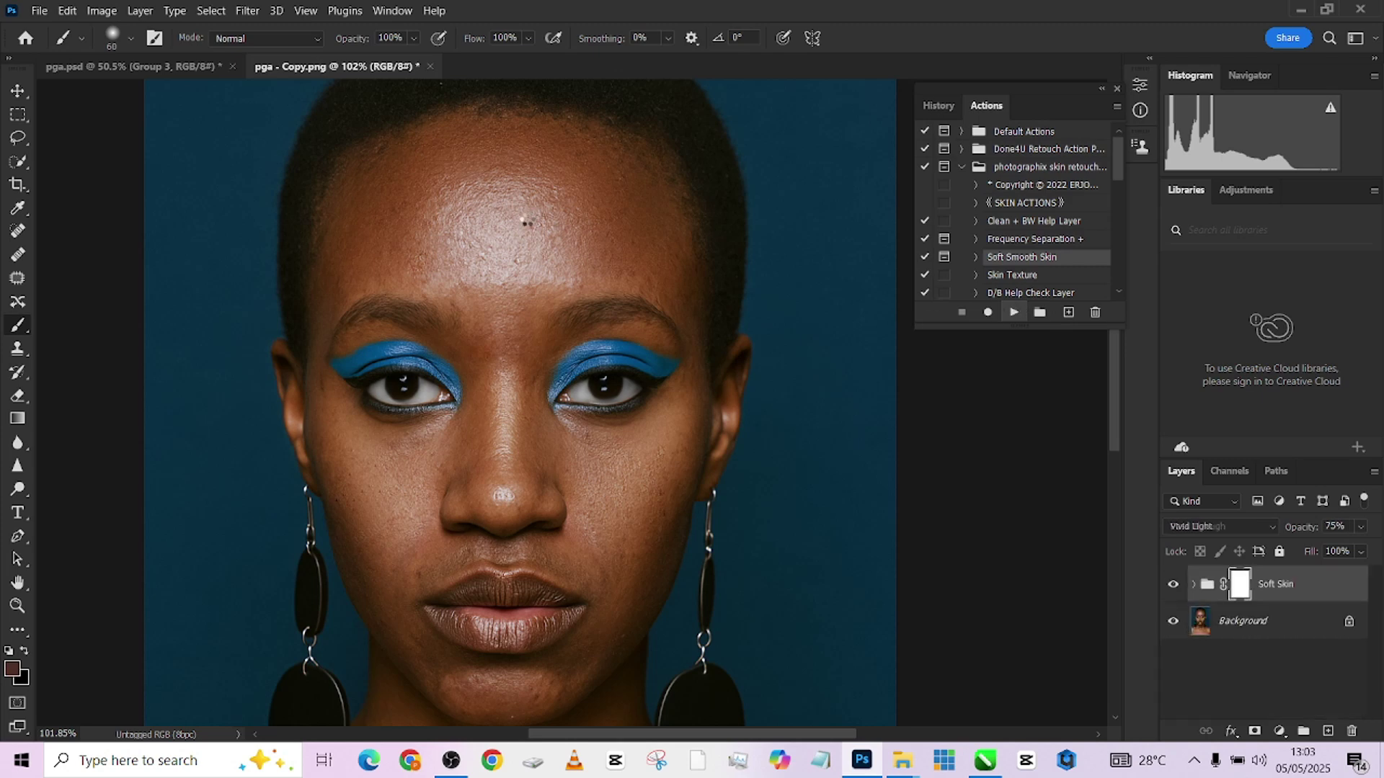
click(719, 317)
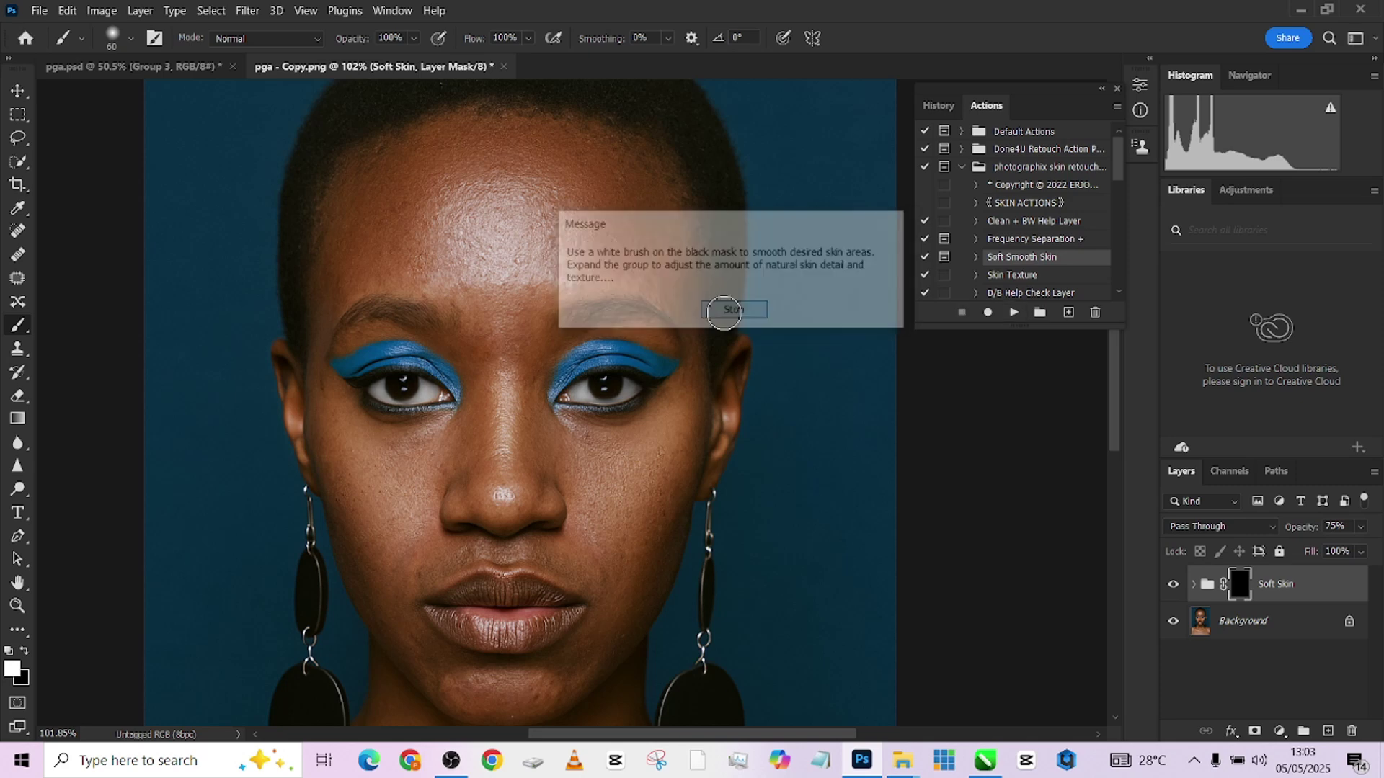
Step: Paint the forehead and the rest of the facial skin white on the Soft Skin mask, reducing the brush from 137 px to about 80 px
mouse_move(465, 201)
mouse_down()
mouse_move(427, 180)
mouse_move(394, 204)
mouse_move(392, 173)
mouse_move(370, 238)
mouse_up()
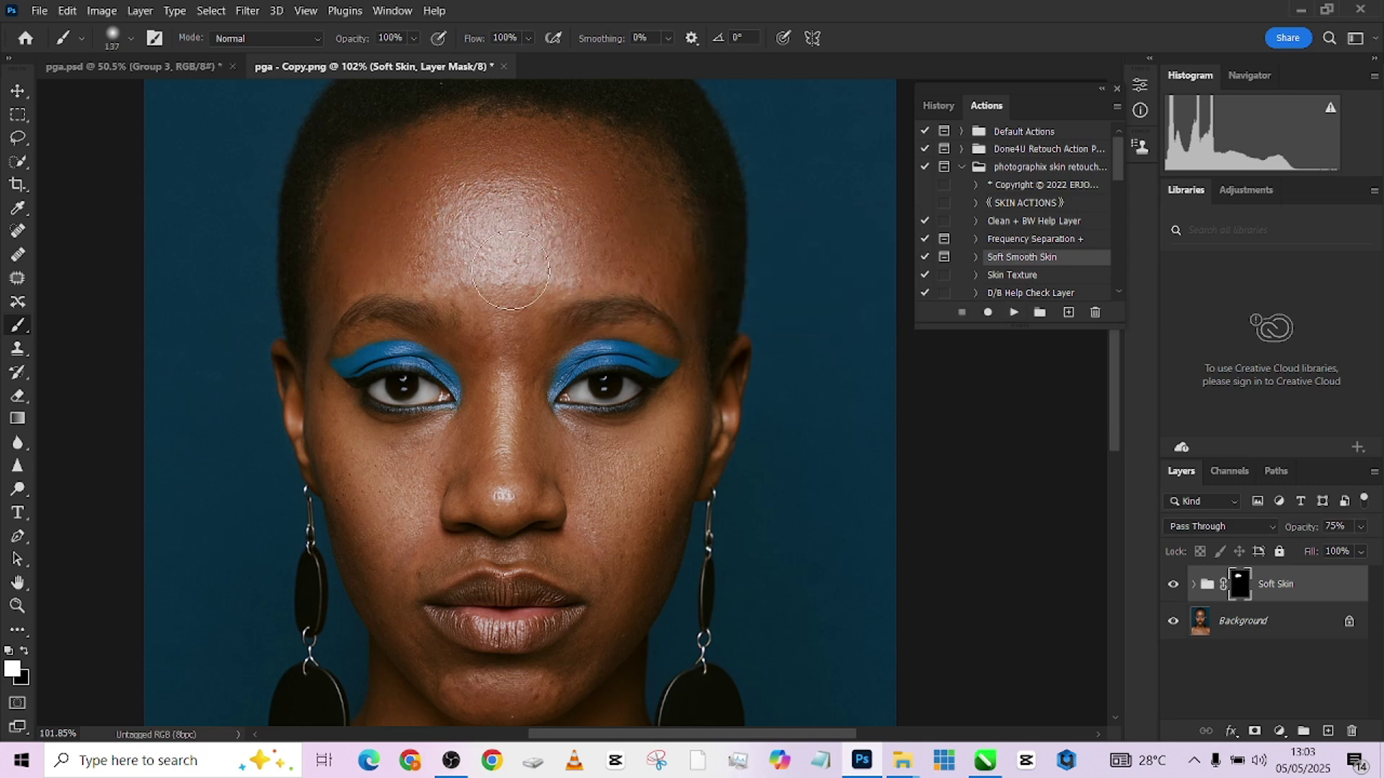
key(bracketleft)
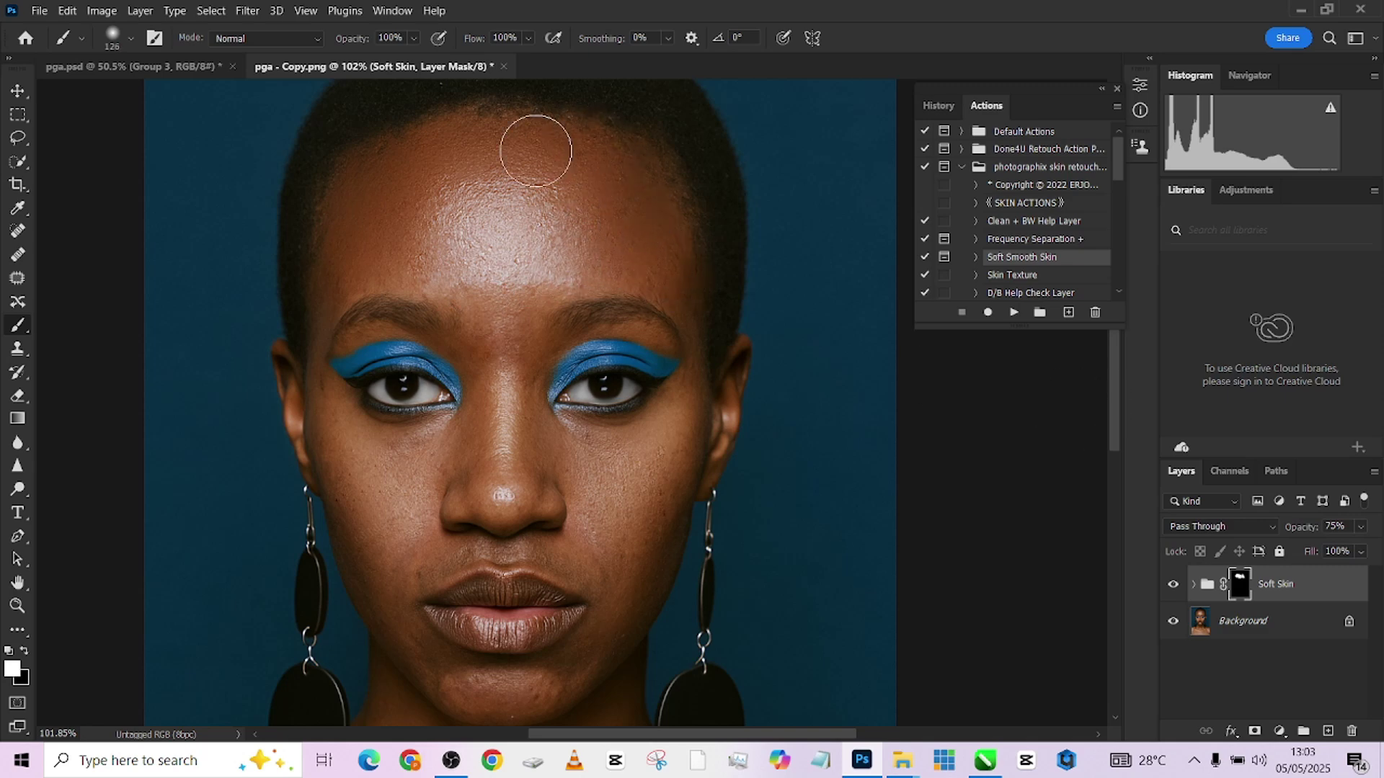
scroll(532, 216, down, 3)
key(bracketleft)
scroll(580, 348, up, 2)
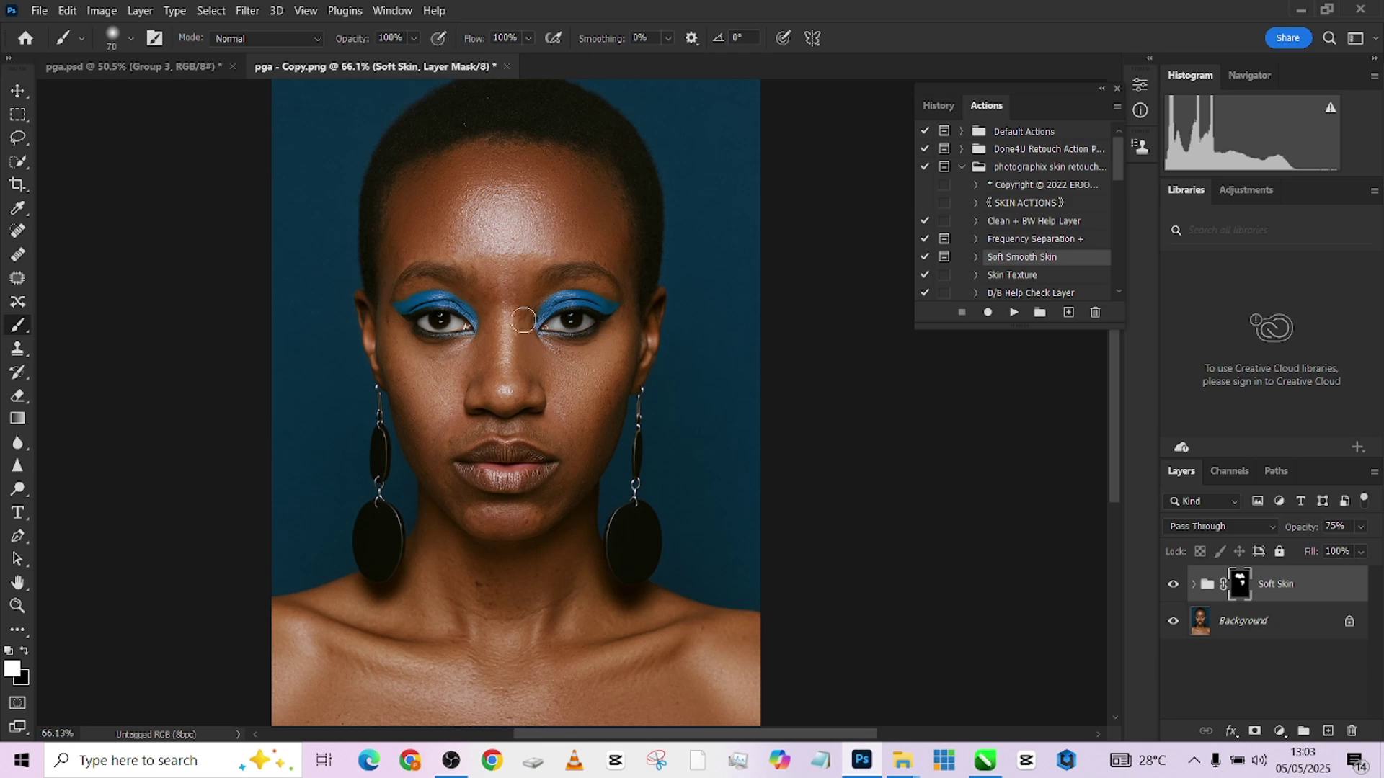
key(bracketleft)
key(bracketleft)
key(bracketleft)
key(bracketleft)
key(bracketleft)
scroll(486, 291, down, 3)
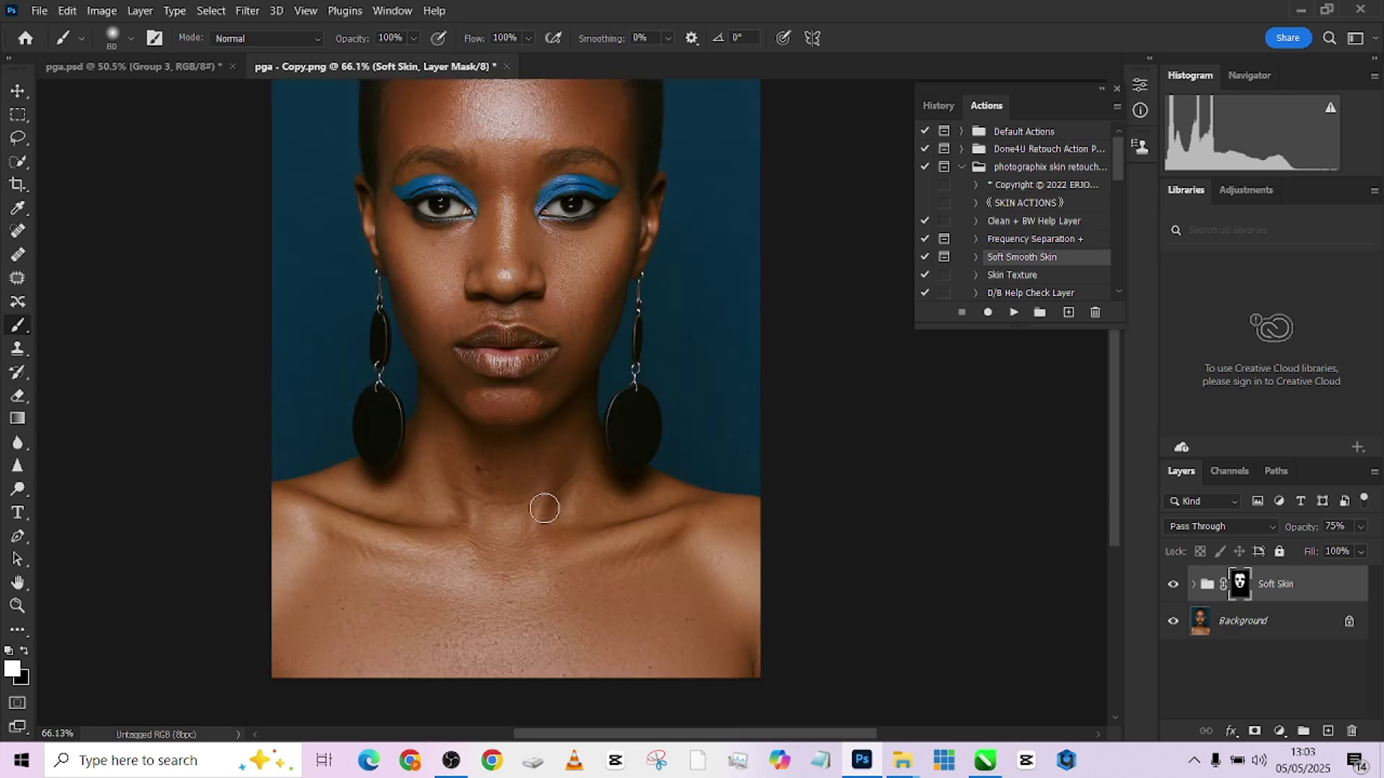
Step: Paint the chest and shoulders white on the Soft Skin mask with a 150 px brush
key(bracketright)
key(bracketright)
key(bracketright)
key(bracketright)
key(bracketright)
key(bracketright)
mouse_move(486, 634)
mouse_down()
mouse_move(392, 566)
mouse_move(320, 580)
mouse_move(423, 539)
mouse_move(434, 467)
mouse_move(557, 412)
mouse_move(640, 535)
mouse_move(742, 540)
mouse_up()
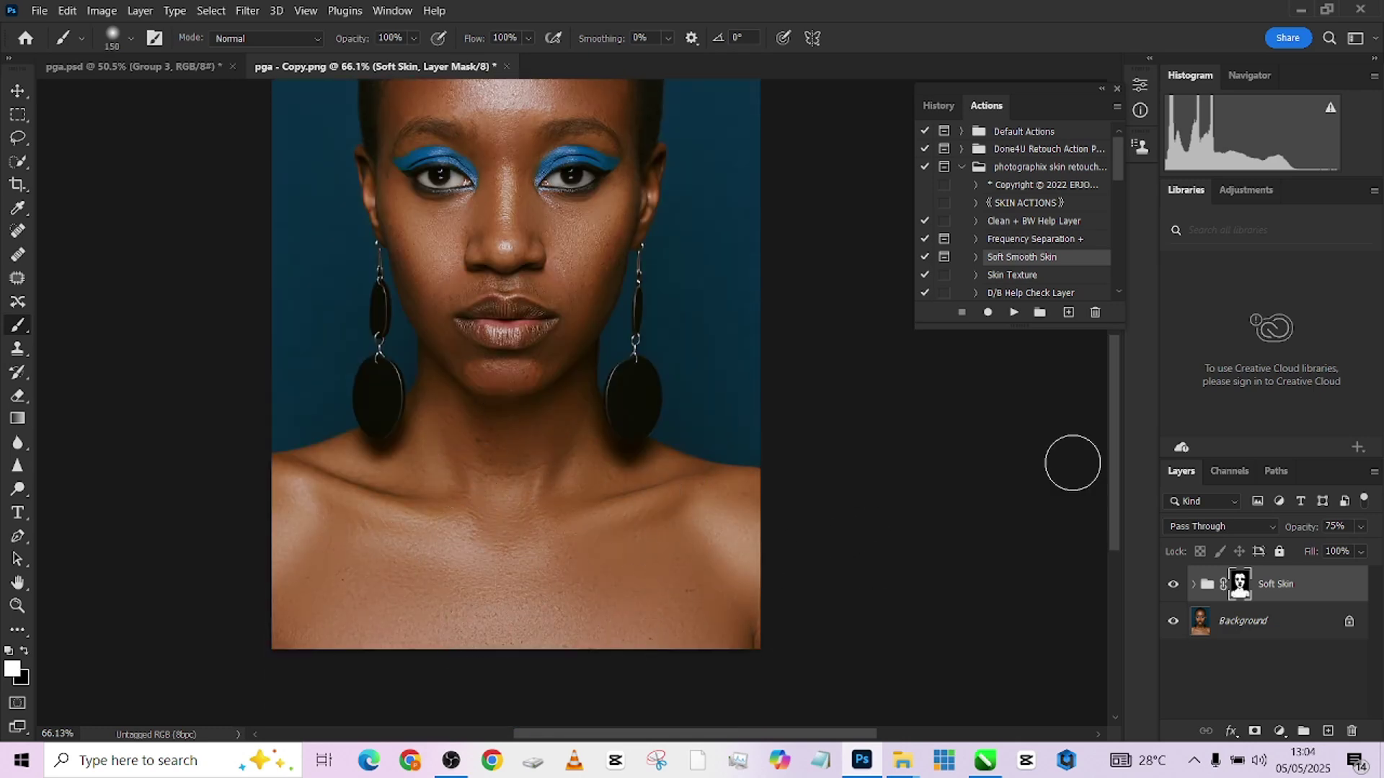
Step: Lower the Soft Skin group's opacity to 45% and toggle its visibility to compare before and after
click(1361, 527)
drag(1325, 551, 1327, 551)
scroll(721, 468, up, 2)
click(1183, 589)
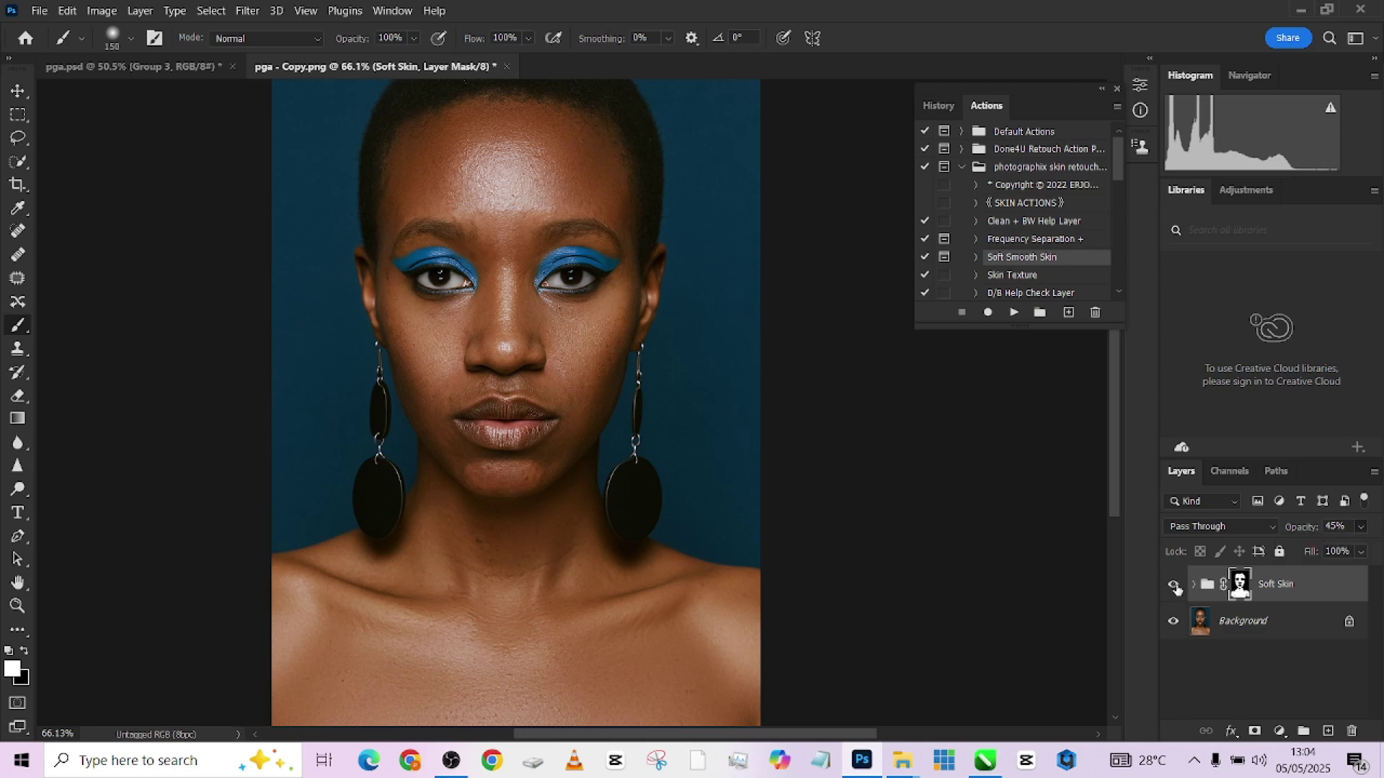
Step: Flatten the image so the Soft Skin group is combined with the Background layer
right_click(1274, 628)
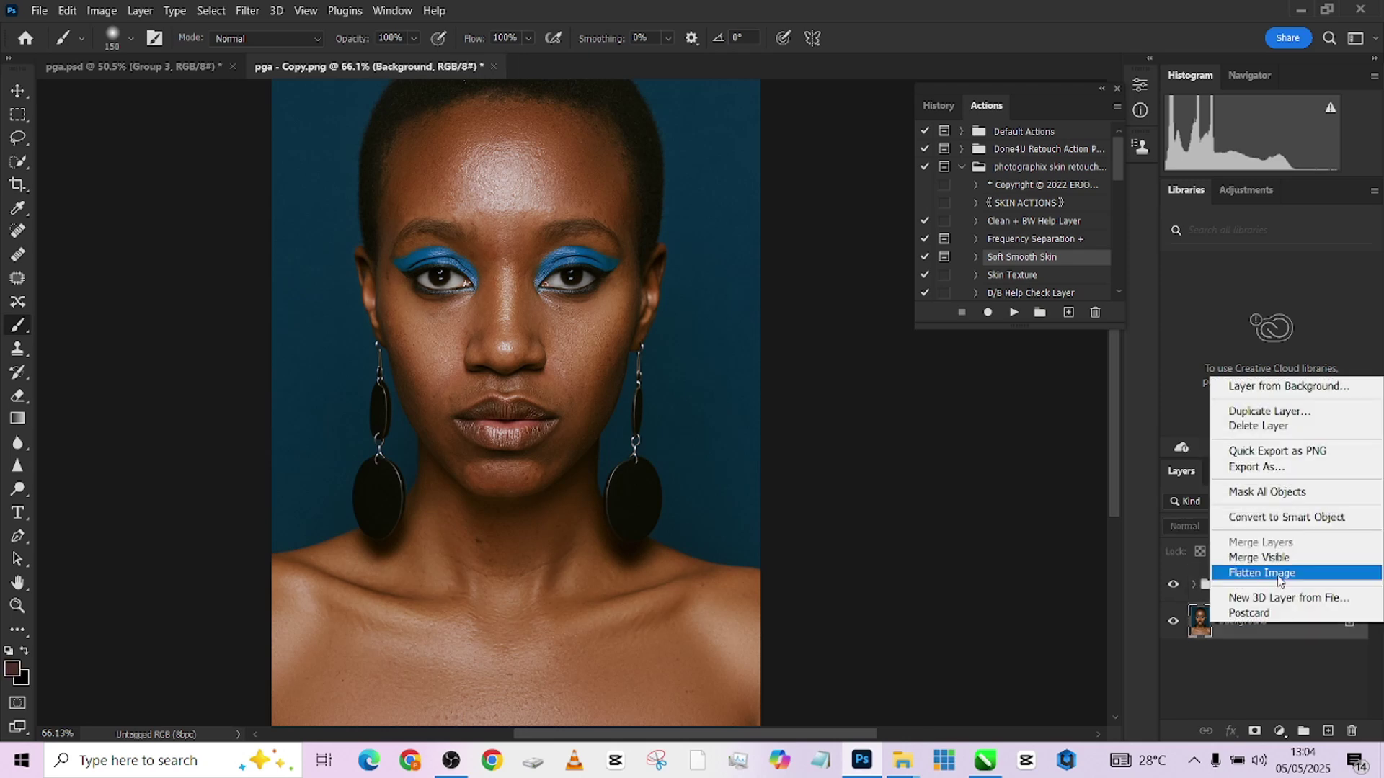
click(1250, 572)
click(655, 303)
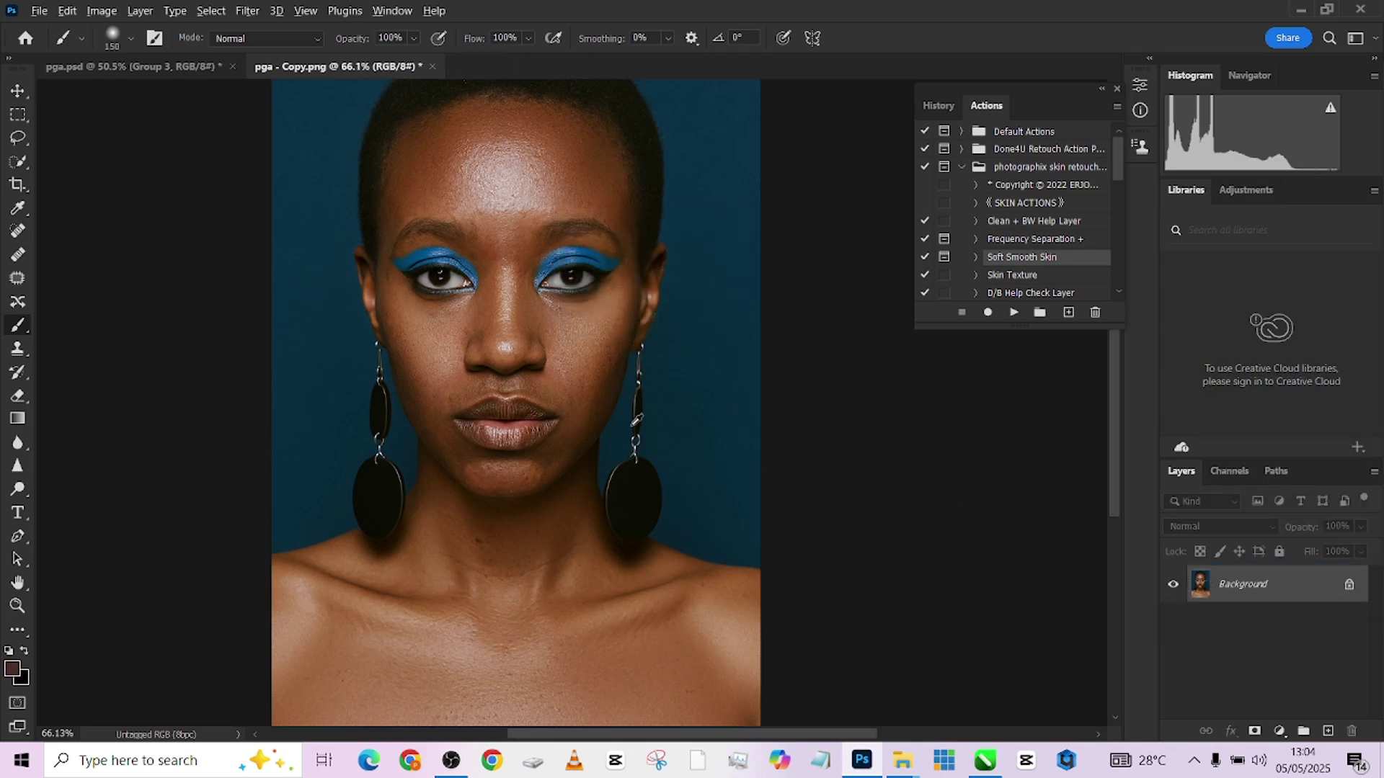
scroll(638, 418, down, 2)
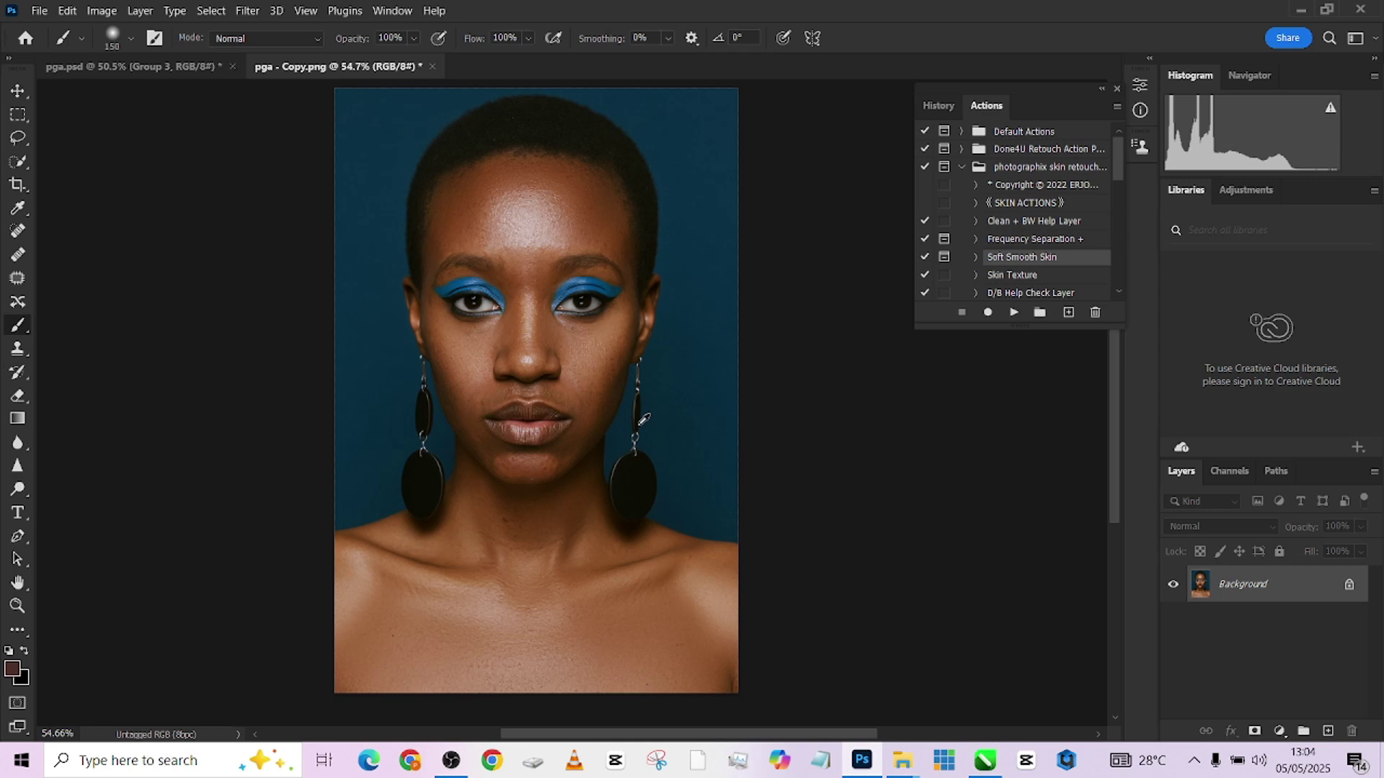
Step: Run the Done4U Retouch action from the Done4U Retouch set with a Gaussian Blur radius of 4.0 pixels
click(962, 168)
click(961, 149)
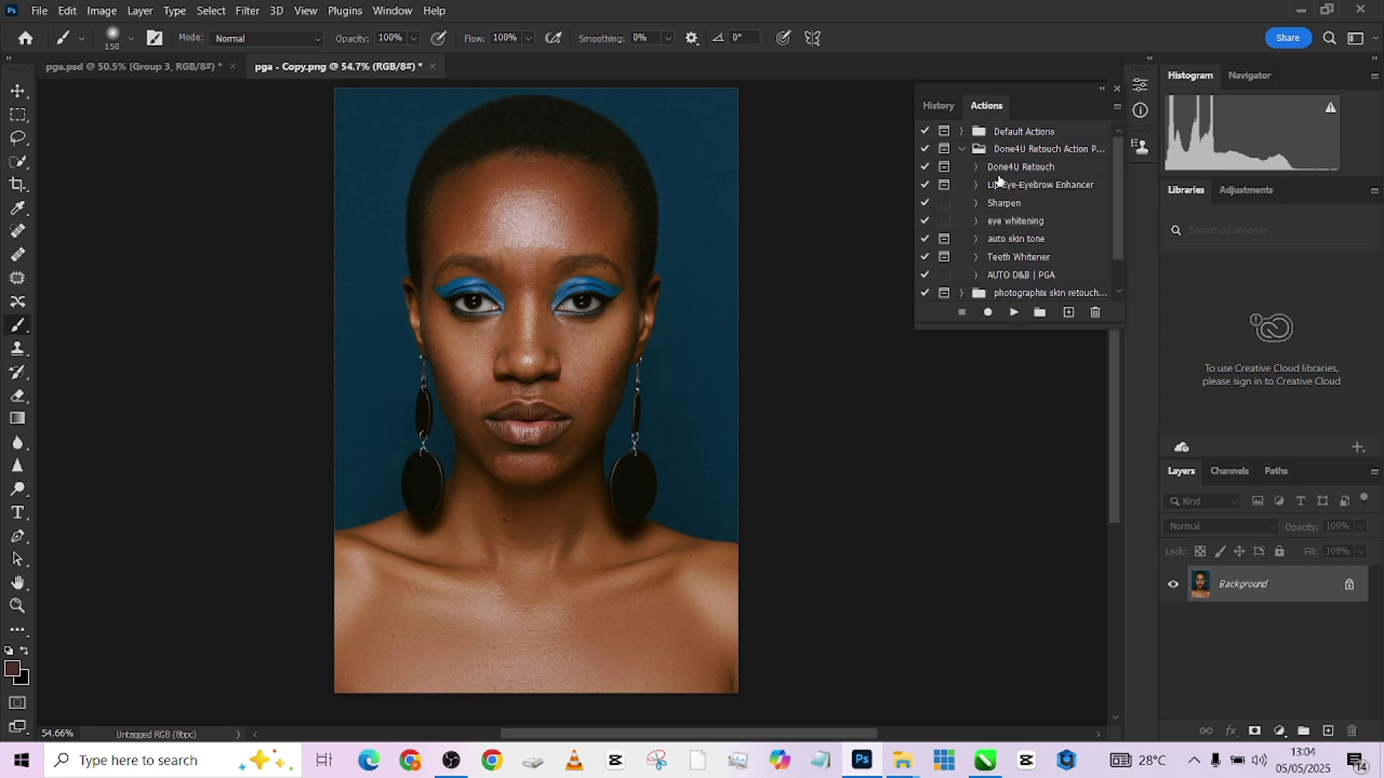
click(999, 167)
click(1013, 312)
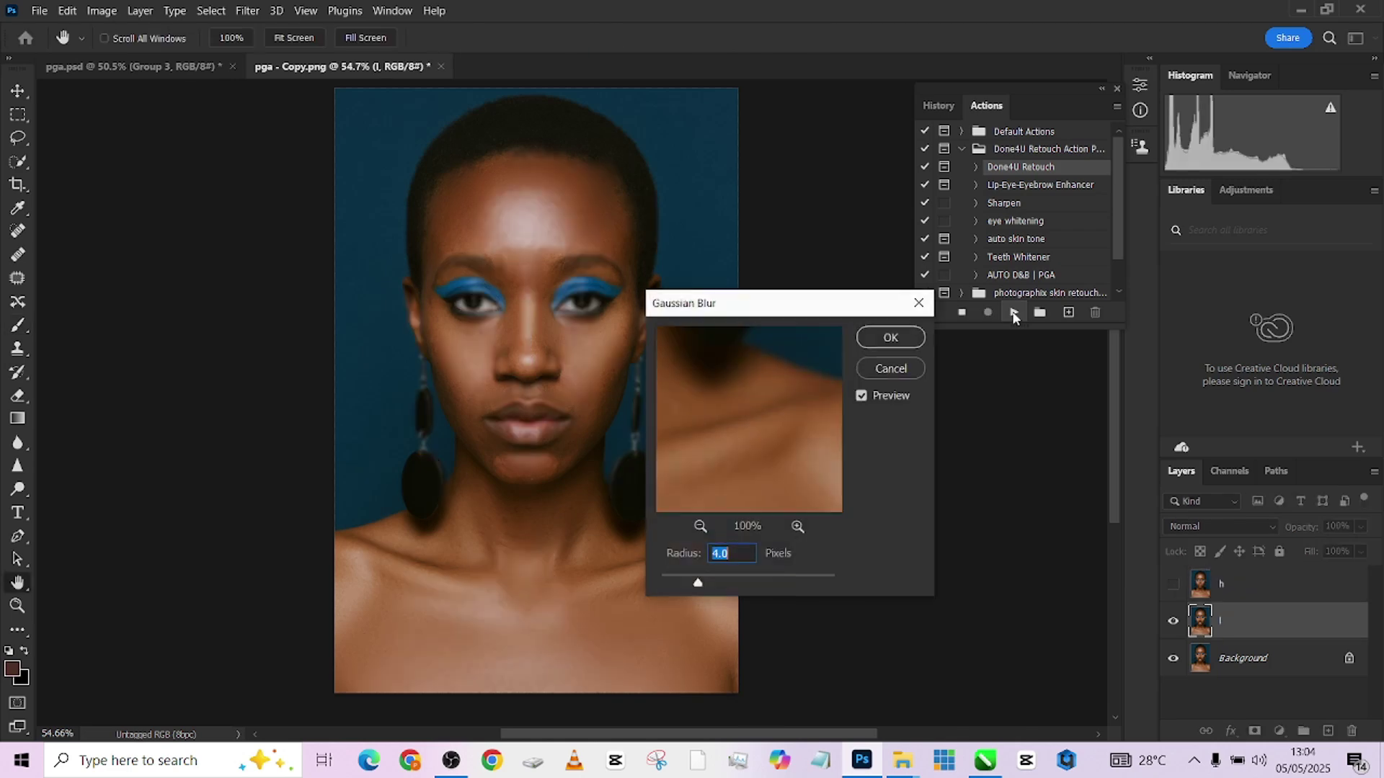
click(909, 343)
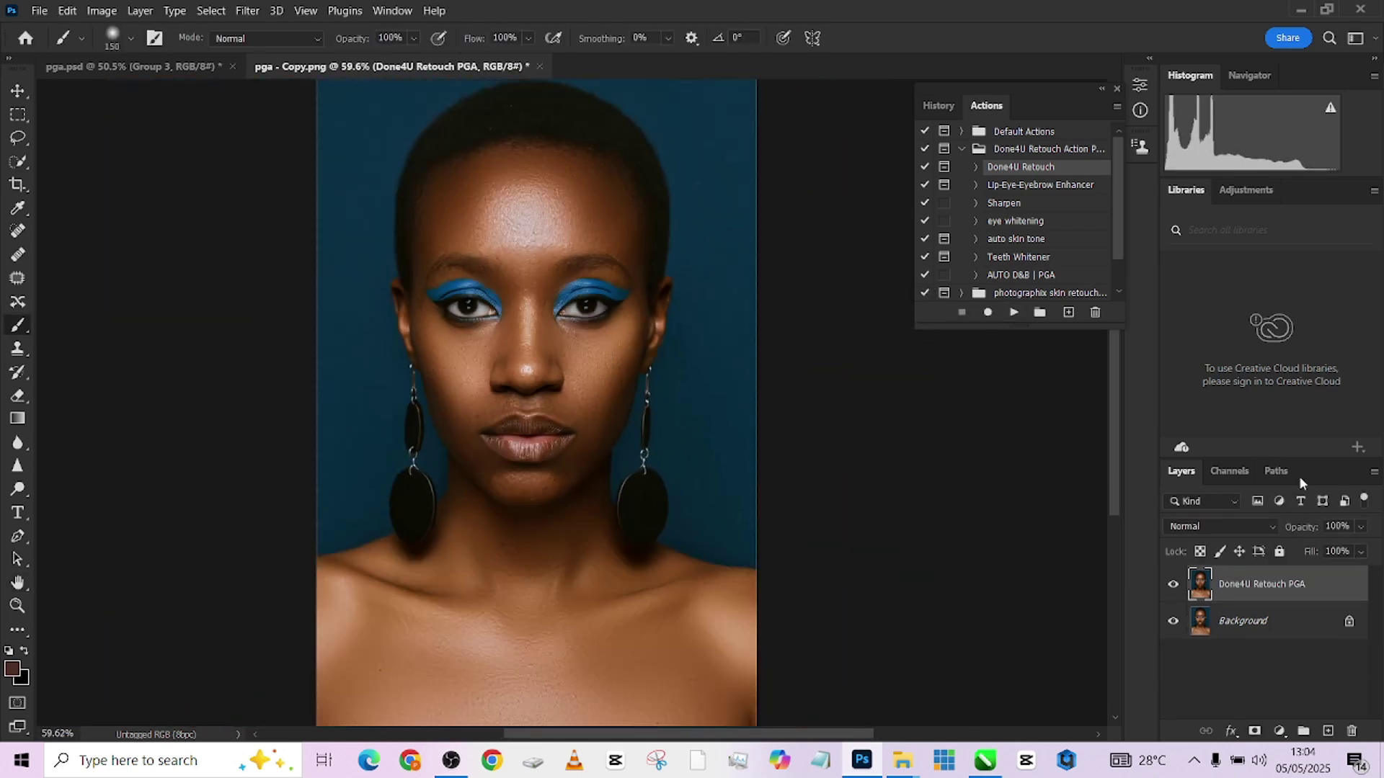
Step: Lower the Done4U Retouch PGA layer's opacity to about 48% and merge it into the Background layer
click(1362, 529)
drag(1336, 551, 1333, 551)
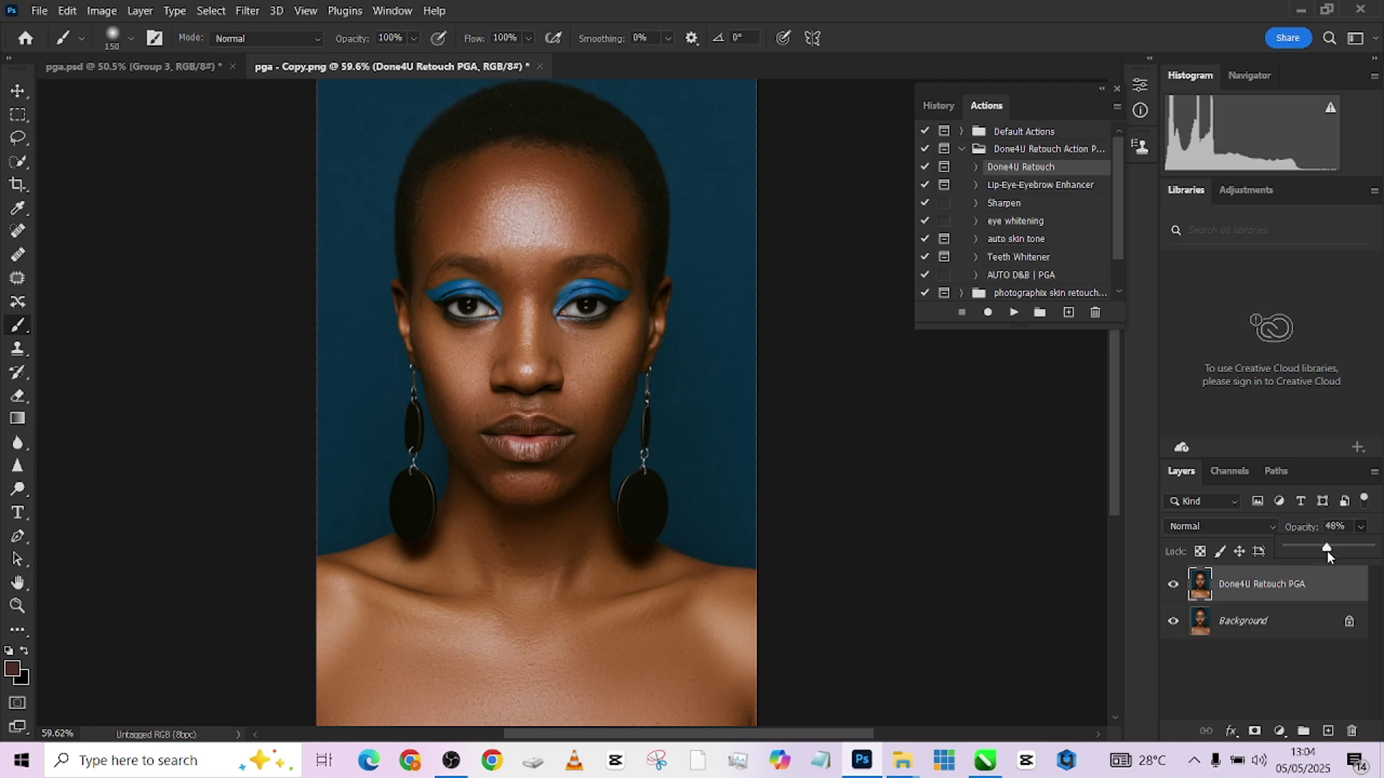
right_click(1243, 621)
click(1269, 671)
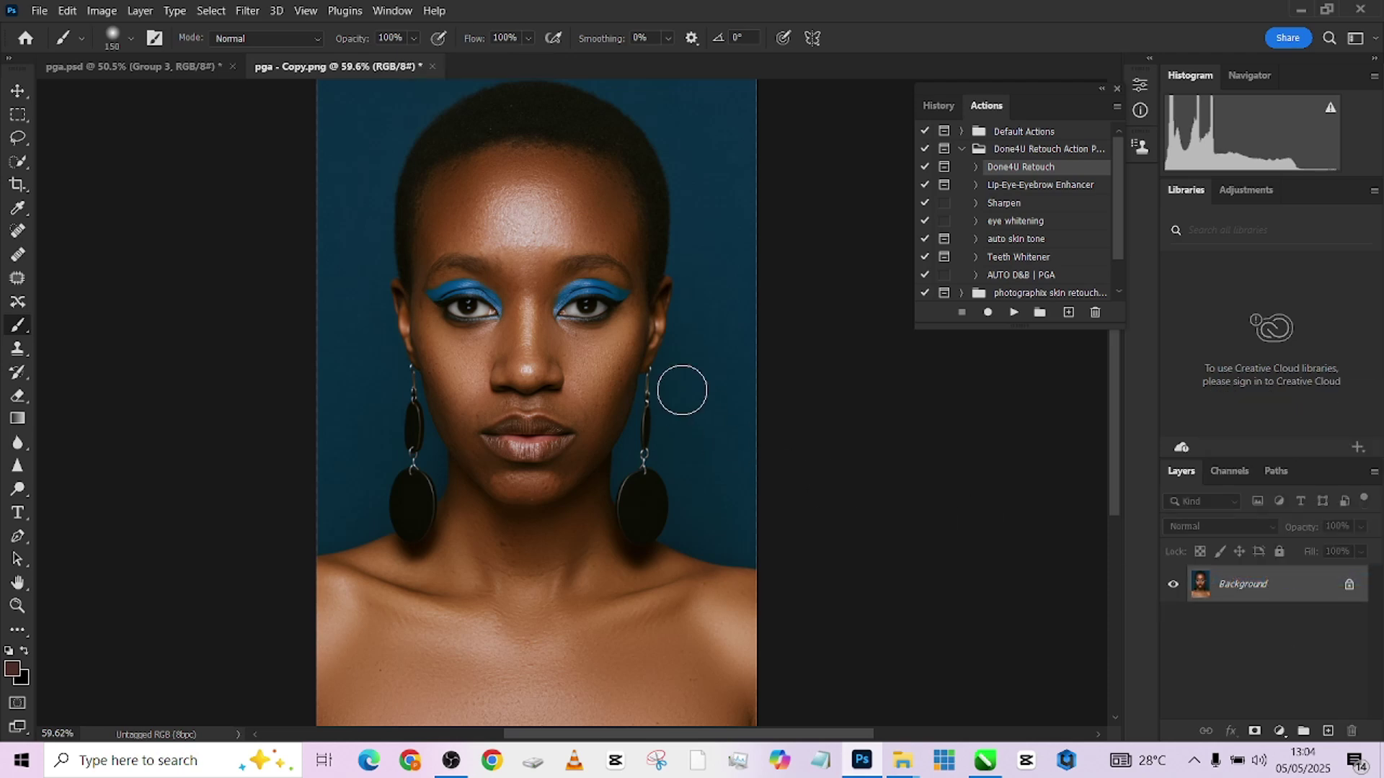
Step: Inspect the retouched portrait both close up on the face and as a whole image
scroll(538, 223, up, 2)
scroll(539, 245, down, 4)
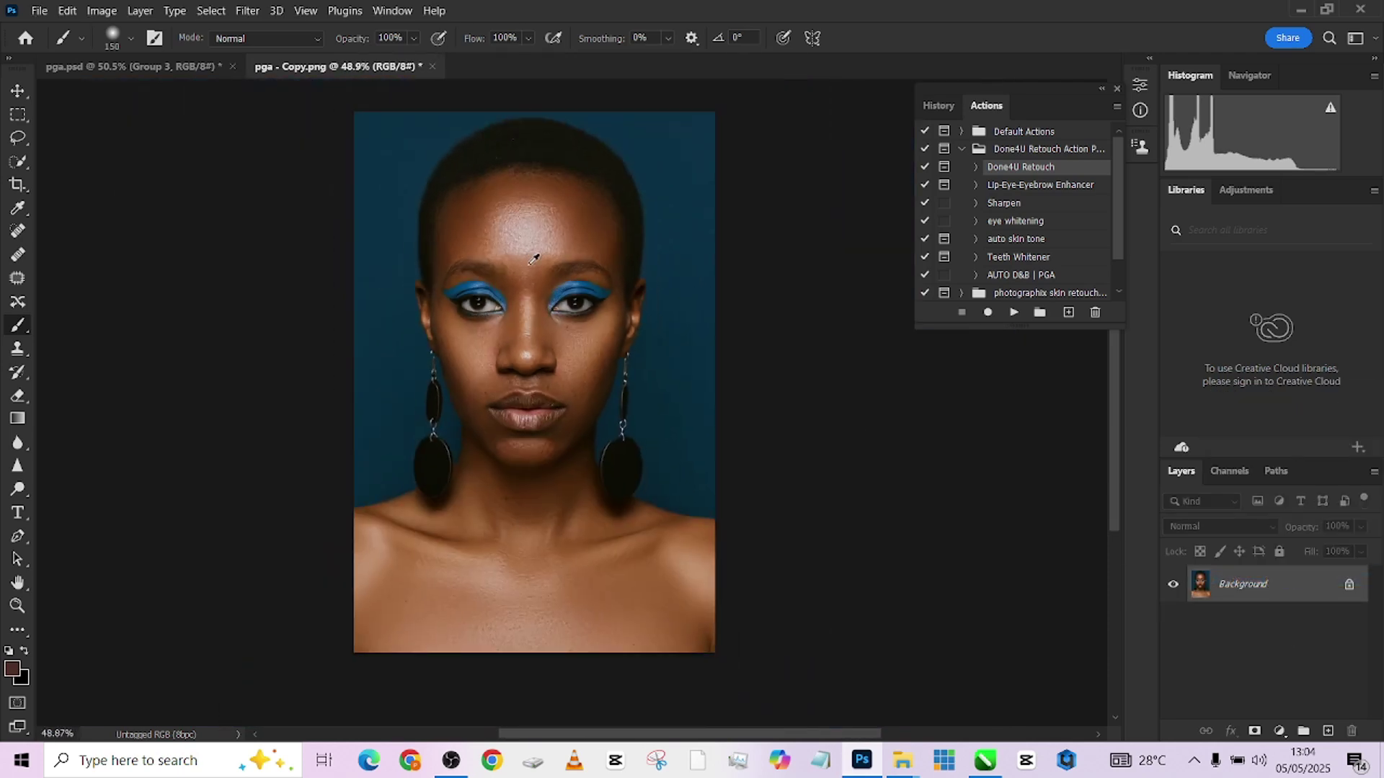
scroll(534, 259, up, 1)
scroll(534, 259, up, 1)
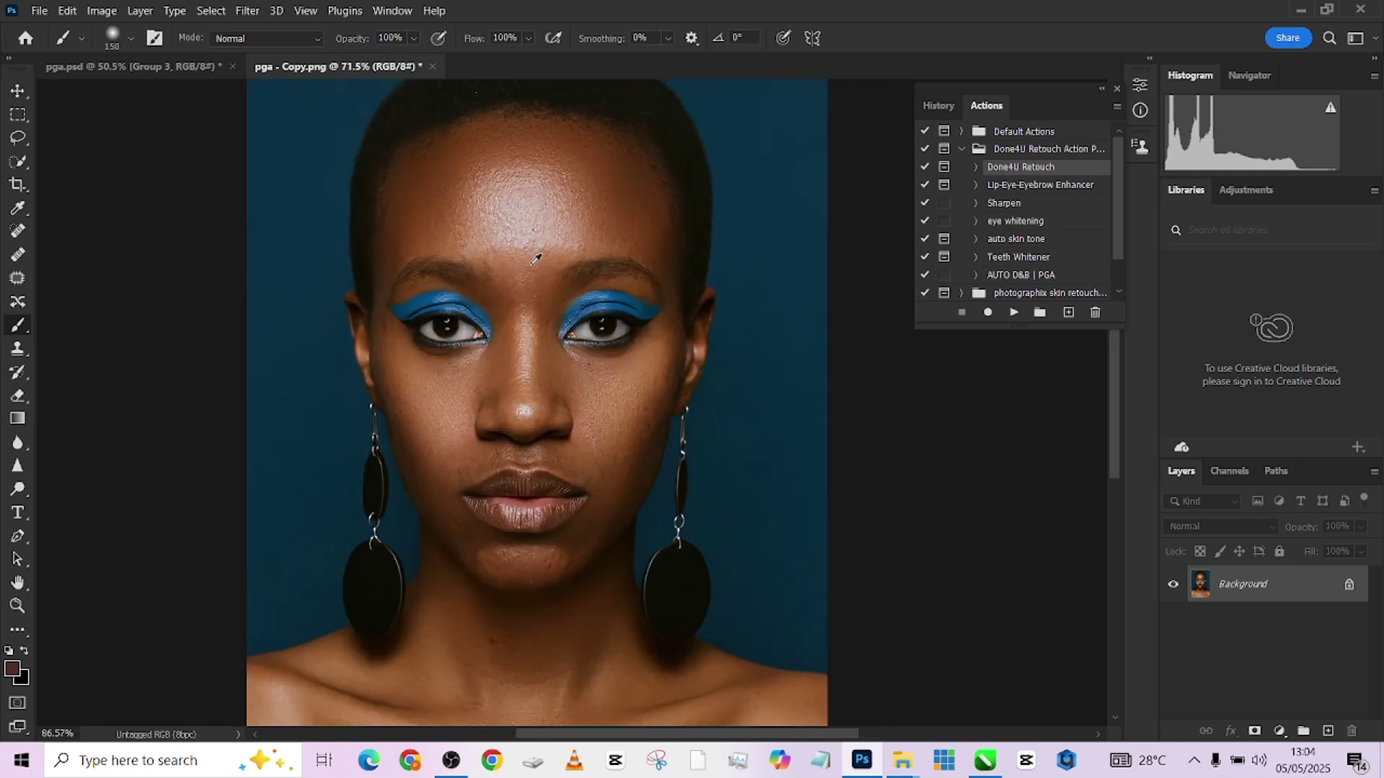
scroll(536, 262, down, 2)
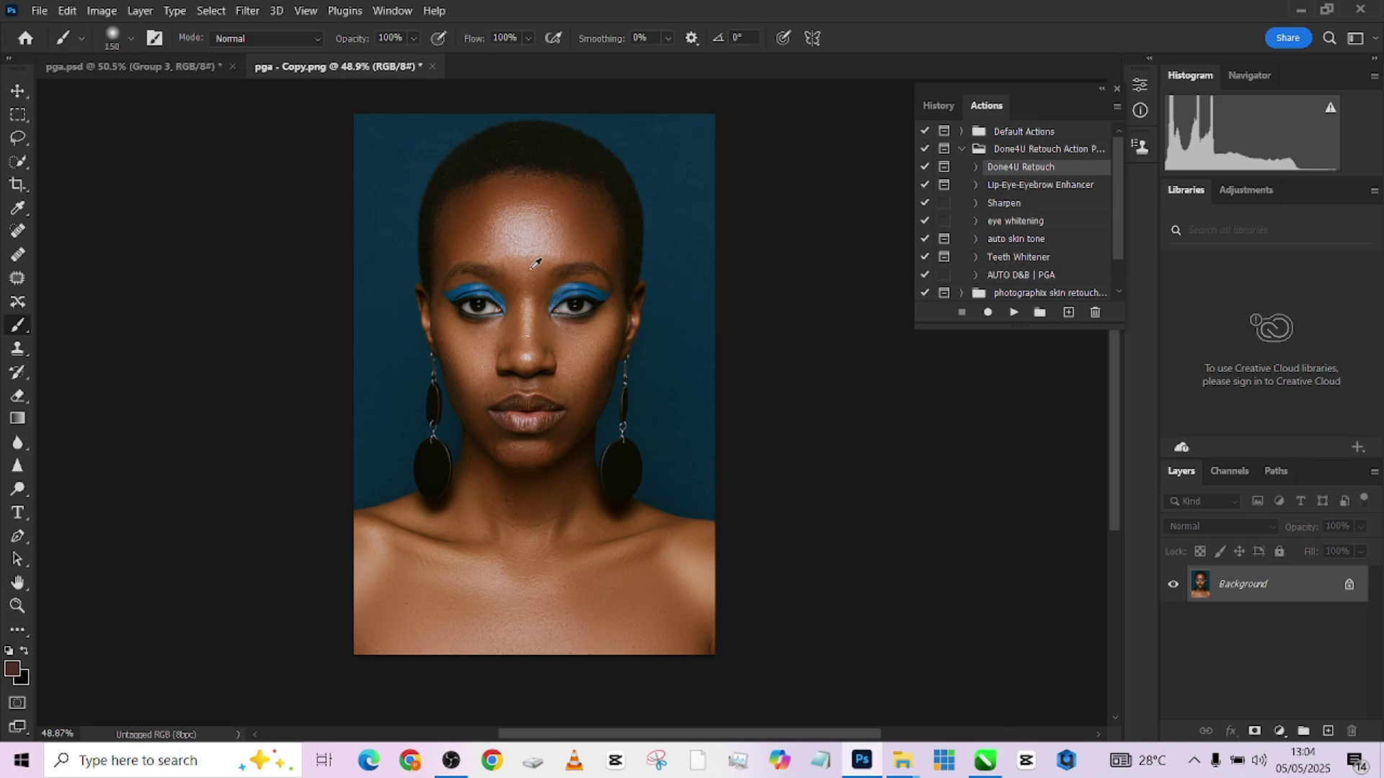
scroll(537, 262, up, 1)
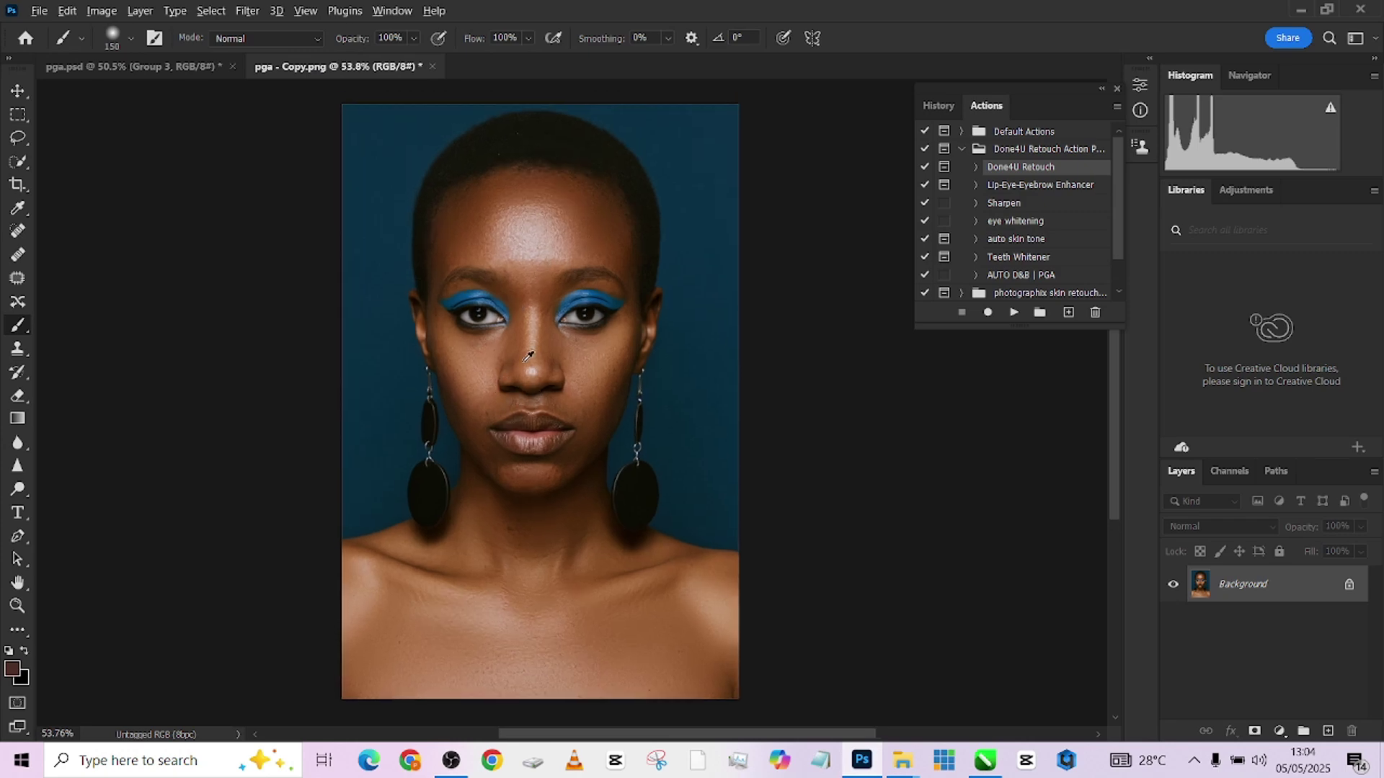
scroll(529, 356, up, 1)
Step: Brighten the image's shadows with Curves by raising the RGB curve point at input 50 to output 57
key(ctrl+m)
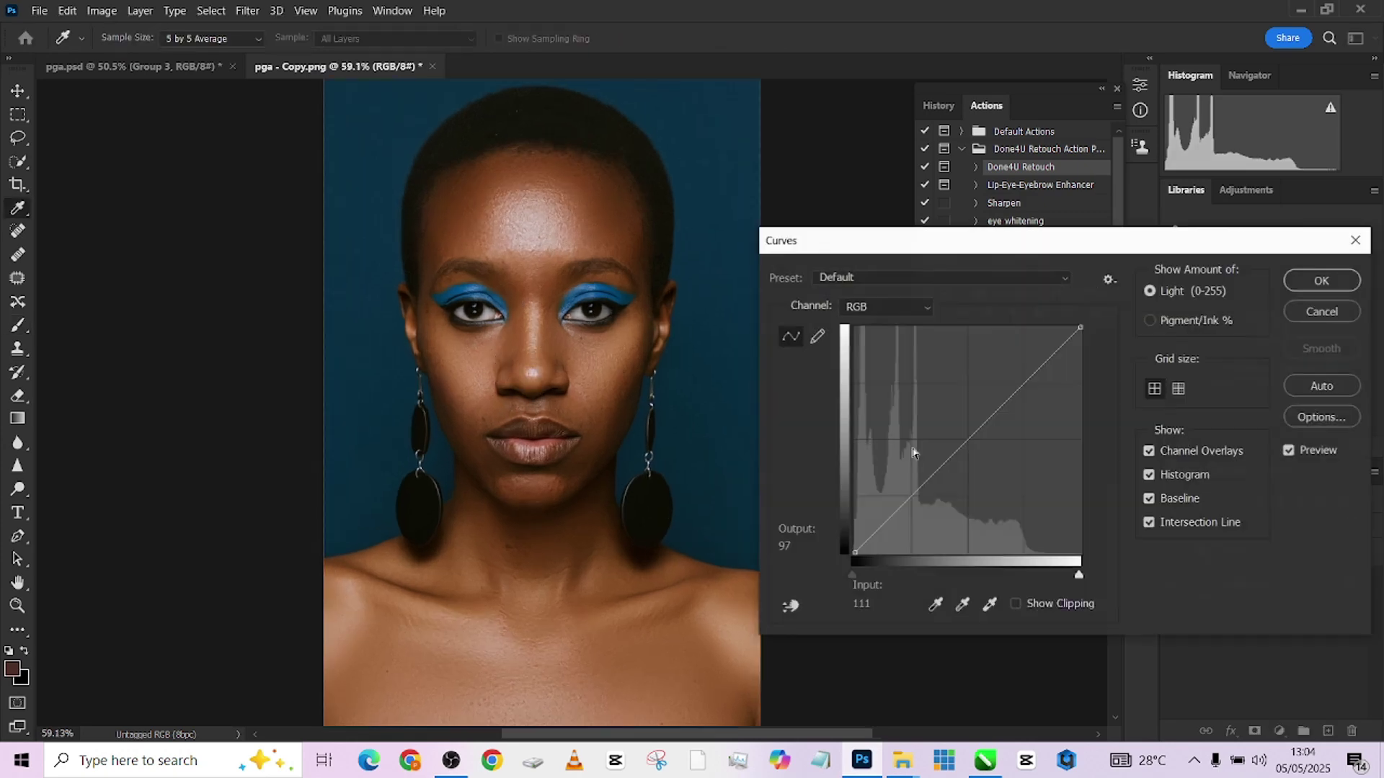
click(899, 506)
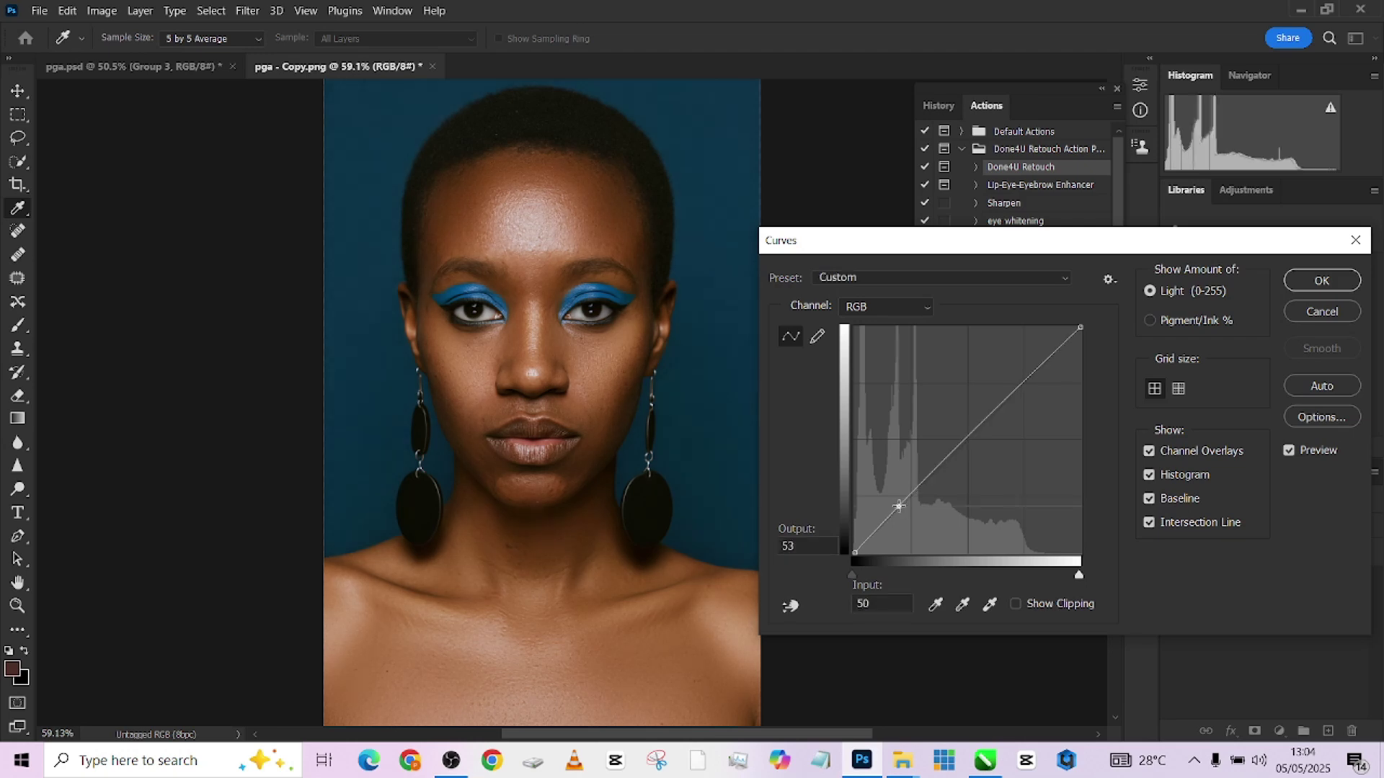
key(Up)
key(Up)
key(Up)
key(Up)
key(Return)
key(b)
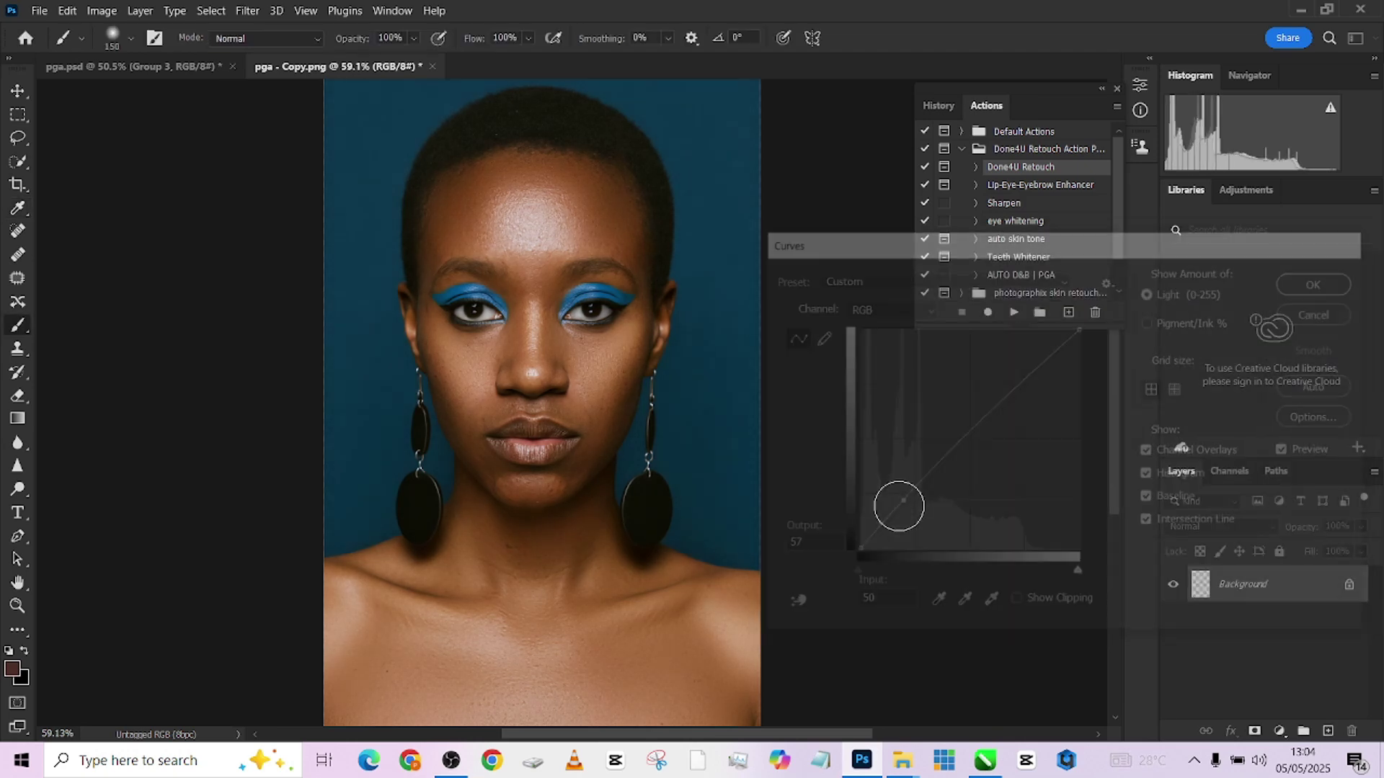
scroll(569, 310, down, 1)
scroll(569, 309, up, 1)
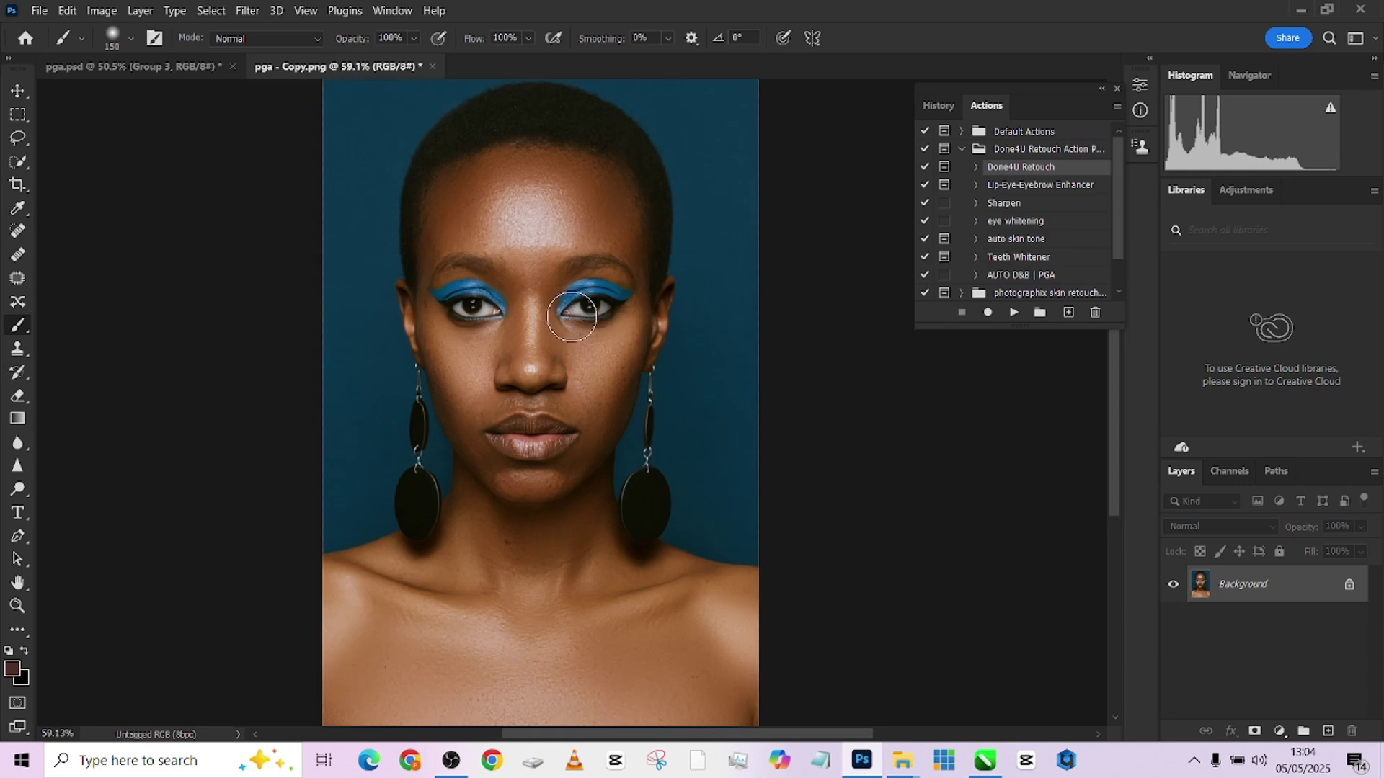
scroll(574, 447, down, 1)
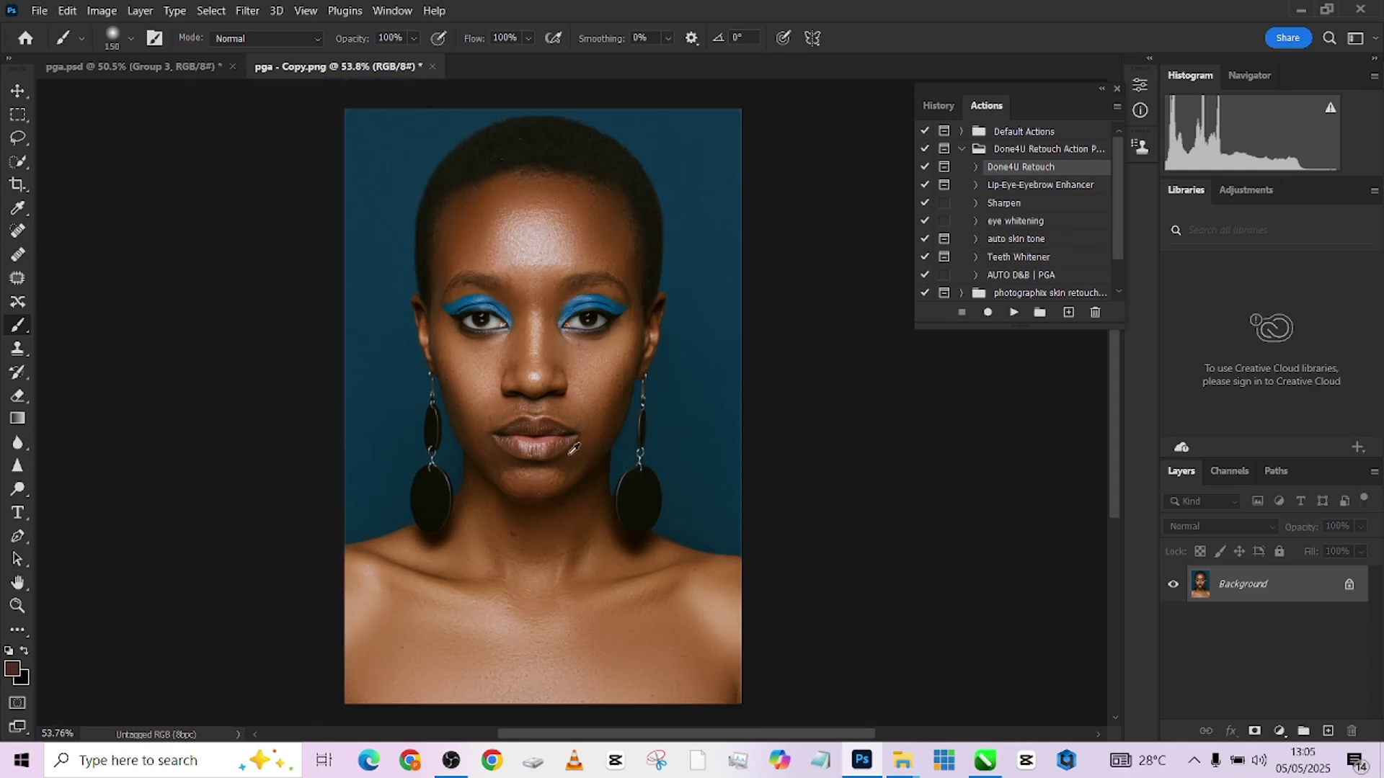
Step: Add a Gradient Map adjustment layer above the Background and hide it so the original skin colours can be sampled
click(1280, 731)
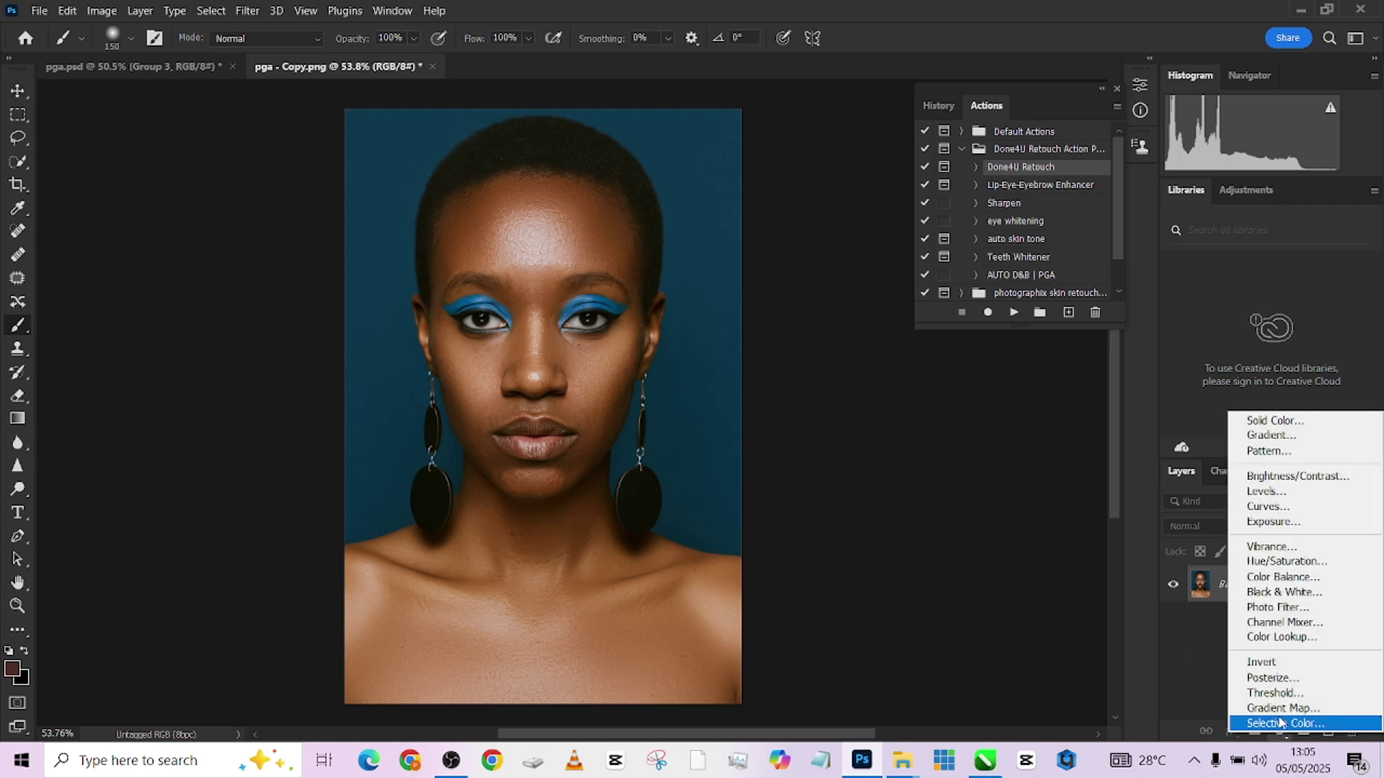
click(1301, 719)
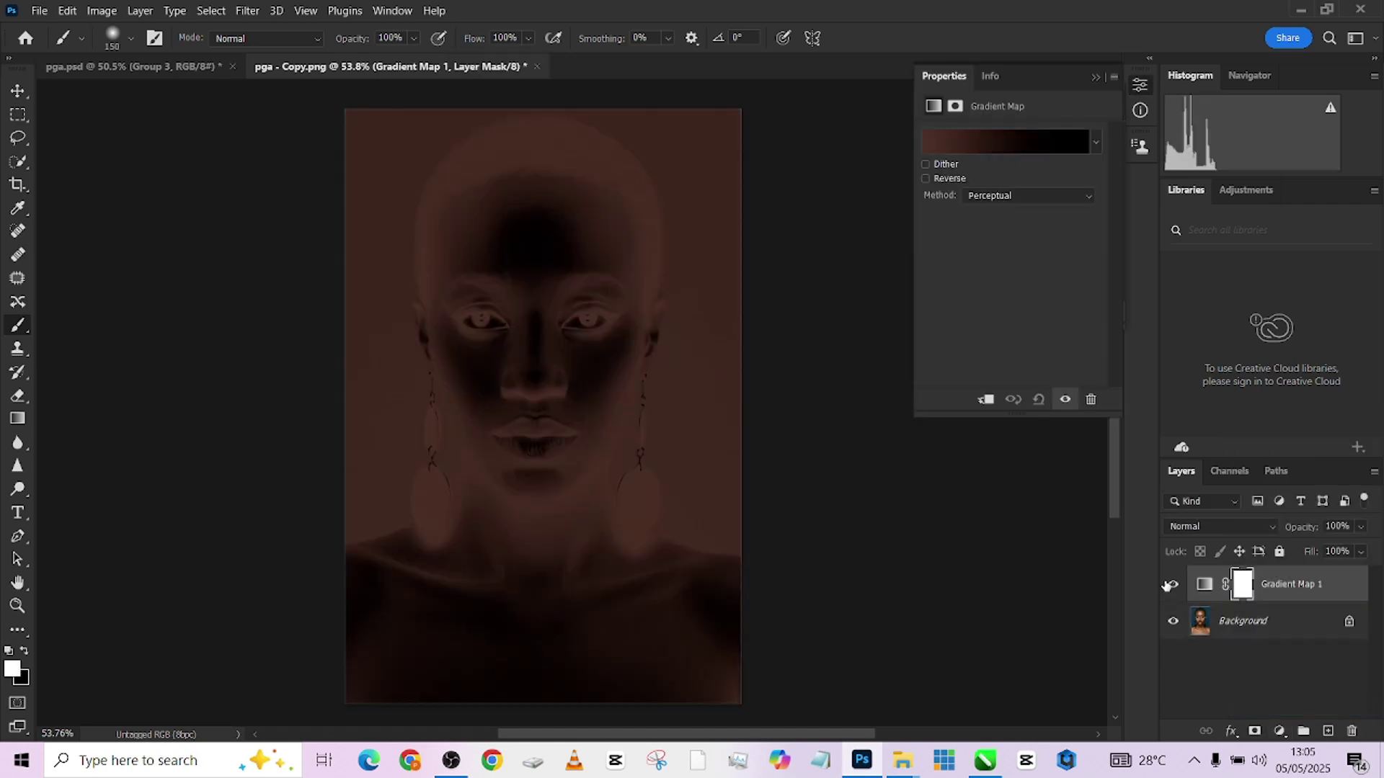
click(1173, 585)
click(1048, 137)
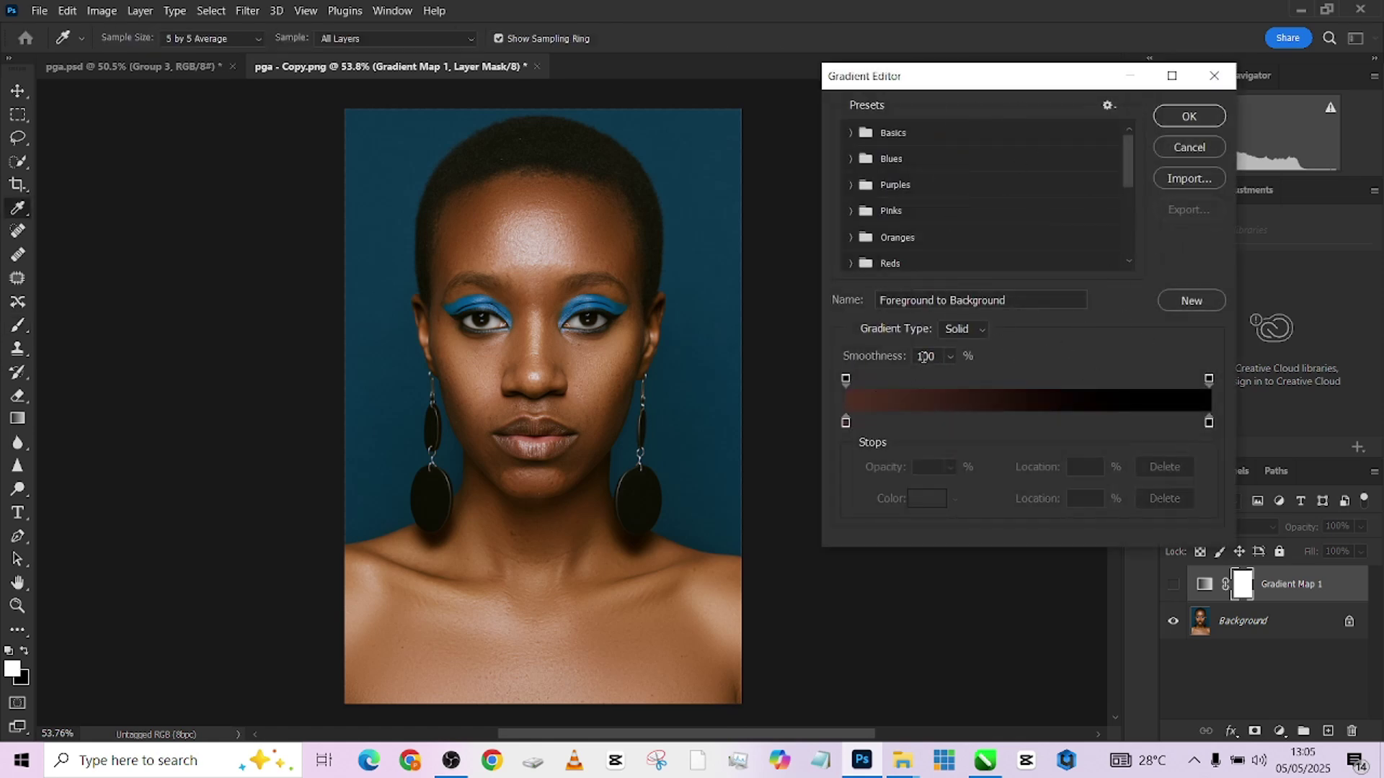
double_click(847, 422)
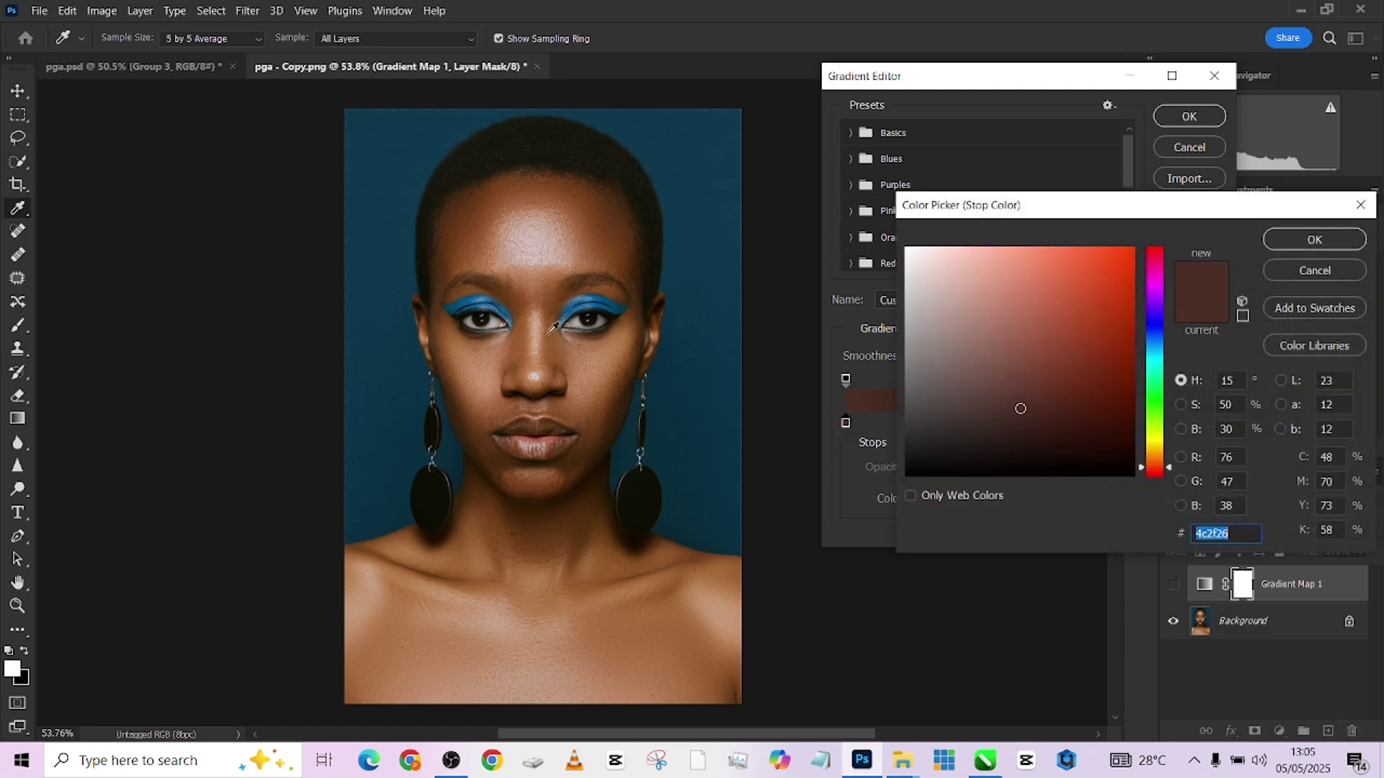
text(ffffff)
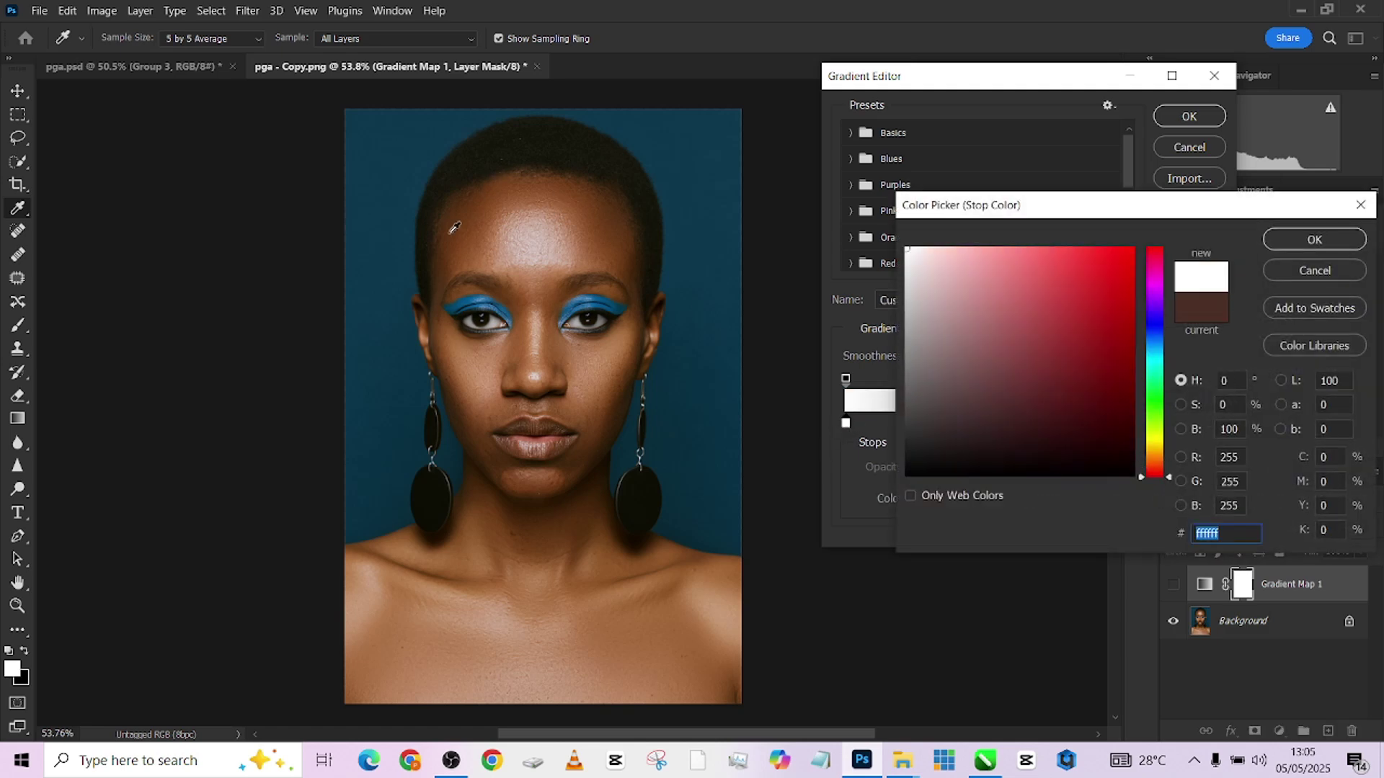
click(1326, 271)
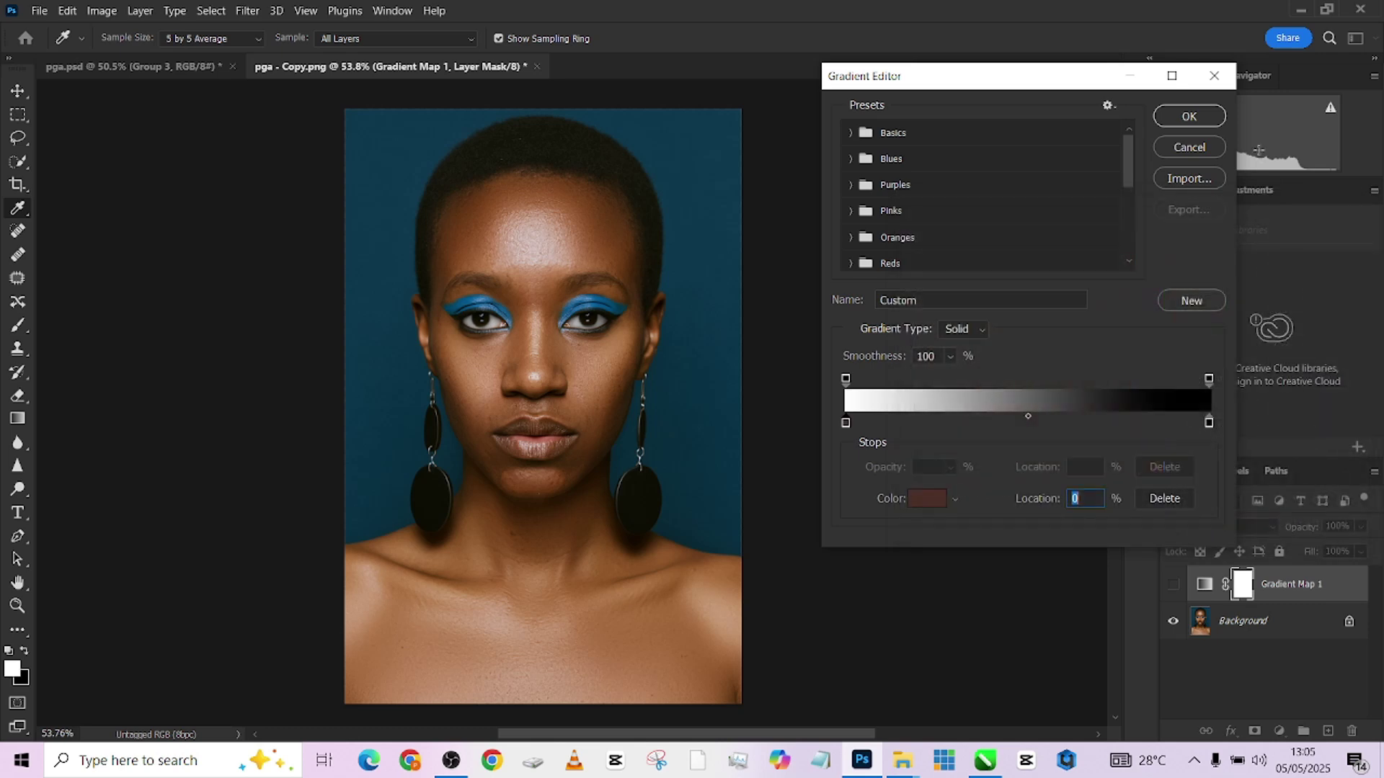
click(1205, 123)
click(1206, 584)
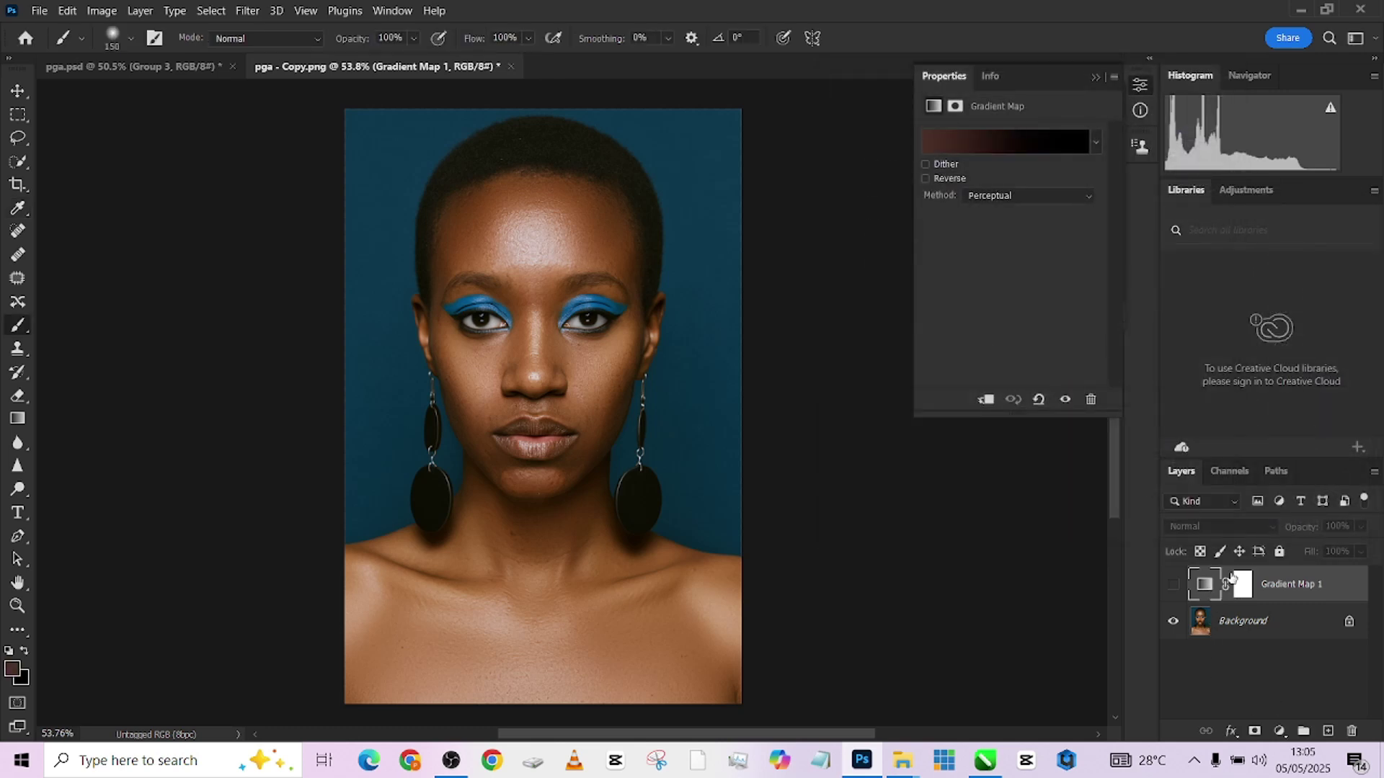
Step: Set the gradient map's starting stop to the light skin tone #a97350 sampled from the forehead, at location 66%
click(1023, 140)
double_click(845, 422)
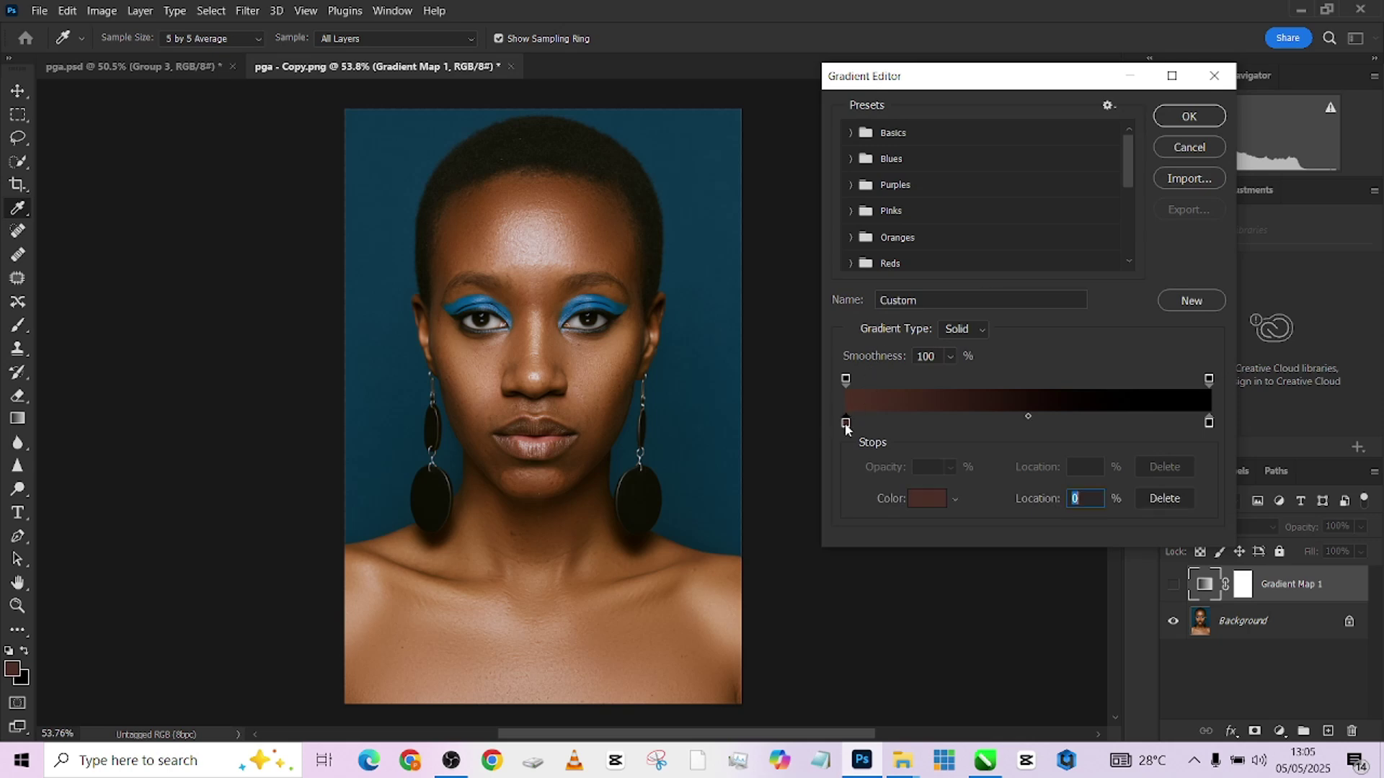
click(567, 204)
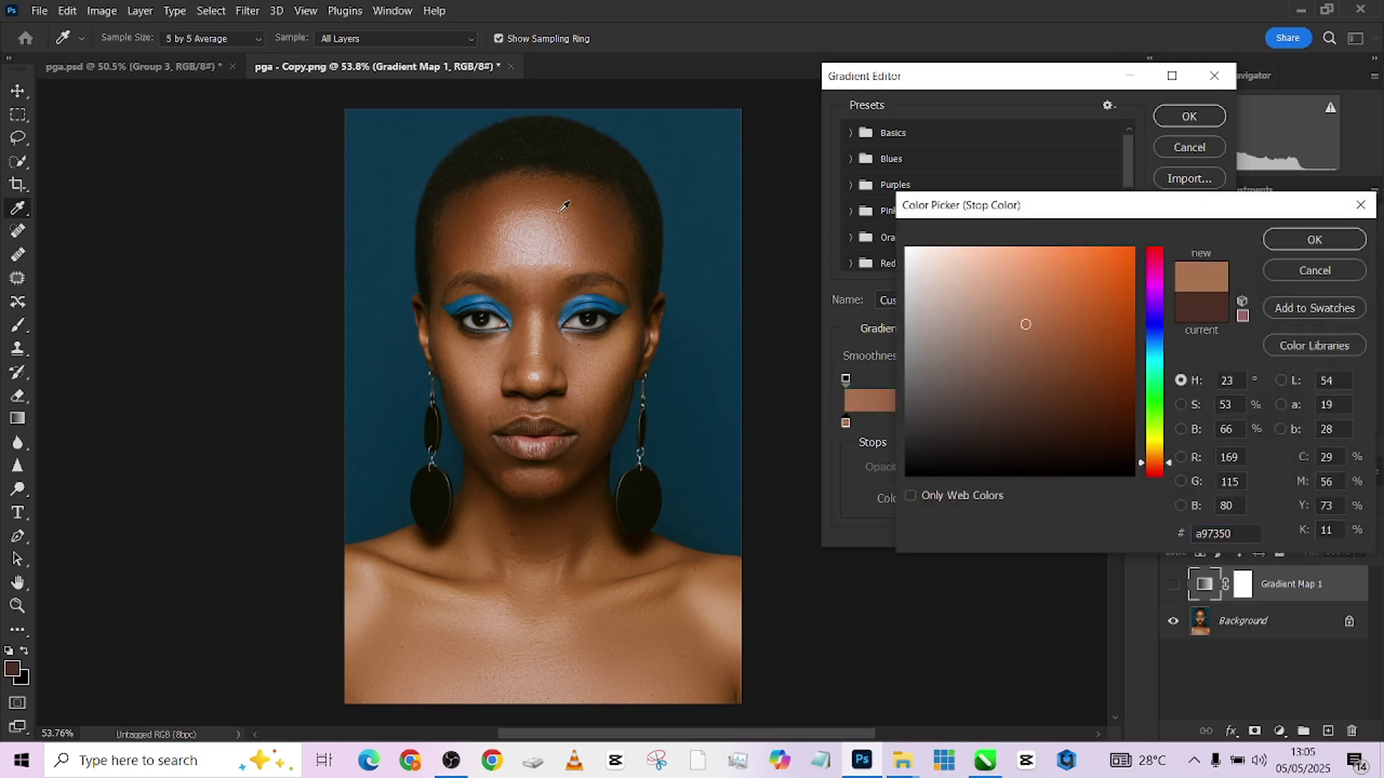
click(1233, 429)
click(1291, 240)
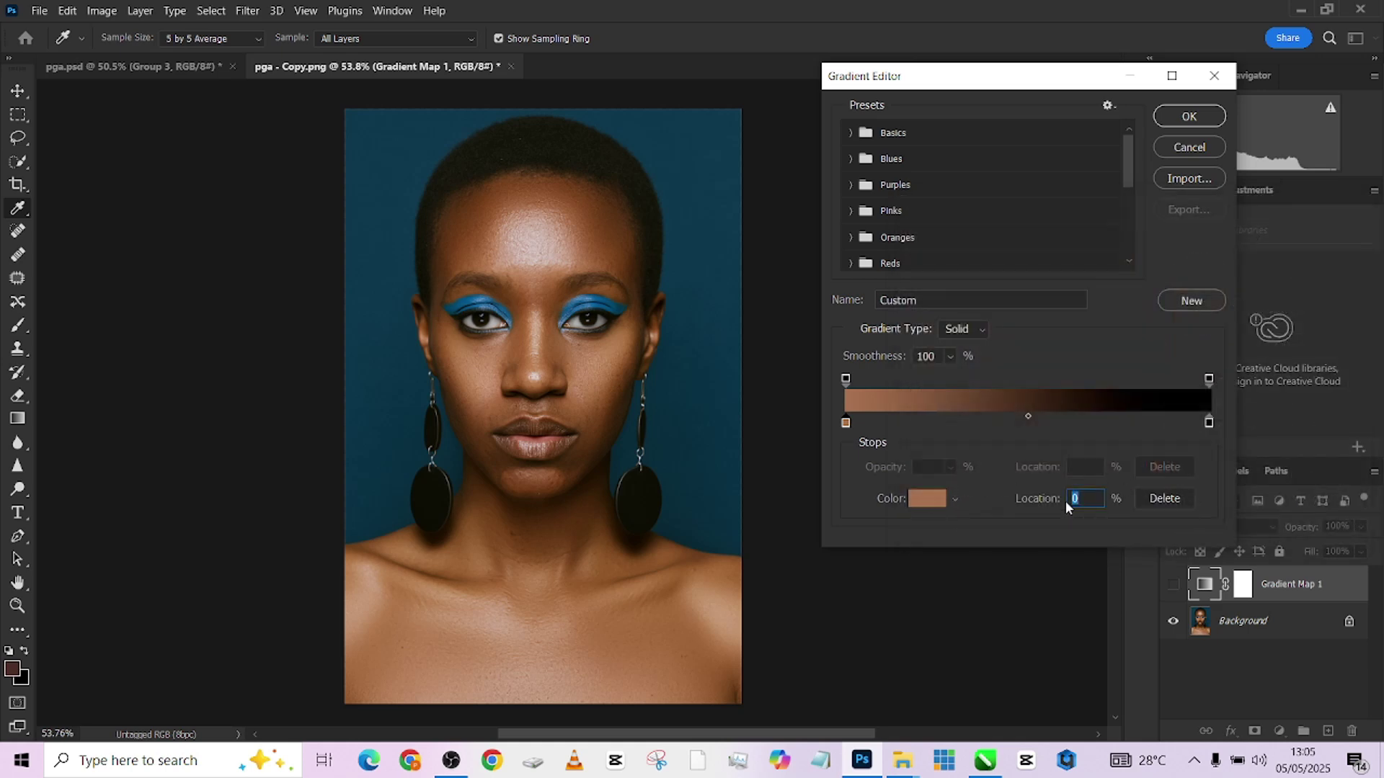
text(66)
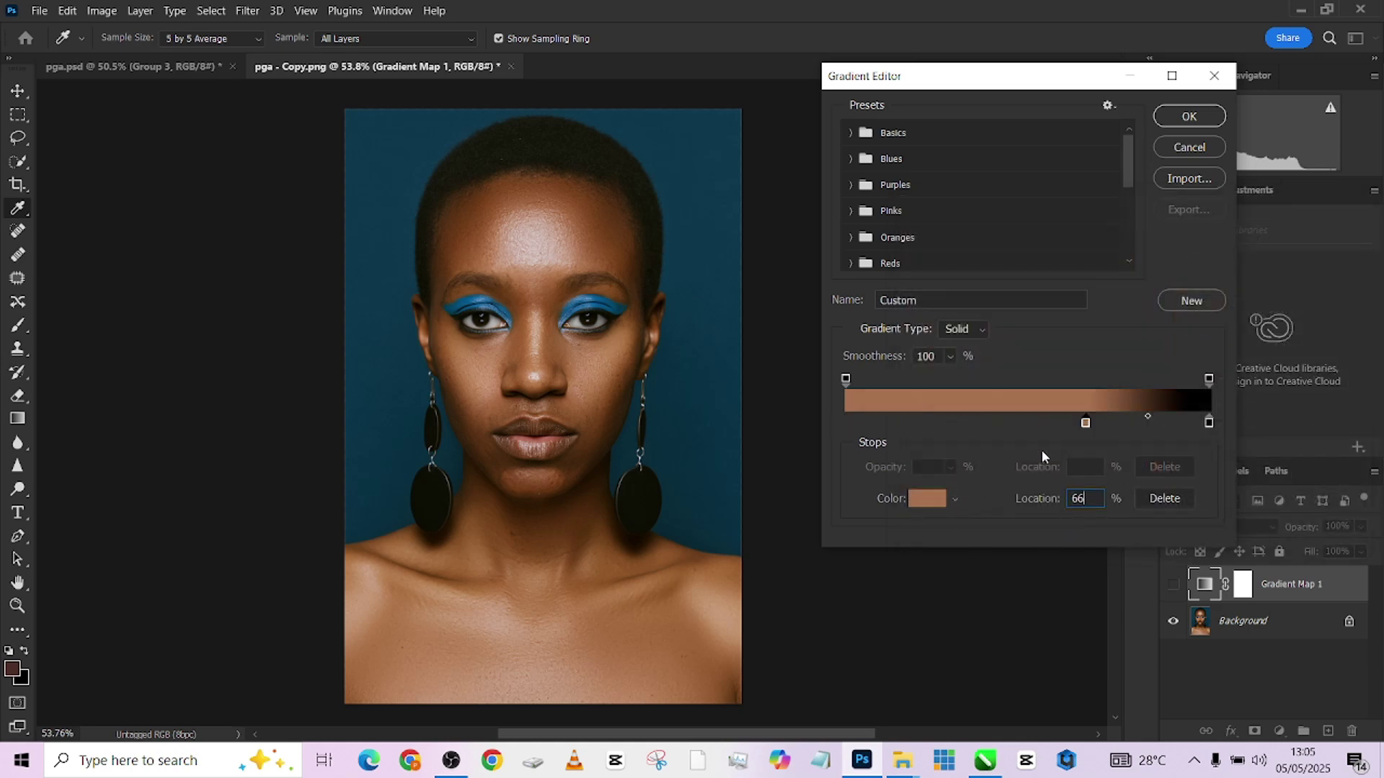
Step: Set the black gradient stop to the dark skin tone #4f2b0d sampled from the neck shadow, at location 31%
double_click(1208, 421)
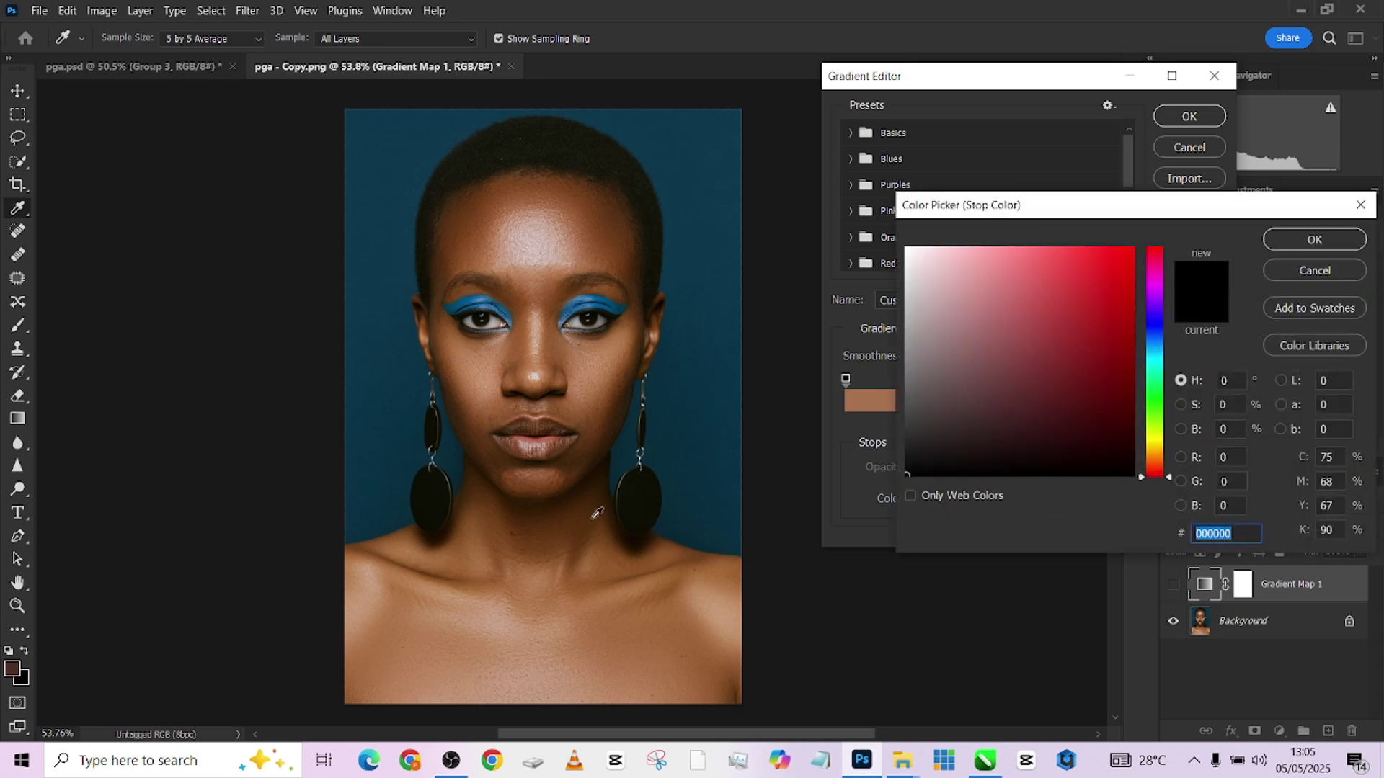
click(596, 515)
click(1237, 434)
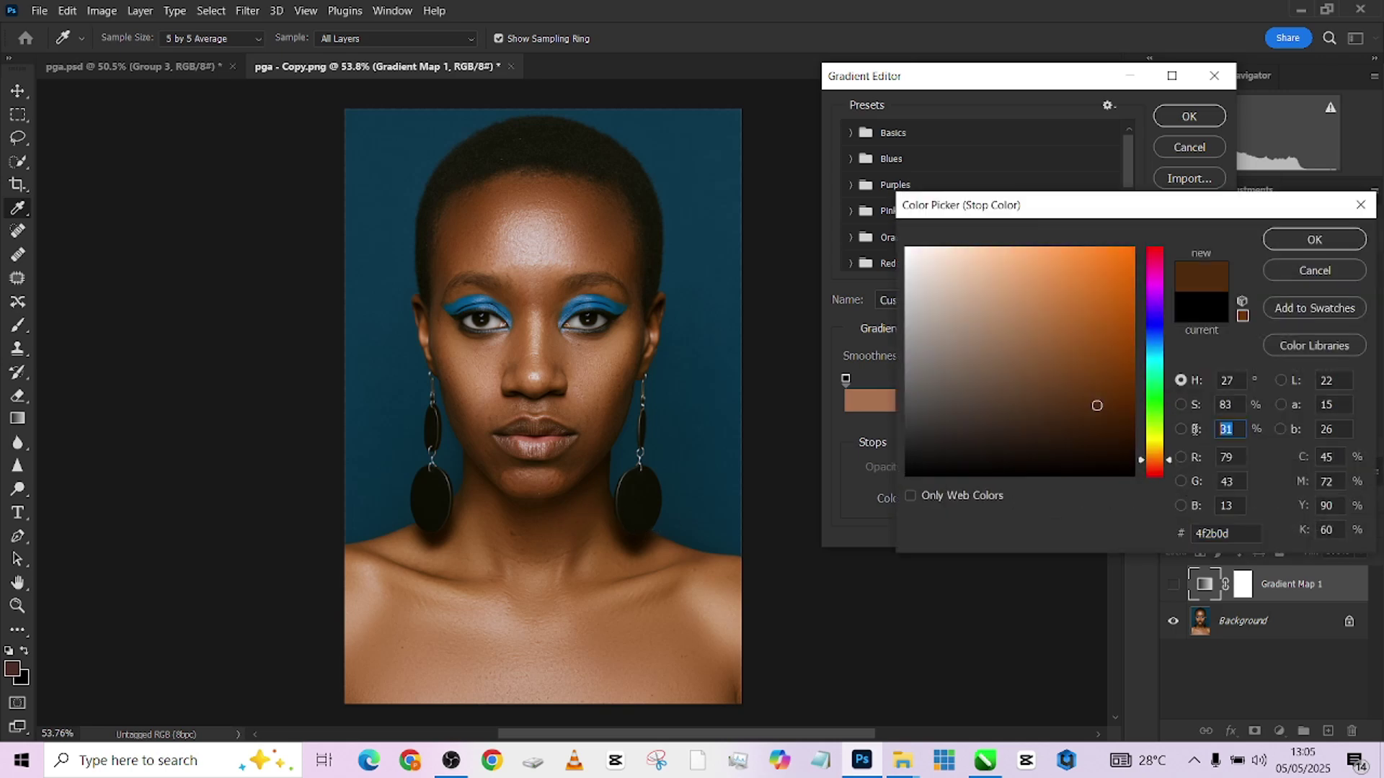
click(1325, 239)
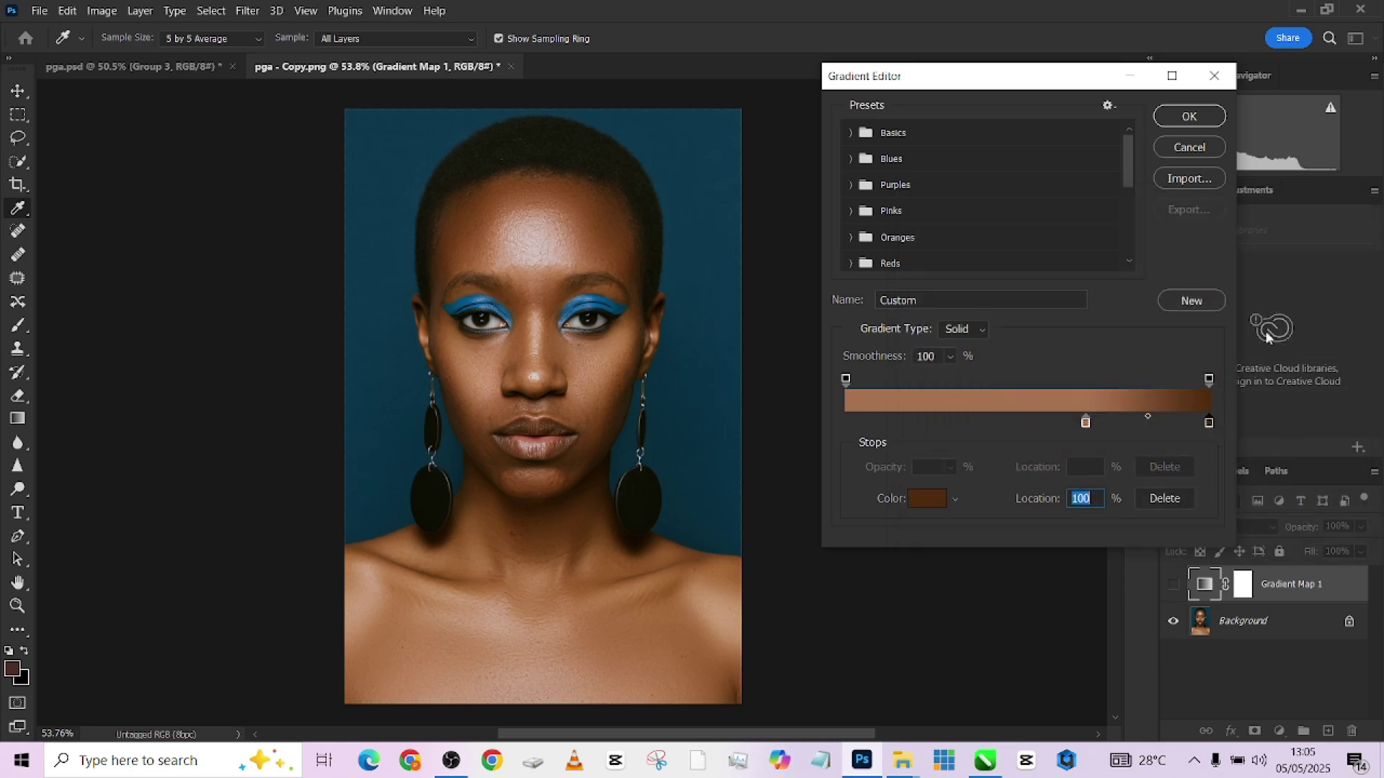
text(31)
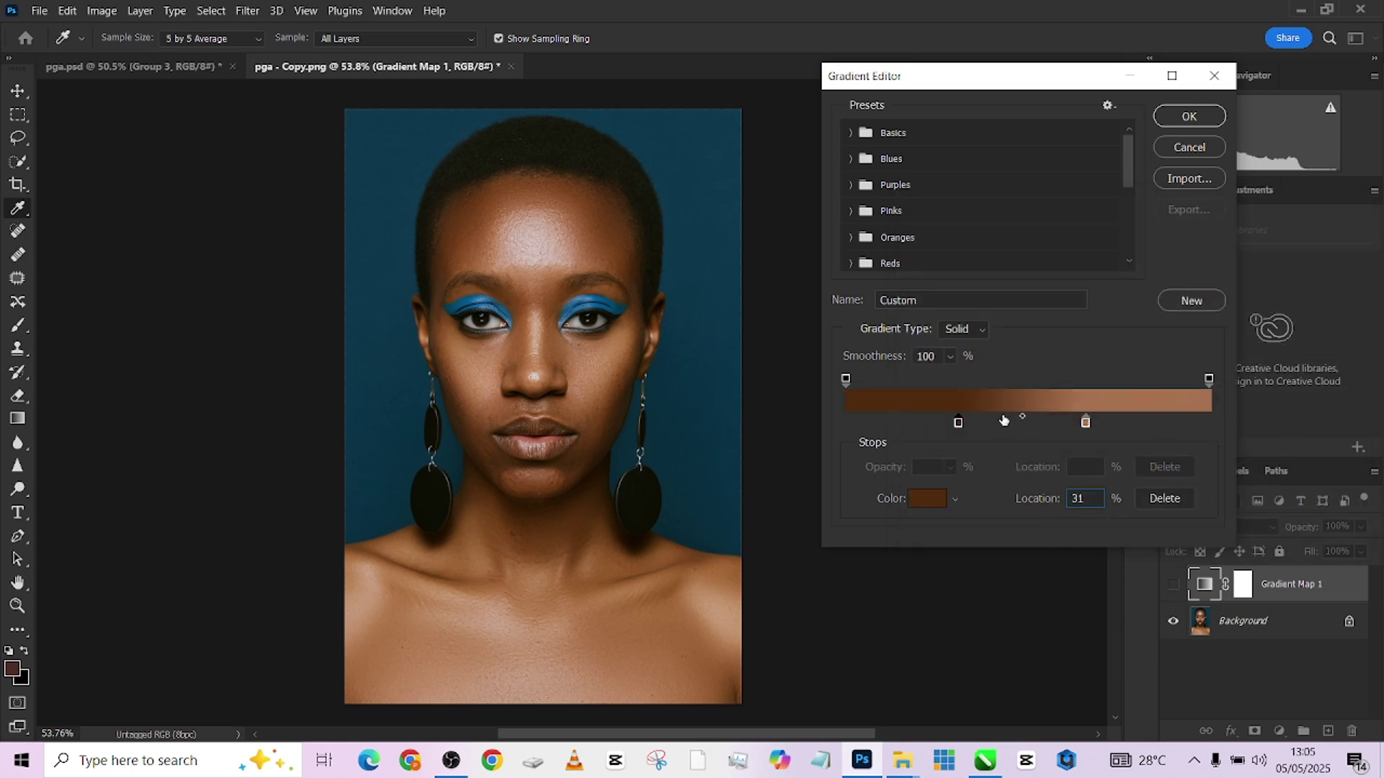
Step: Add a midtone stop coloured #6c3a17, sampled from the side of the forehead, at location 42% and accept the gradient
click(1002, 422)
drag(1001, 427, 997, 426)
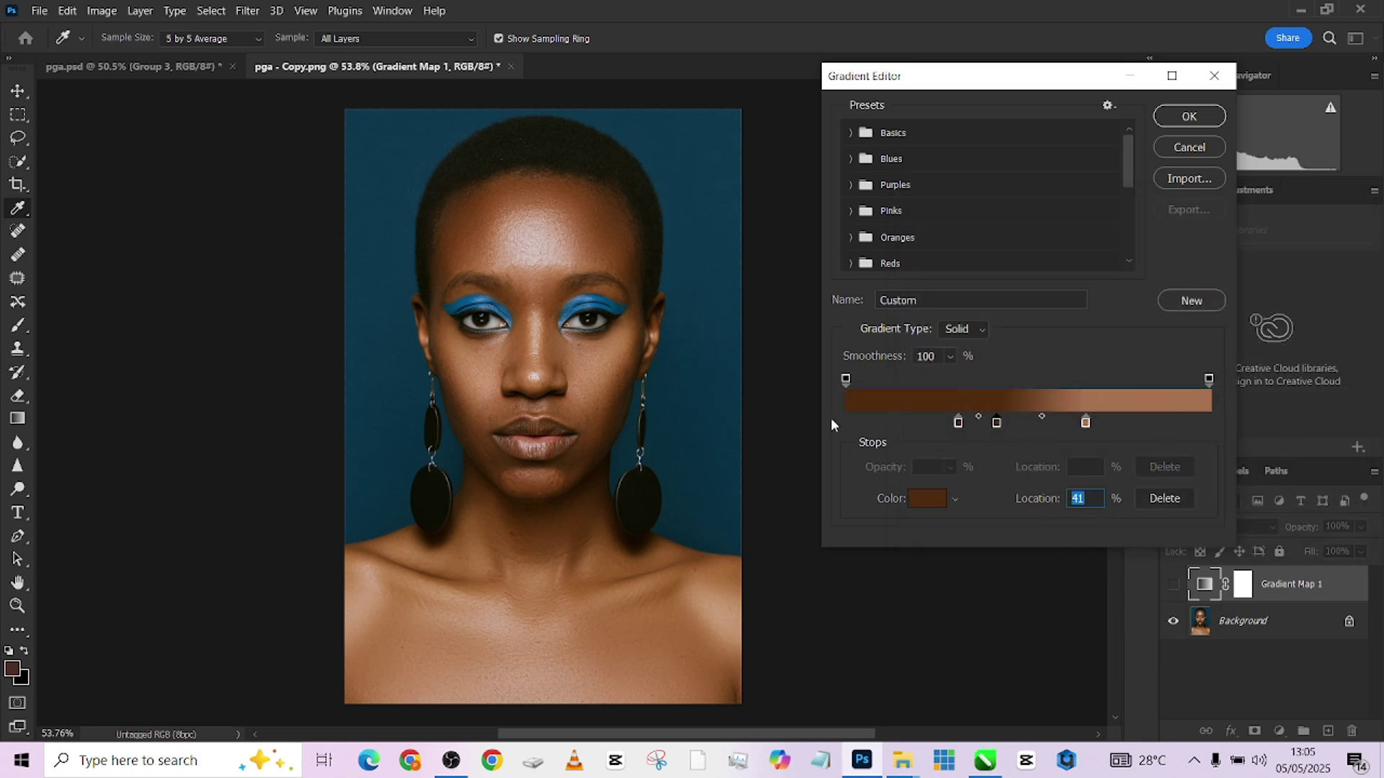
double_click(996, 422)
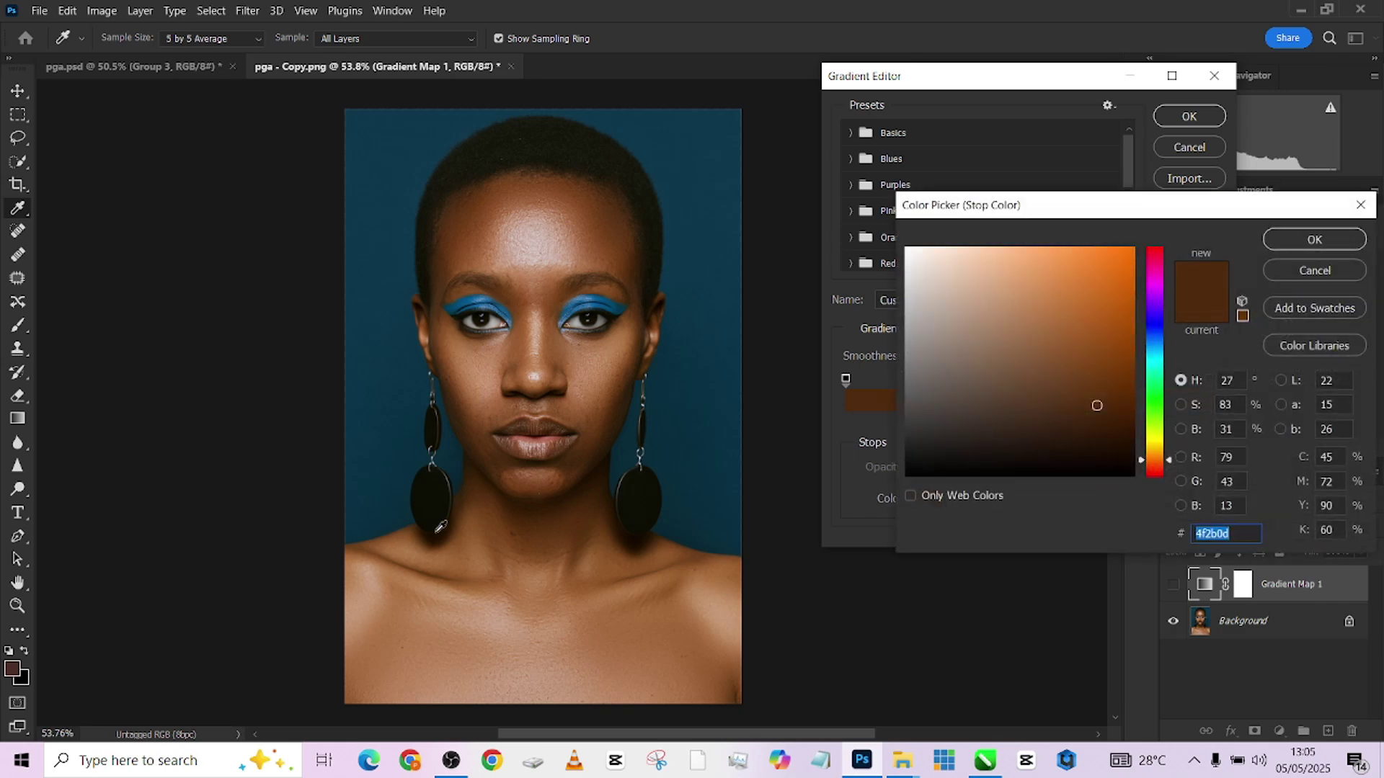
click(474, 210)
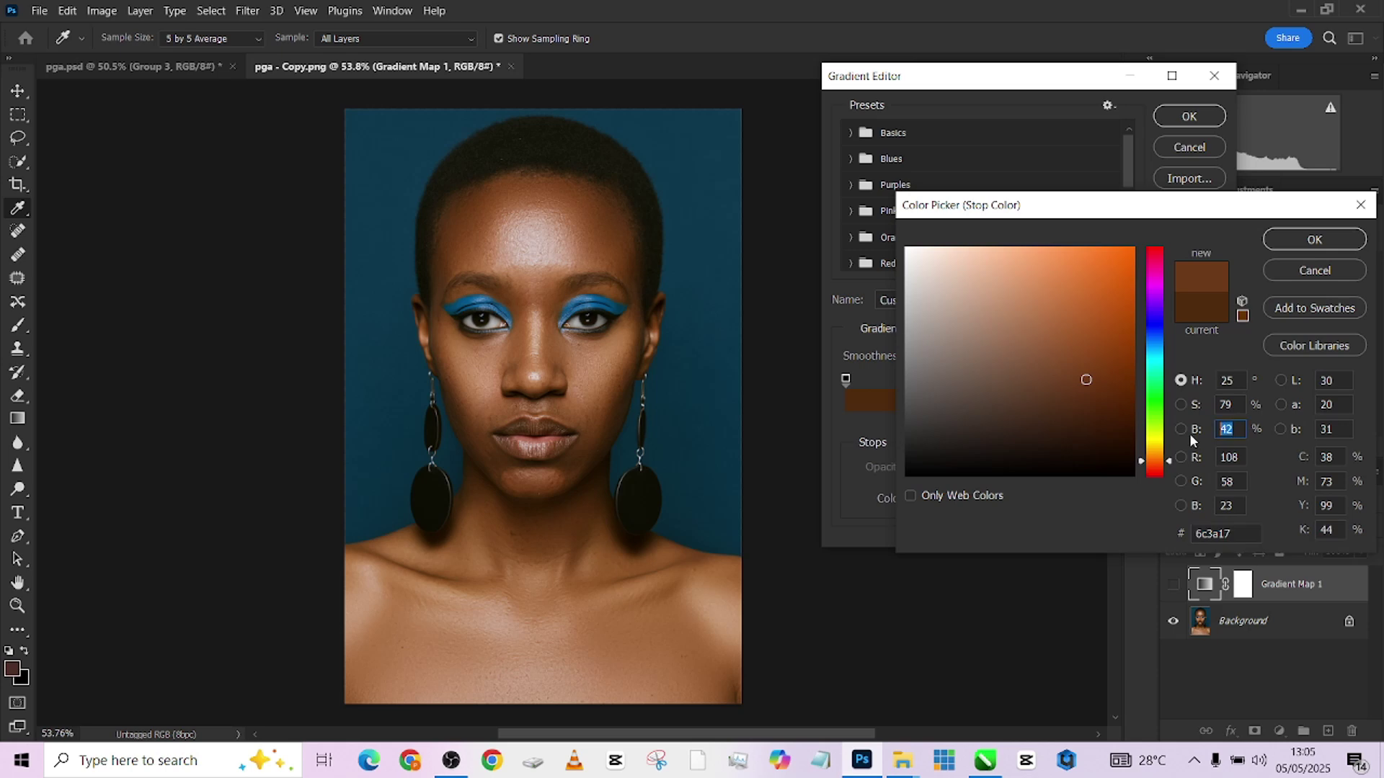
click(1309, 242)
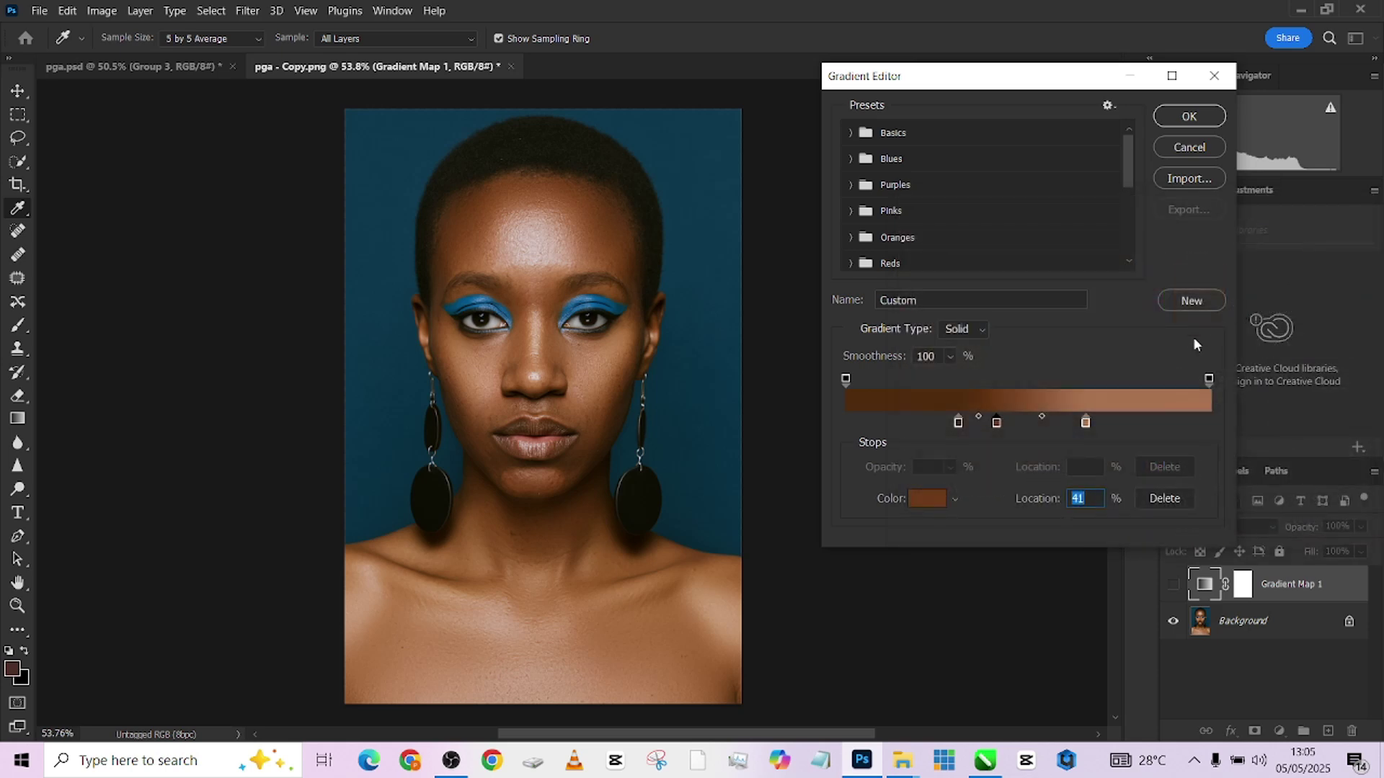
text(42)
click(1188, 116)
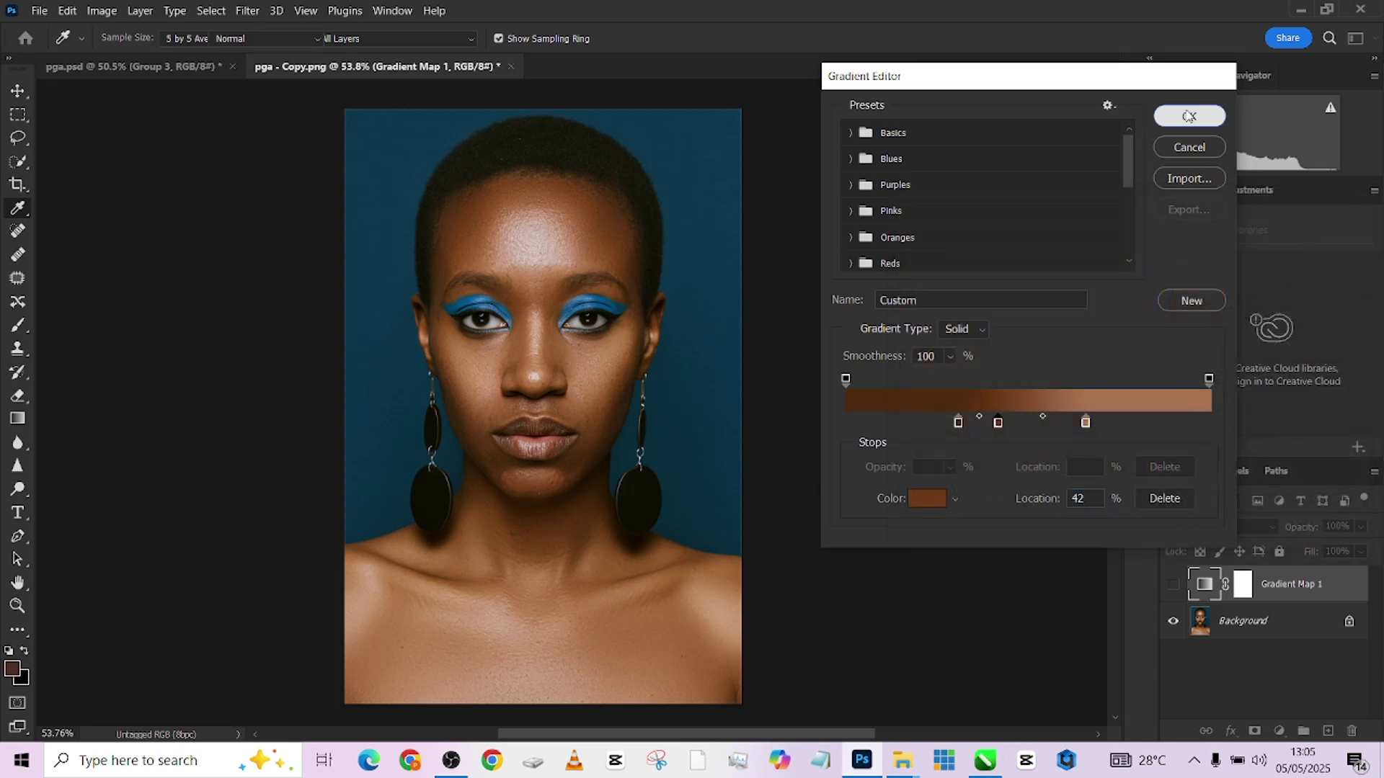
Step: Show the gradient map and restrict its mask to the skin with Color Range at fuzziness 5, adding the forehead highlight to the sampled colours
click(1175, 584)
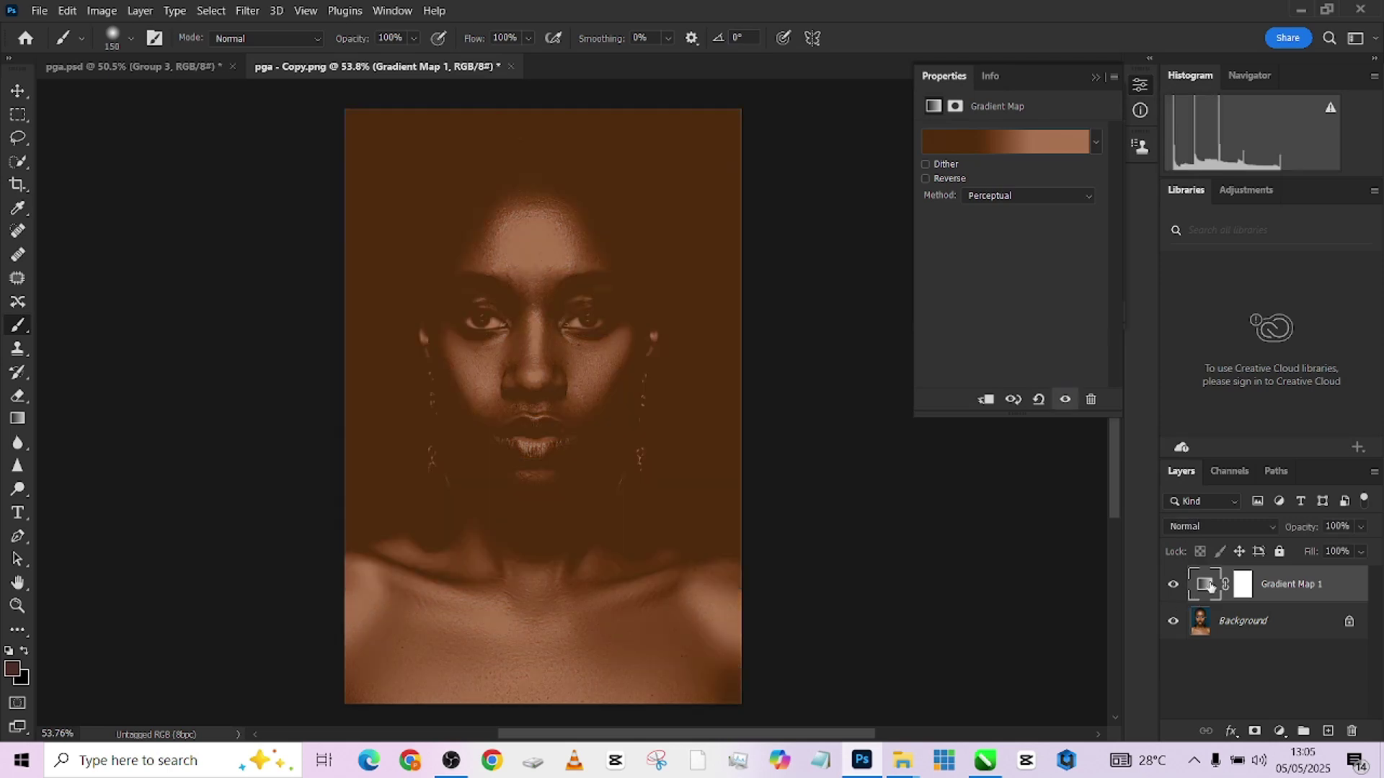
click(1243, 584)
click(211, 10)
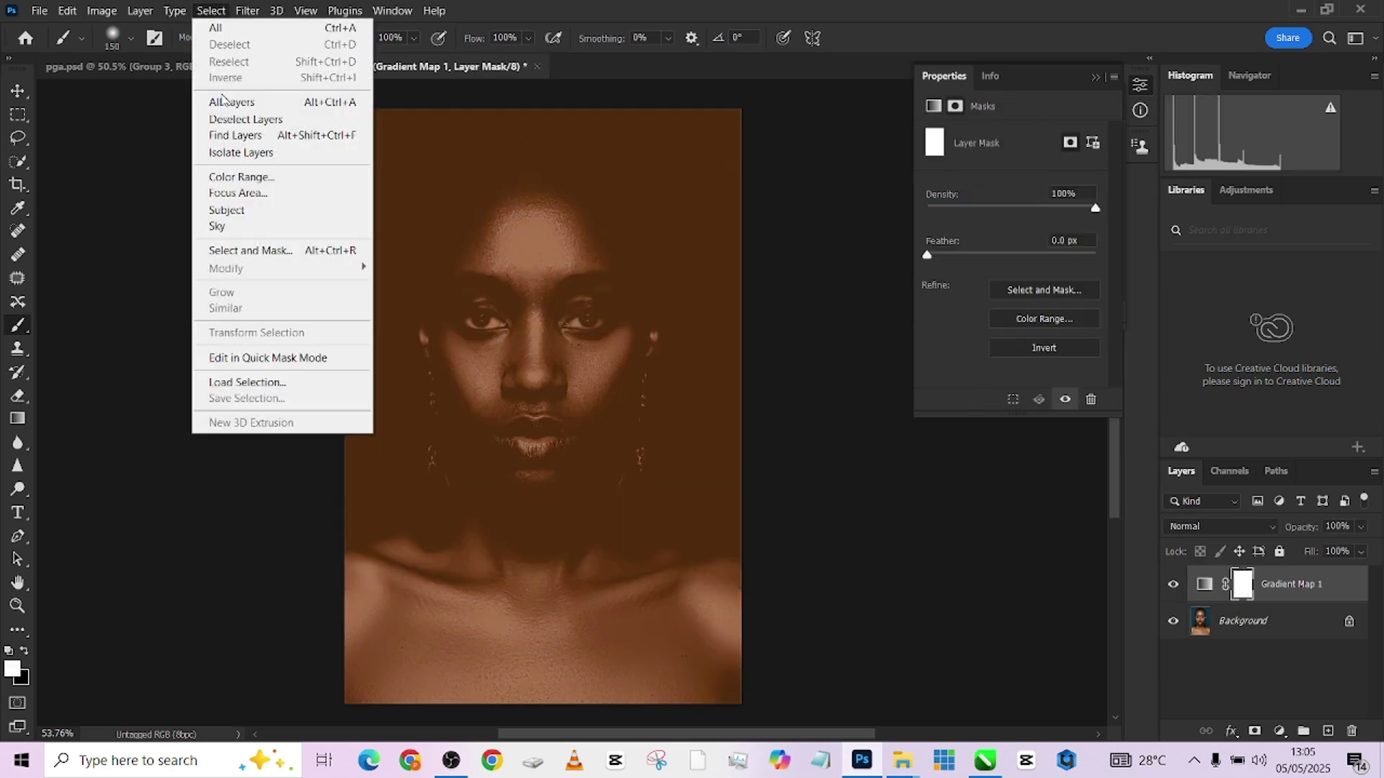
click(238, 186)
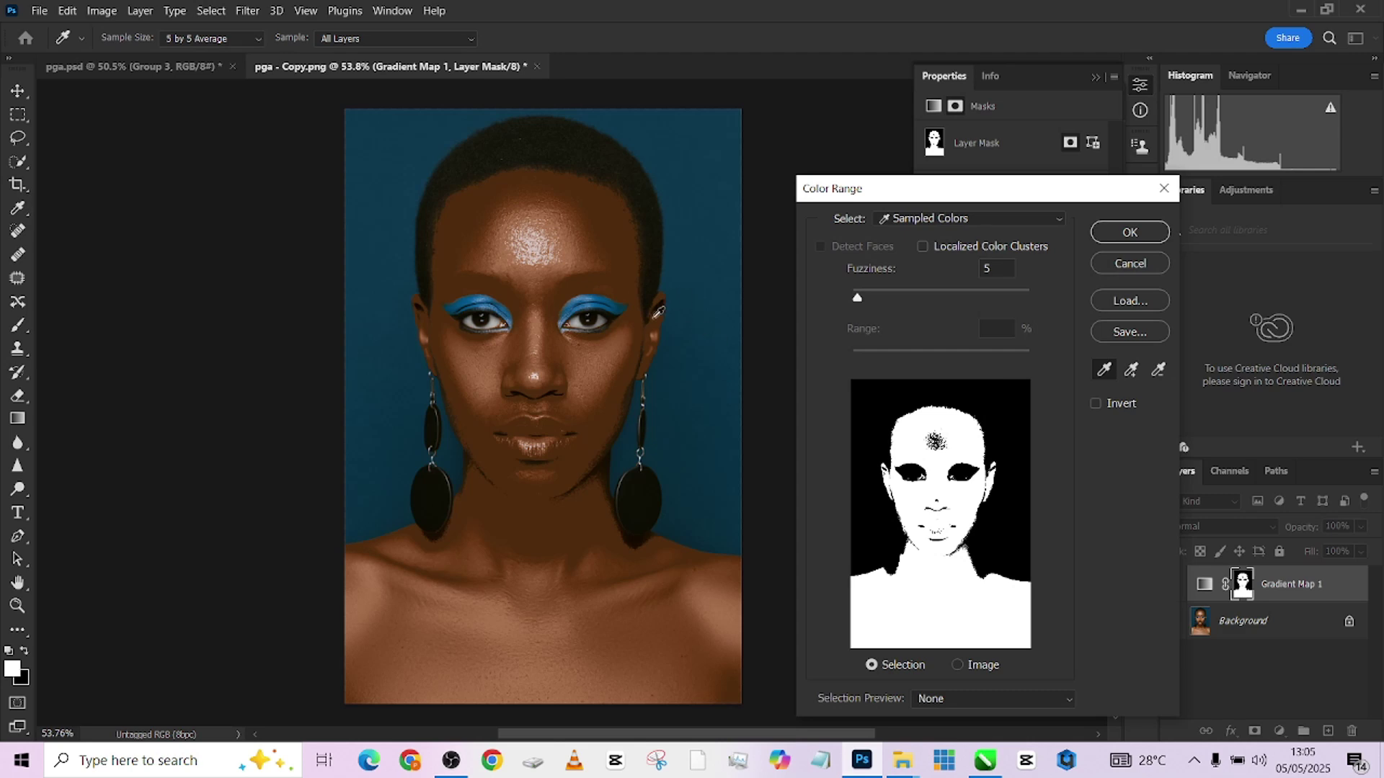
click(1131, 374)
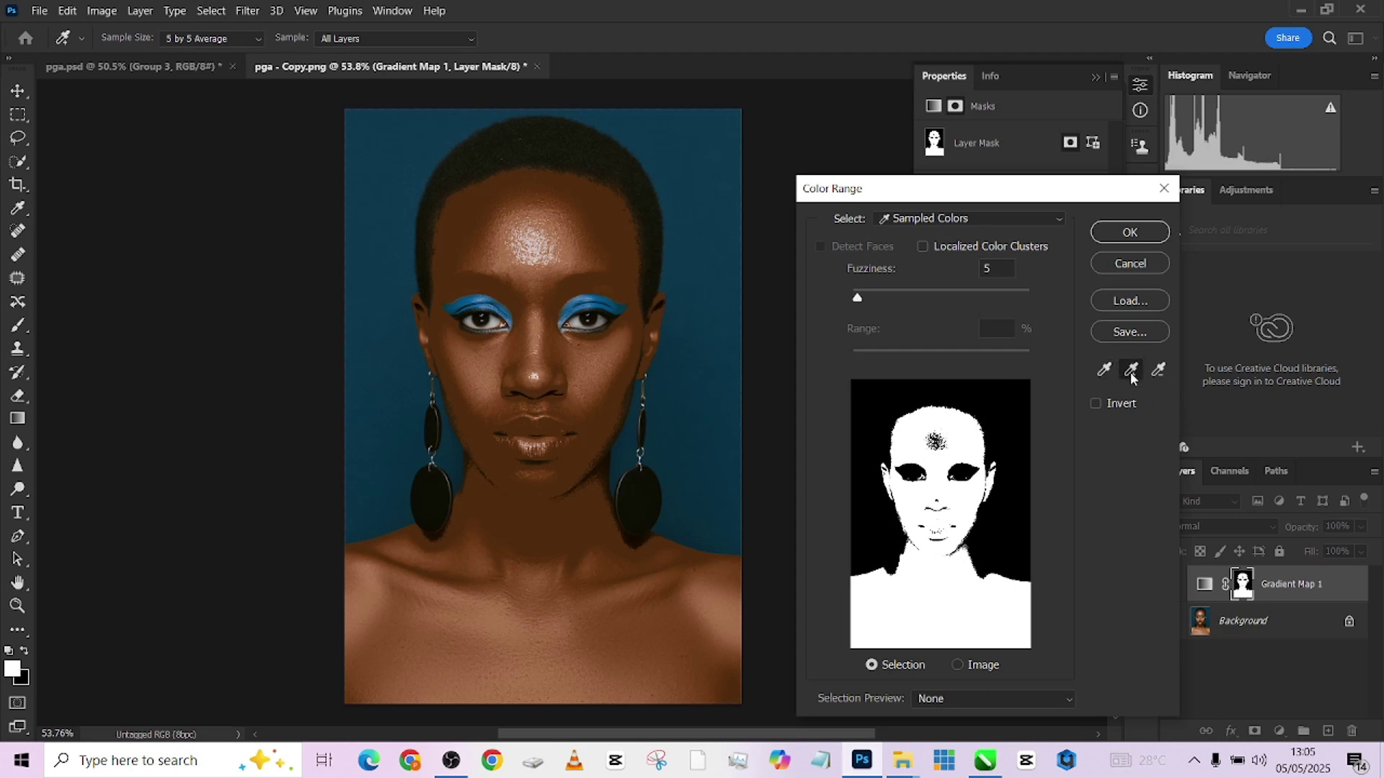
click(935, 446)
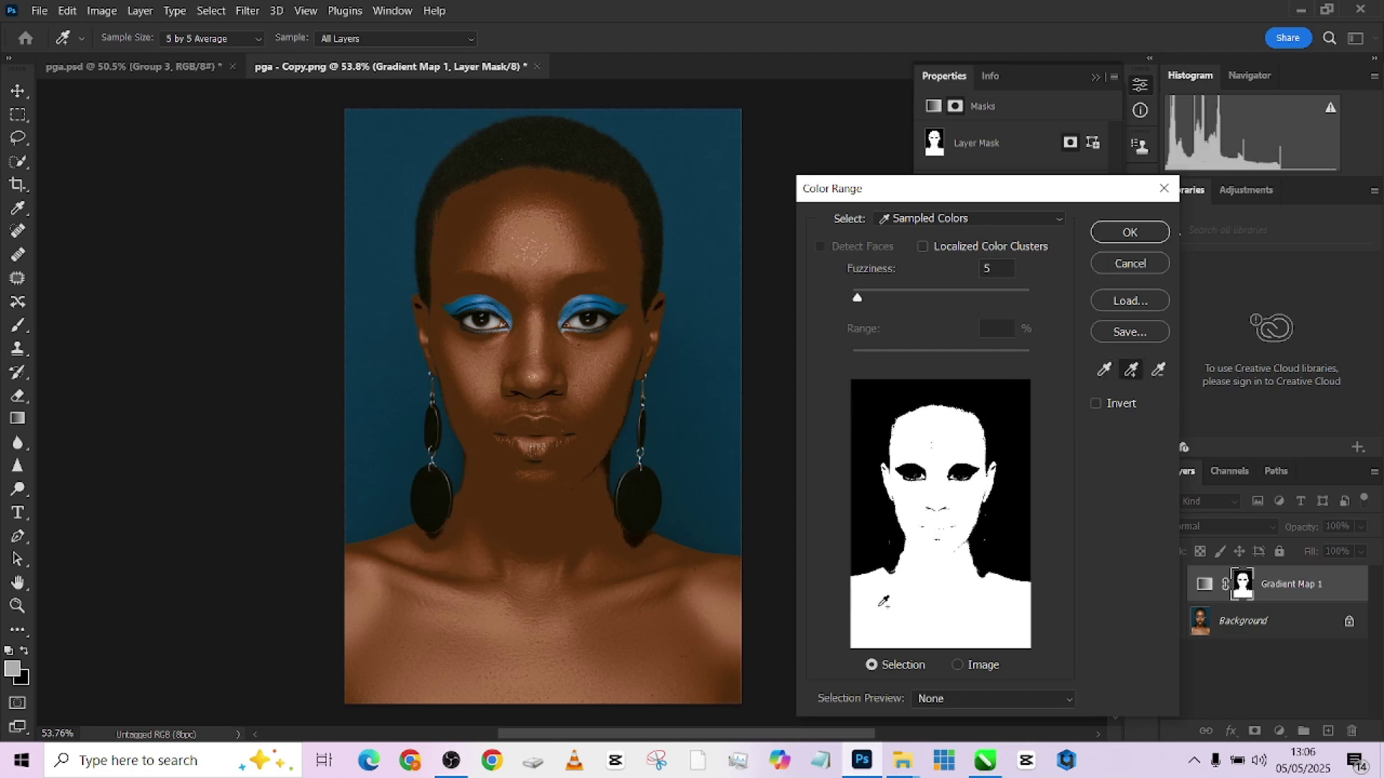
click(1114, 231)
Step: Set the Gradient Map 1 layer's blend mode to Color and its fill to 37%
click(1227, 526)
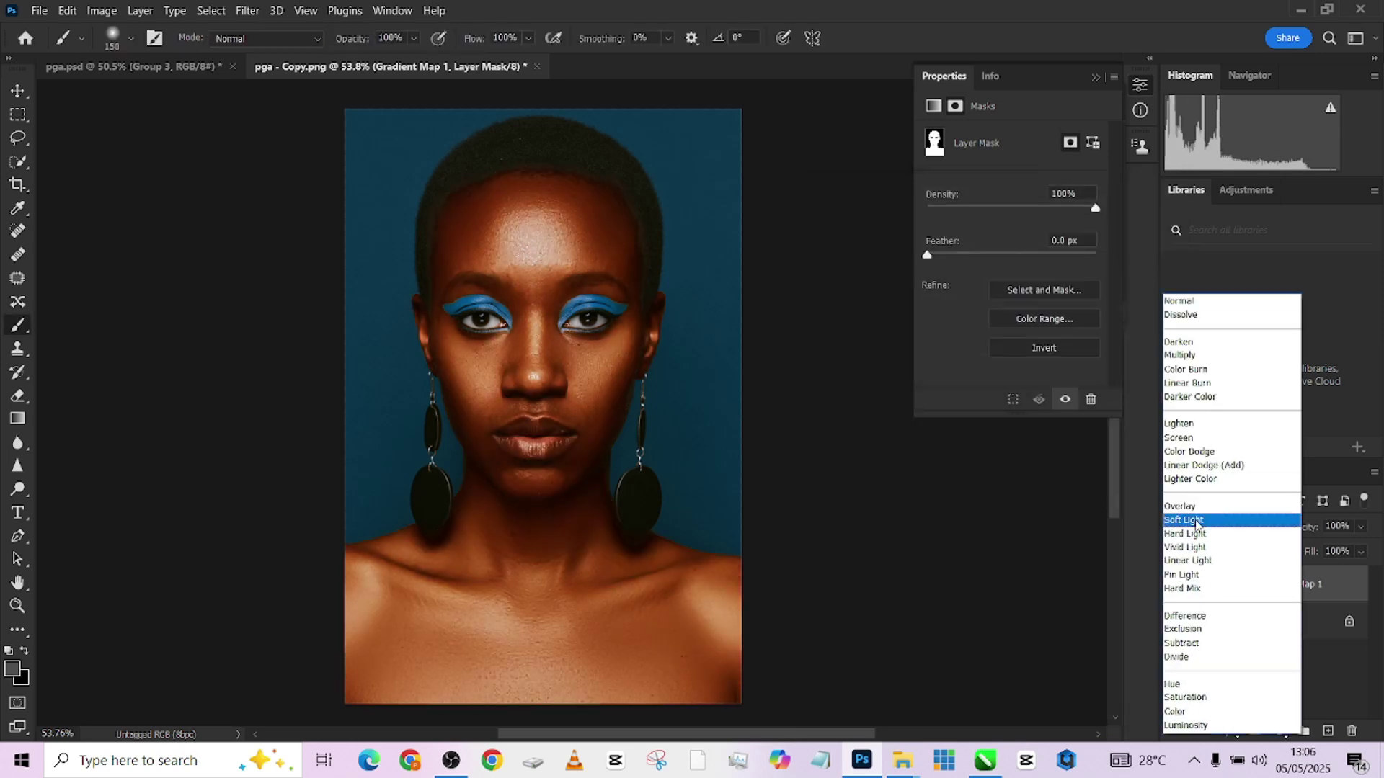
click(1198, 712)
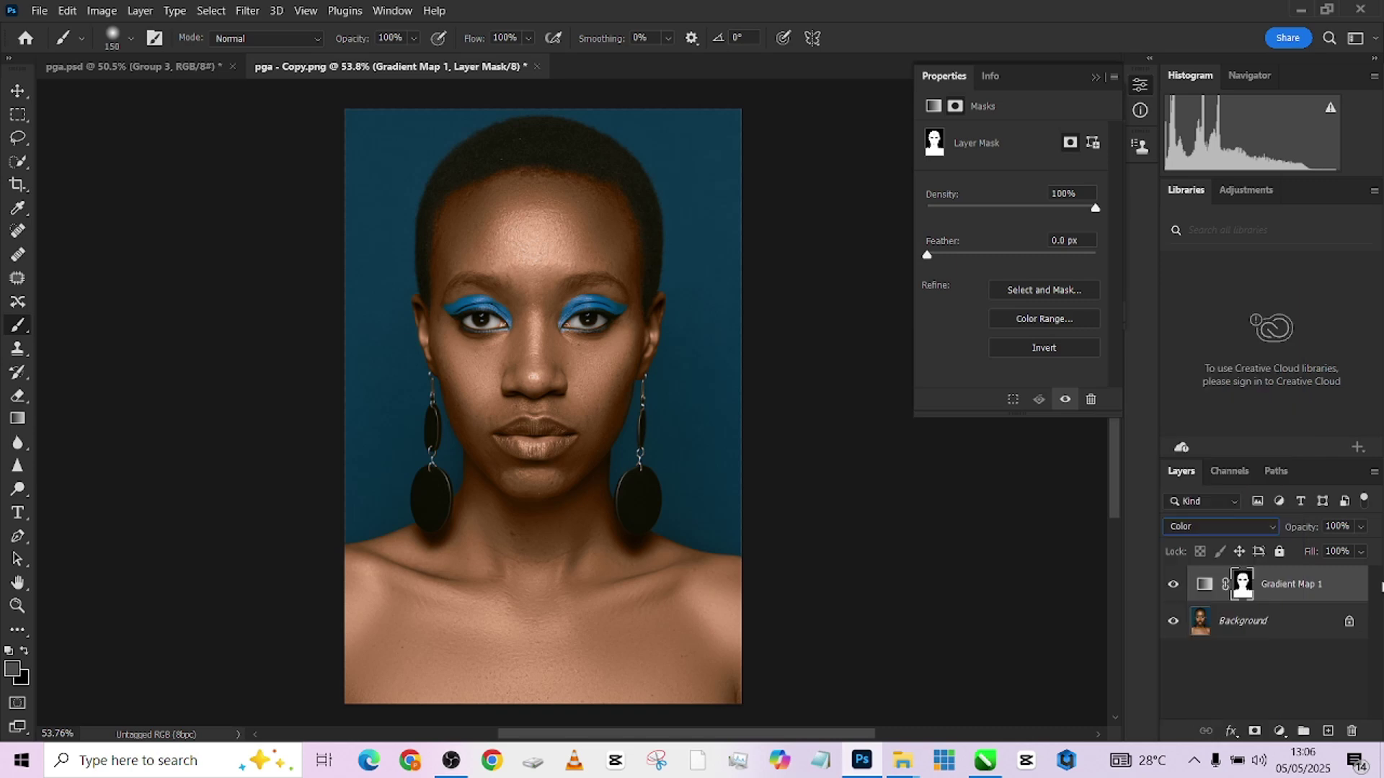
click(1361, 552)
click(1318, 573)
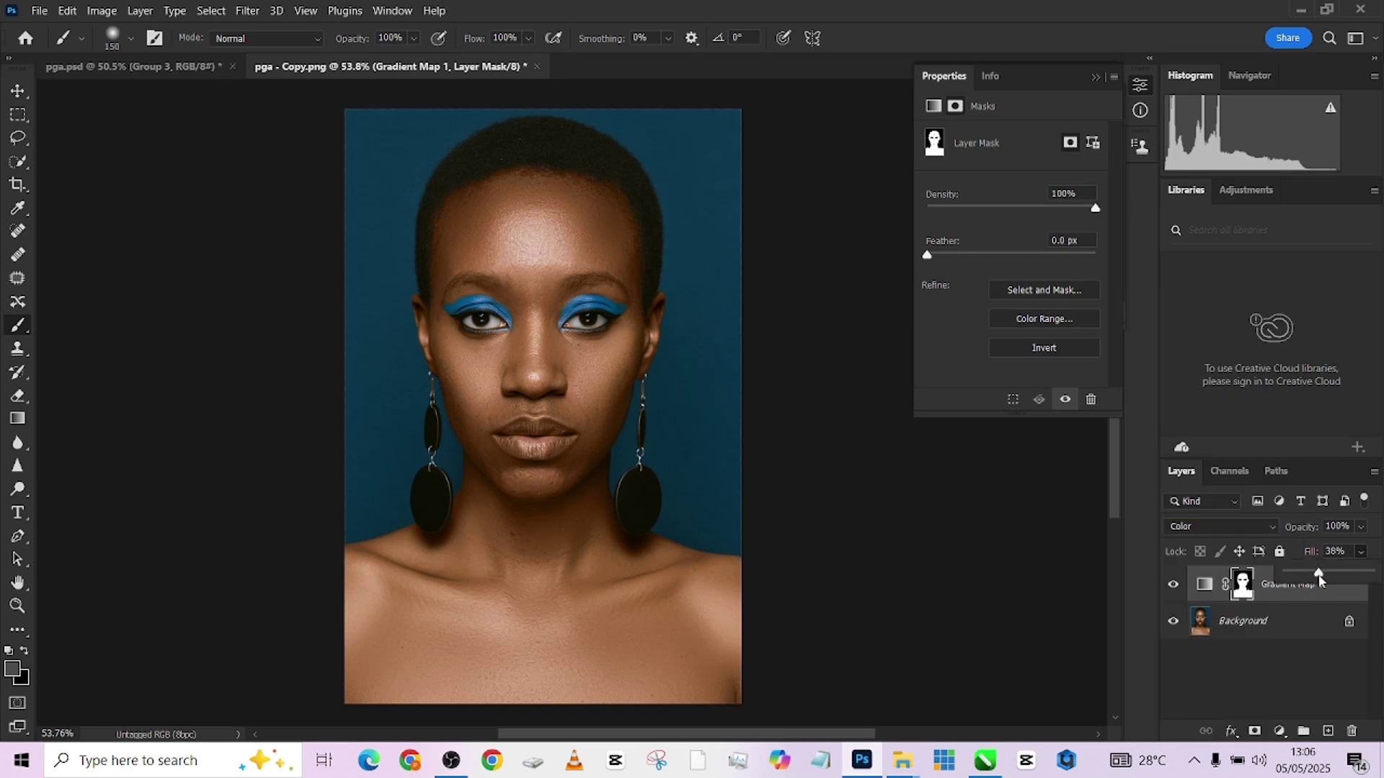
click(1059, 503)
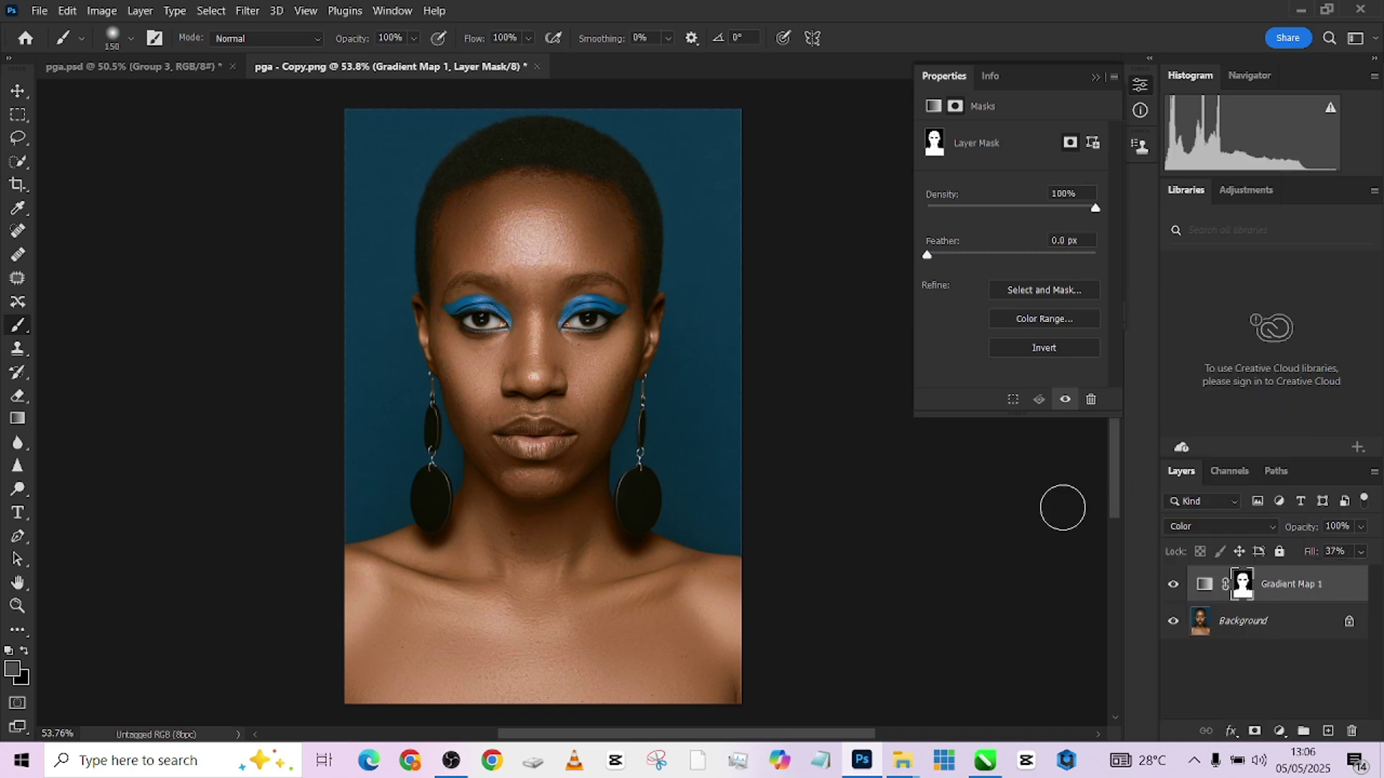
click(1249, 531)
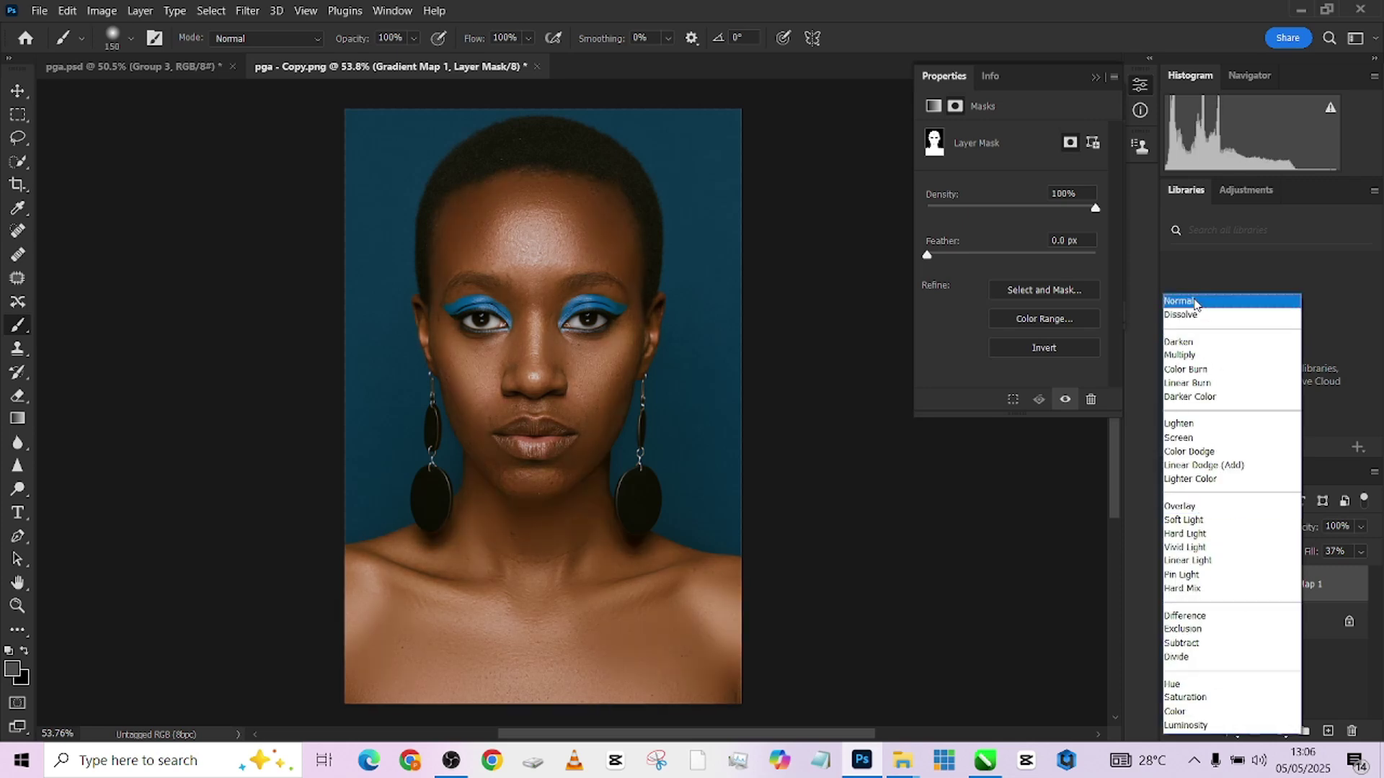
click(1012, 542)
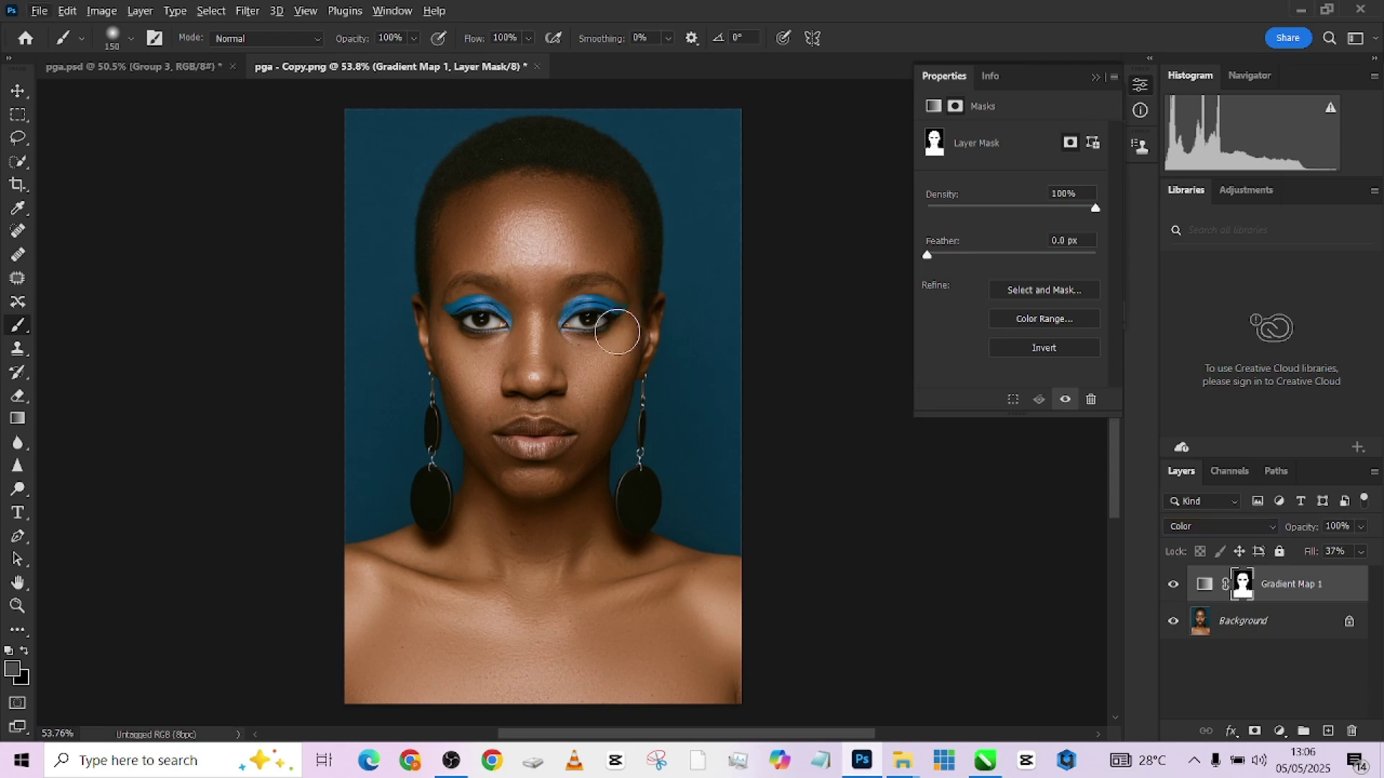
Step: Inspect the toned skin close up around the lips and chin and across the whole portrait
scroll(544, 253, up, 5)
scroll(535, 218, down, 4)
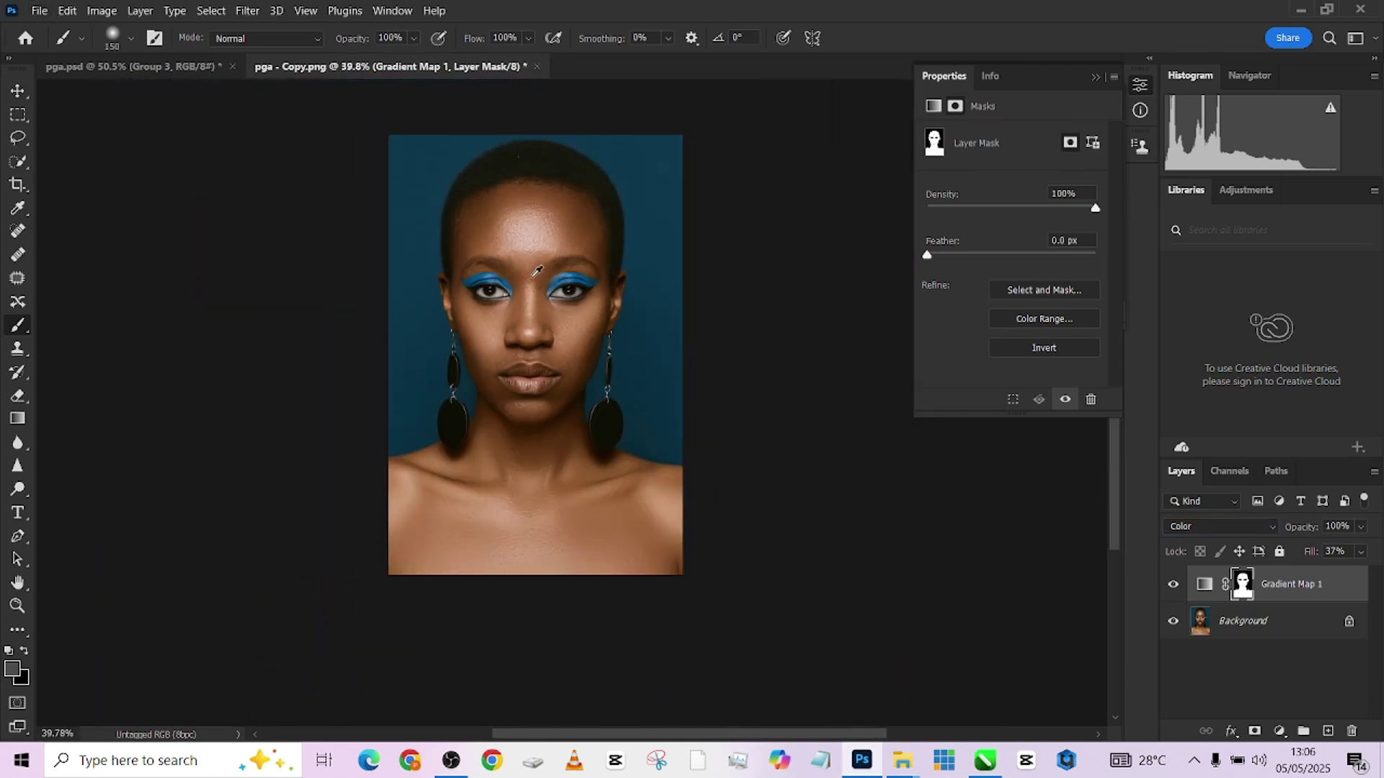
scroll(550, 470, up, 4)
mouse_move(552, 462)
mouse_down()
mouse_move(544, 313)
mouse_move(564, 470)
mouse_up()
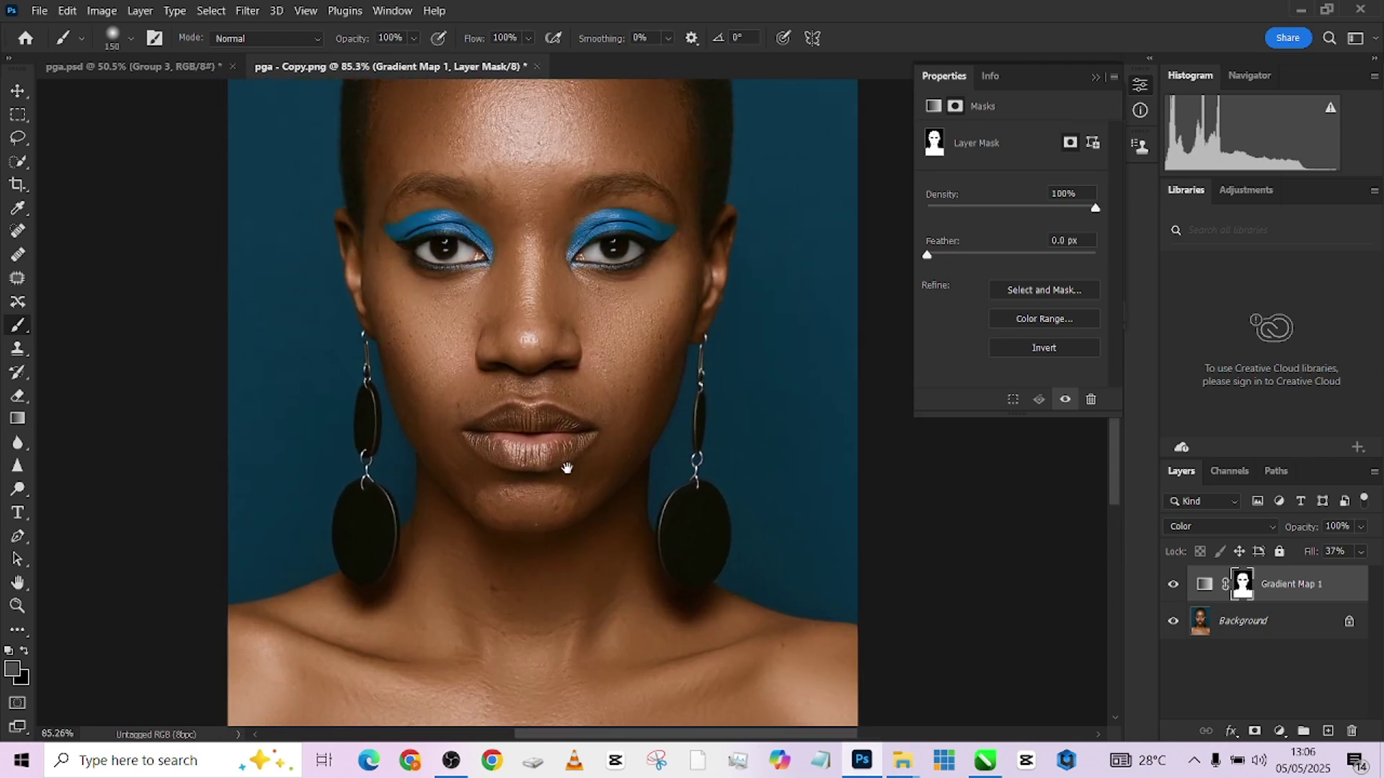
scroll(586, 531, up, 5)
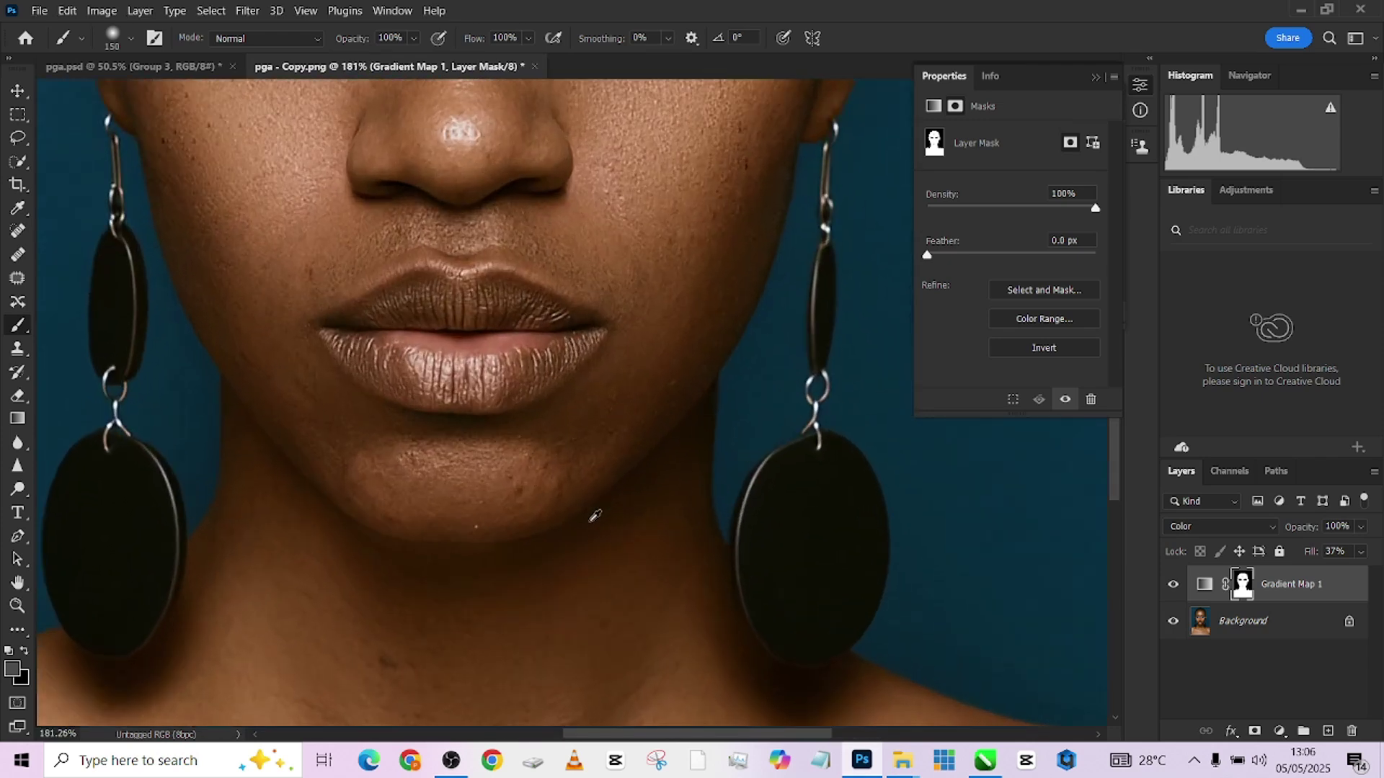
scroll(595, 516, down, 6)
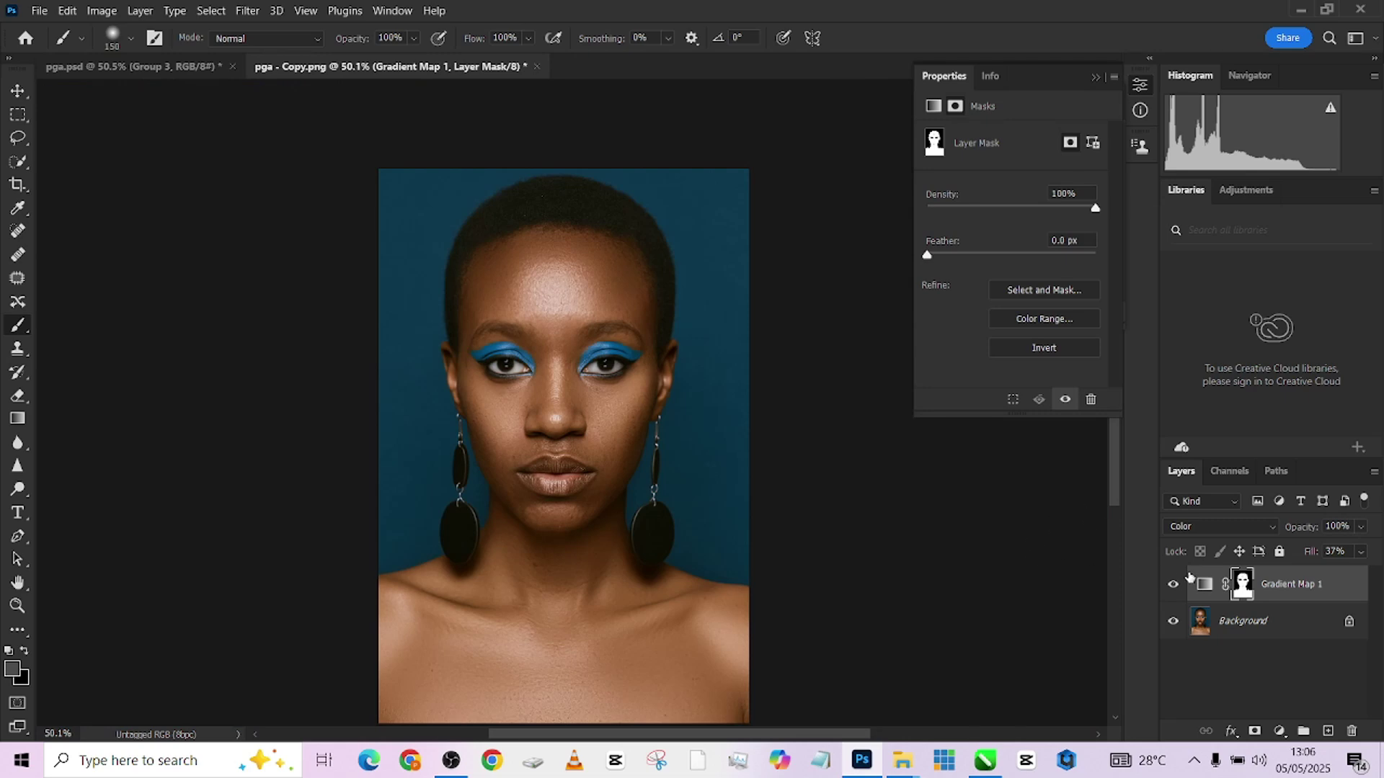
Step: Compare the portrait with the Gradient Map 1 layer hidden and shown
click(1175, 584)
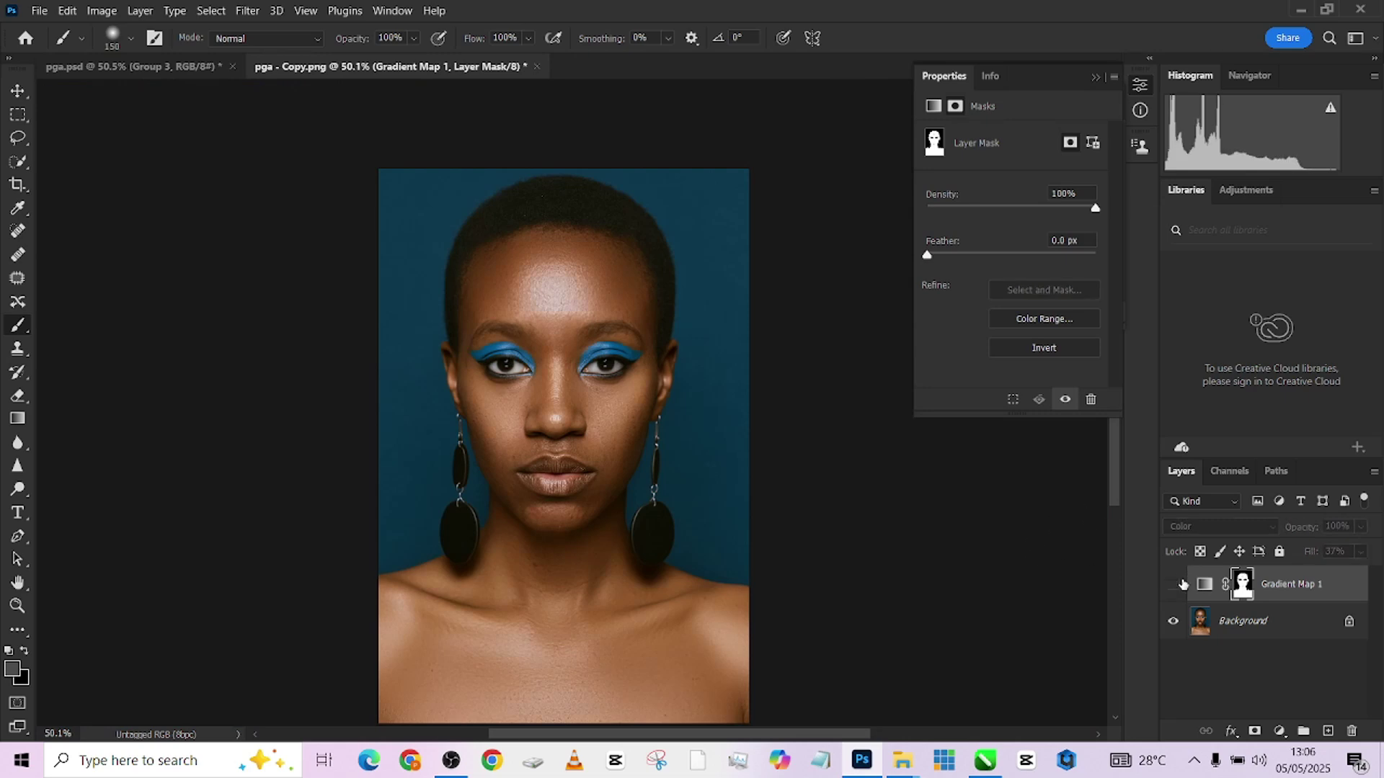
click(1175, 584)
scroll(653, 382, up, 2)
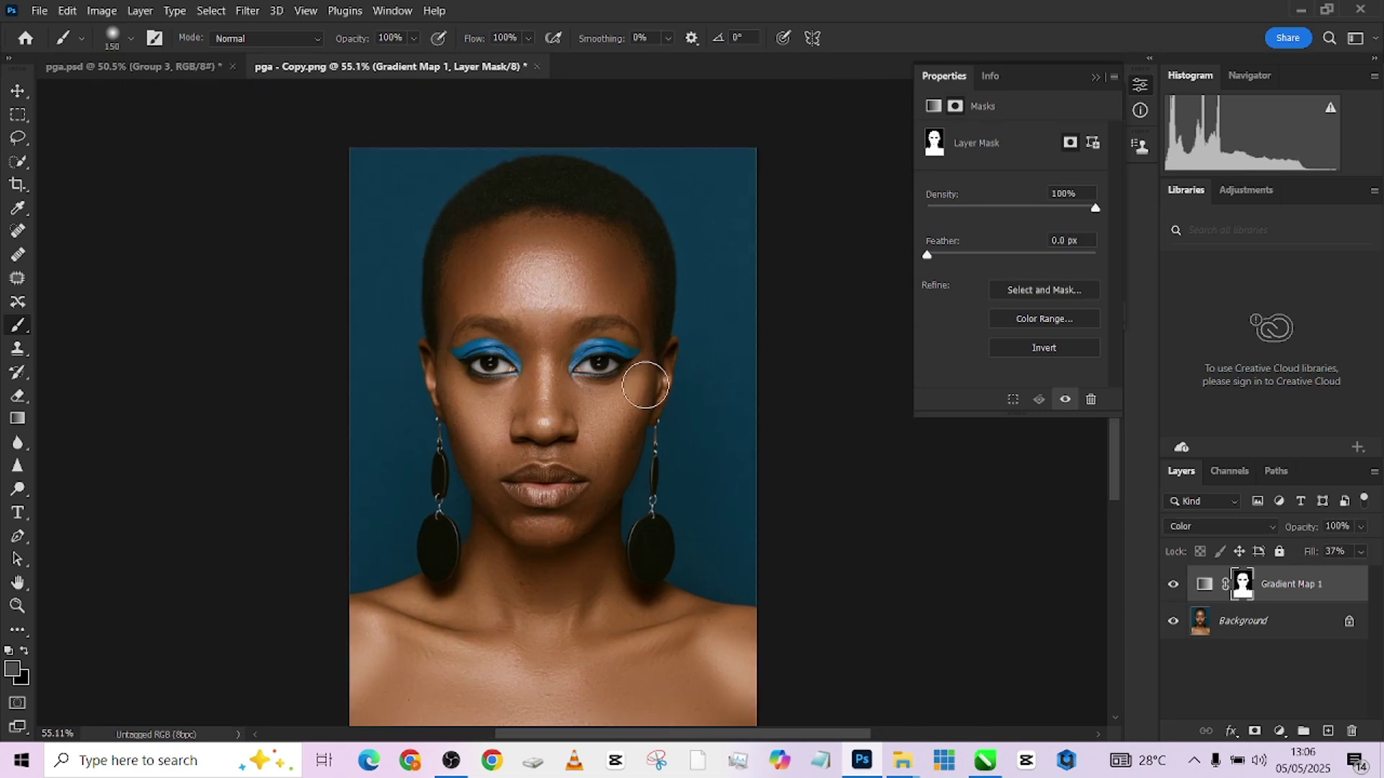
right_click(1304, 624)
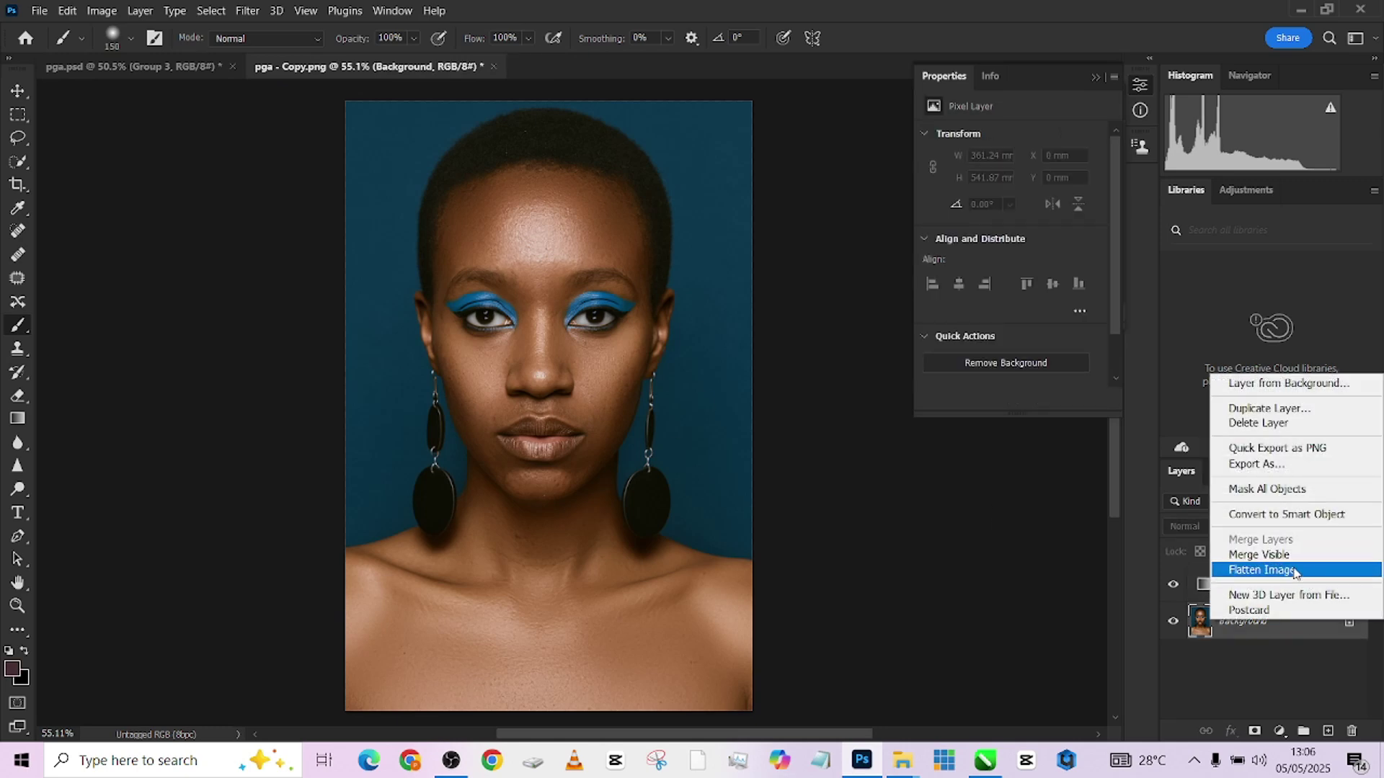
click(1298, 571)
click(1280, 731)
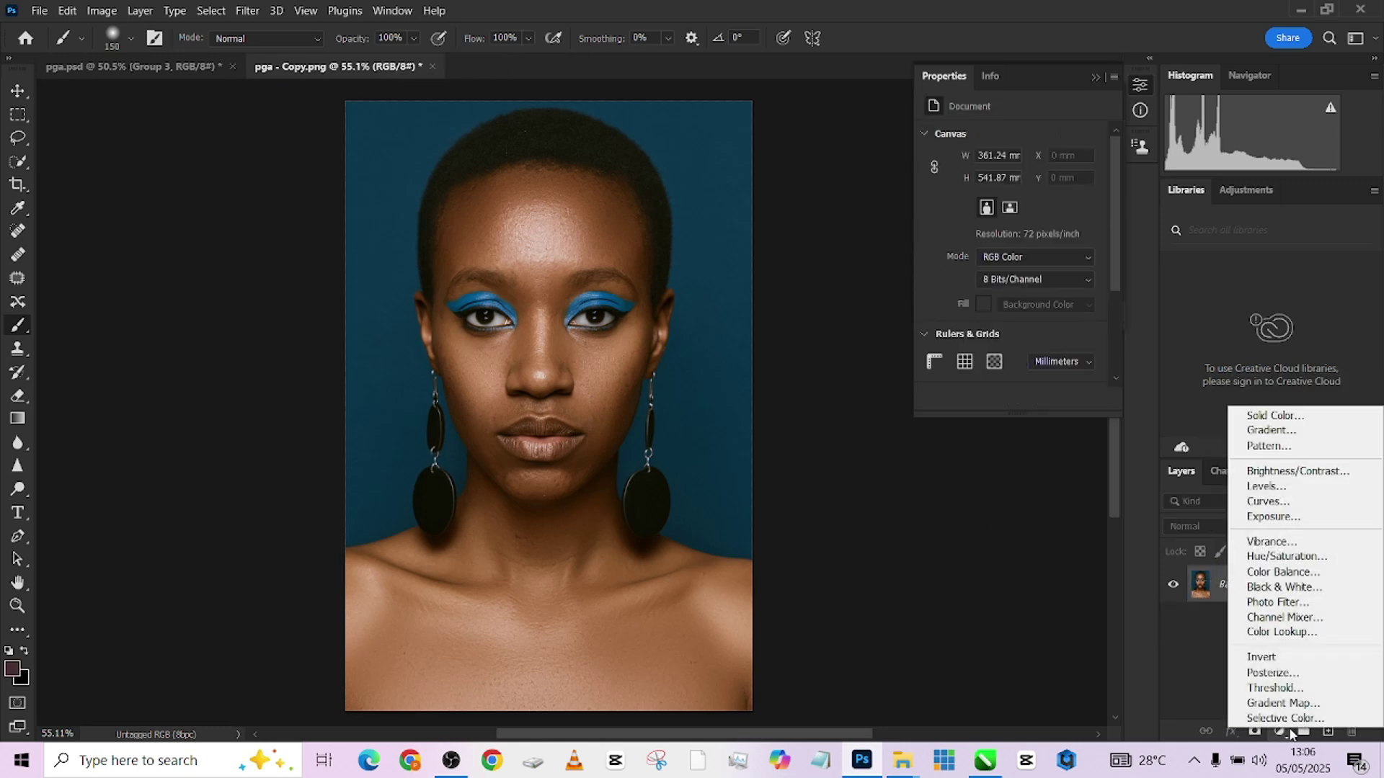
click(1292, 633)
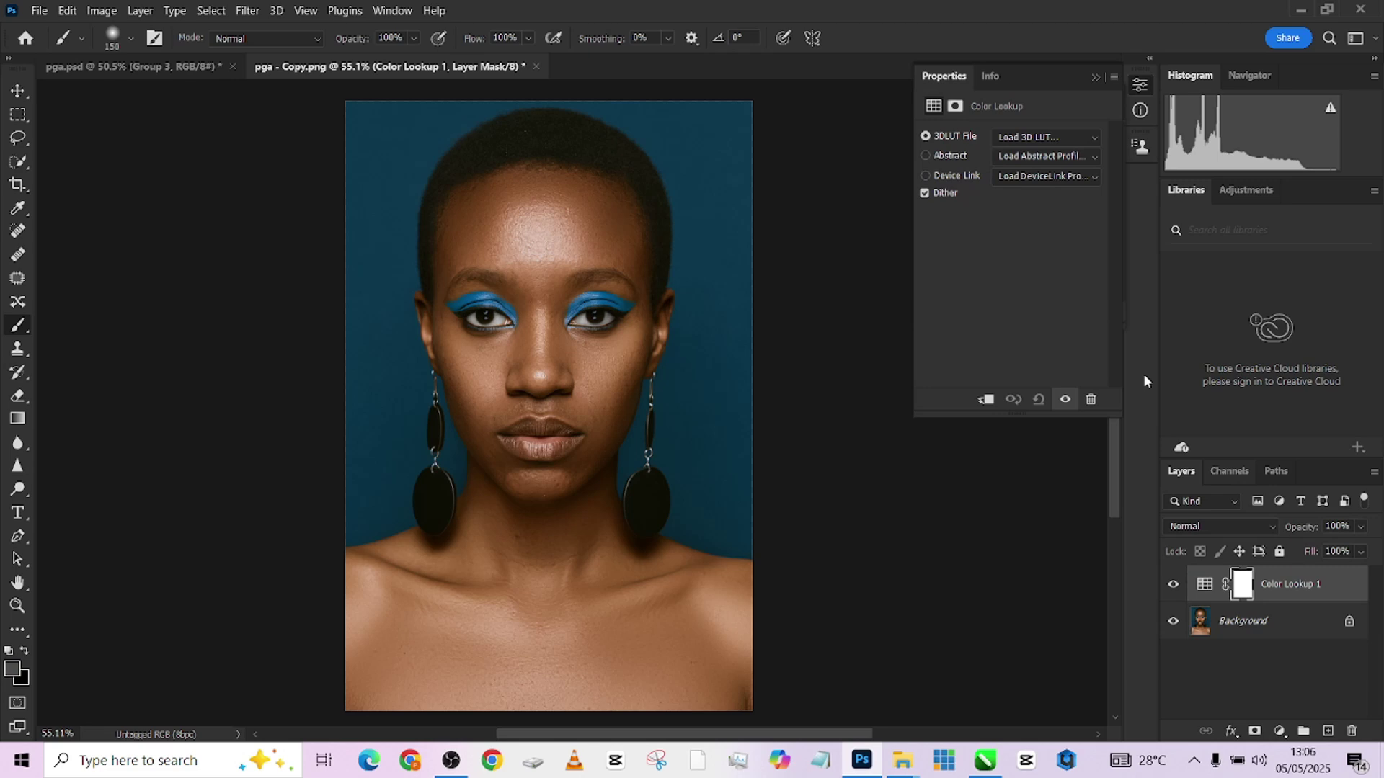
click(1047, 138)
click(1046, 155)
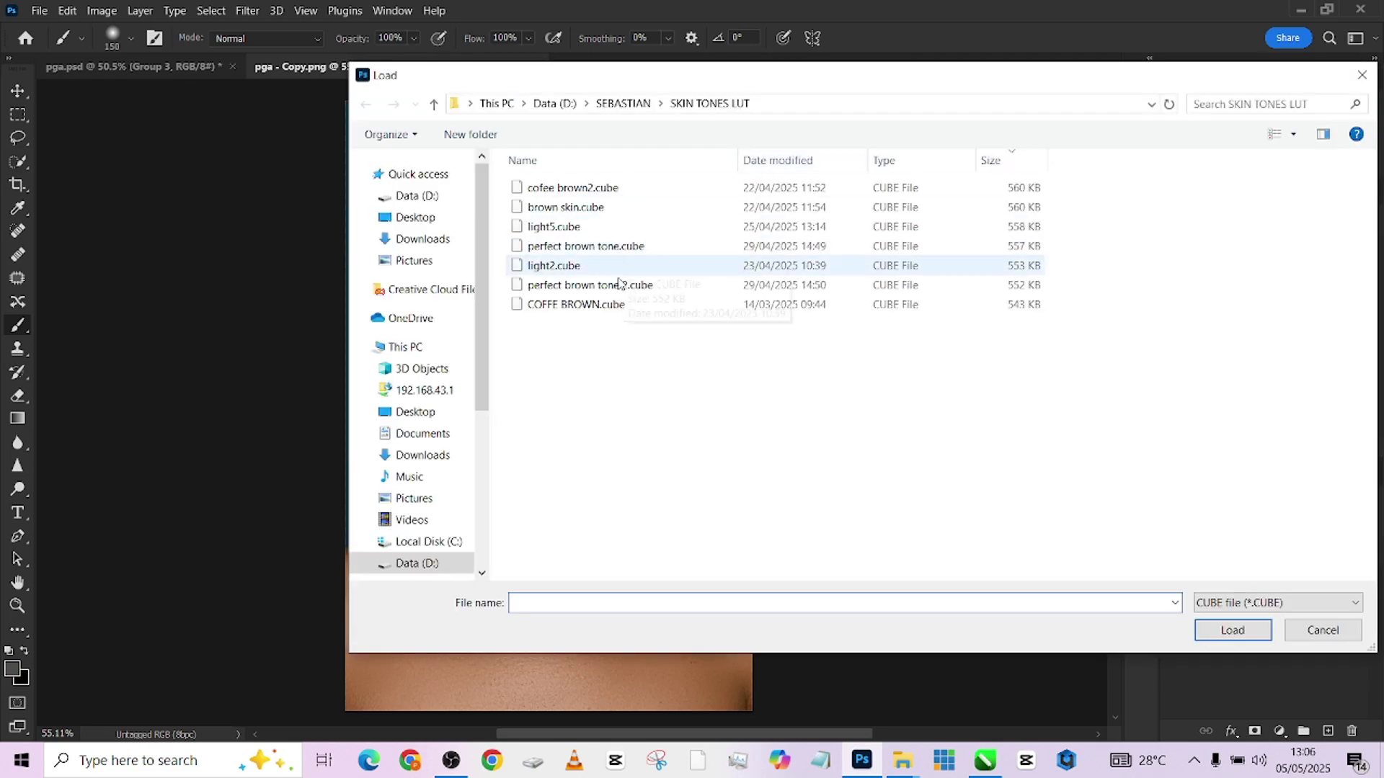
click(591, 288)
double_click(591, 288)
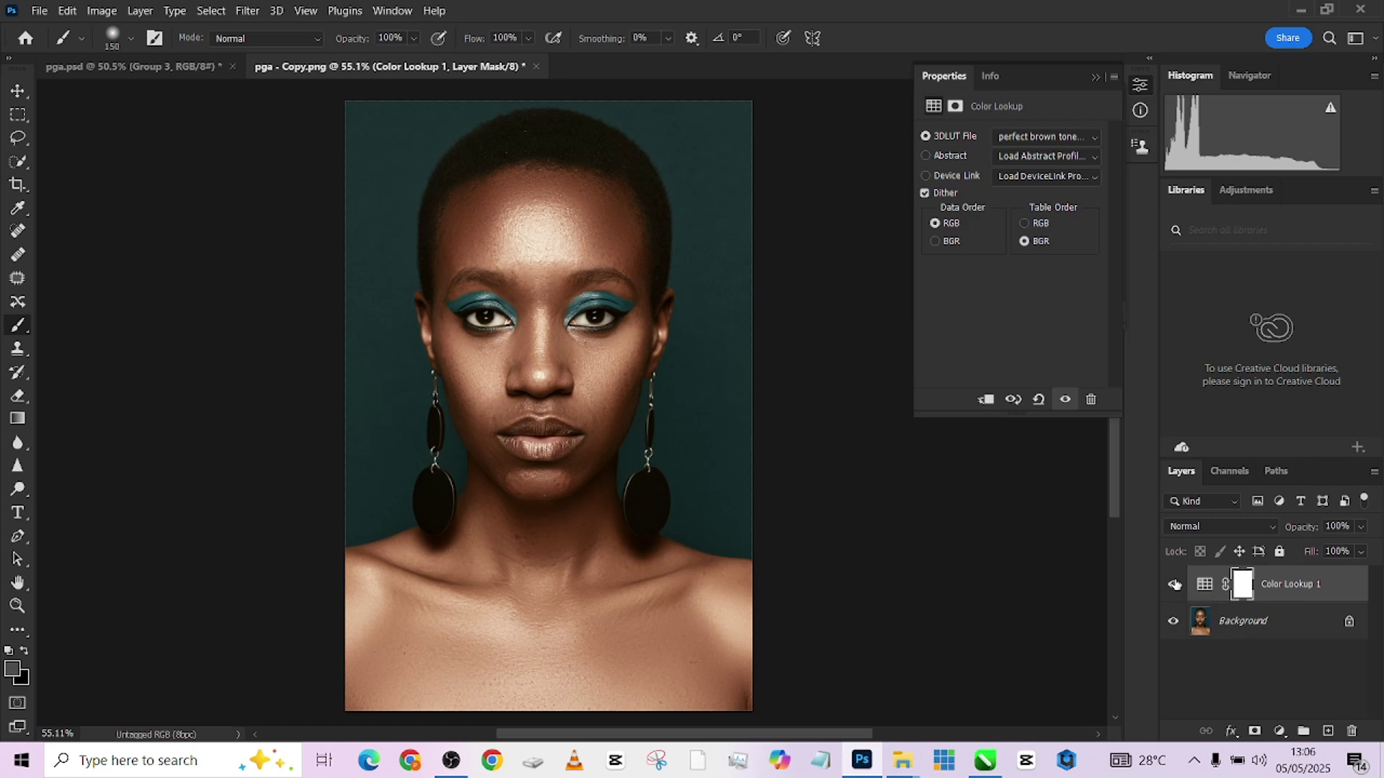
key(ctrl+z)
key(ctrl+z)
key(ctrl+z)
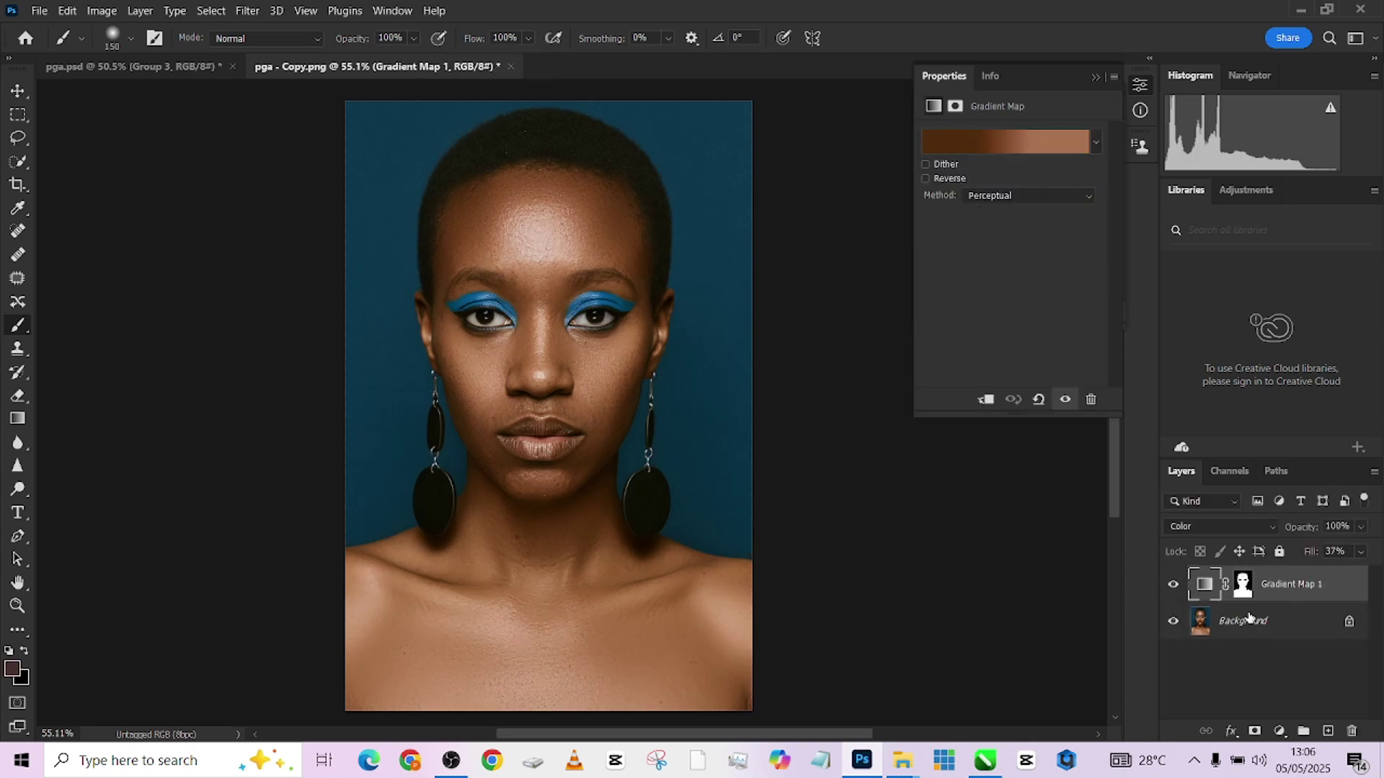
Step: Add a Color Lookup adjustment layer above the gradient map and load the 3D LUT perfect brown tone2.cube
click(1279, 731)
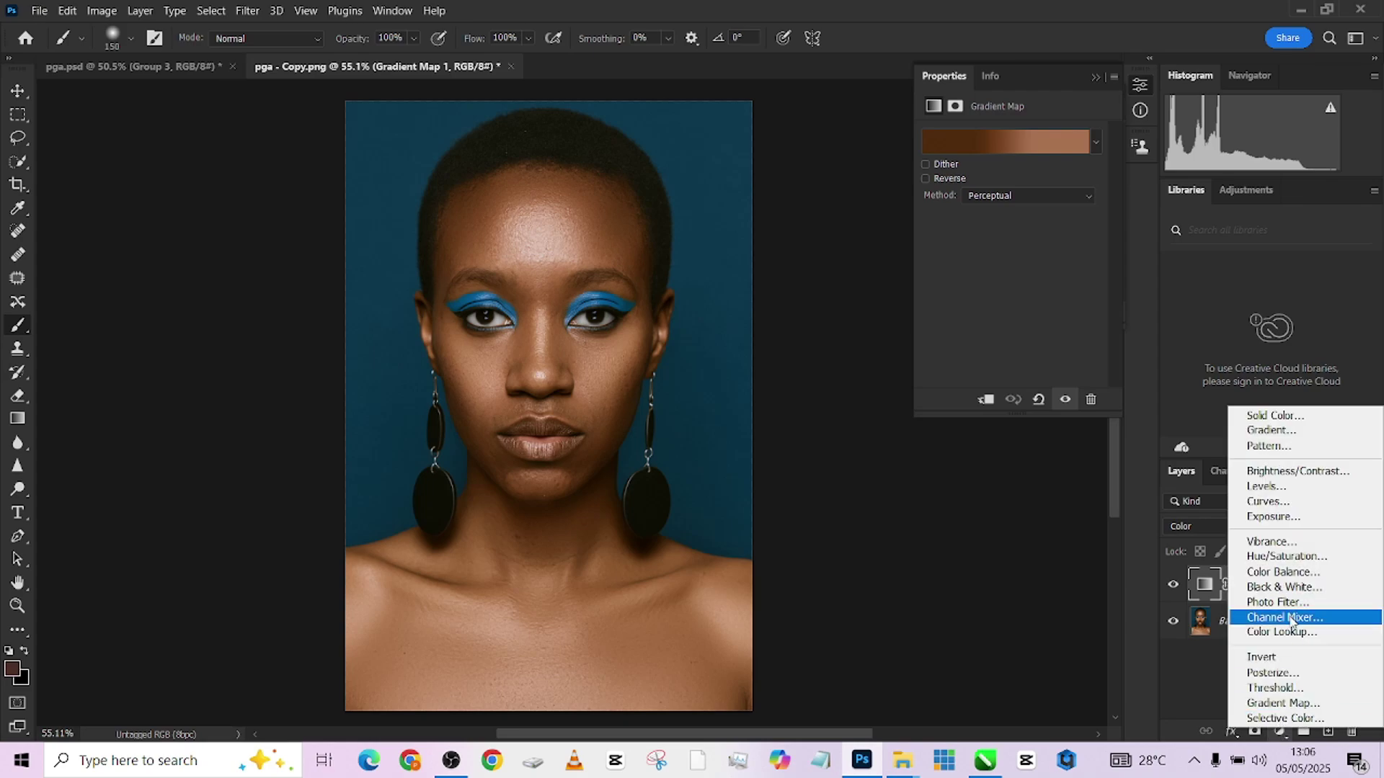
click(1295, 637)
click(1073, 137)
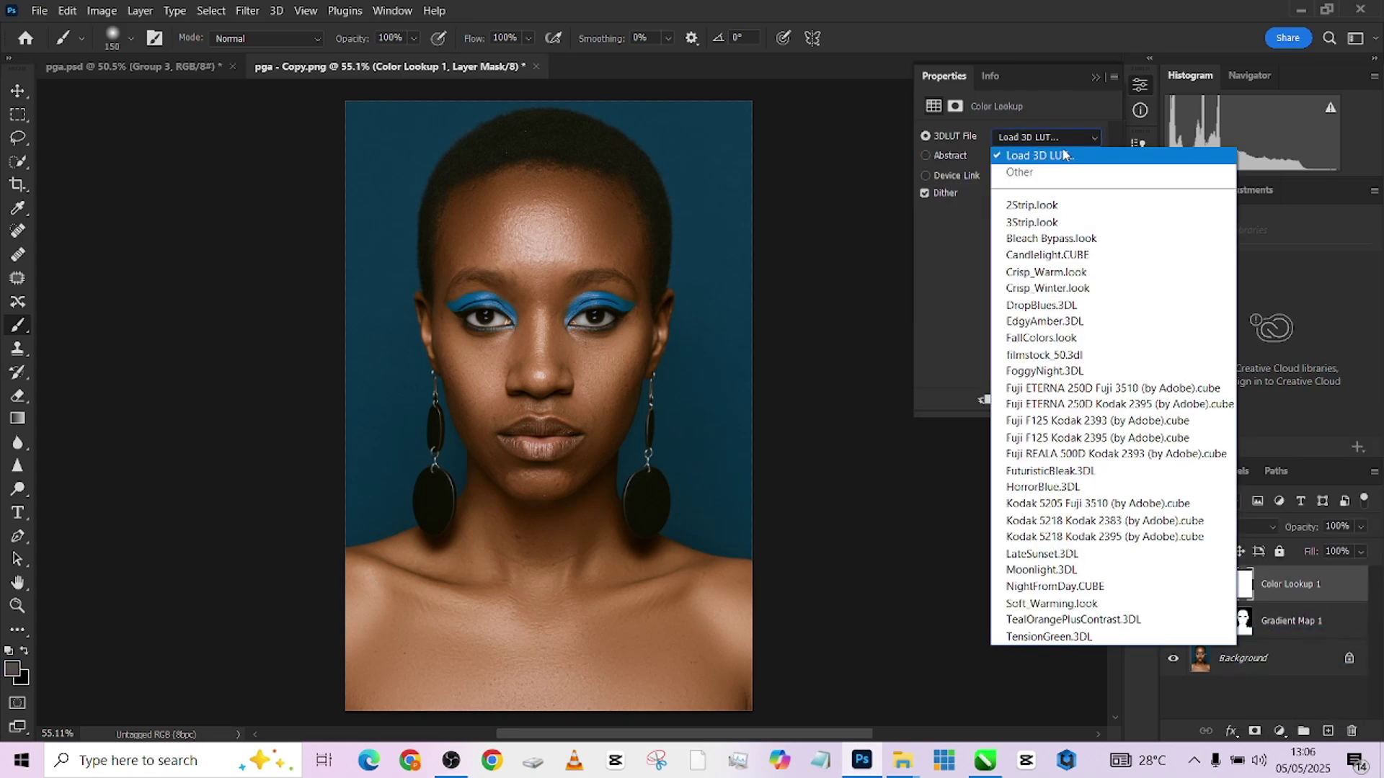
click(1045, 146)
double_click(628, 283)
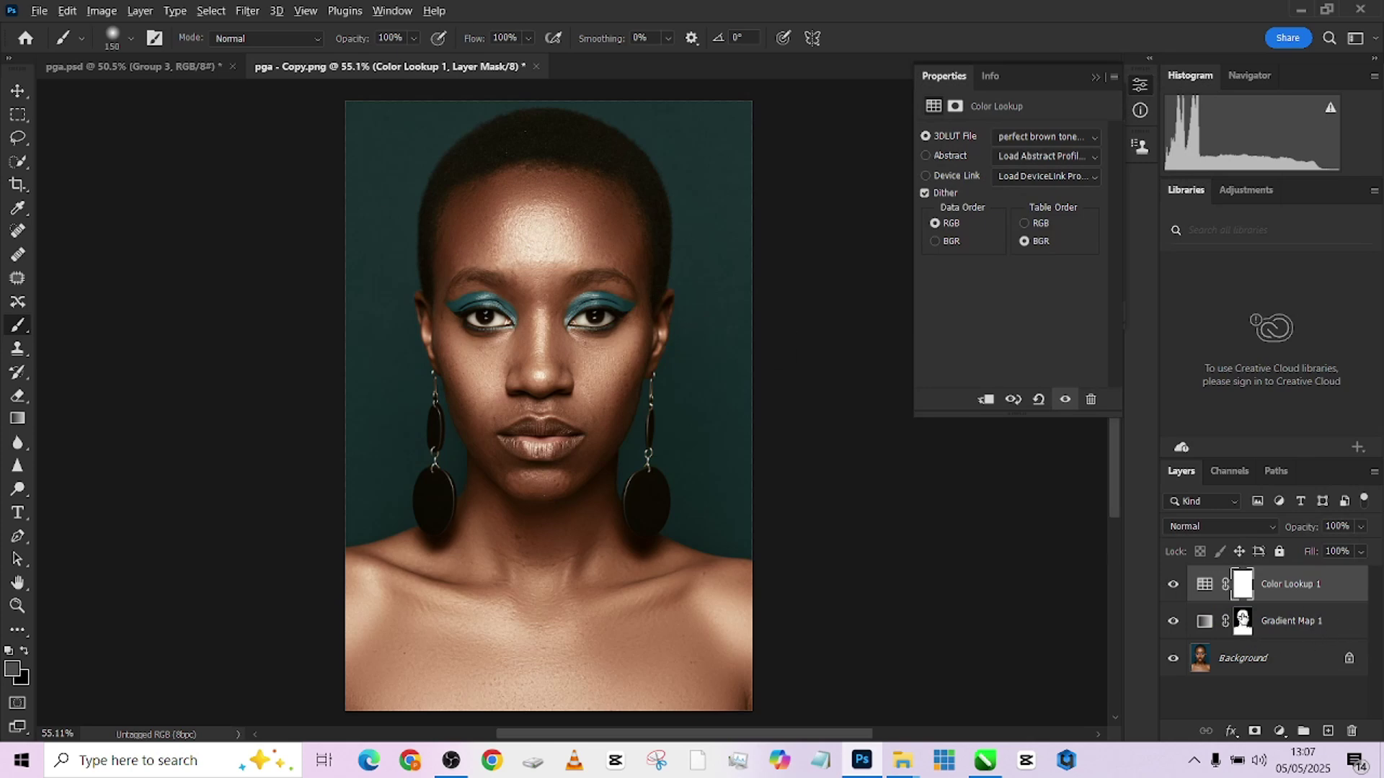
Step: Move the gradient map's skin mask onto the Color Lookup 1 layer as a copy and set that layer's opacity to 61%
drag(1243, 621, 1243, 584)
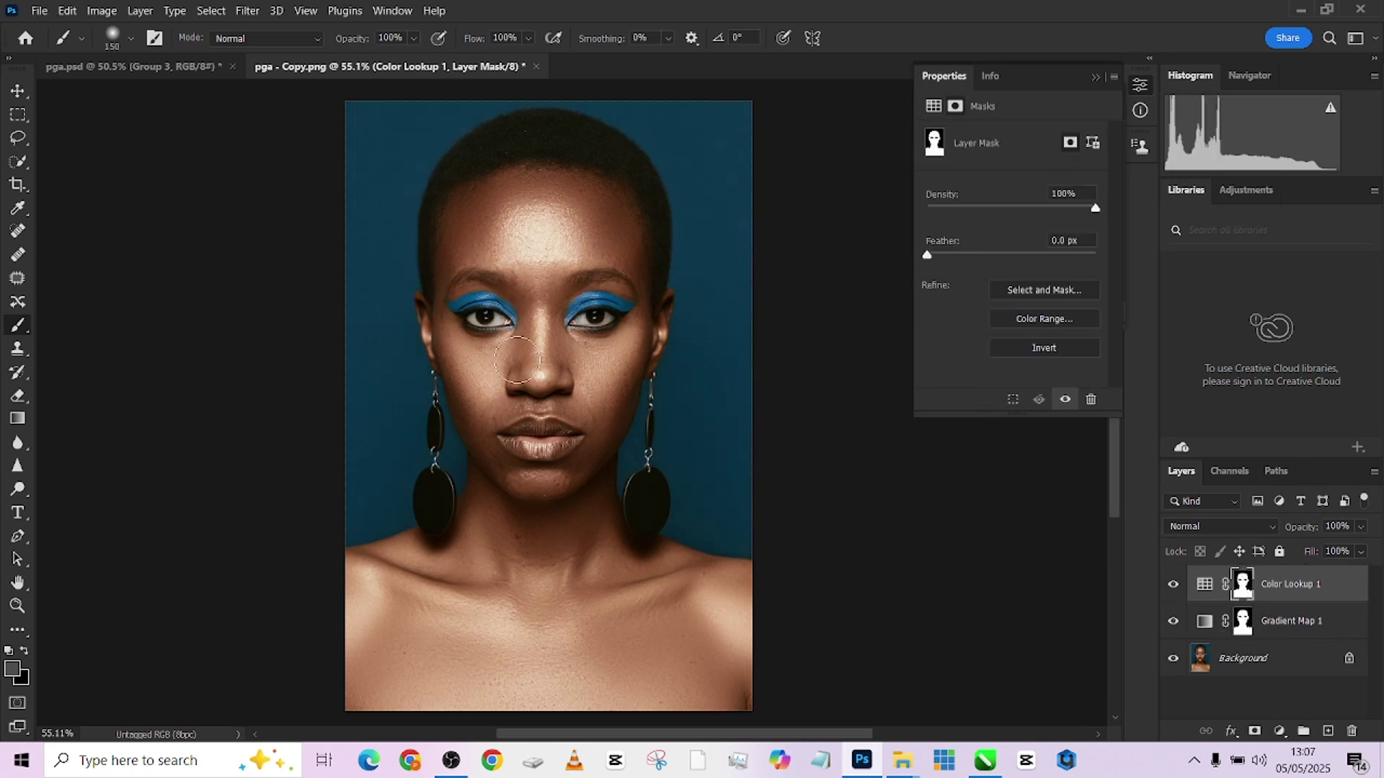
click(1361, 526)
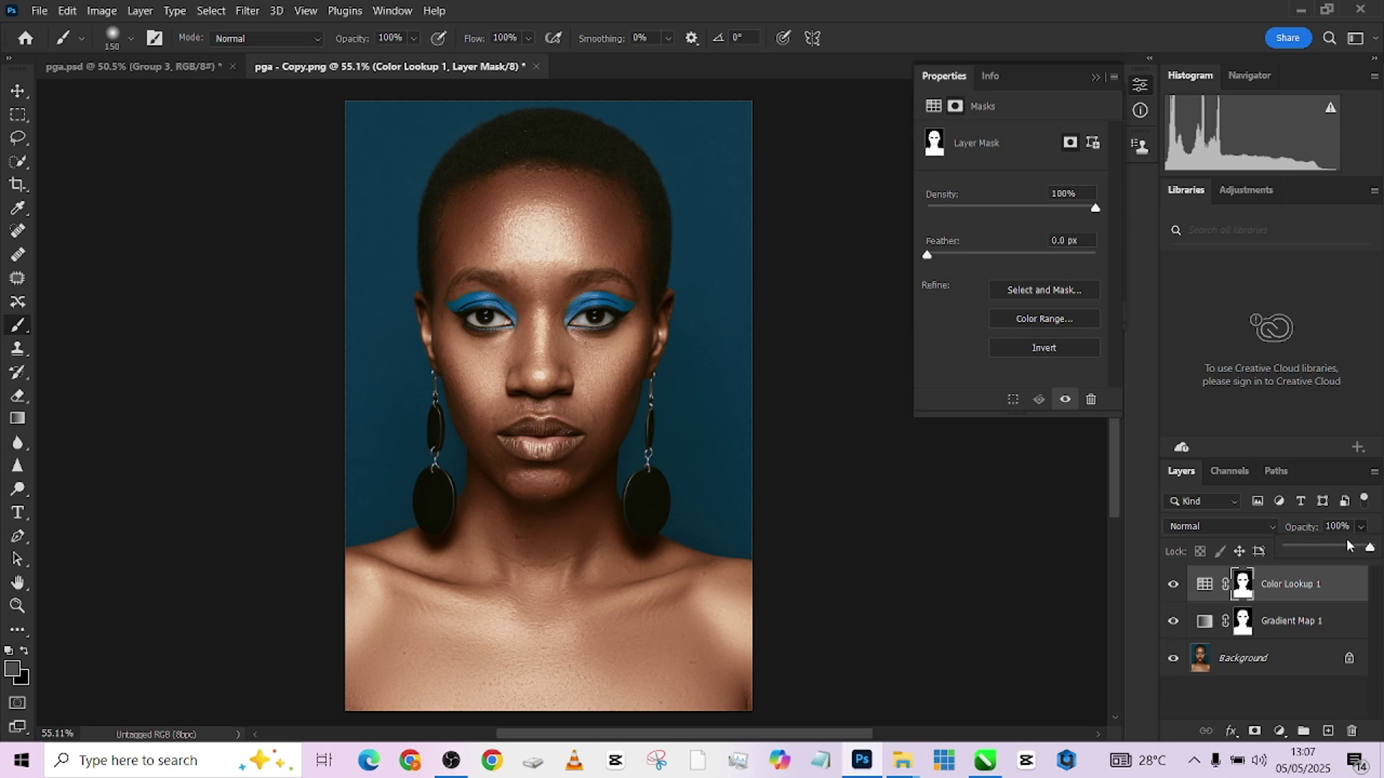
drag(1350, 546, 1338, 550)
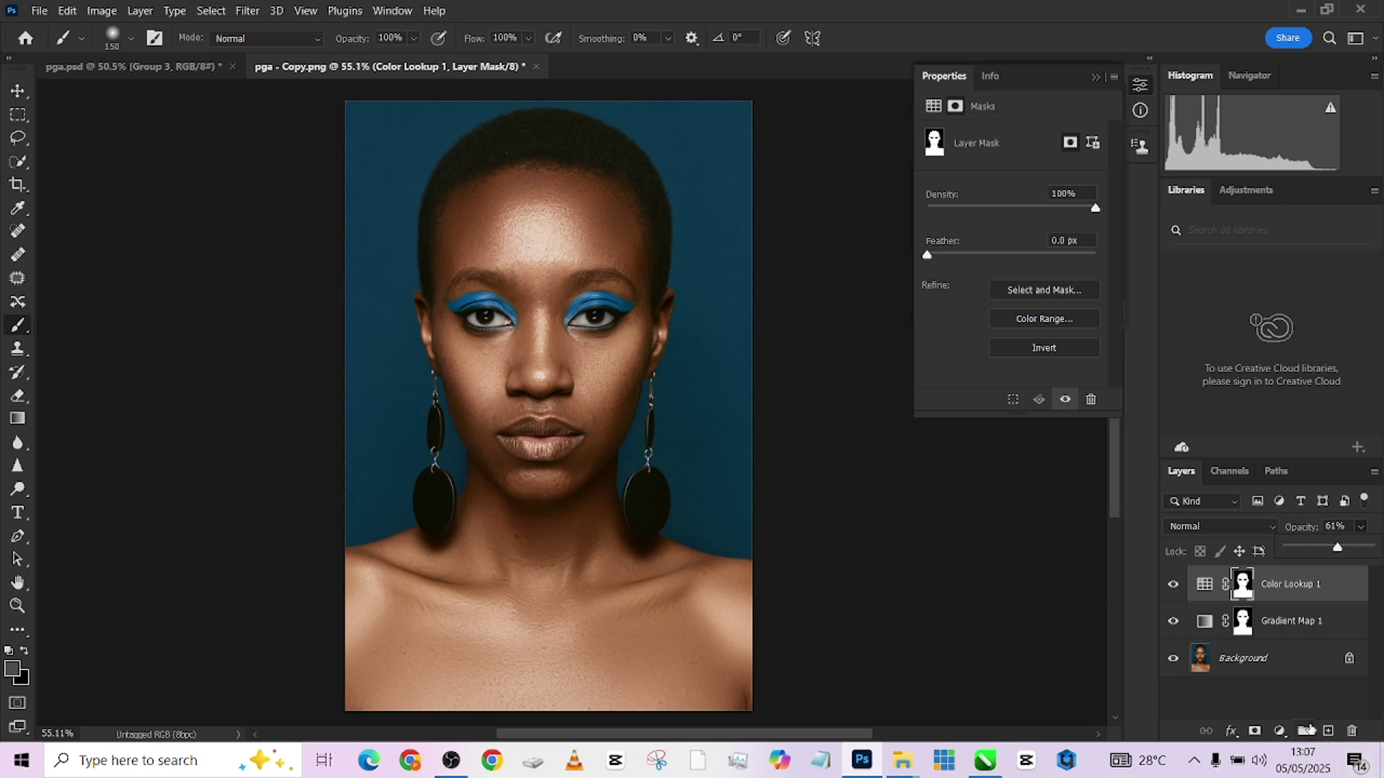
Step: Add another Color Lookup adjustment layer above the existing one and open its lookup table choices
click(1280, 731)
click(1291, 640)
click(1046, 184)
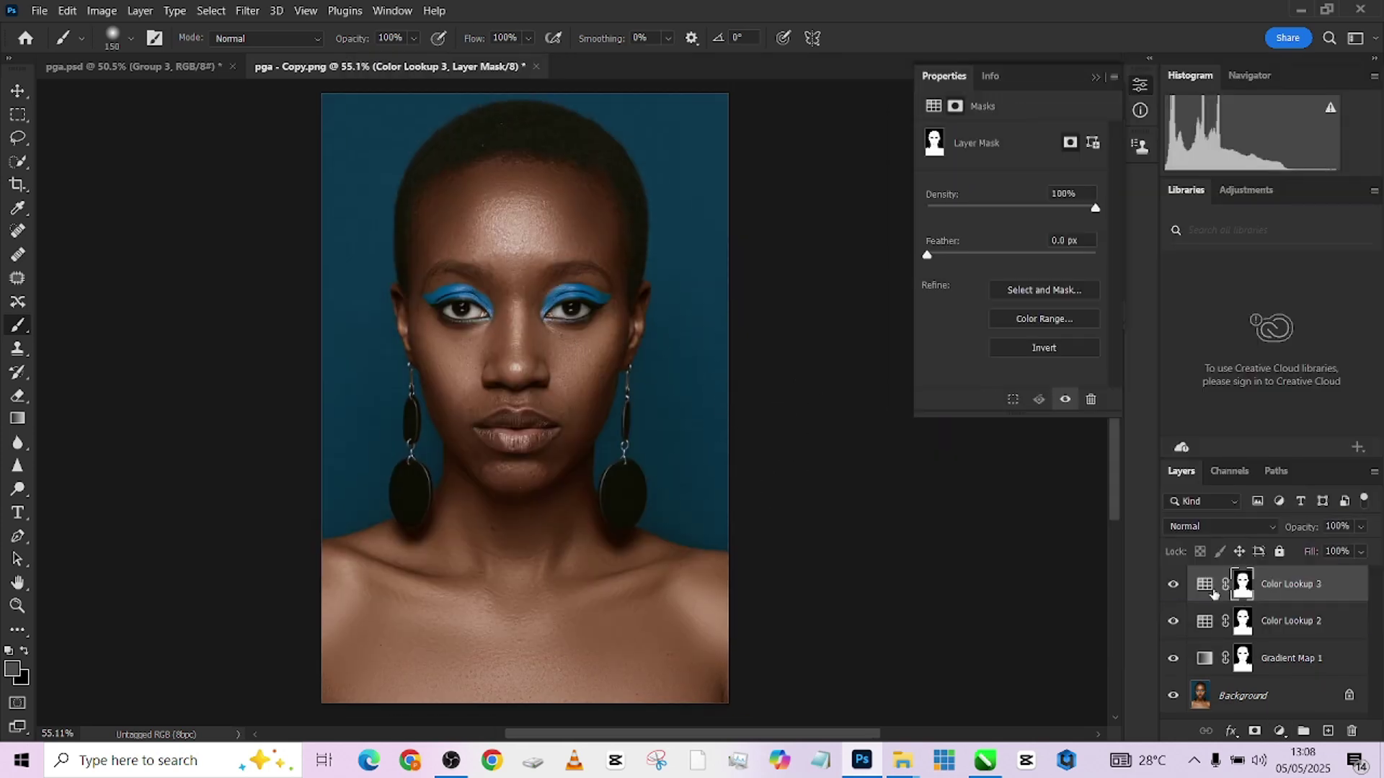
Step: Group the two Color Lookup layers with Gradient Map 1 and compare the portrait with the group hidden and shown
shift+click(1345, 661)
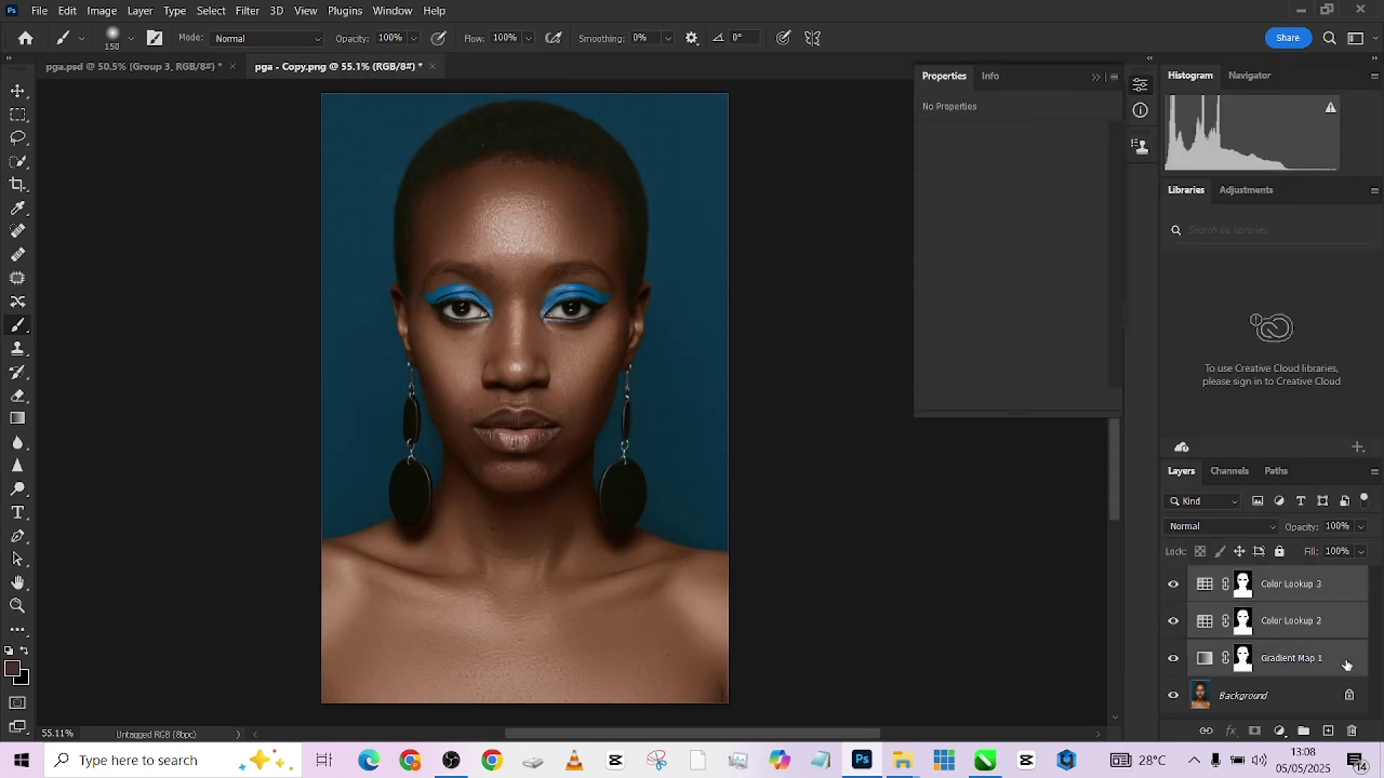
key(ctrl+g)
click(1173, 578)
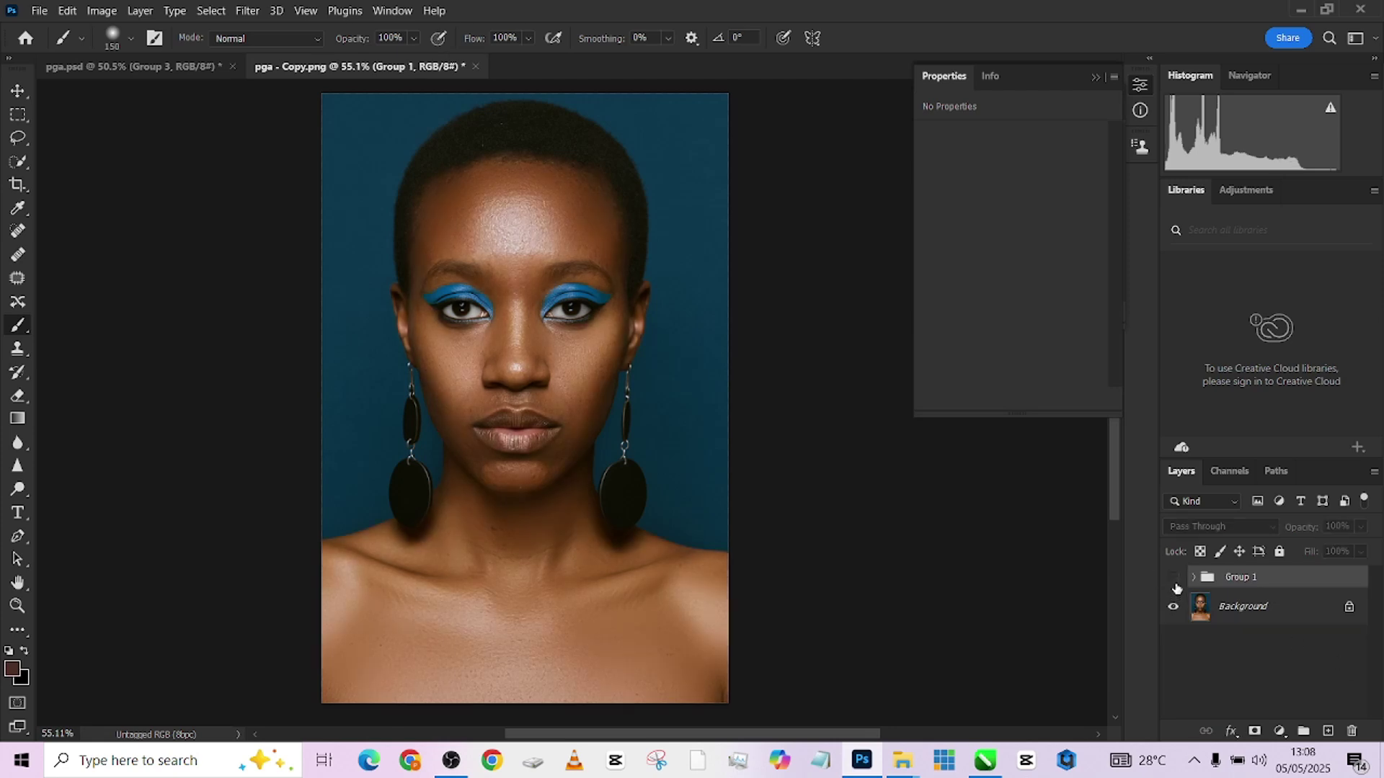
click(1174, 578)
click(1173, 579)
click(1173, 579)
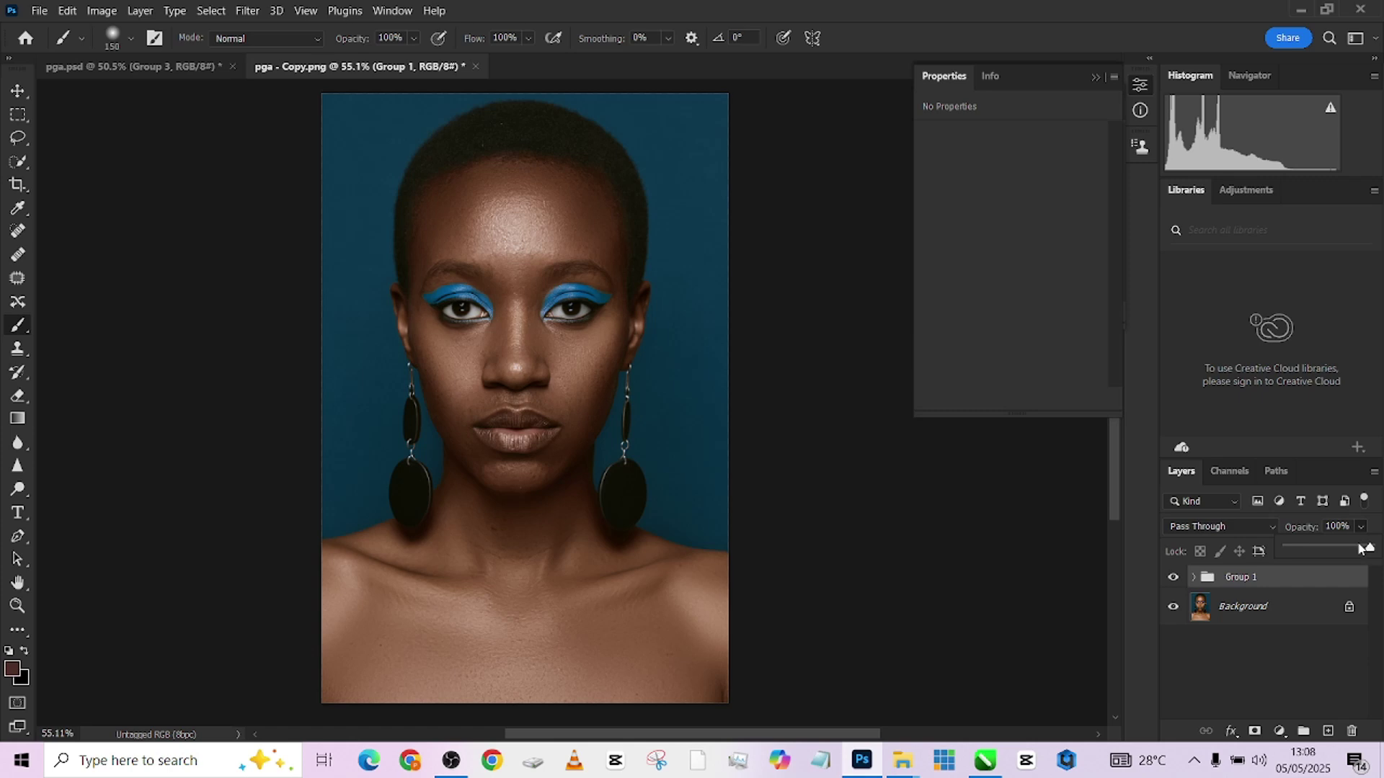
Step: Set Group 1's opacity to 86%, then flatten the image
drag(1364, 548, 1357, 548)
click(1175, 577)
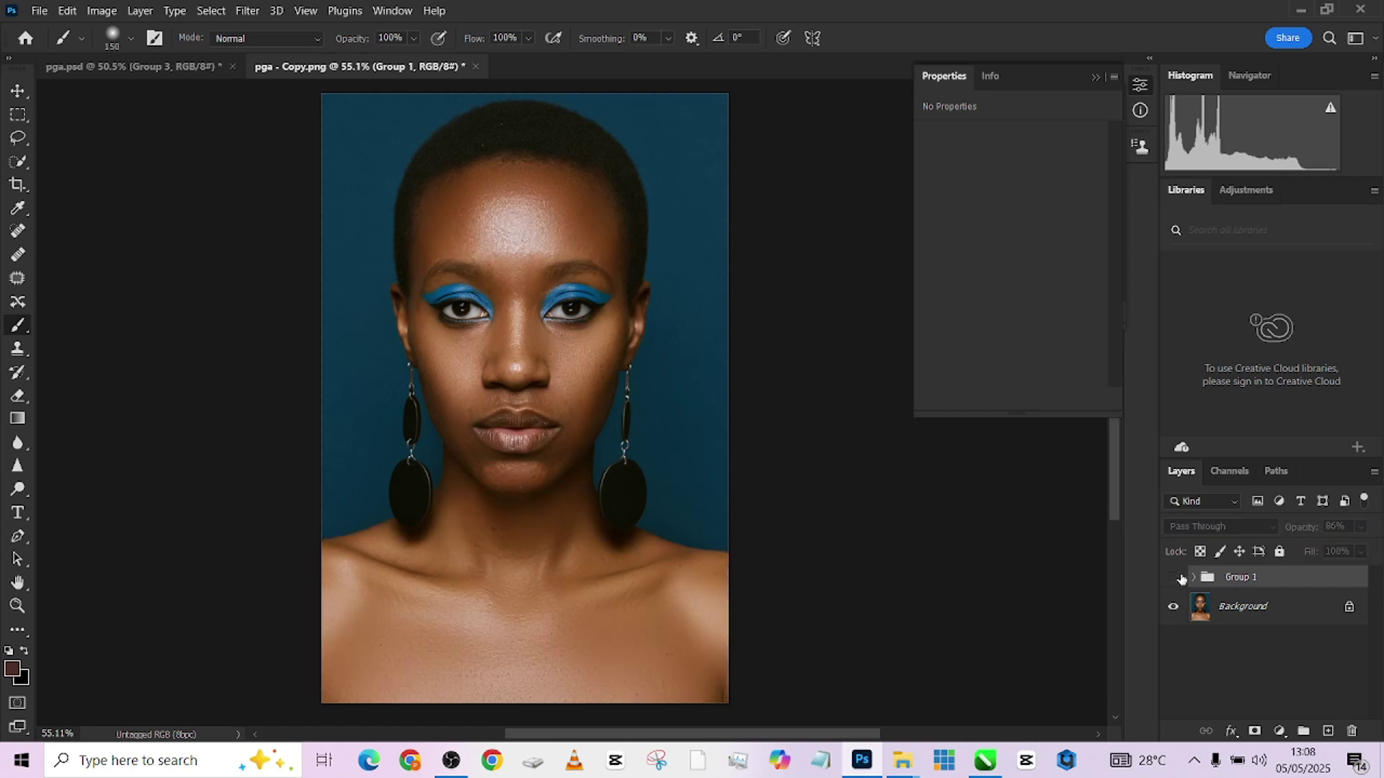
click(1173, 577)
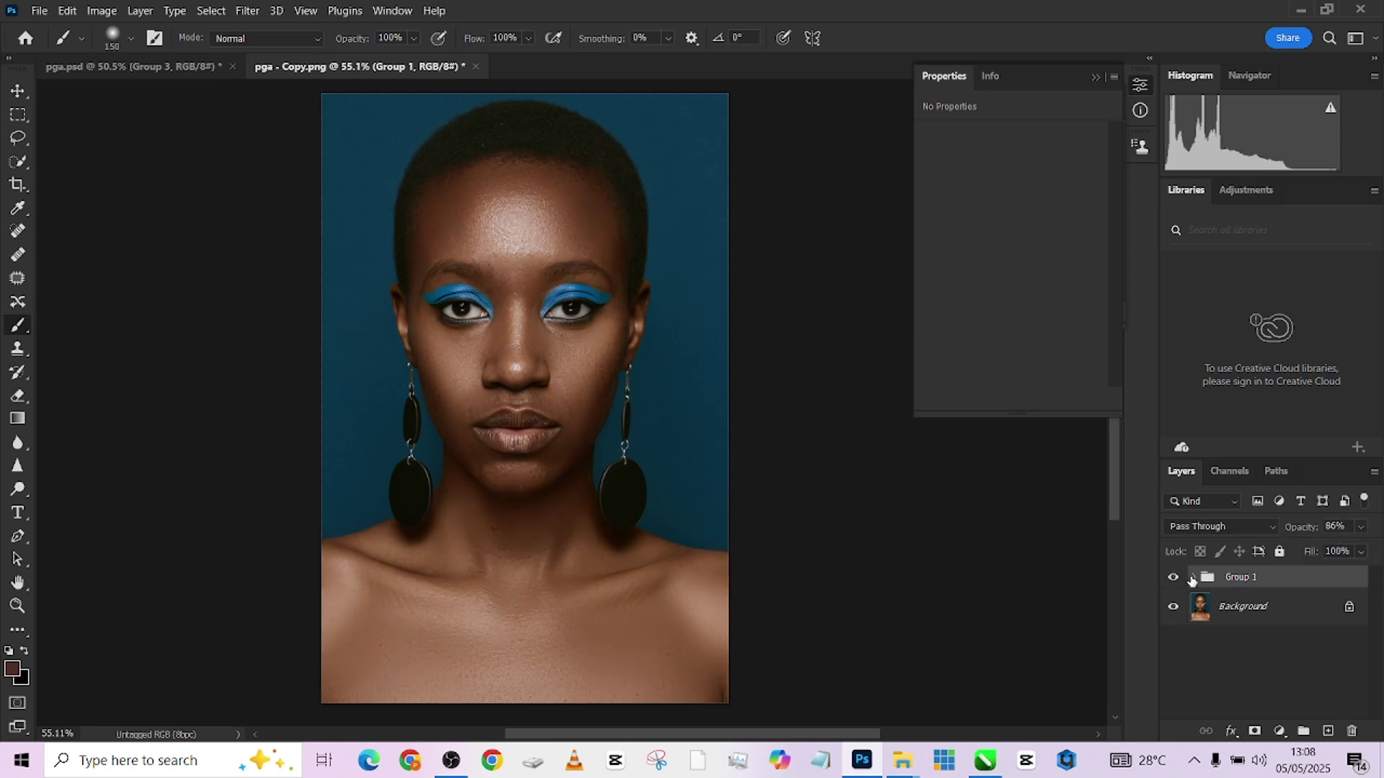
right_click(1249, 612)
click(1254, 556)
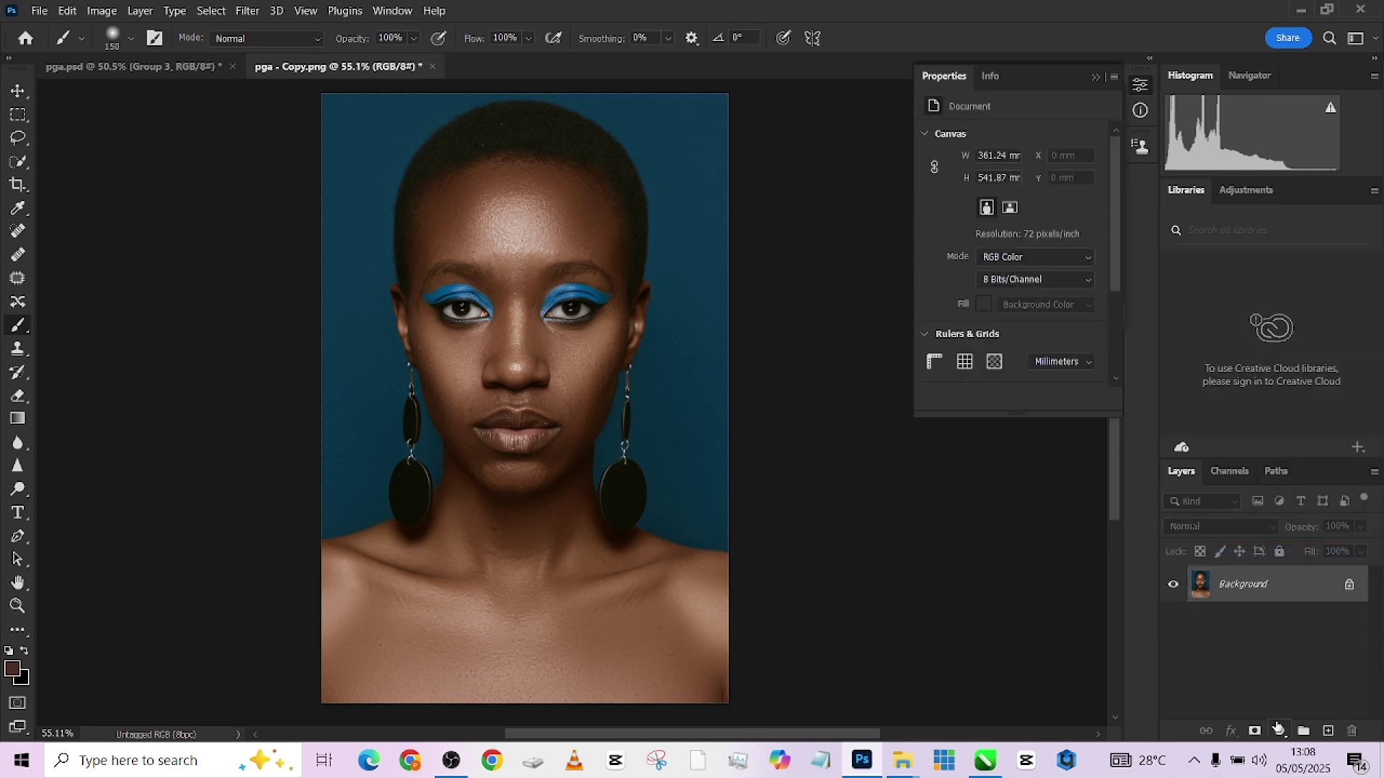
Step: Add a Hue/Saturation adjustment layer and target the Cyans by sampling the blue eyeshadow with the on-image adjustment tool
click(1280, 730)
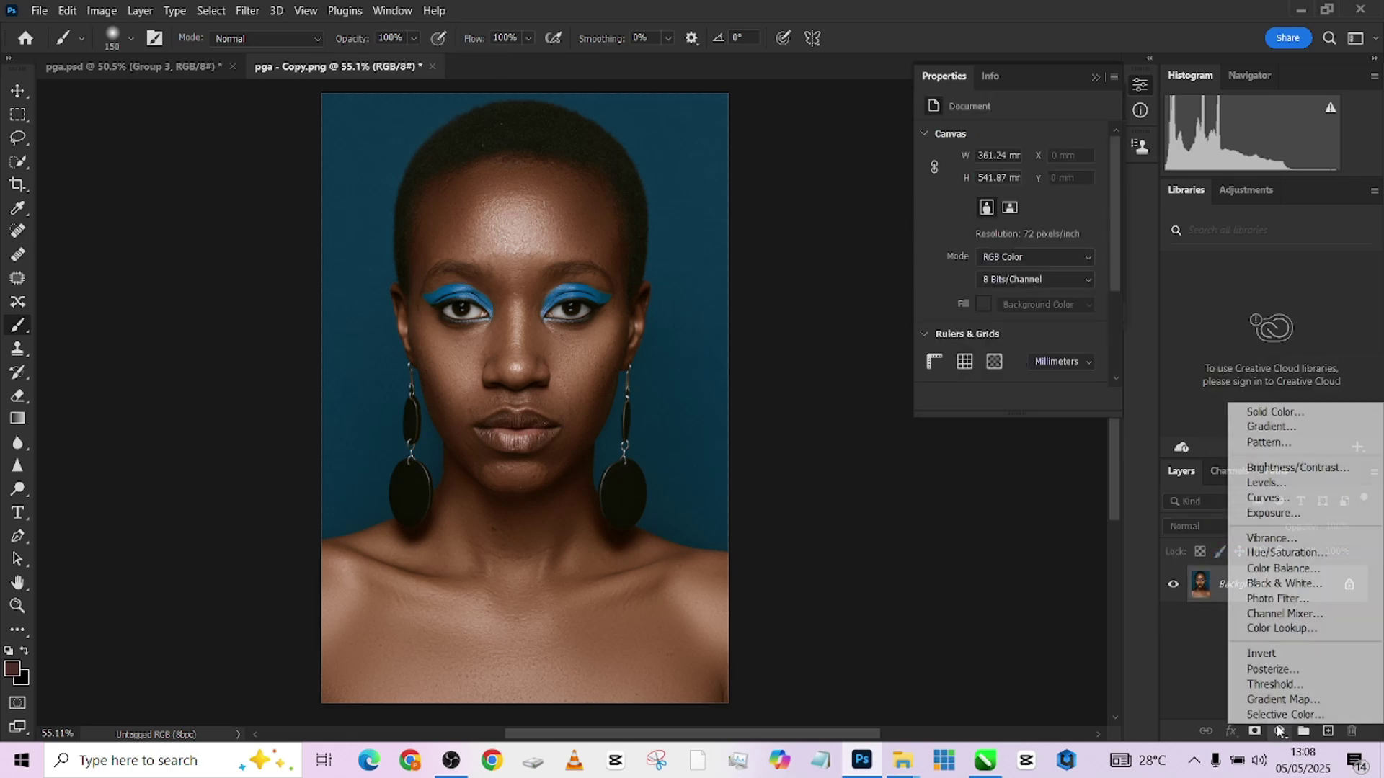
click(1286, 552)
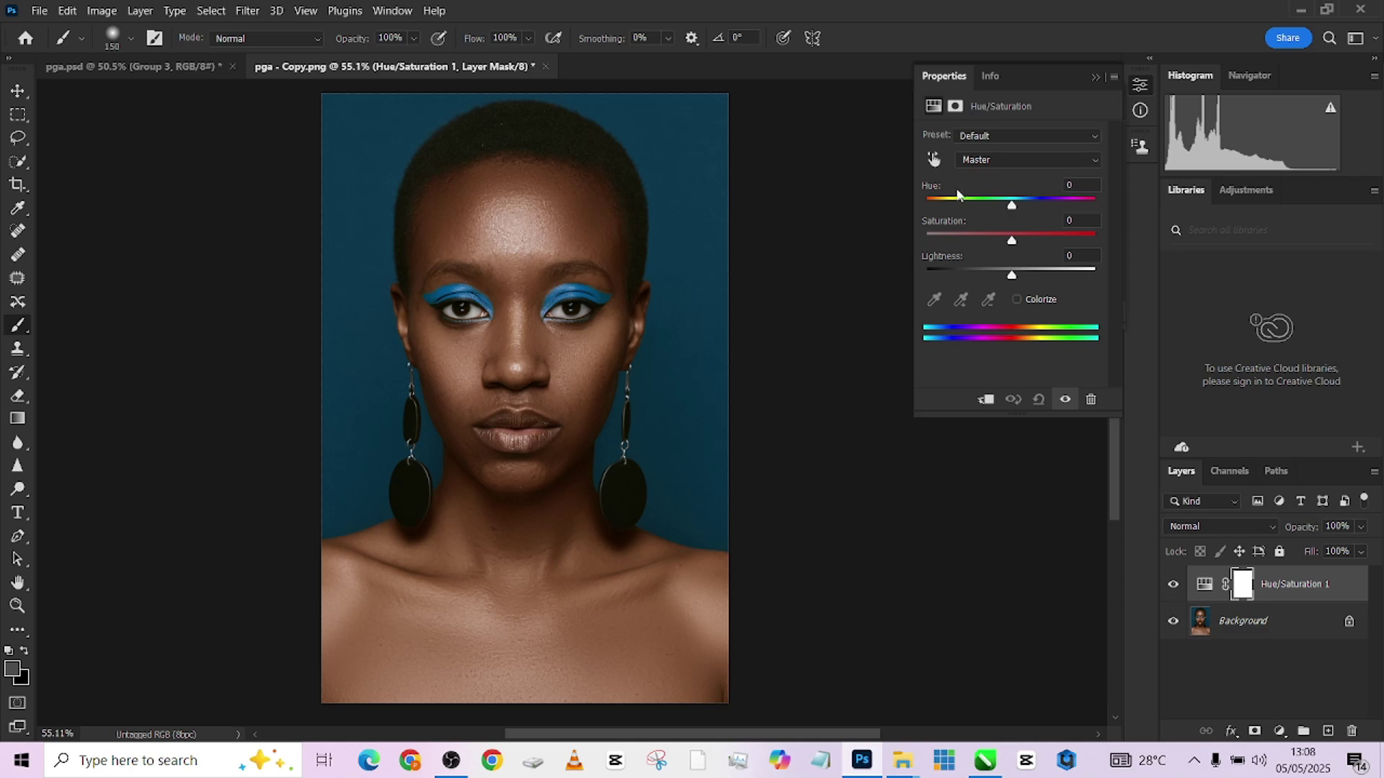
click(973, 165)
click(933, 159)
click(934, 159)
click(574, 289)
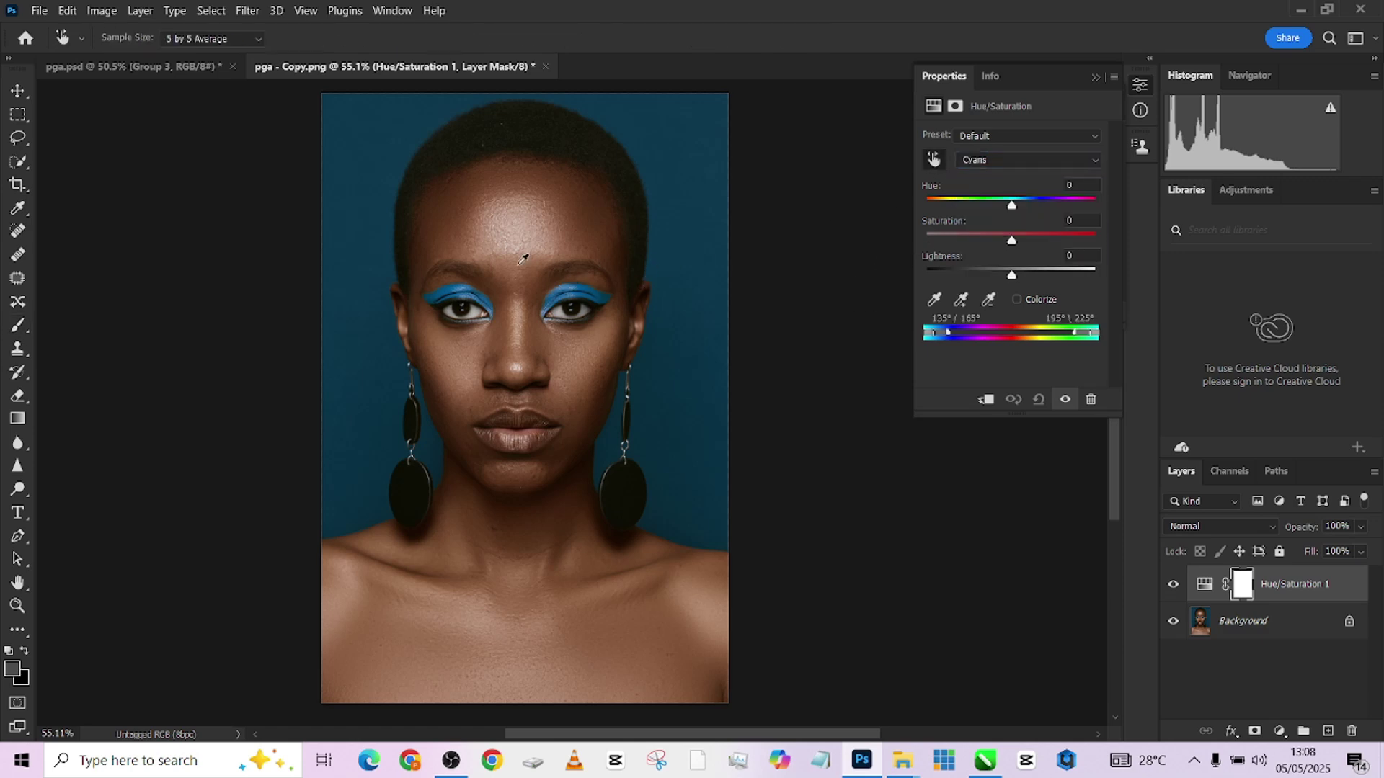
Step: Set the Cyans to hue +10, saturation +37 and lightness -5, and compare the portrait with and without the adjustment
drag(1013, 240, 1022, 209)
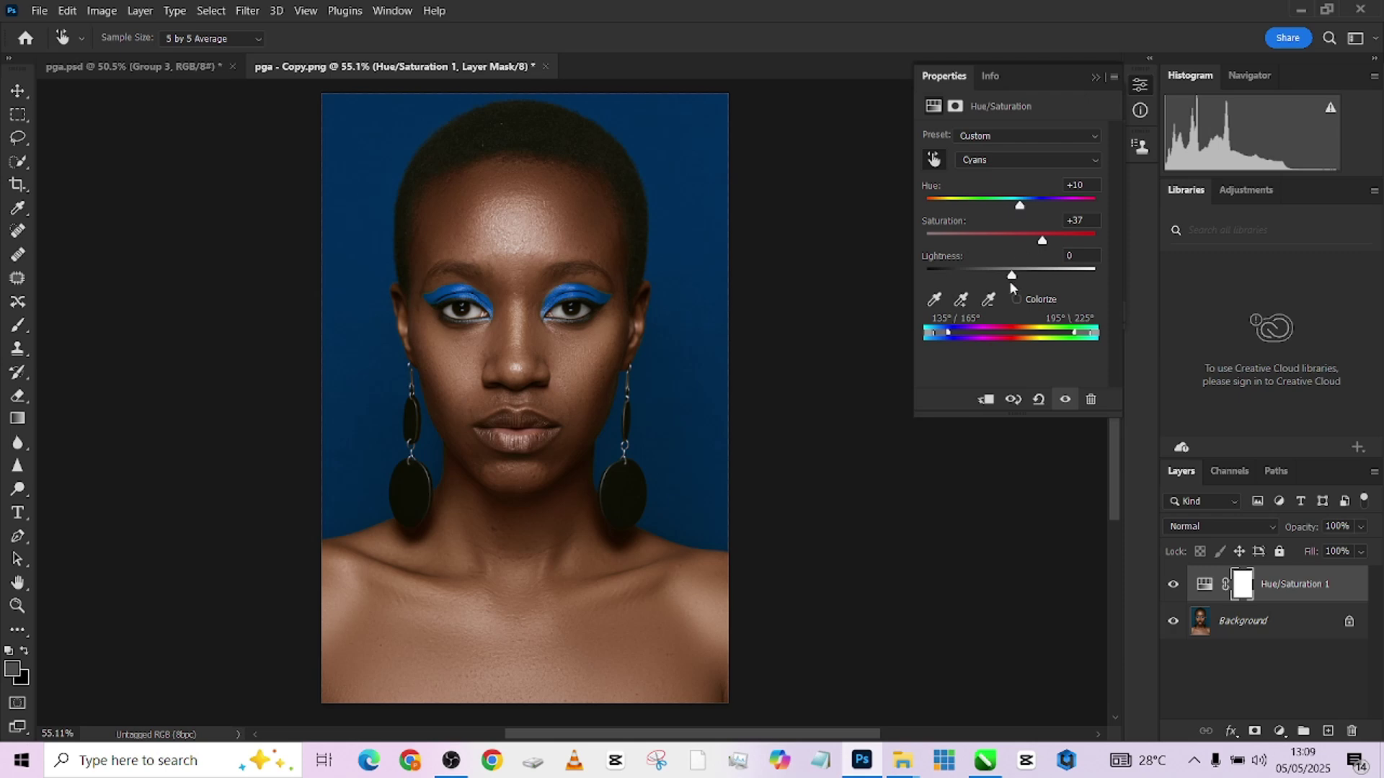
drag(1012, 274, 1008, 276)
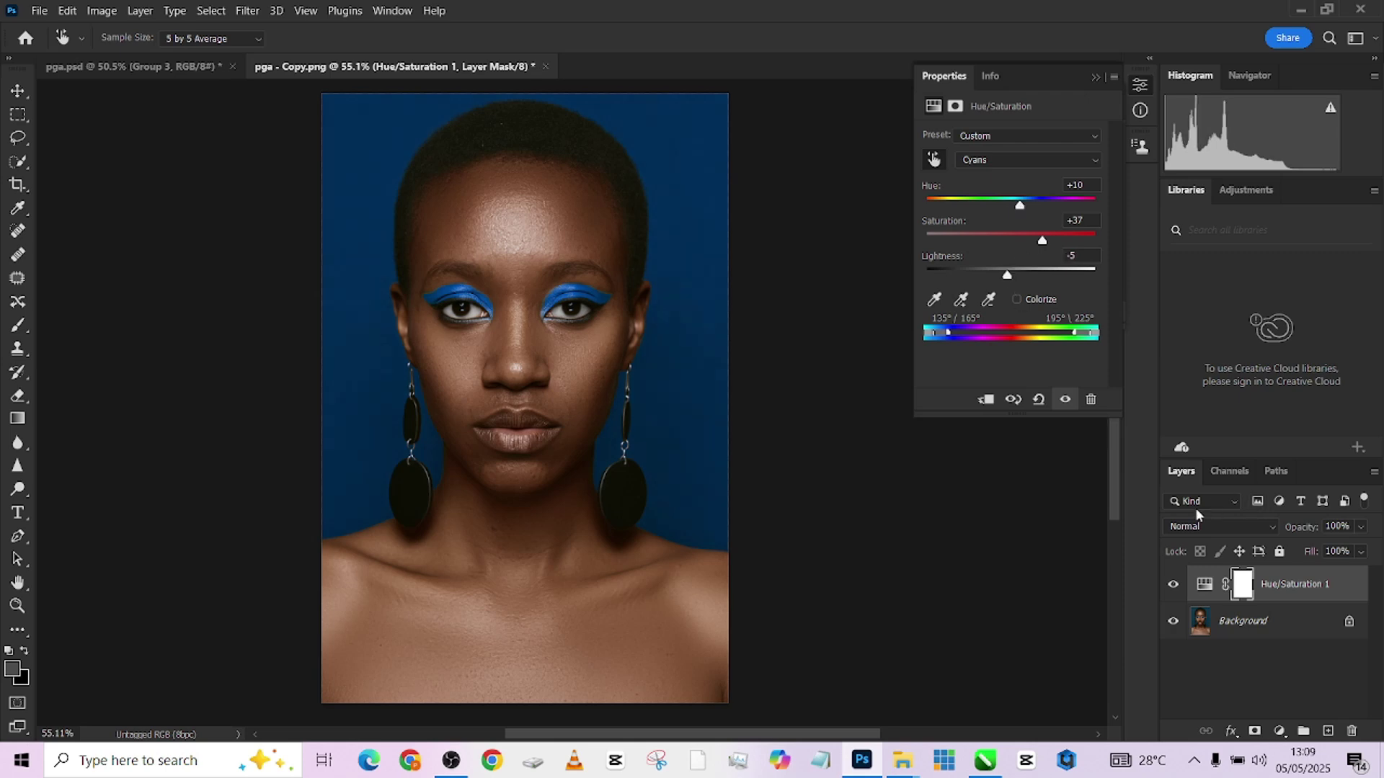
click(1174, 587)
click(1175, 588)
click(1173, 584)
click(1172, 585)
Step: Raise the Cyans saturation to +50 and compare the adjustment on the whole portrait and close up on the face
drag(1046, 240, 1053, 240)
click(1173, 584)
click(1173, 584)
scroll(519, 326, up, 3)
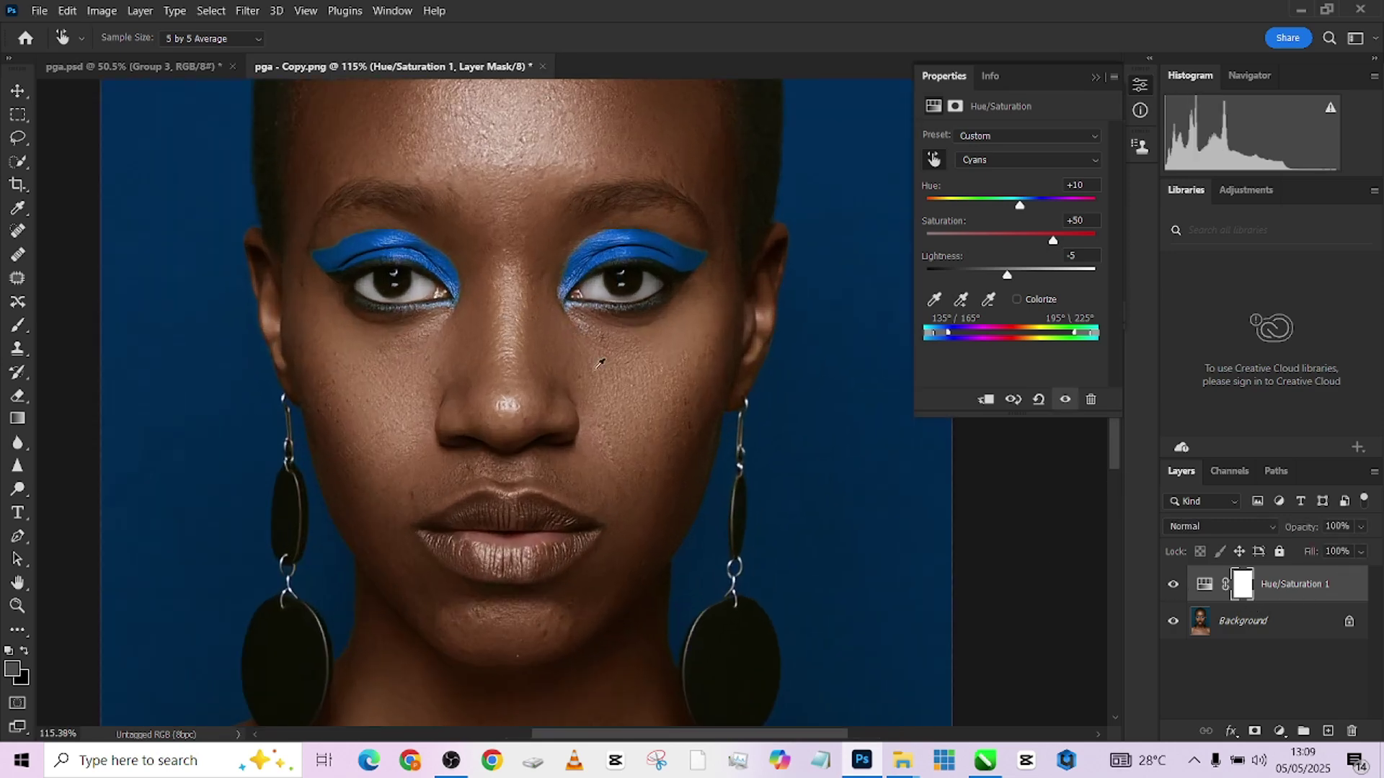
click(1174, 585)
click(1173, 585)
key(ctrl+0)
Step: Flatten the image and save a history snapshot of the finished portrait
right_click(1258, 633)
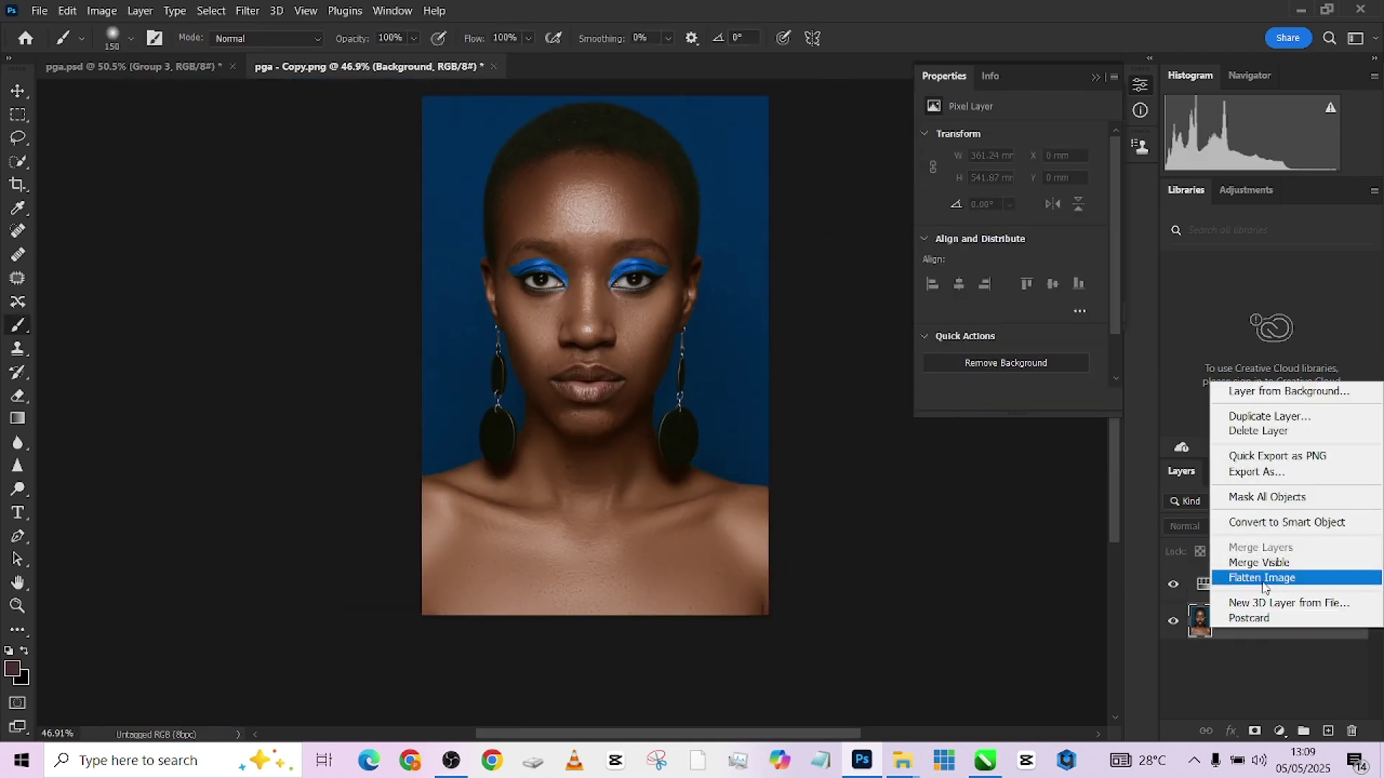
click(1254, 575)
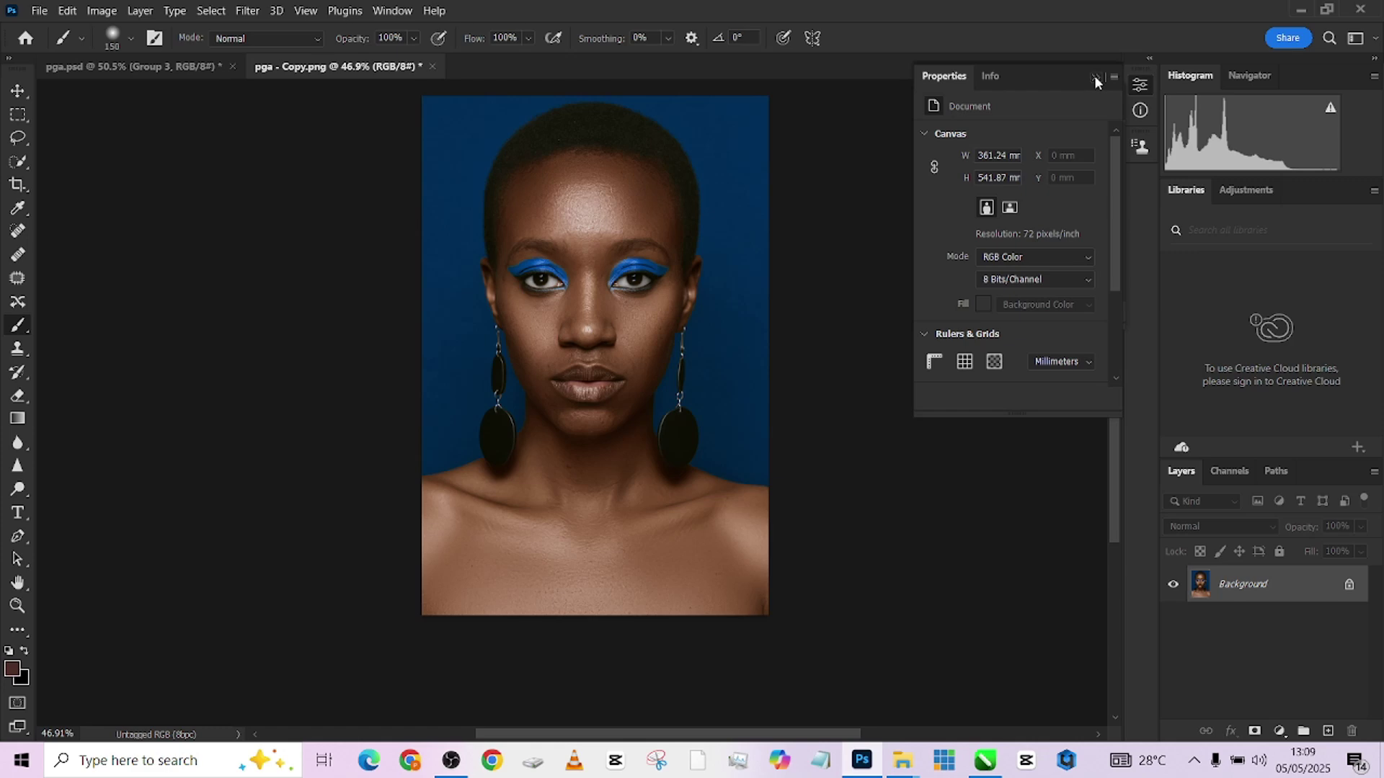
key(alt+F9)
click(938, 107)
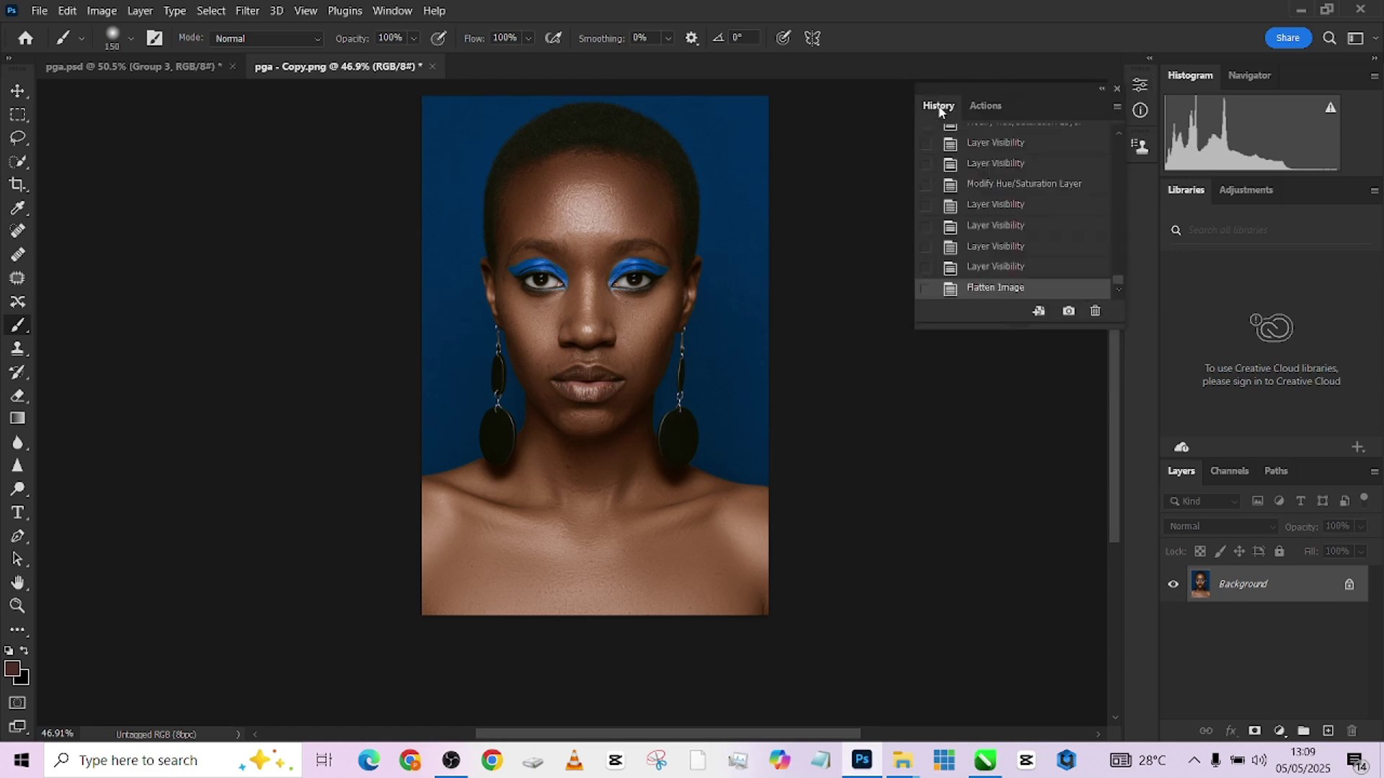
scroll(707, 364, up, 2)
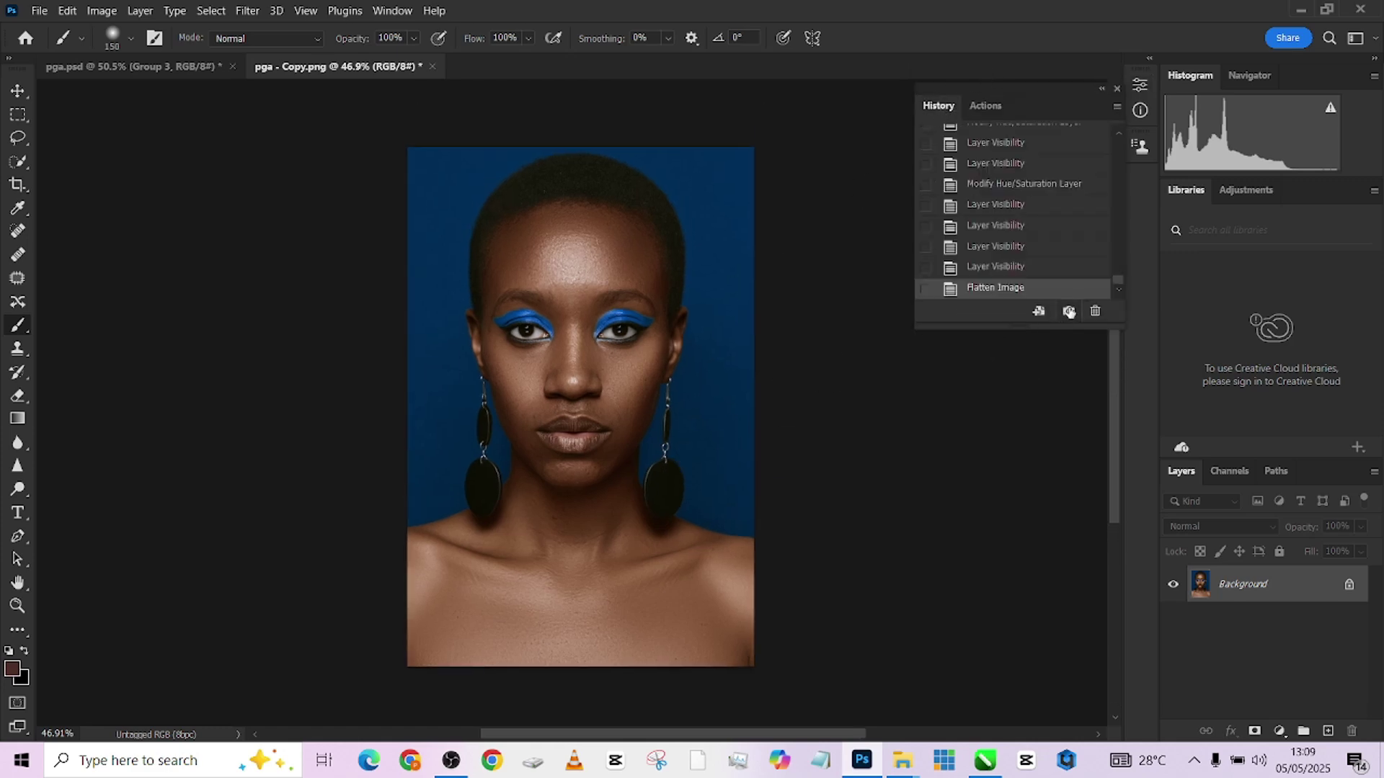
drag(1115, 280, 1125, 134)
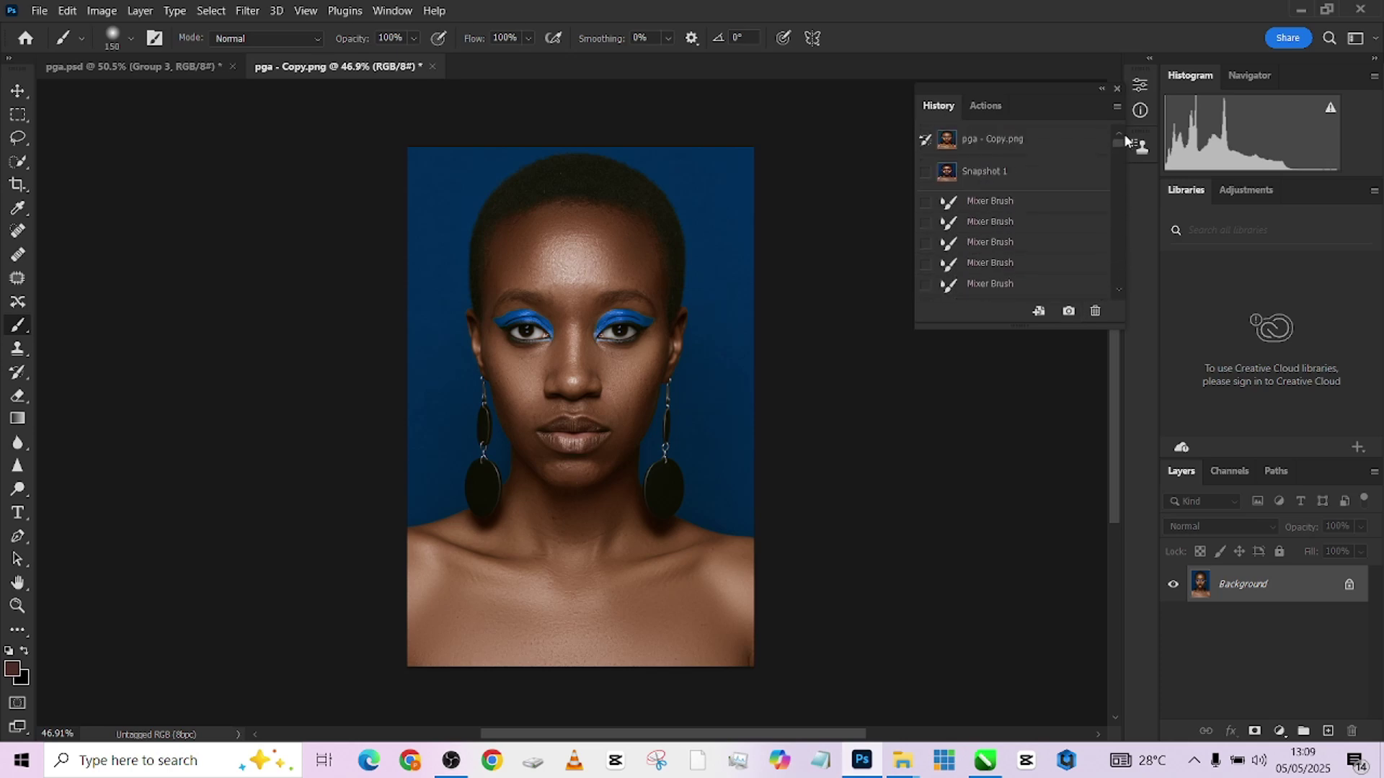
Step: Compare the original pga - Copy.png state with Snapshot 1 in the history and examine the finished portrait
click(1032, 142)
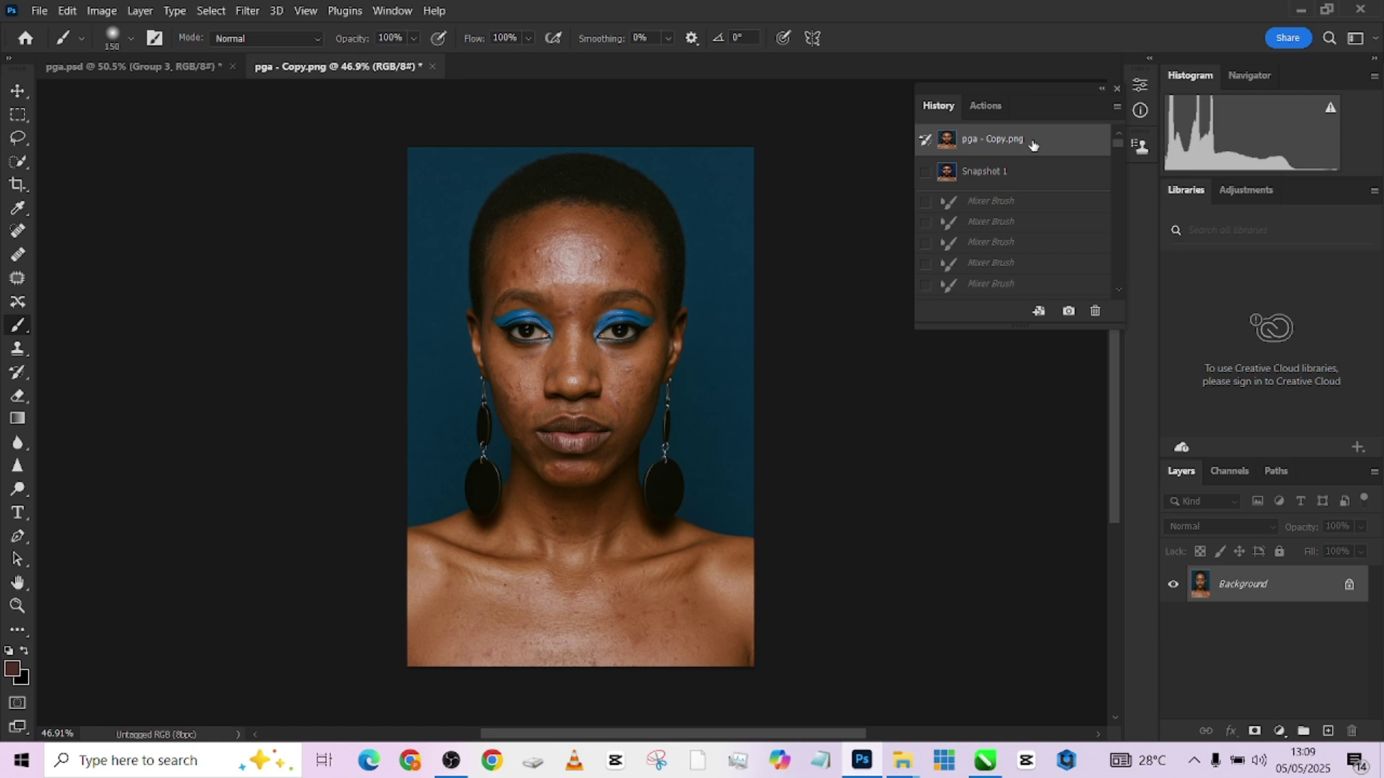
click(1025, 173)
scroll(670, 313, up, 1)
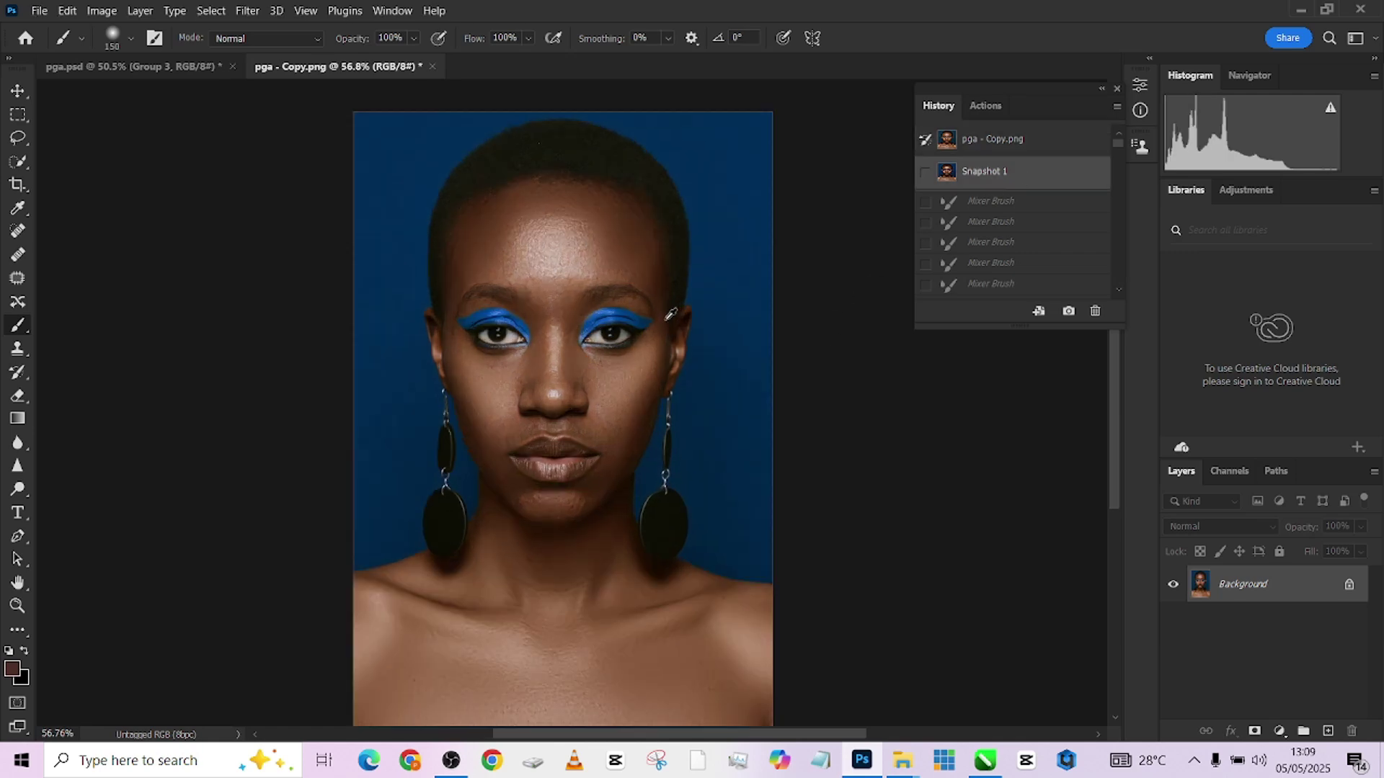
scroll(670, 314, up, 1)
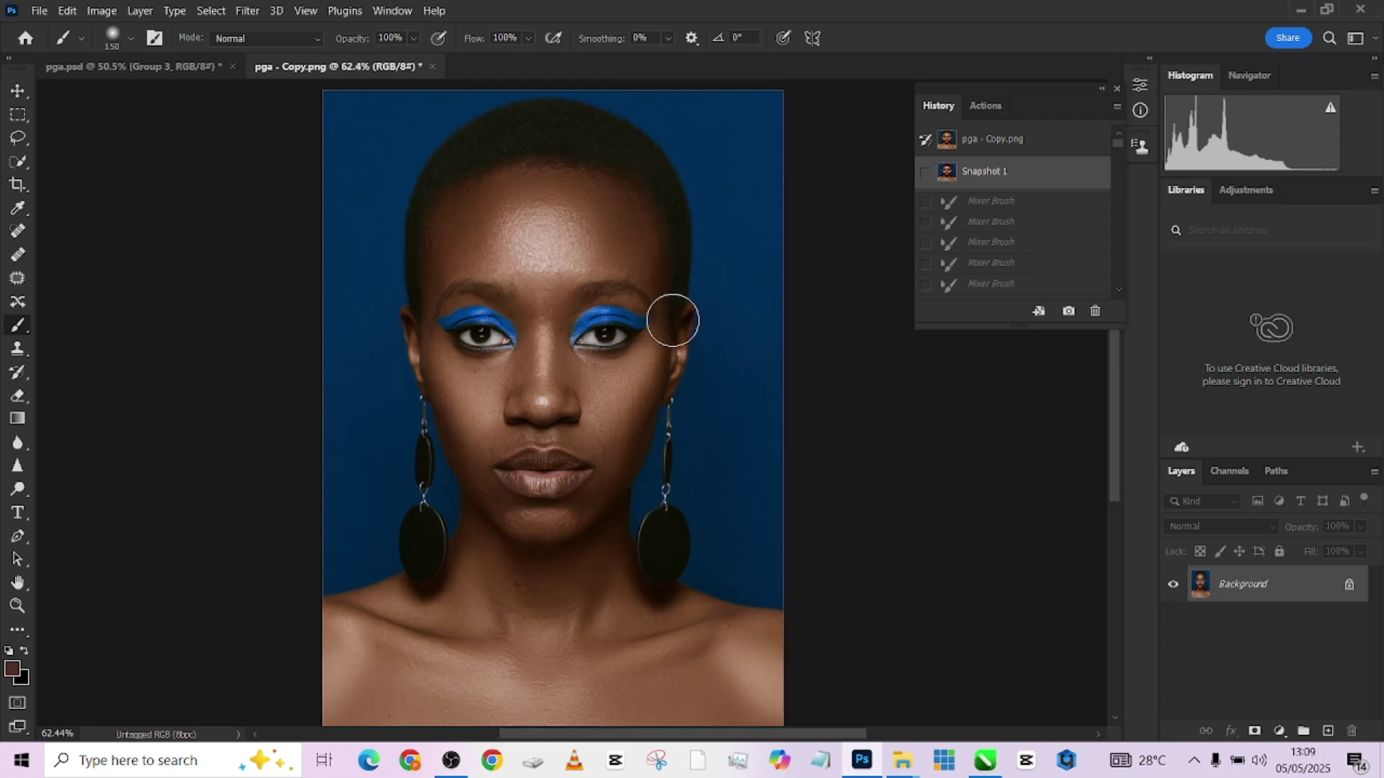